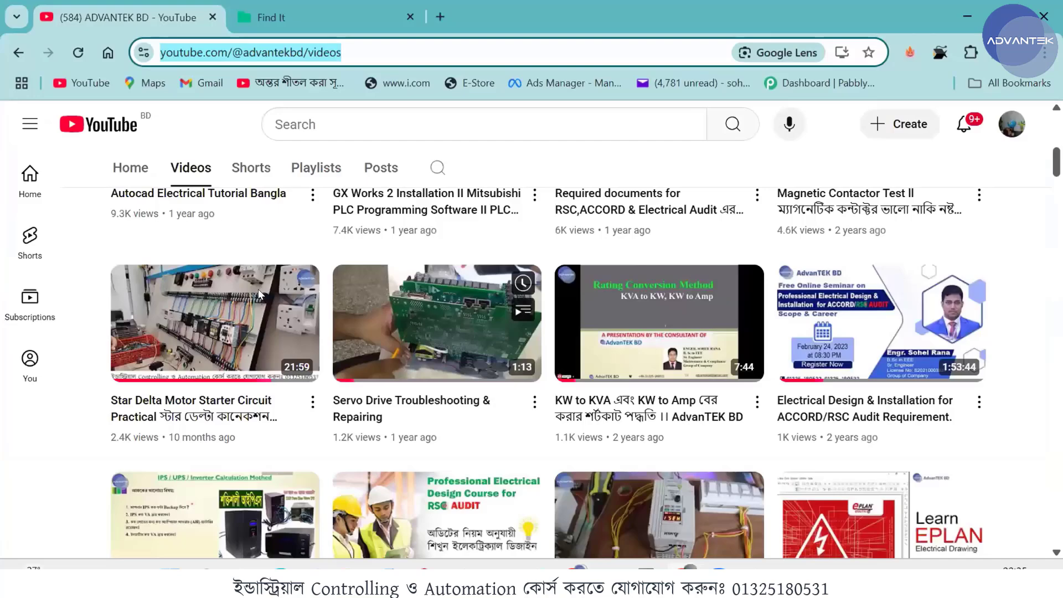
# - Sort the channel's videos by latest
pyautogui.scroll(9, 259, 293)
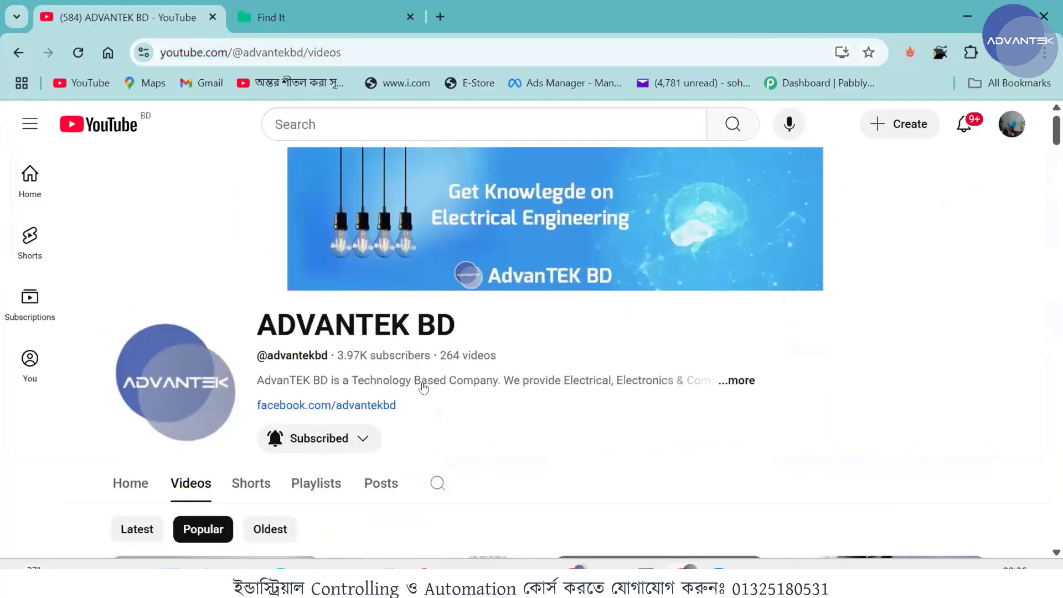
pyautogui.scroll(-2, 450, 290)
pyautogui.scroll(-4, 413, 342)
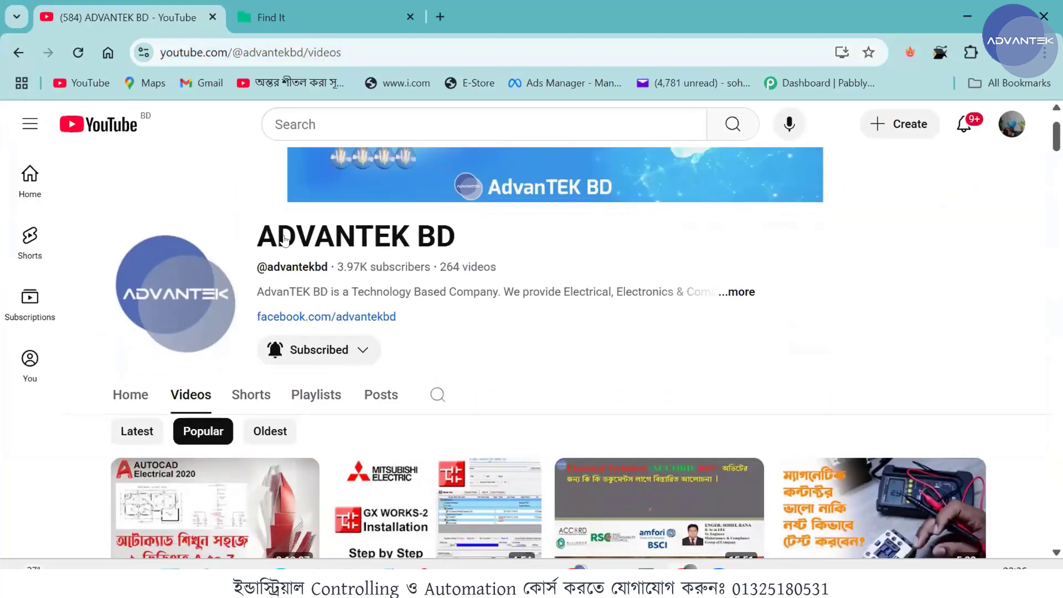
pyautogui.click(155, 205)
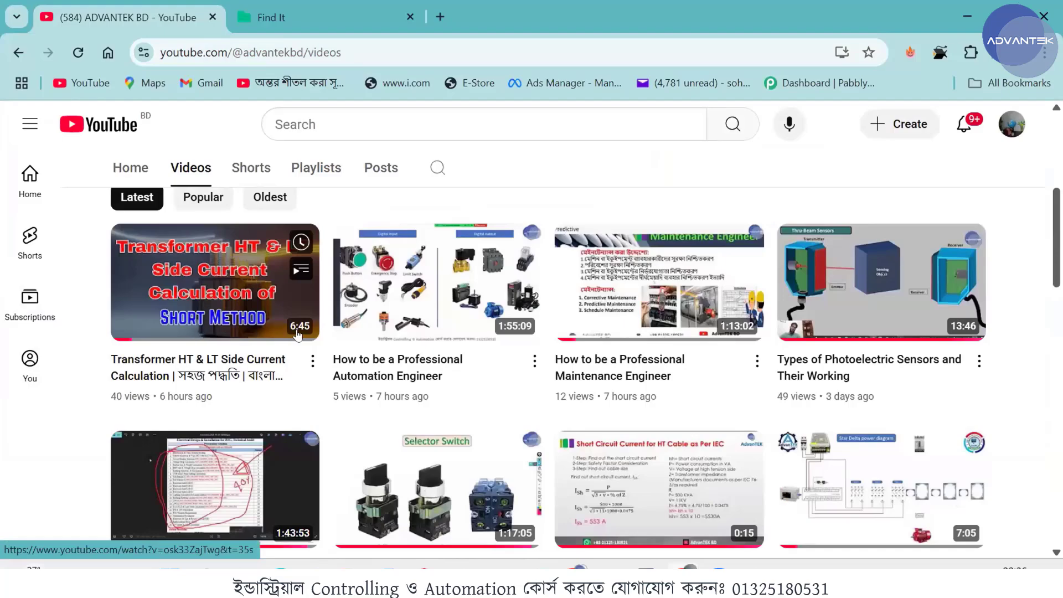
# - Browse the channel's latest uploads to review the available electrical design, maintenance and automation videos
pyautogui.scroll(-5, 299, 334)
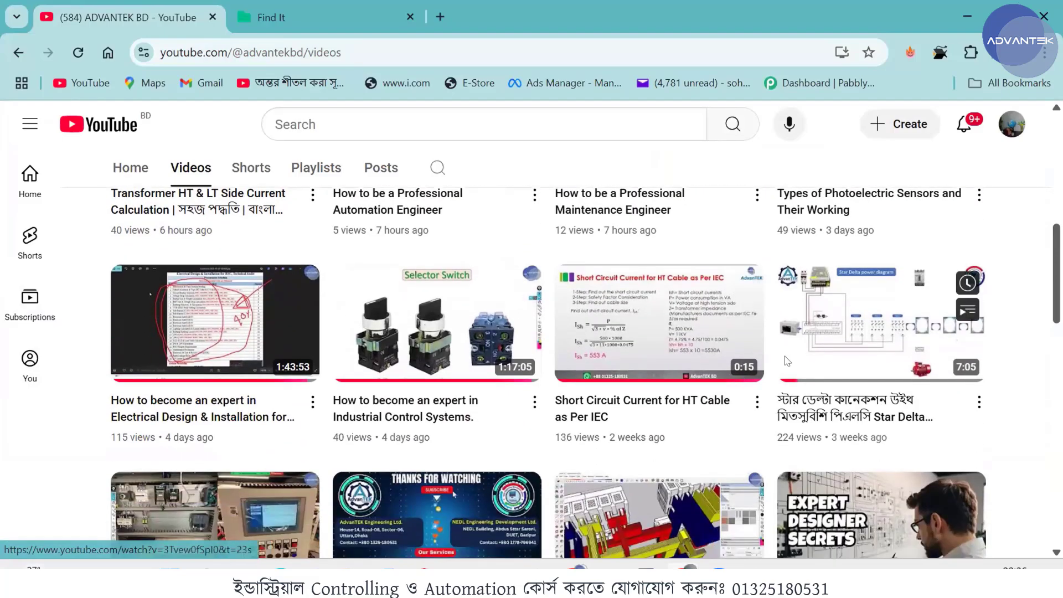
pyautogui.scroll(-5, 621, 416)
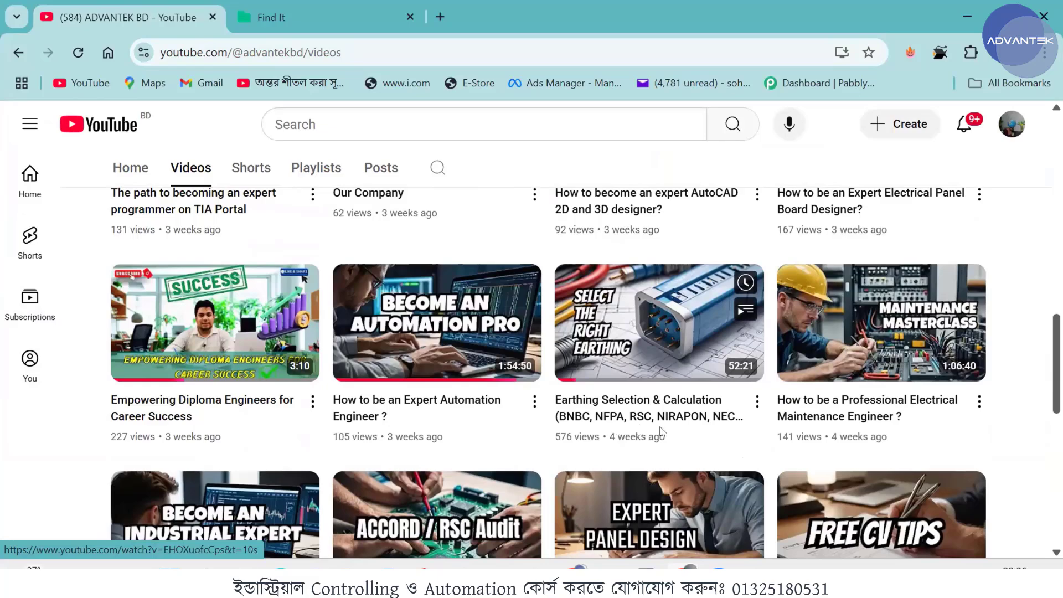
pyautogui.scroll(-3, 565, 445)
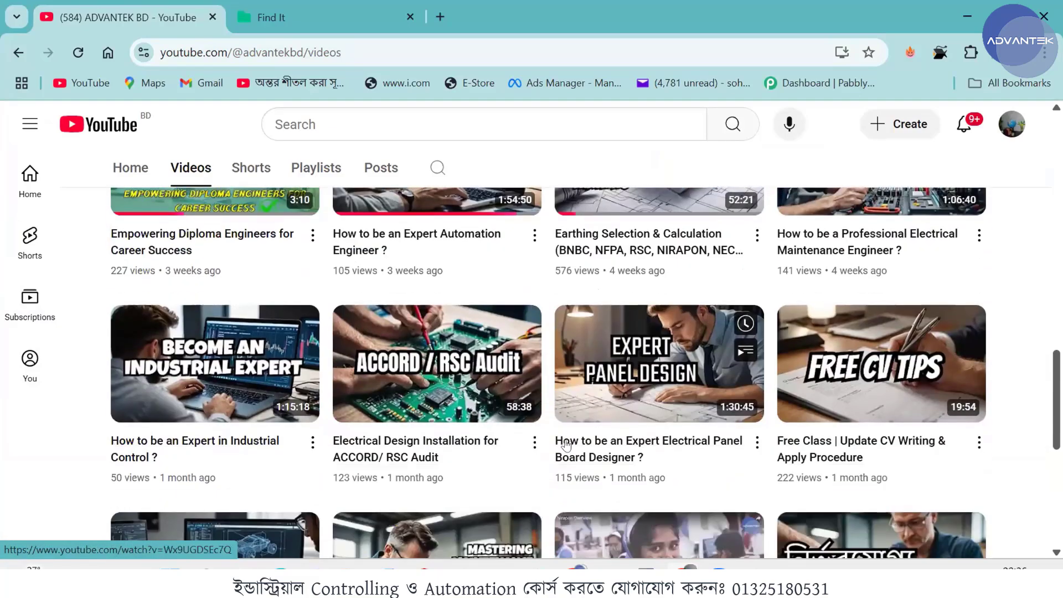
pyautogui.scroll(-8, 565, 445)
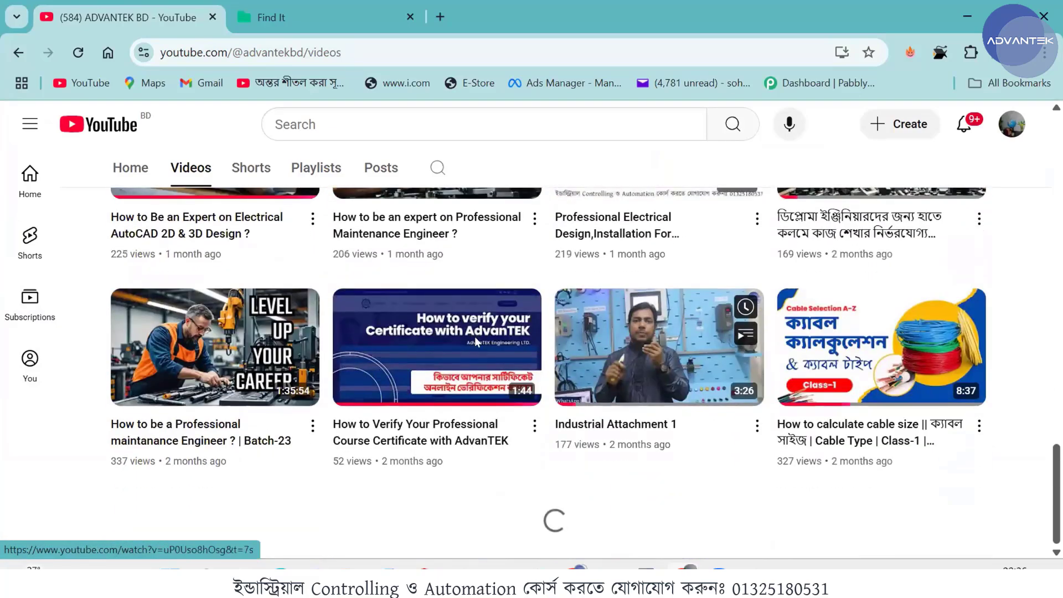
pyautogui.scroll(-12, 476, 342)
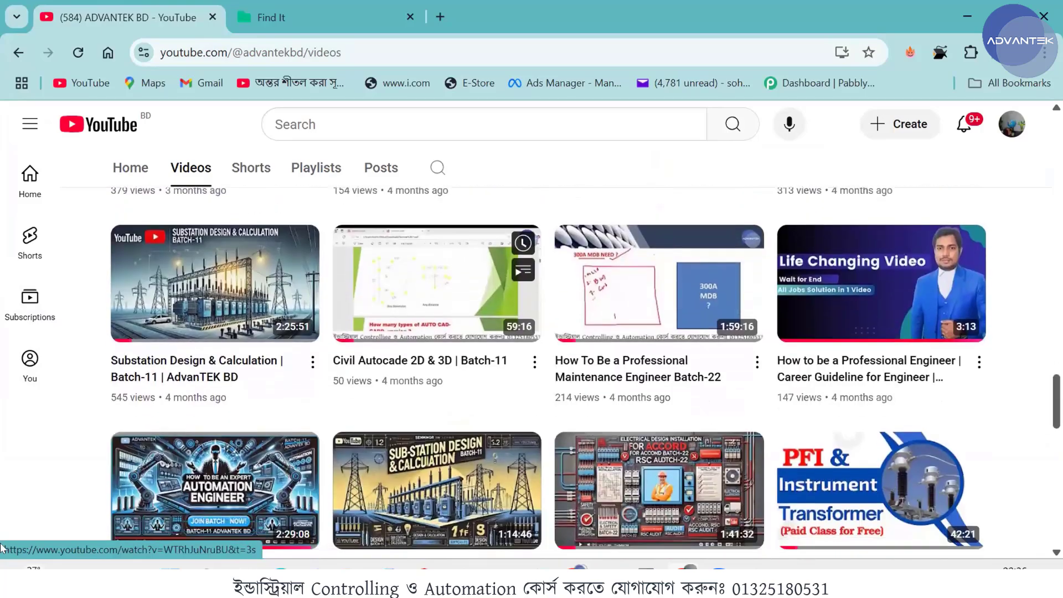
pyautogui.scroll(-1, 1, 548)
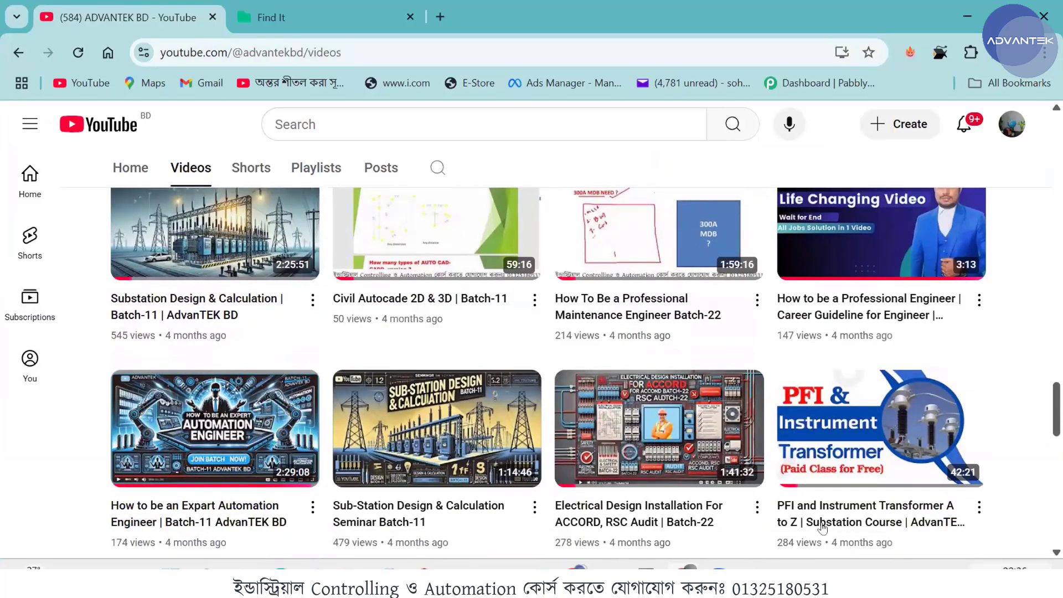
pyautogui.scroll(4, 446, 109)
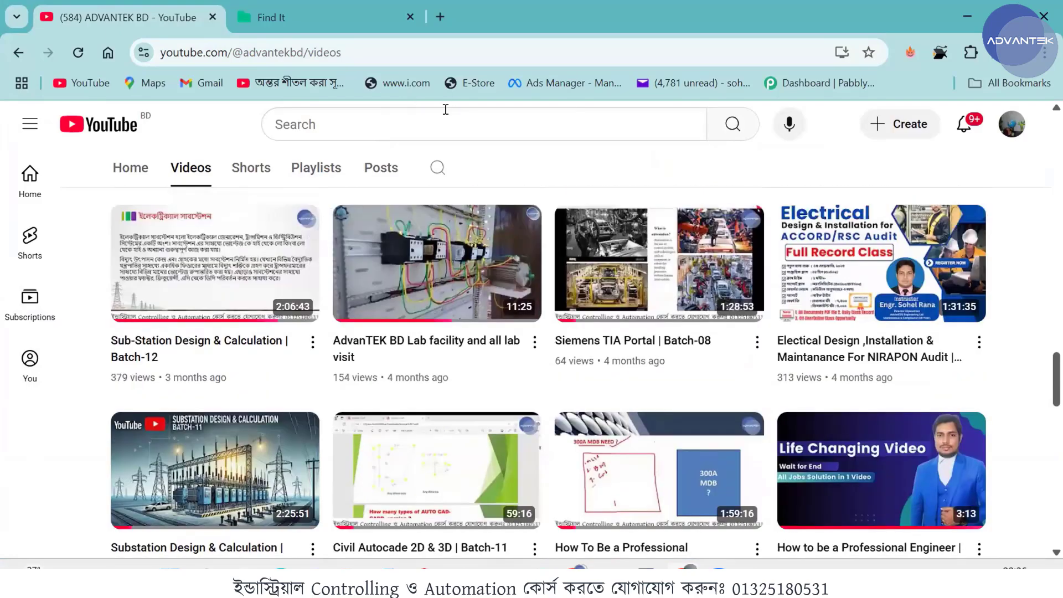
pyautogui.scroll(12, 411, 299)
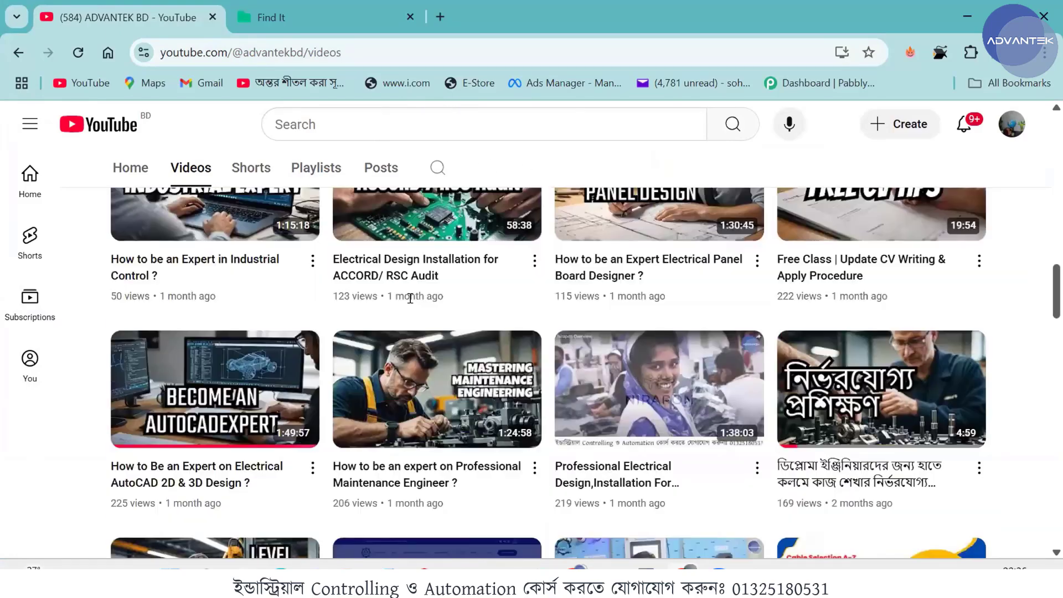
pyautogui.scroll(10, 410, 299)
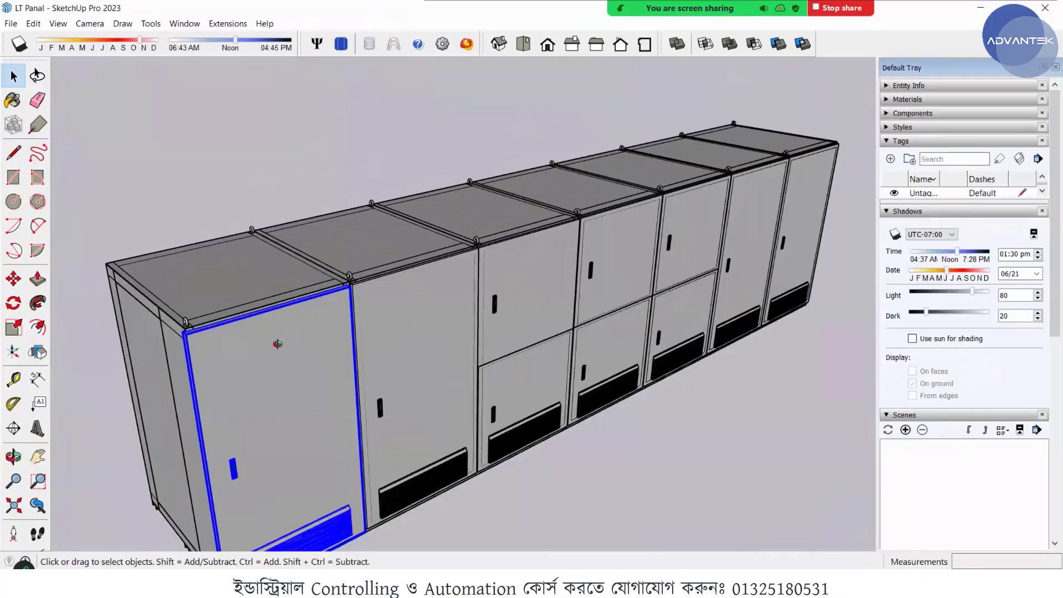
# - Examine the row of LT panel cabinets and the upper hinge-side corner of the first cabinet's selected door
pyautogui.moveTo(276, 345)
pyautogui.mouseDown(button='middle')
pyautogui.moveTo(332, 338)
pyautogui.moveTo(351, 315)
pyautogui.mouseUp(button='middle')
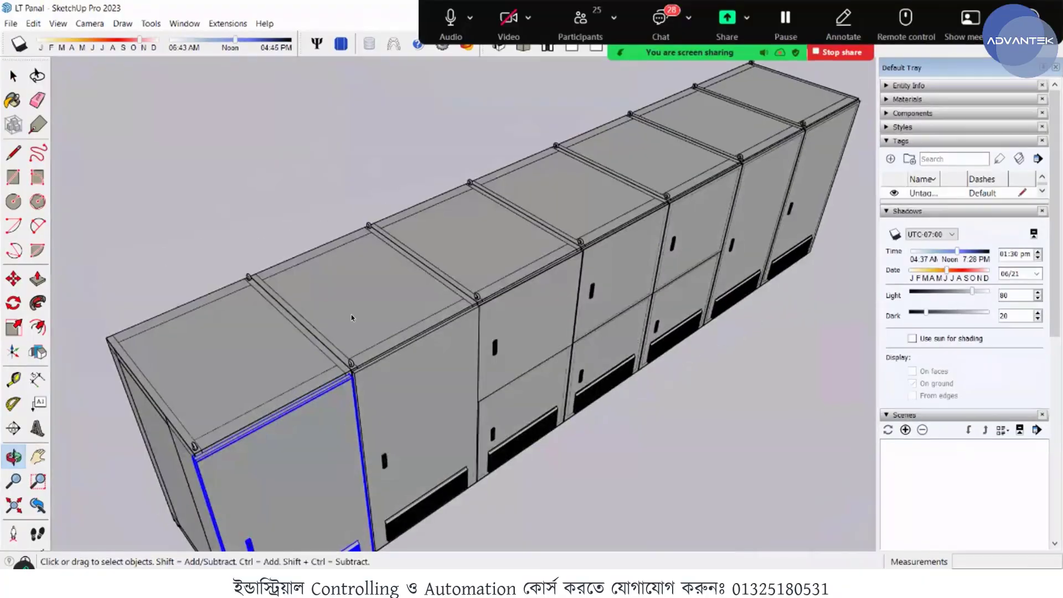
pyautogui.scroll(-1, 330, 302)
pyautogui.scroll(-3, 332, 304)
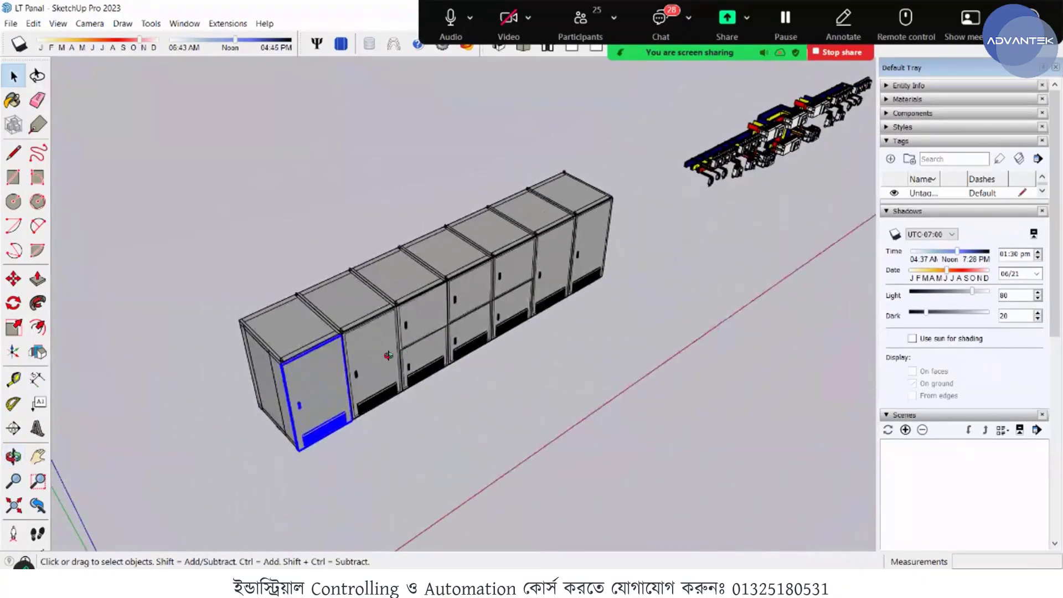
pyautogui.scroll(-5, 163, 364)
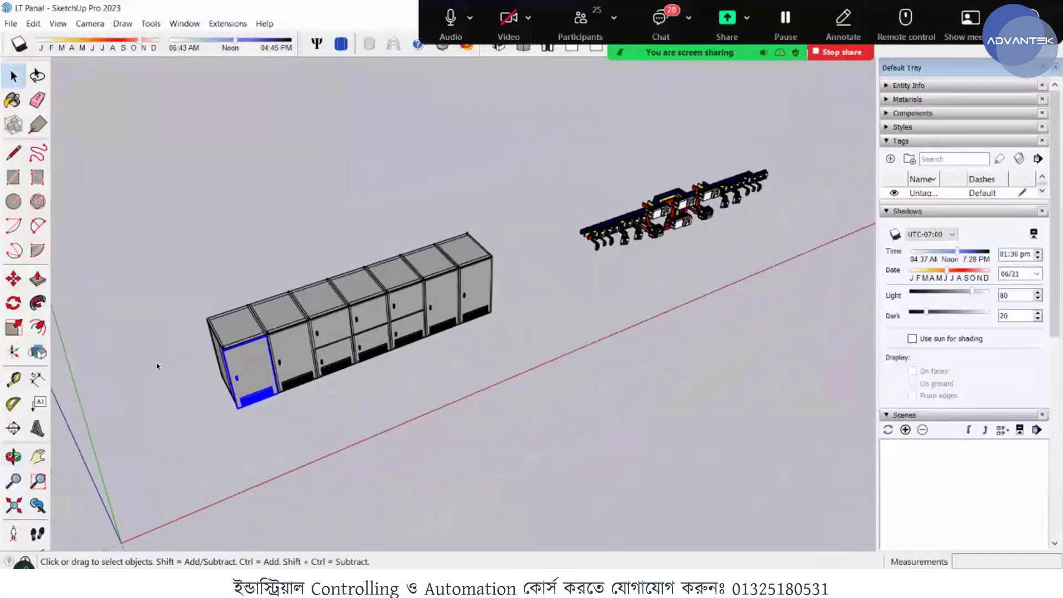
pyautogui.scroll(5, 224, 366)
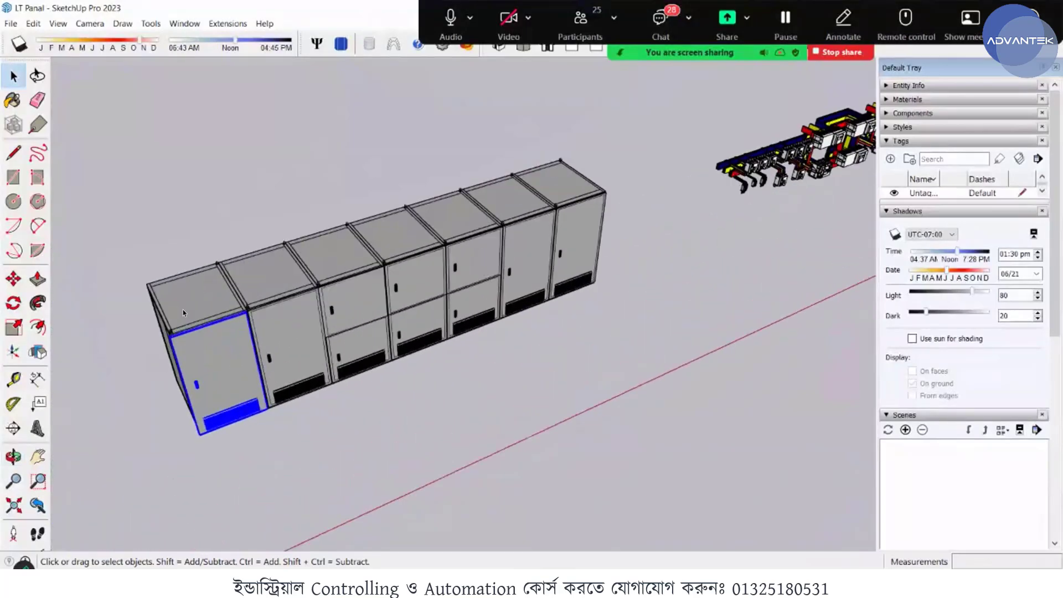
pyautogui.scroll(5, 210, 331)
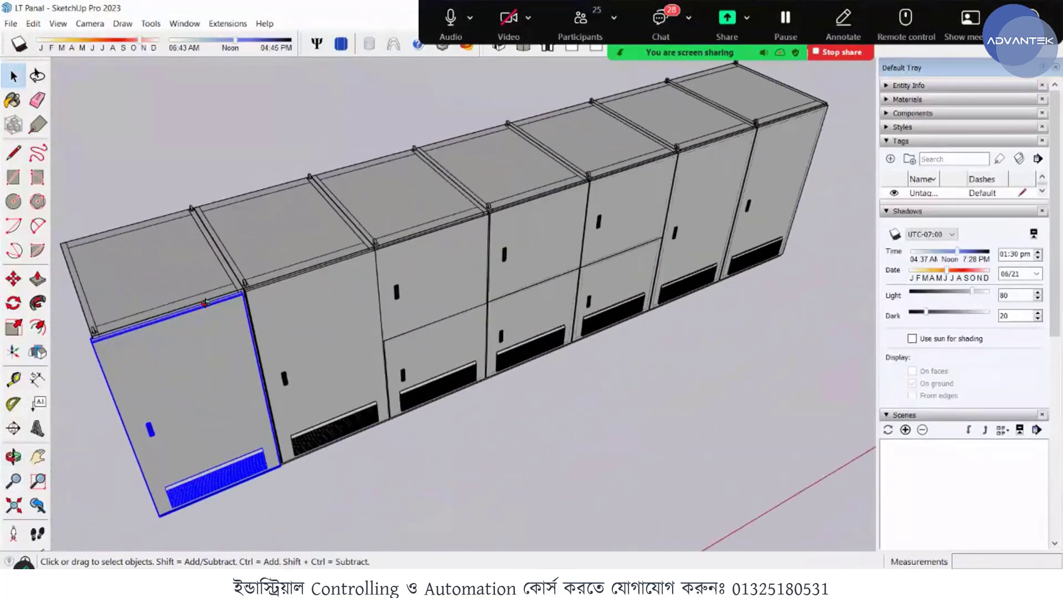
pyautogui.scroll(5, 308, 341)
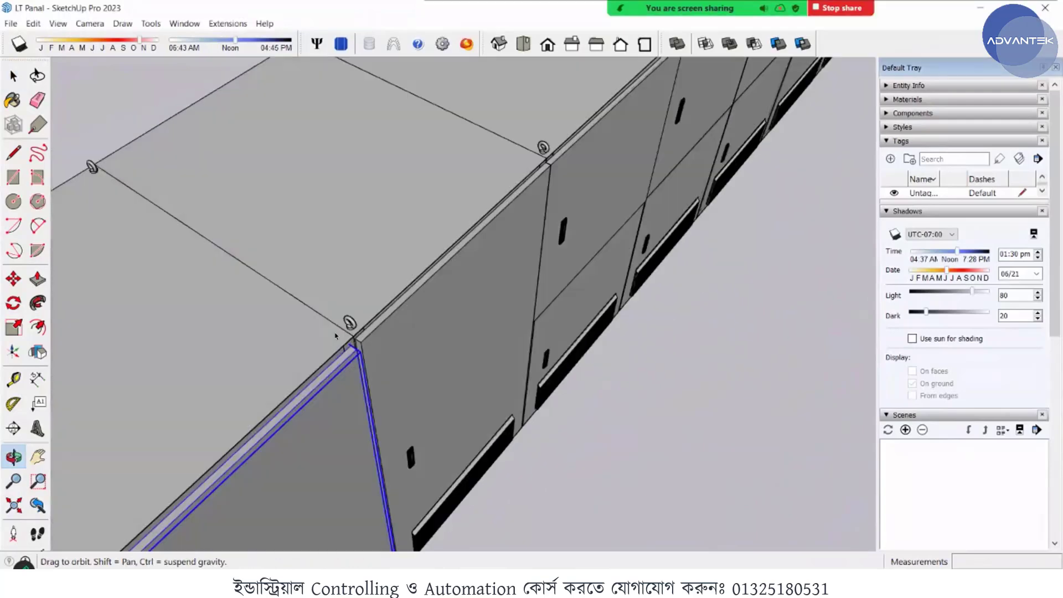
pyautogui.scroll(-4, 554, 222)
pyautogui.scroll(6, 399, 315)
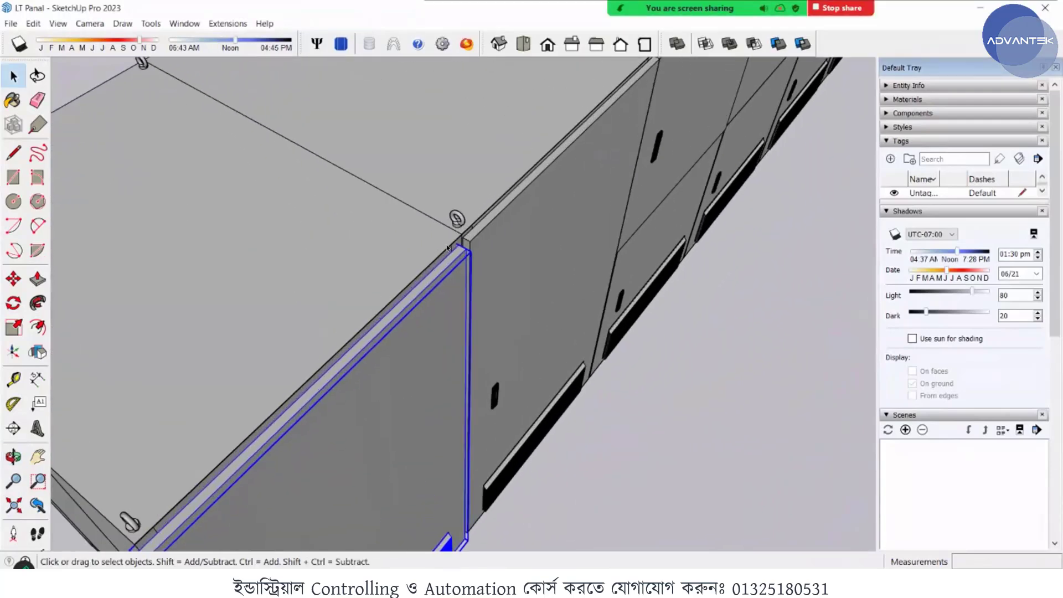
pyautogui.moveTo(464, 244); pyautogui.dragTo(454, 261, button='middle')
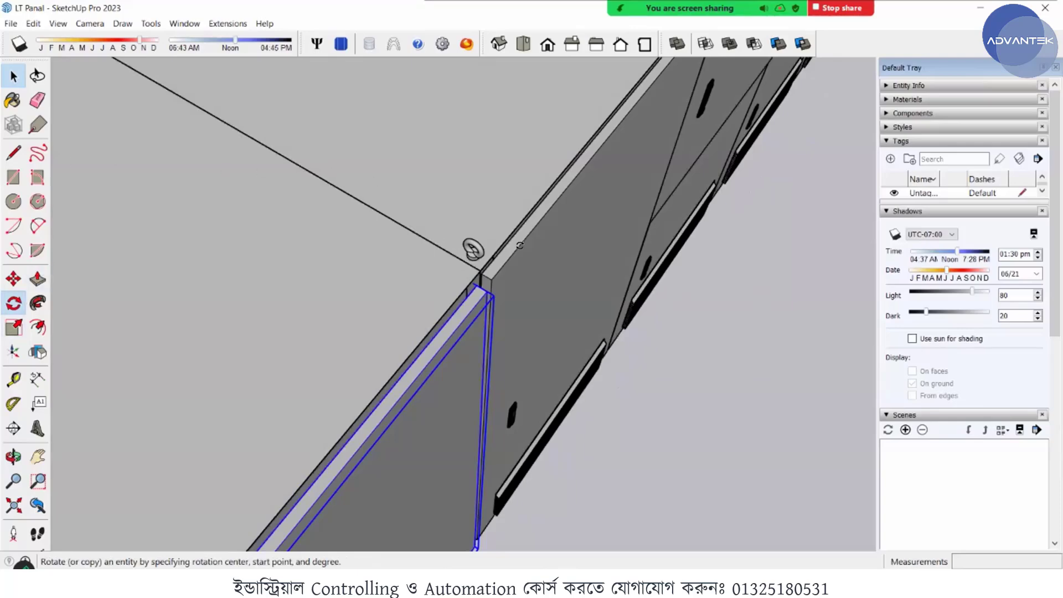
# - Rotate the first cabinet's door open by about 53 degrees around its upper hinge-side corner, exposing the breakers inside
pyautogui.click(13, 303)
pyautogui.scroll(3, 515, 240)
pyautogui.moveTo(431, 294); pyautogui.dragTo(454, 243, button='middle')
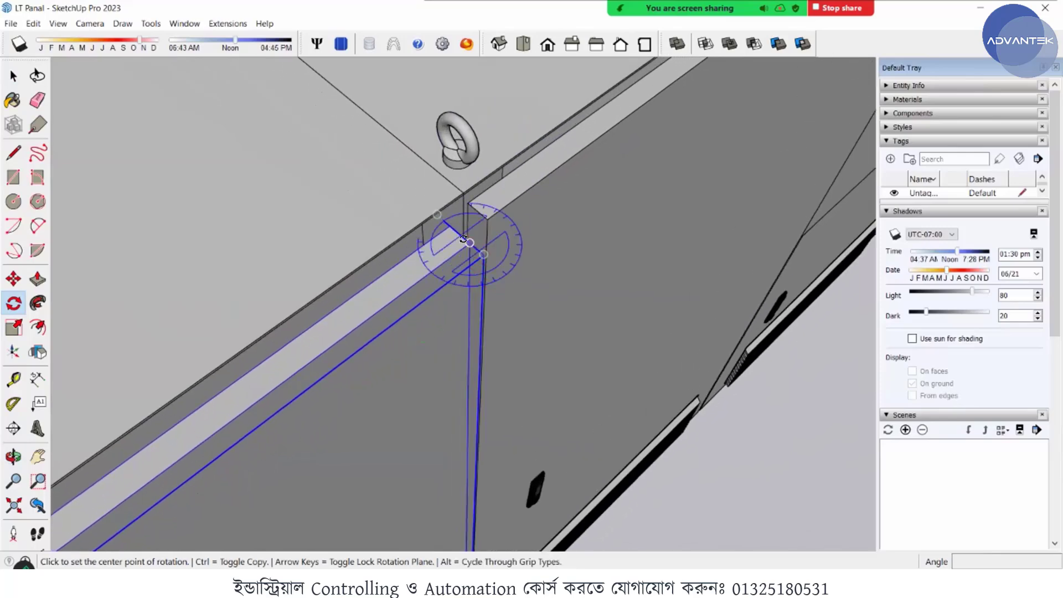
pyautogui.click(467, 242)
pyautogui.scroll(-5, 692, 105)
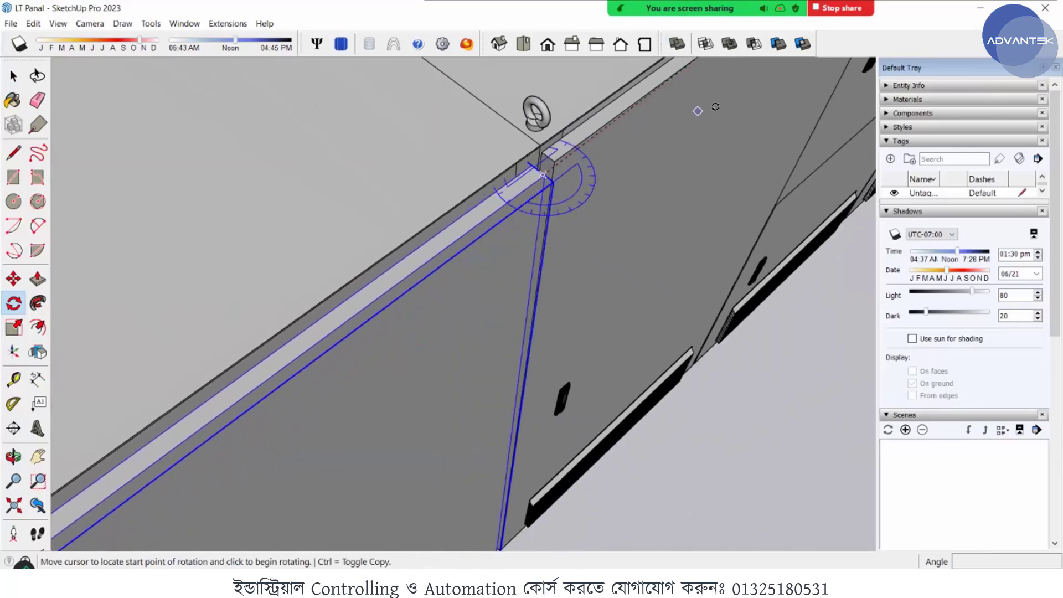
pyautogui.scroll(-3, 692, 133)
pyautogui.scroll(4, 469, 264)
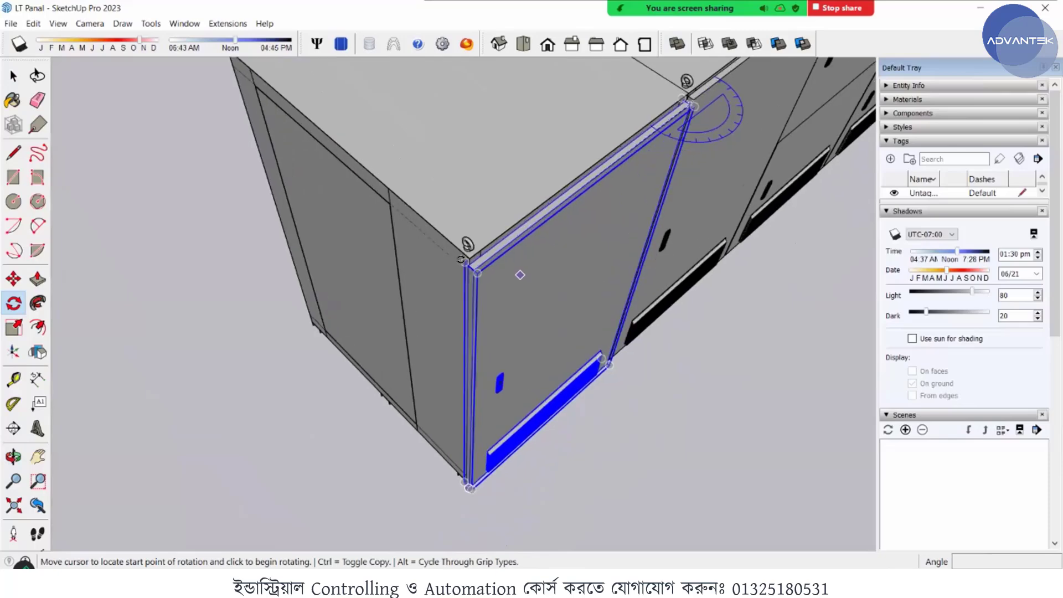
pyautogui.scroll(2, 469, 265)
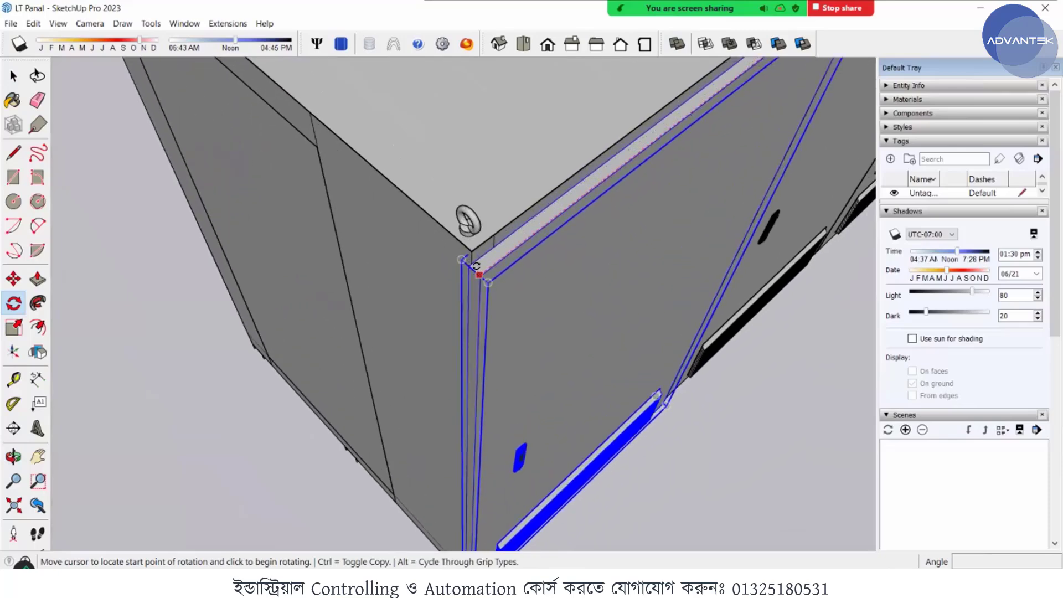
pyautogui.click(476, 267)
pyautogui.scroll(-5, 429, 244)
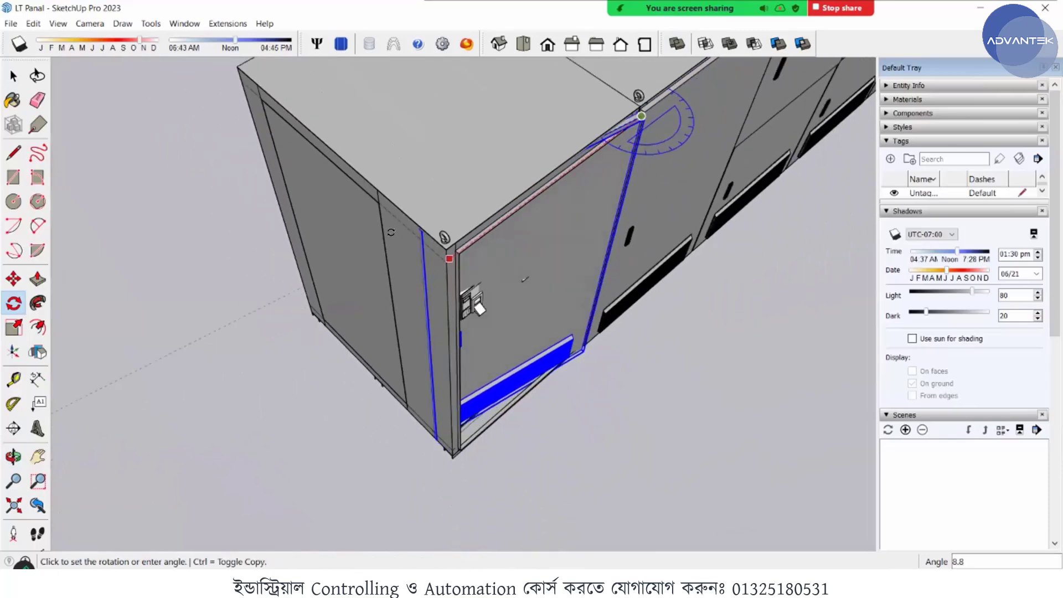
pyautogui.scroll(-4, 391, 233)
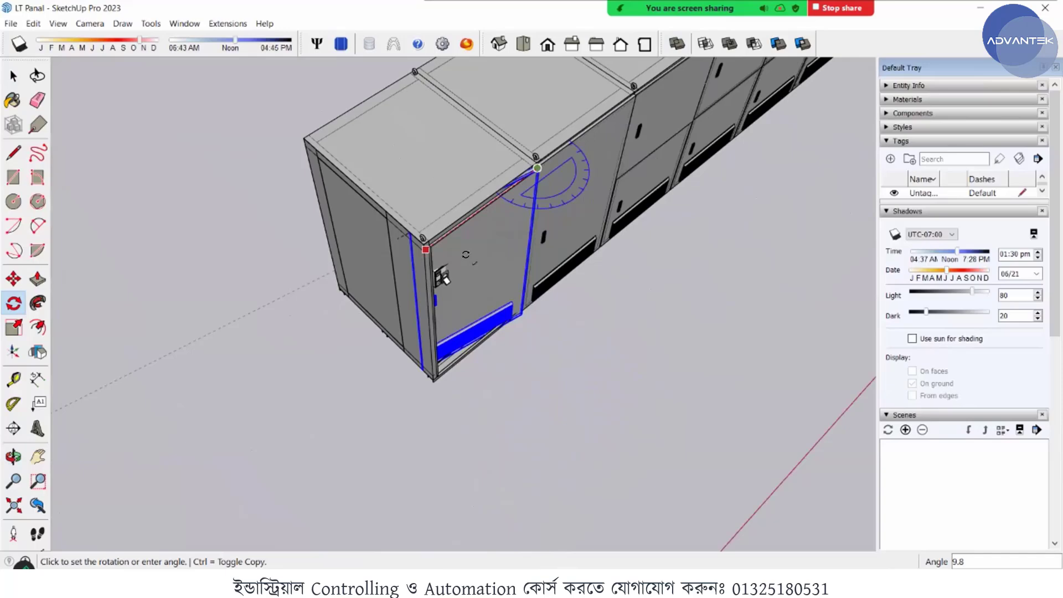
pyautogui.click(531, 288)
pyautogui.scroll(4, 531, 310)
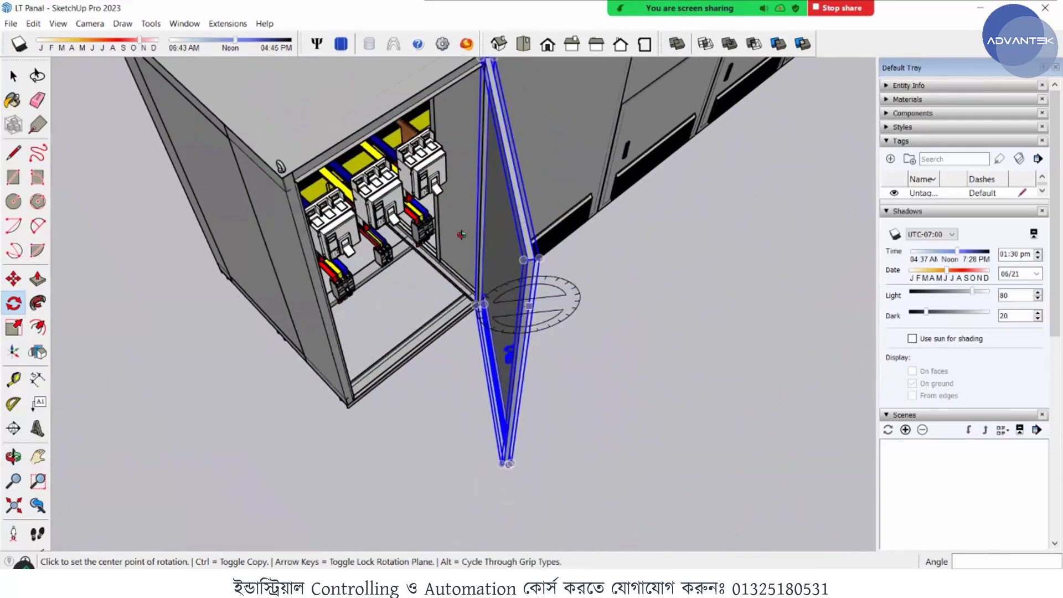
pyautogui.moveTo(461, 235); pyautogui.dragTo(380, 230, button='middle')
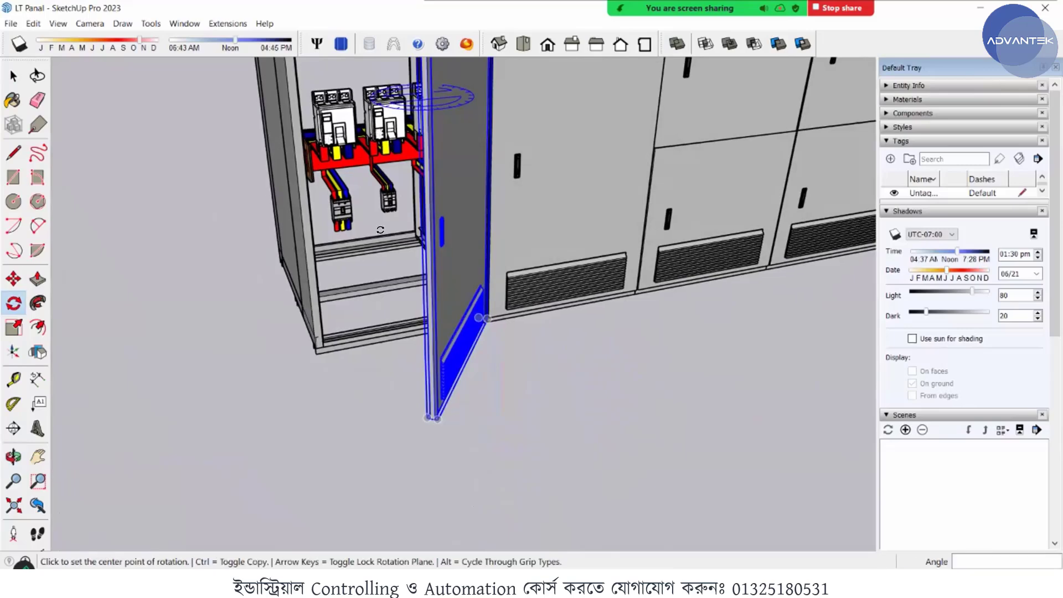
pyautogui.press('space')
# - Rotate the fourth cabinet's upper door open by about 68 degrees around its upper hinge-side corner
pyautogui.scroll(-8, 321, 273)
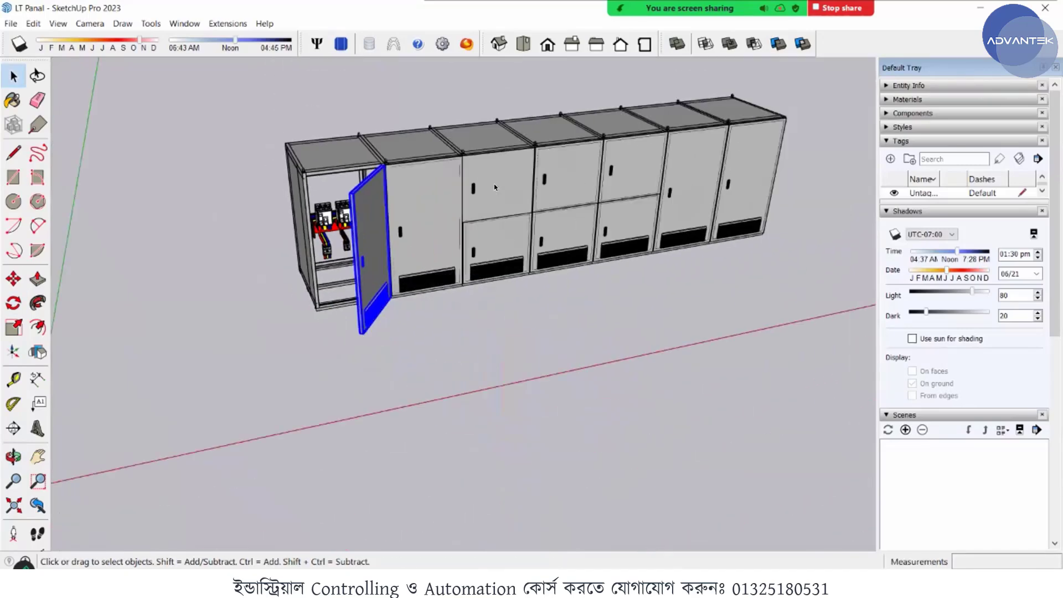
pyautogui.click(545, 157)
pyautogui.moveTo(545, 157)
pyautogui.mouseDown(button='middle')
pyautogui.moveTo(575, 153)
pyautogui.moveTo(556, 169)
pyautogui.mouseUp(button='middle')
pyautogui.scroll(6, 587, 154)
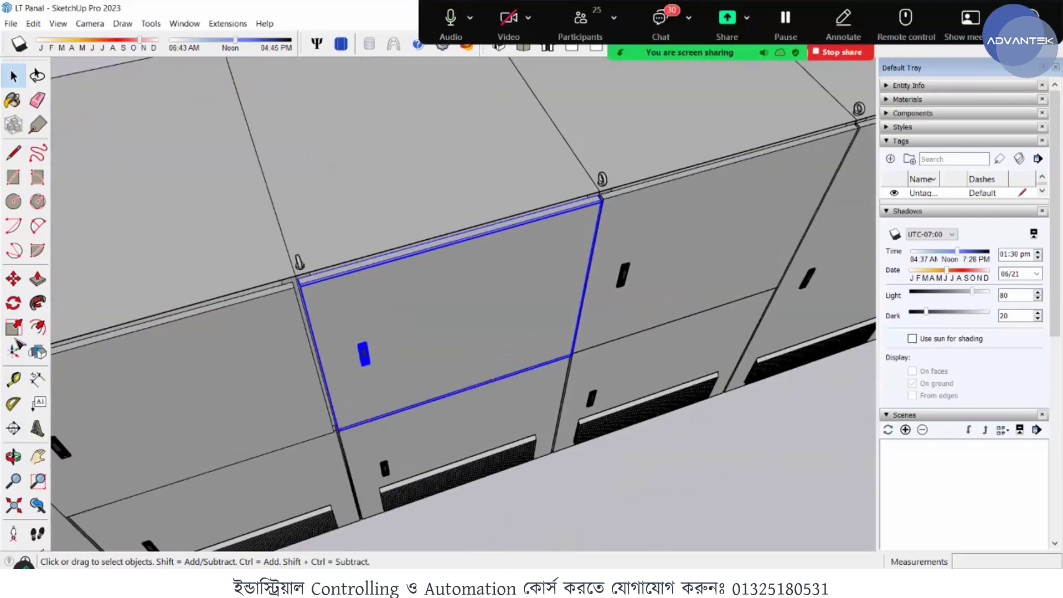
pyautogui.press('q')
pyautogui.scroll(2, 675, 147)
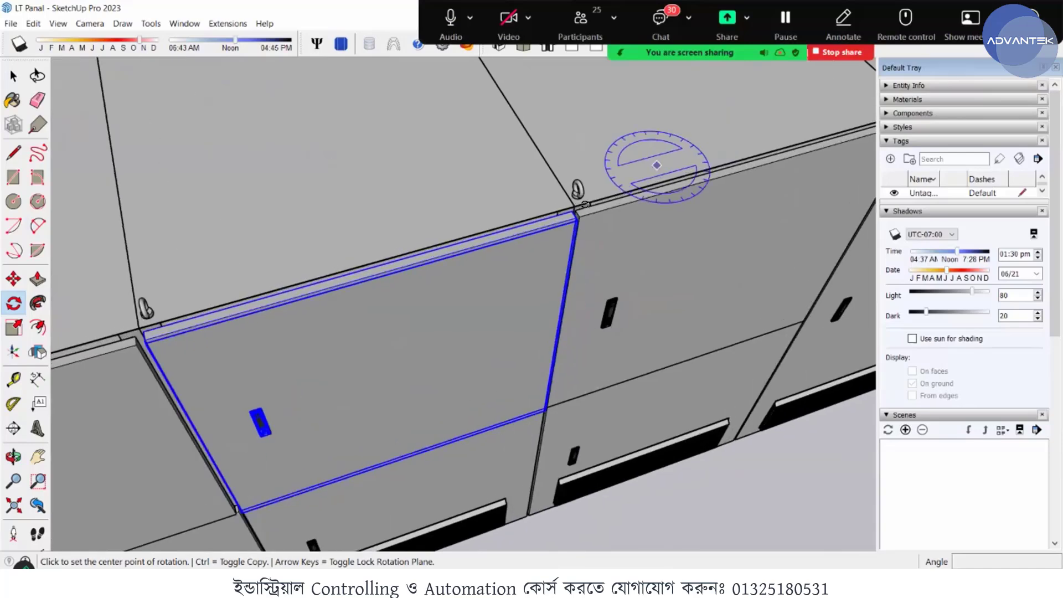
pyautogui.moveTo(558, 234); pyautogui.dragTo(578, 299, button='middle')
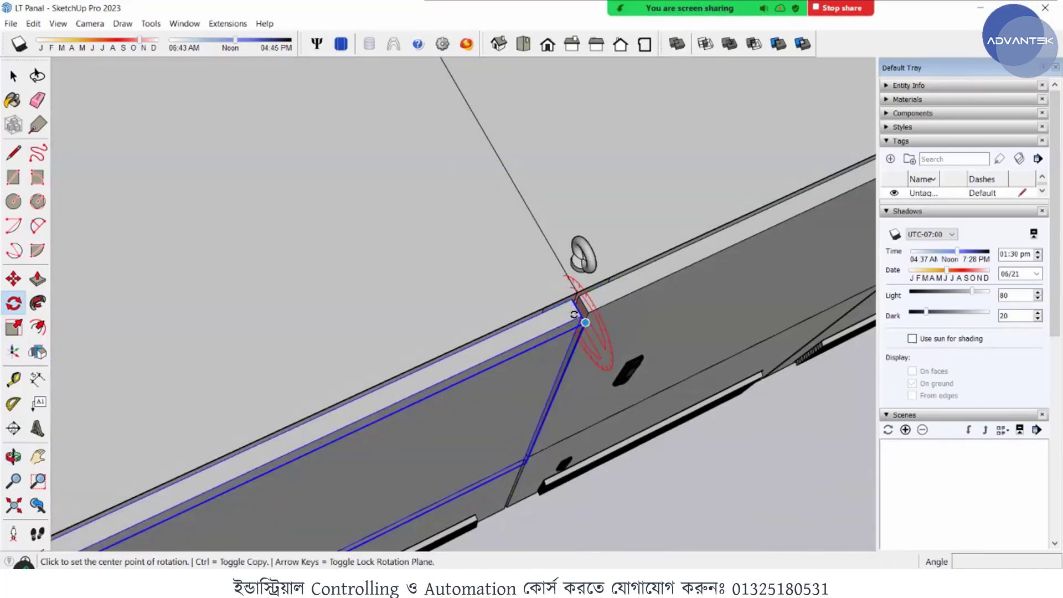
pyautogui.scroll(4, 575, 312)
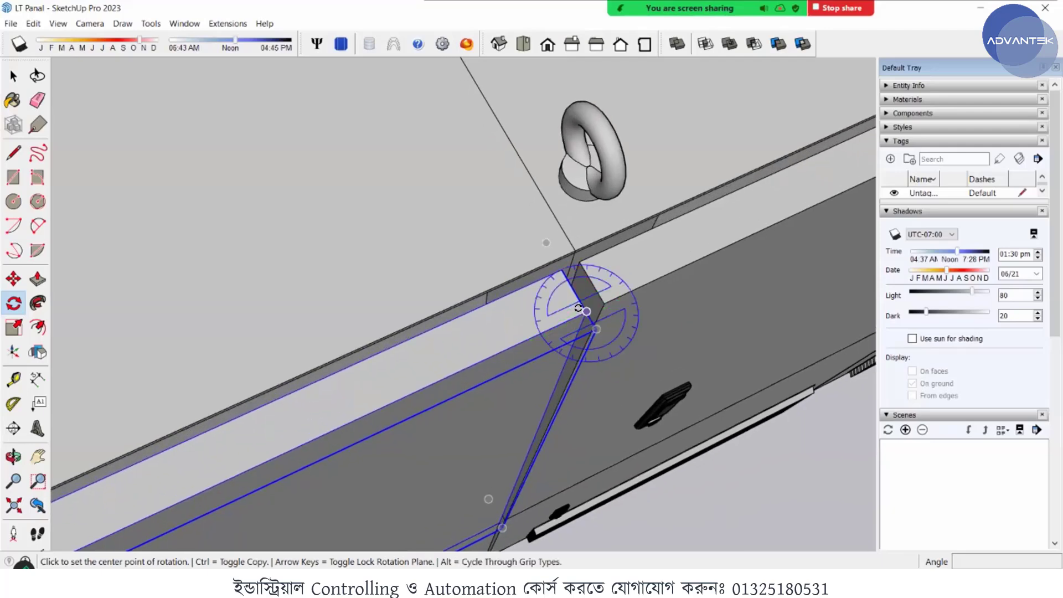
pyautogui.click(587, 311)
pyautogui.scroll(-4, 664, 260)
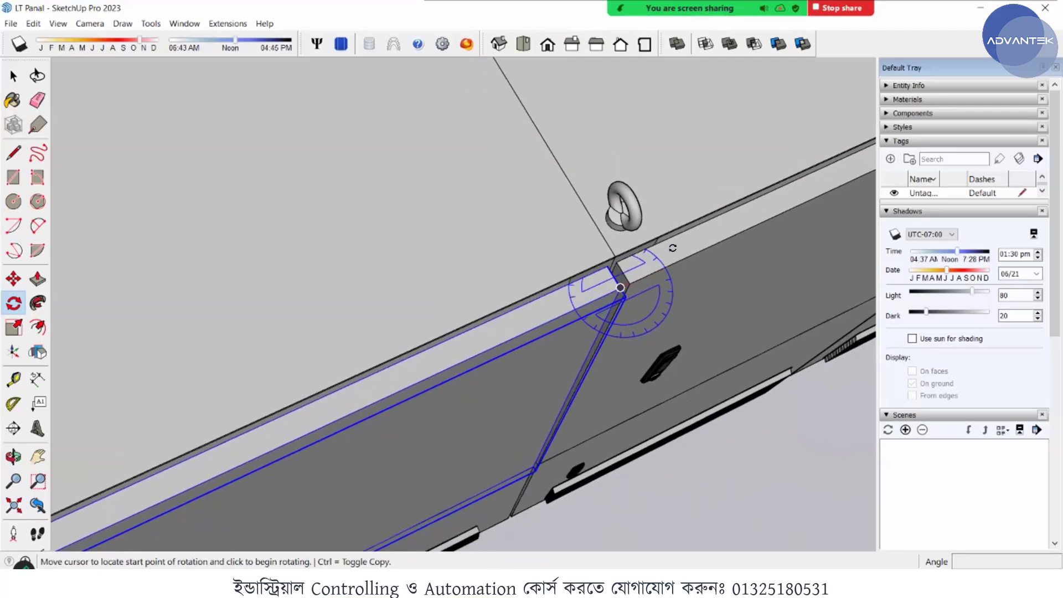
pyautogui.scroll(-5, 675, 245)
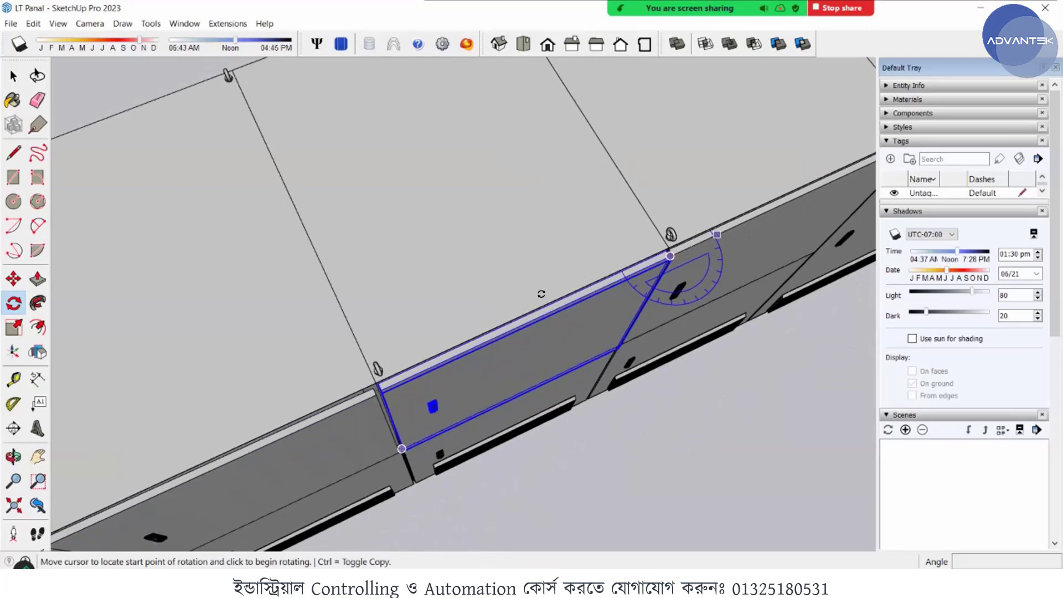
pyautogui.scroll(5, 420, 365)
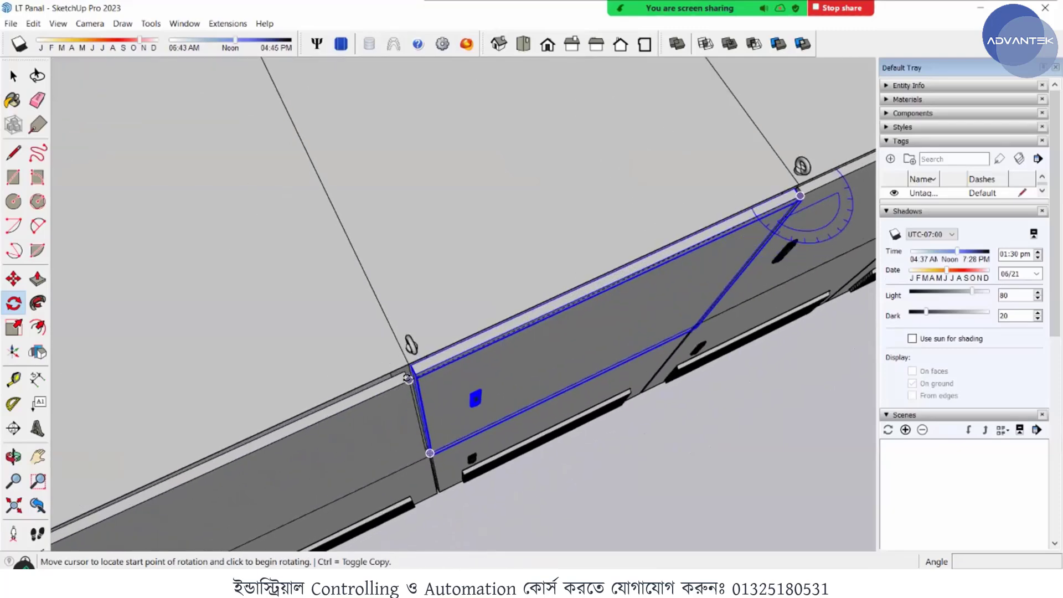
pyautogui.click(402, 329)
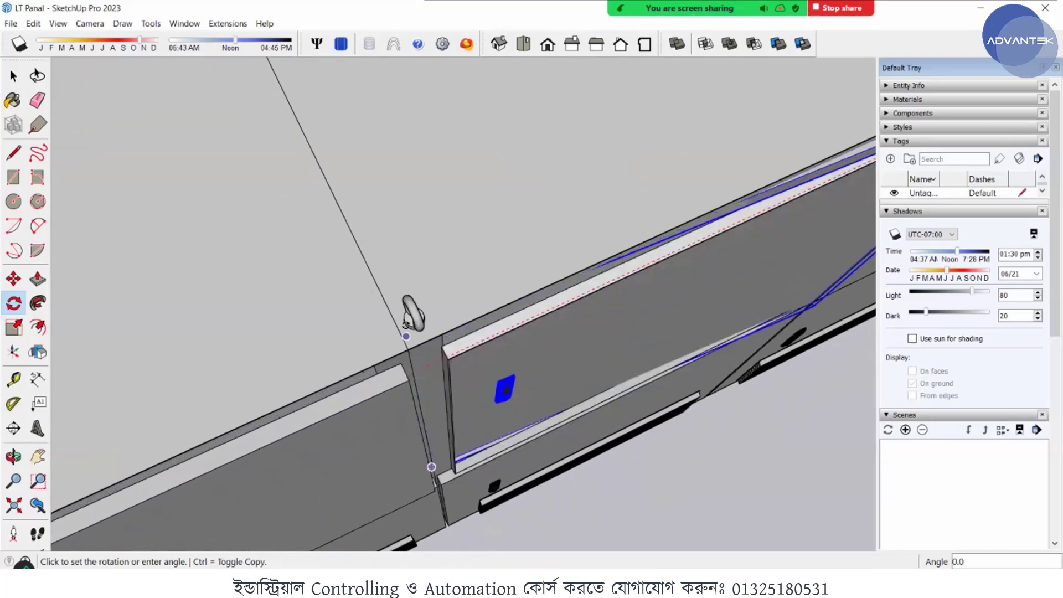
pyautogui.scroll(-3, 401, 330)
pyautogui.scroll(-4, 403, 328)
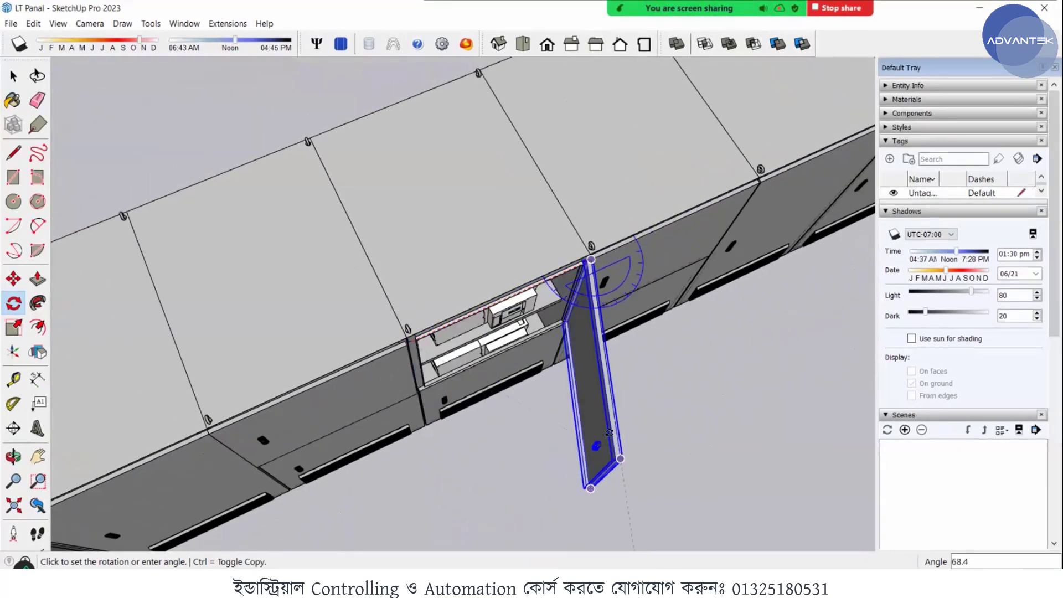
pyautogui.click(605, 427)
# - Examine the breaker and busbars inside the fourth cabinet's open upper compartment and the whole row of cabinets
pyautogui.scroll(2, 604, 431)
pyautogui.scroll(3, 607, 441)
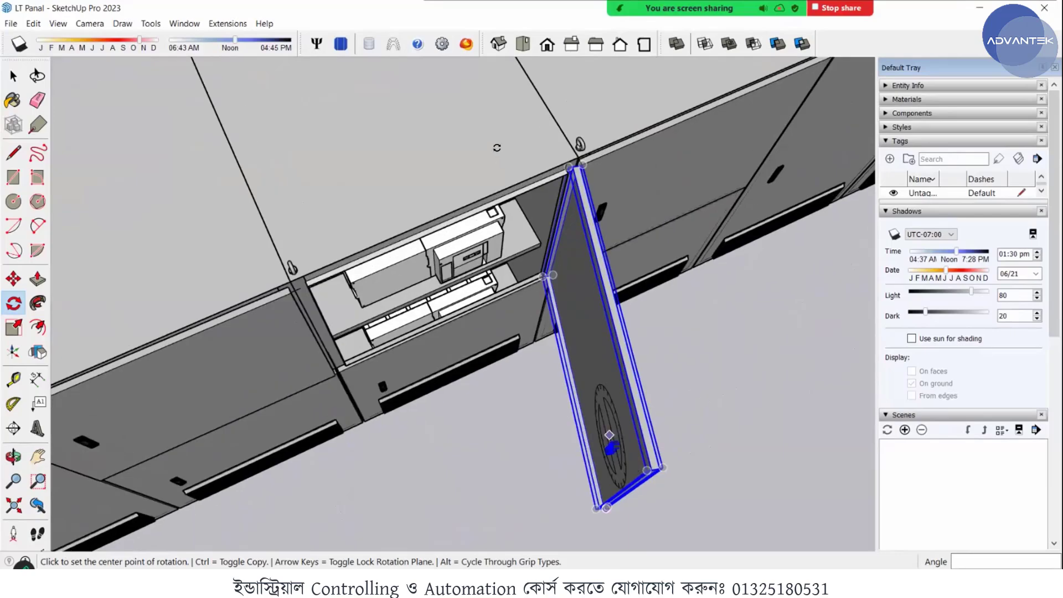
pyautogui.moveTo(609, 443); pyautogui.dragTo(494, 151, button='middle')
pyautogui.scroll(-5, 533, 213)
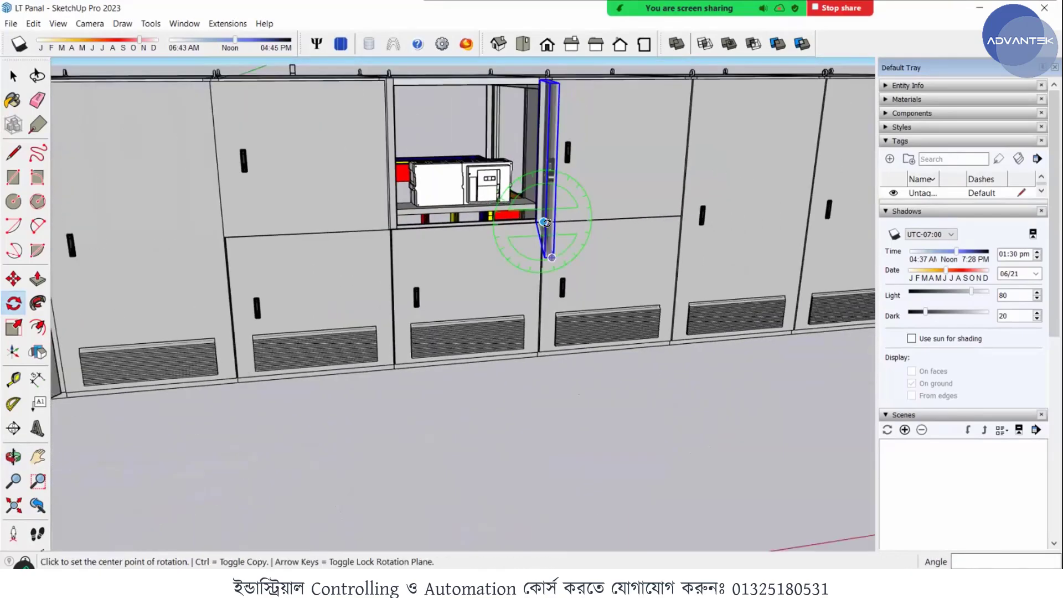
pyautogui.moveTo(533, 275); pyautogui.dragTo(310, 233, button='middle')
pyautogui.press('space')
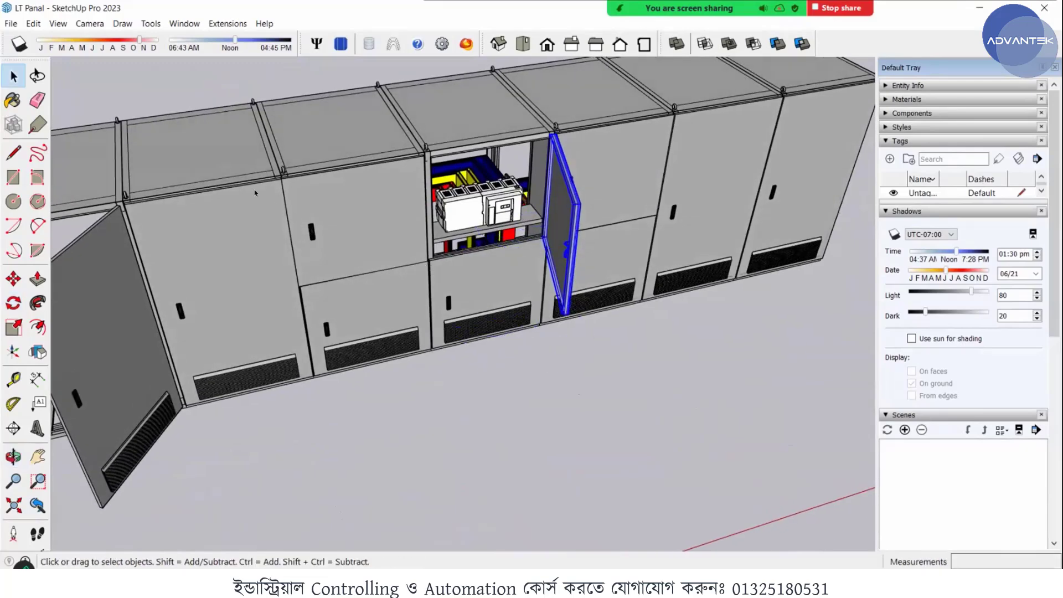
pyautogui.scroll(-4, 254, 190)
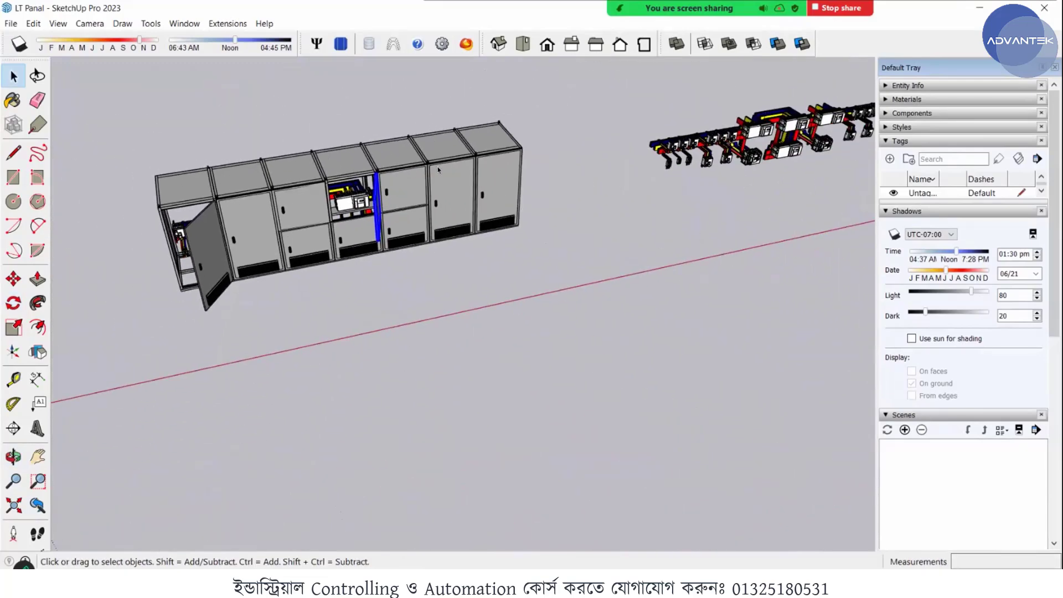
pyautogui.click(420, 183)
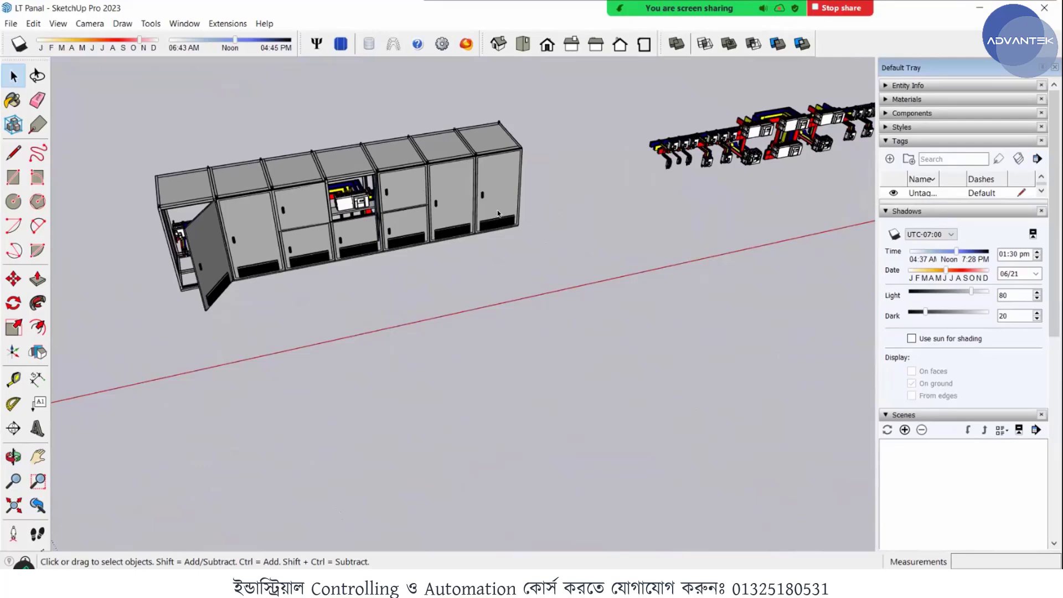
# - Examine the separate busbar assembly beside the cabinets, focusing on the large central breakers from the front
pyautogui.moveTo(499, 213); pyautogui.dragTo(507, 170, button='middle')
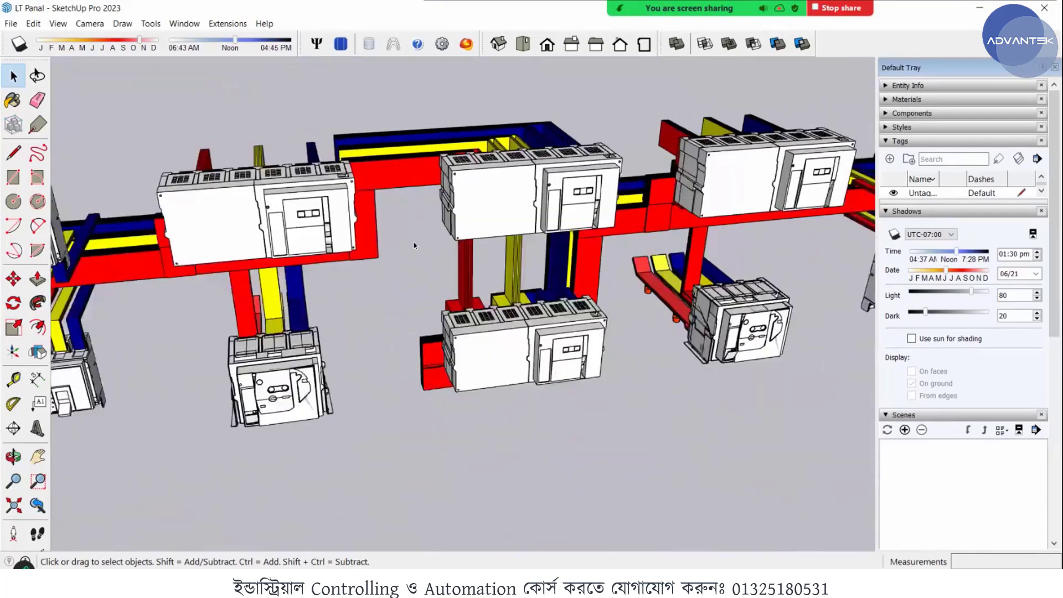
pyautogui.moveTo(414, 241); pyautogui.dragTo(569, 329, button='middle')
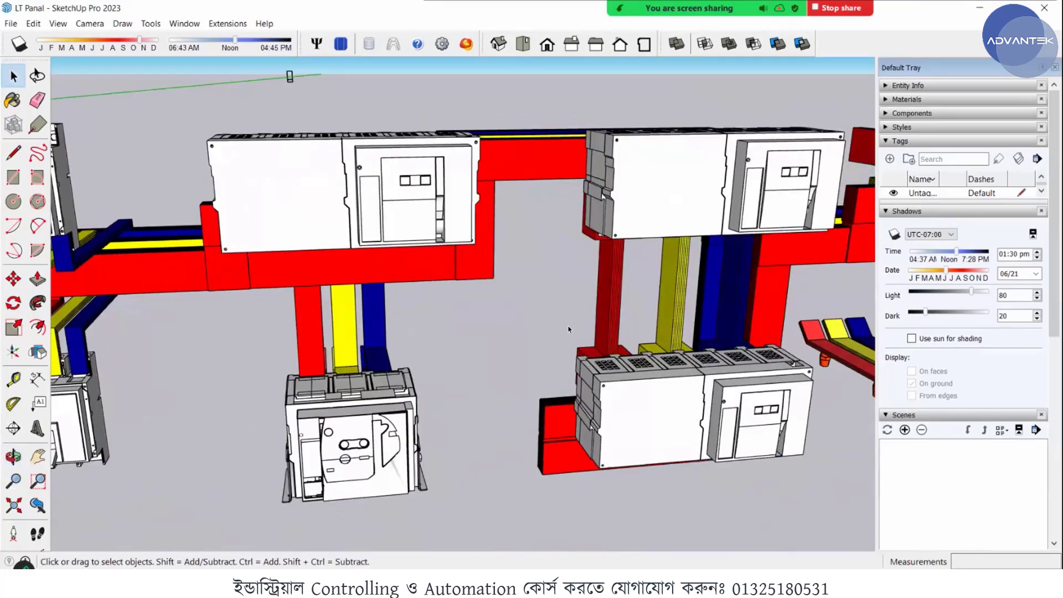
pyautogui.click(299, 161)
pyautogui.scroll(-4, 293, 149)
pyautogui.moveTo(299, 161); pyautogui.dragTo(517, 283, button='middle')
pyautogui.scroll(-8, 519, 285)
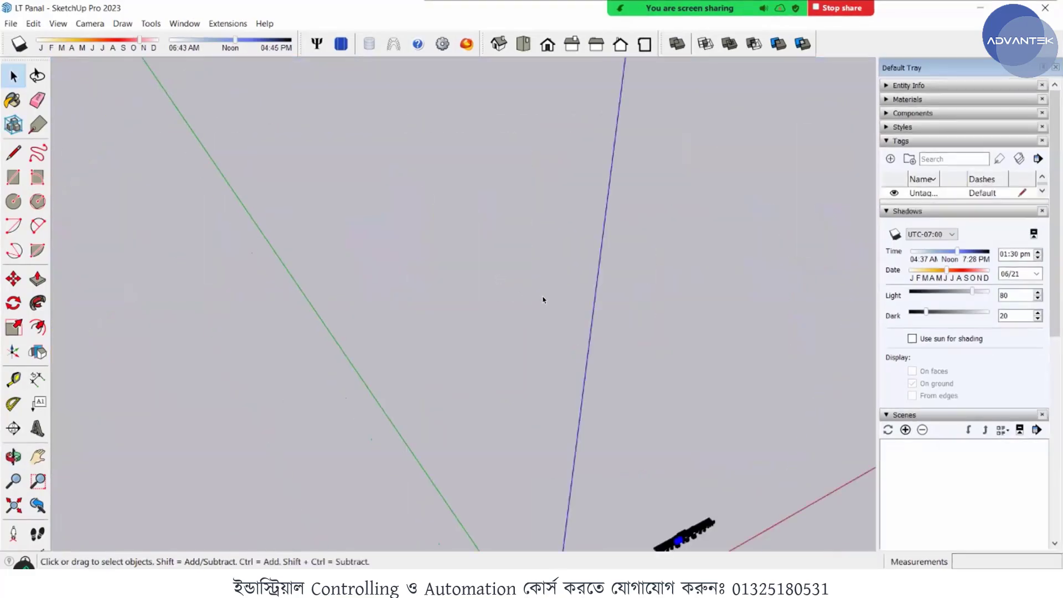
pyautogui.moveTo(542, 327)
pyautogui.mouseDown(button='middle')
pyautogui.moveTo(540, 342)
pyautogui.moveTo(535, 326)
pyautogui.mouseUp(button='middle')
pyautogui.scroll(12, 395, 207)
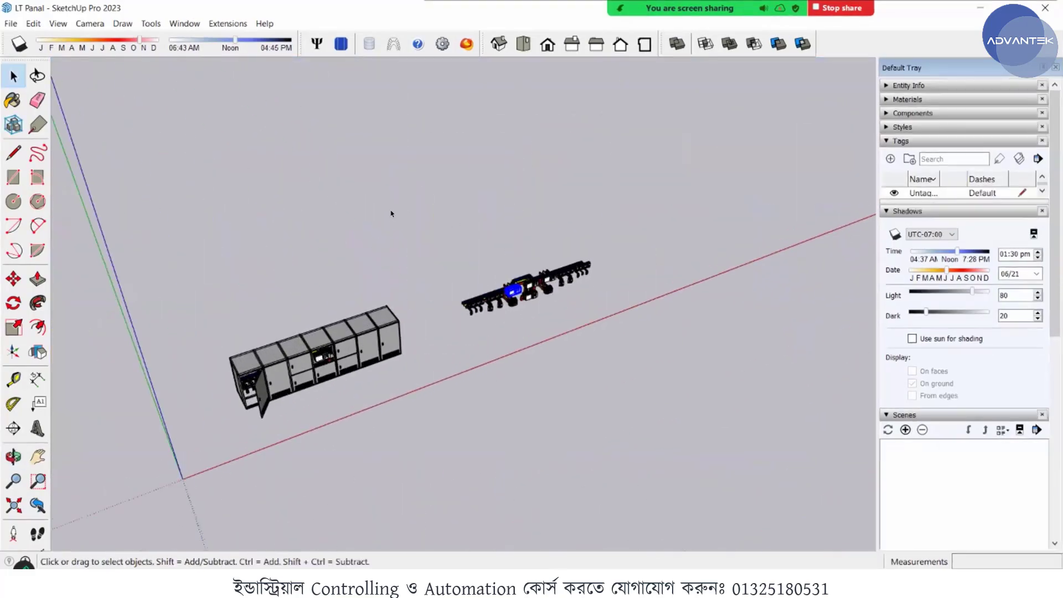
pyautogui.scroll(7, 515, 291)
pyautogui.scroll(3, 444, 315)
pyautogui.moveTo(444, 315); pyautogui.dragTo(261, 291, button='middle')
pyautogui.click(254, 294)
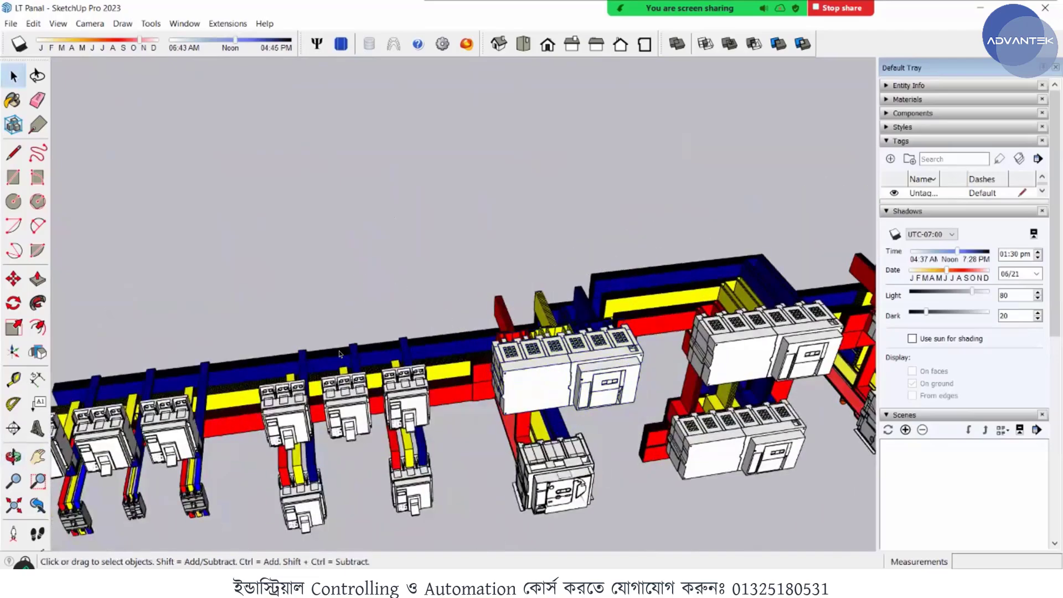
# - Examine the busbar assembly from above and behind, following how the coloured bars connect to the breakers
pyautogui.scroll(-1, 253, 294)
pyautogui.scroll(2, 546, 299)
pyautogui.scroll(5, 542, 298)
pyautogui.moveTo(543, 298); pyautogui.dragTo(416, 199, button='middle')
pyautogui.scroll(-2, 517, 290)
pyautogui.click(517, 290)
pyautogui.scroll(-1, 517, 290)
pyautogui.scroll(-6, 513, 286)
pyautogui.click(519, 293)
pyautogui.scroll(5, 520, 294)
pyautogui.scroll(-5, 420, 201)
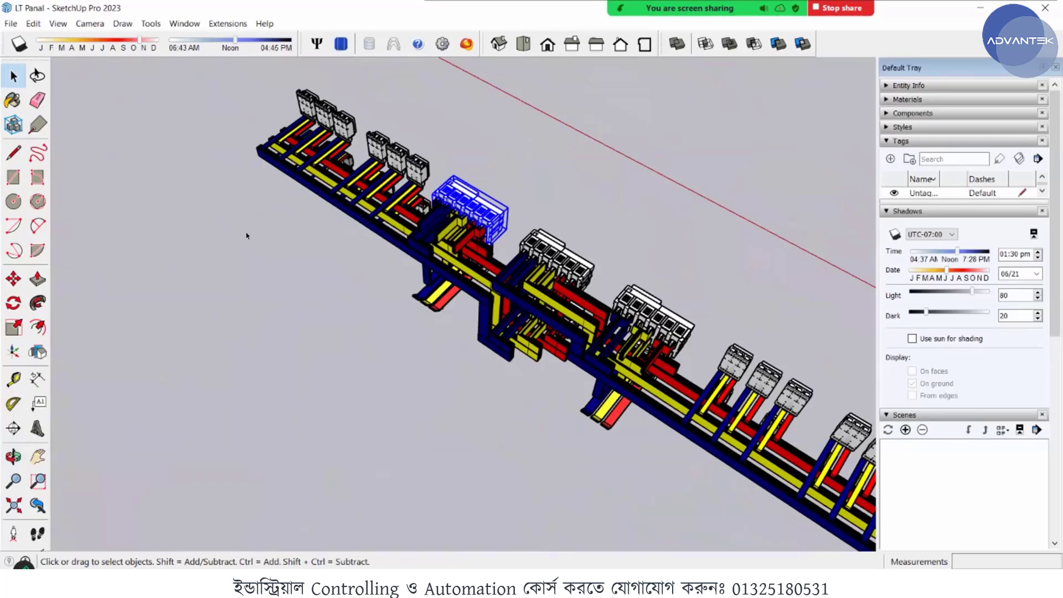
pyautogui.moveTo(246, 236); pyautogui.dragTo(447, 209, button='middle')
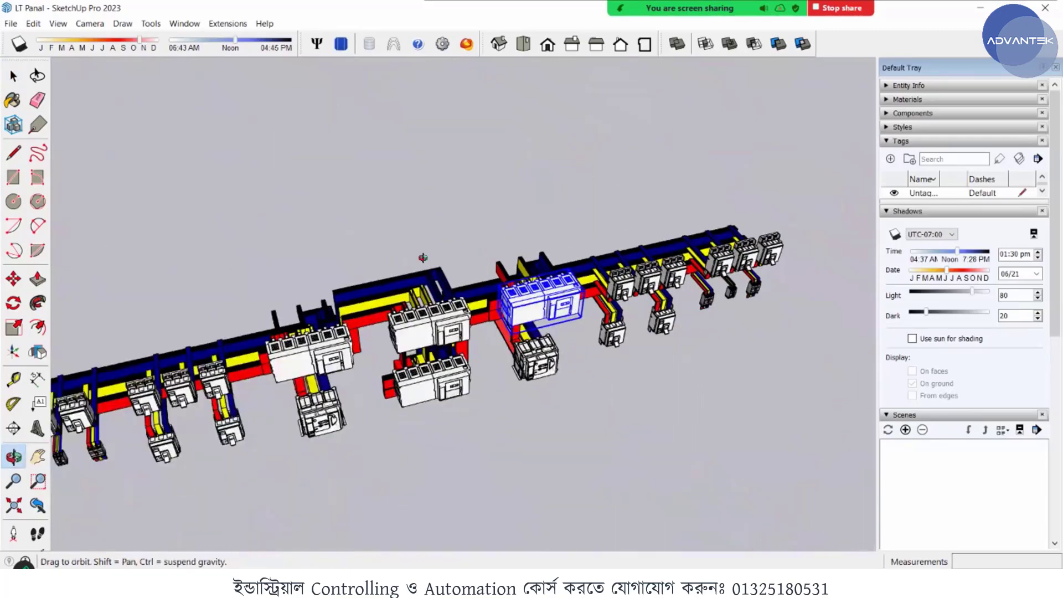
# - Examine the front of the busbar assembly, singling out the central upper breaker and the lower breaker of the neighbouring group
pyautogui.moveTo(422, 257); pyautogui.dragTo(368, 231, button='middle')
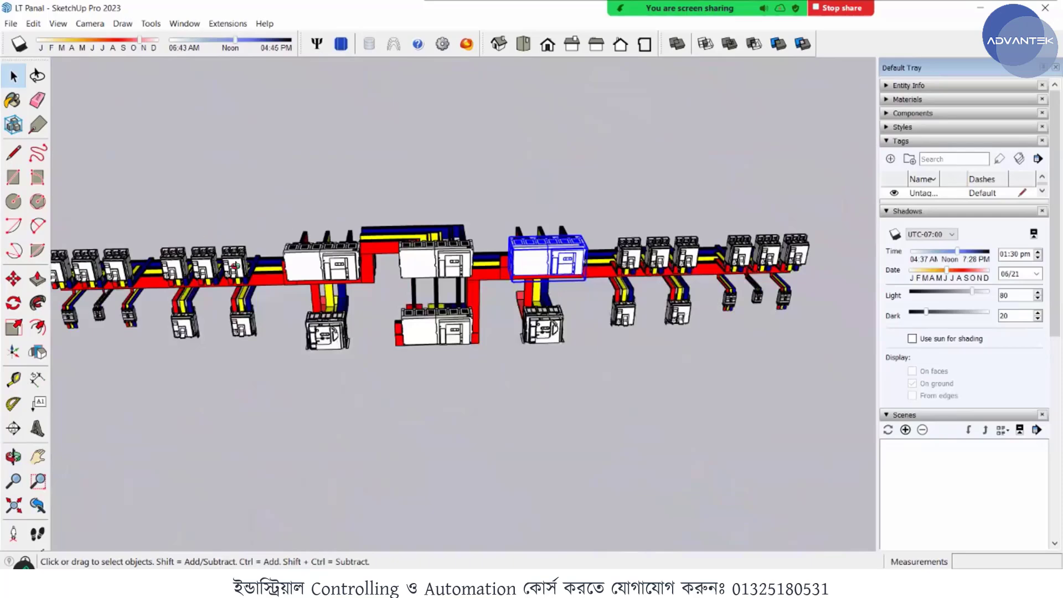
pyautogui.scroll(3, 239, 258)
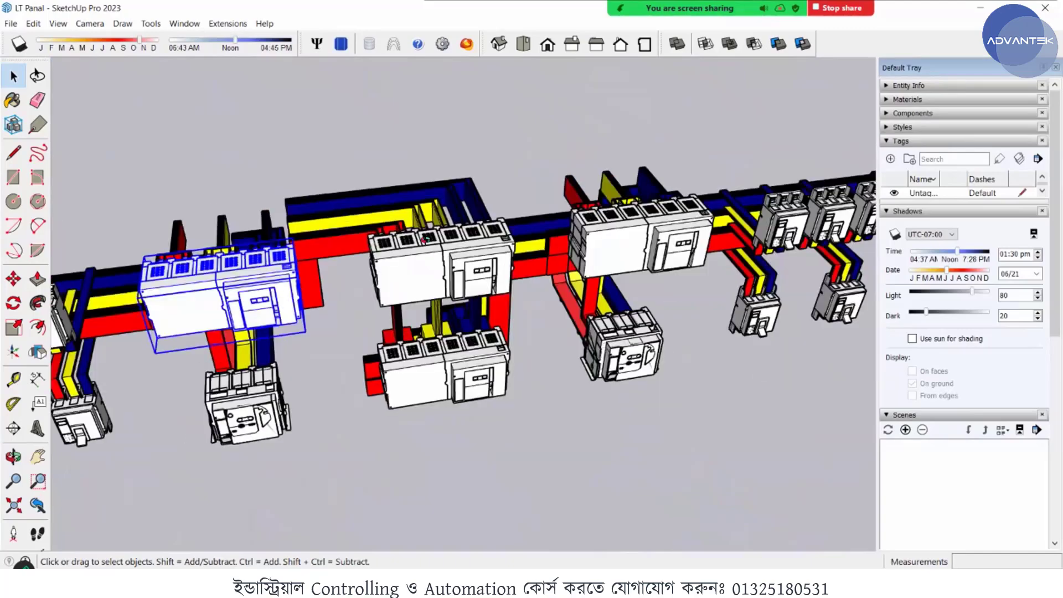
pyautogui.scroll(3, 468, 211)
pyautogui.scroll(-5, 446, 230)
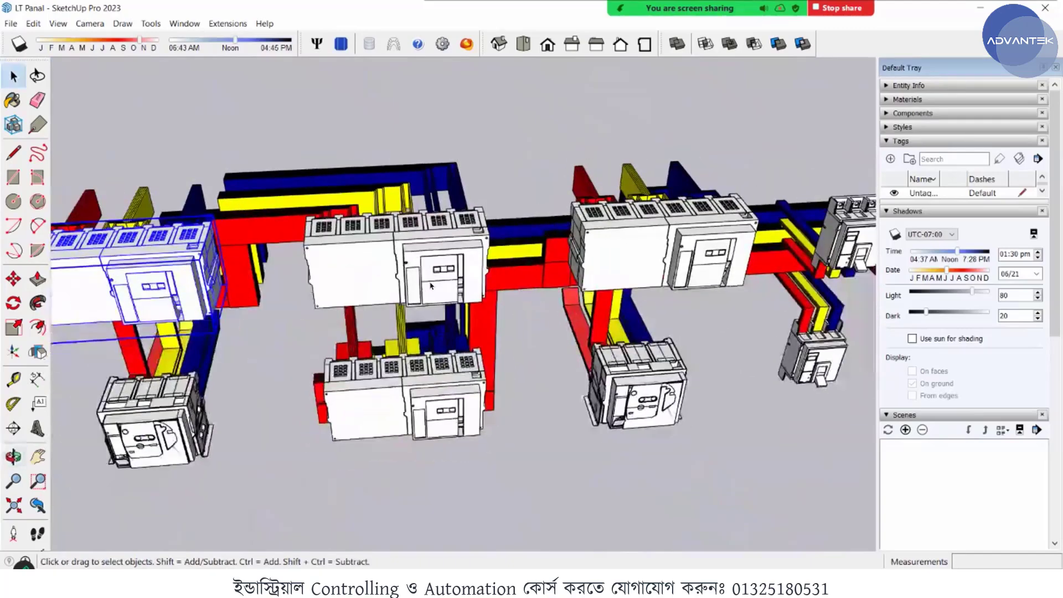
pyautogui.moveTo(436, 296); pyautogui.dragTo(442, 355, button='middle')
pyautogui.click(434, 241)
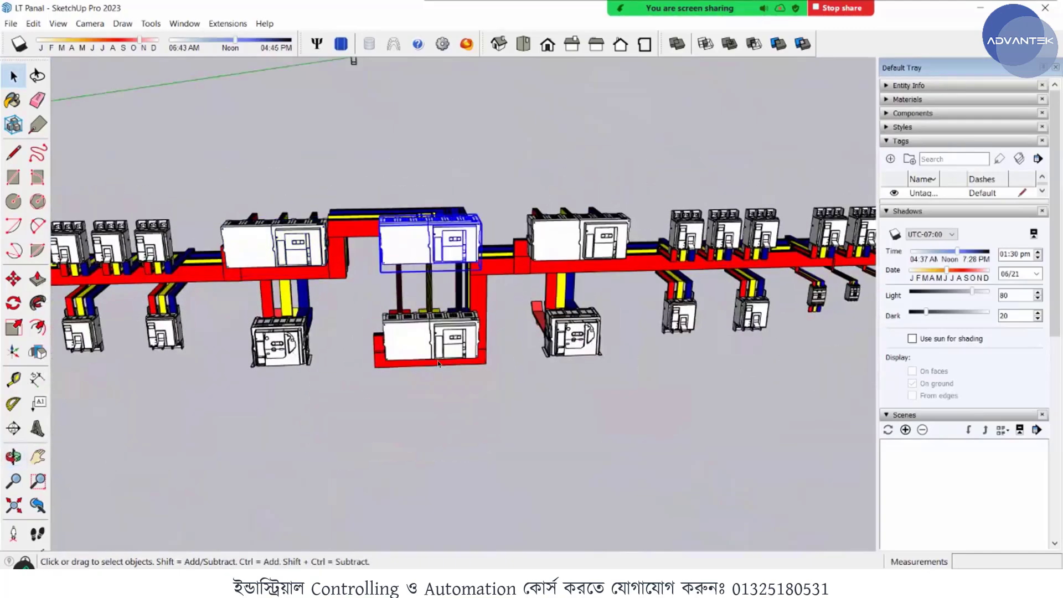
pyautogui.scroll(4, 436, 287)
pyautogui.moveTo(207, 378); pyautogui.dragTo(289, 374, button='middle')
pyautogui.click(200, 377)
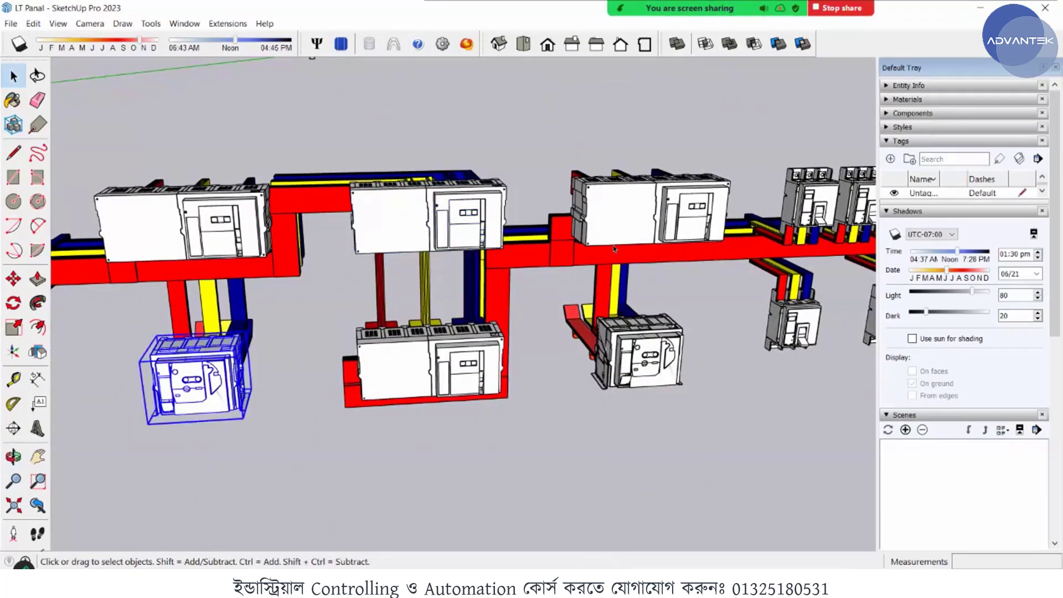
pyautogui.moveTo(613, 245); pyautogui.dragTo(279, 233, button='middle')
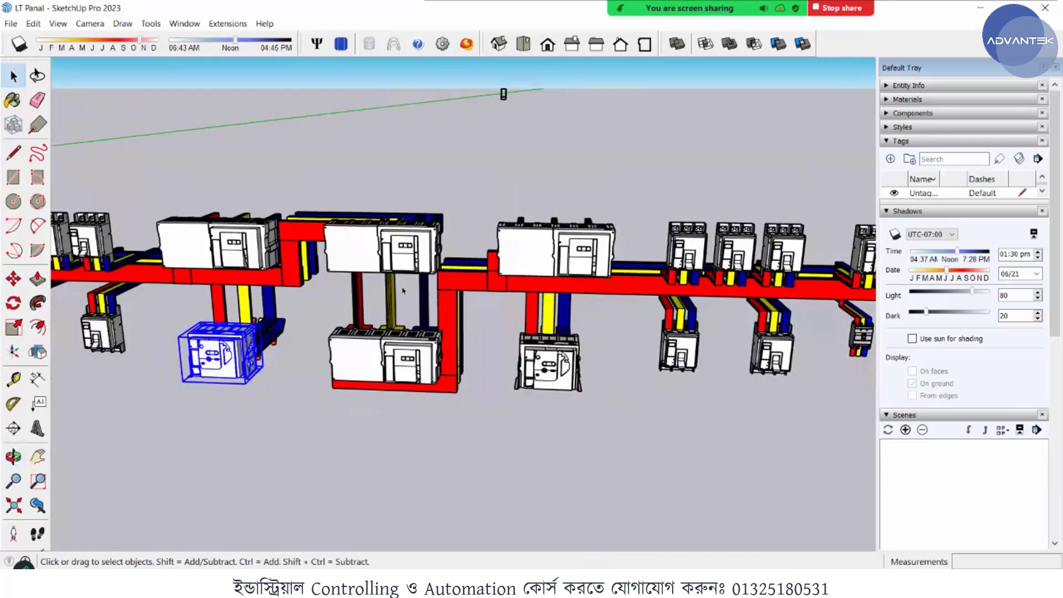
pyautogui.scroll(-3, 510, 326)
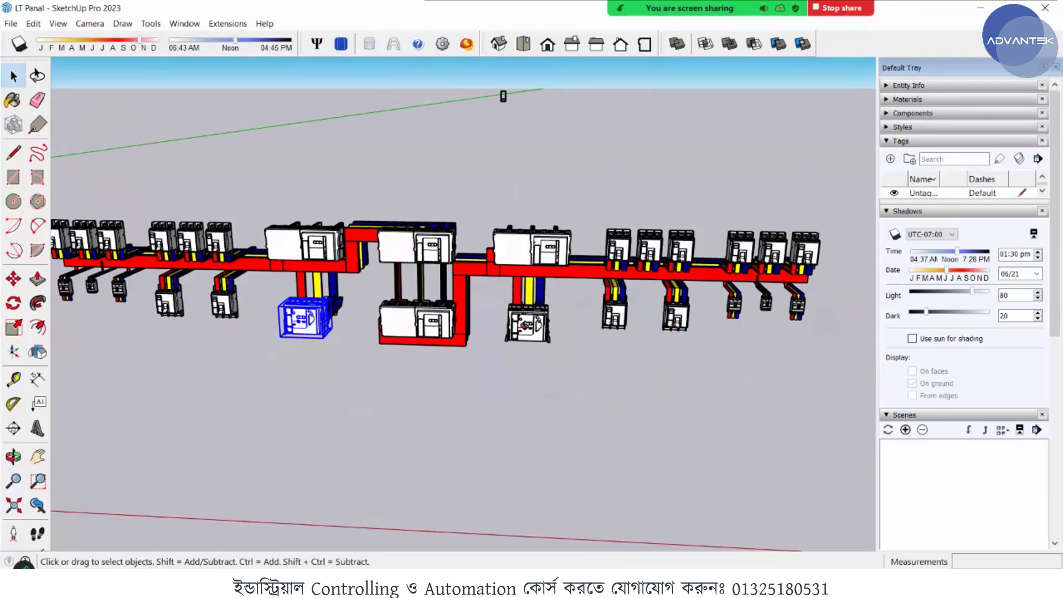
# - Examine the busbar assembly from its end and rear, checking the branch connections to the smaller breakers
pyautogui.moveTo(674, 380); pyautogui.dragTo(601, 292, button='middle')
pyautogui.scroll(-4, 601, 292)
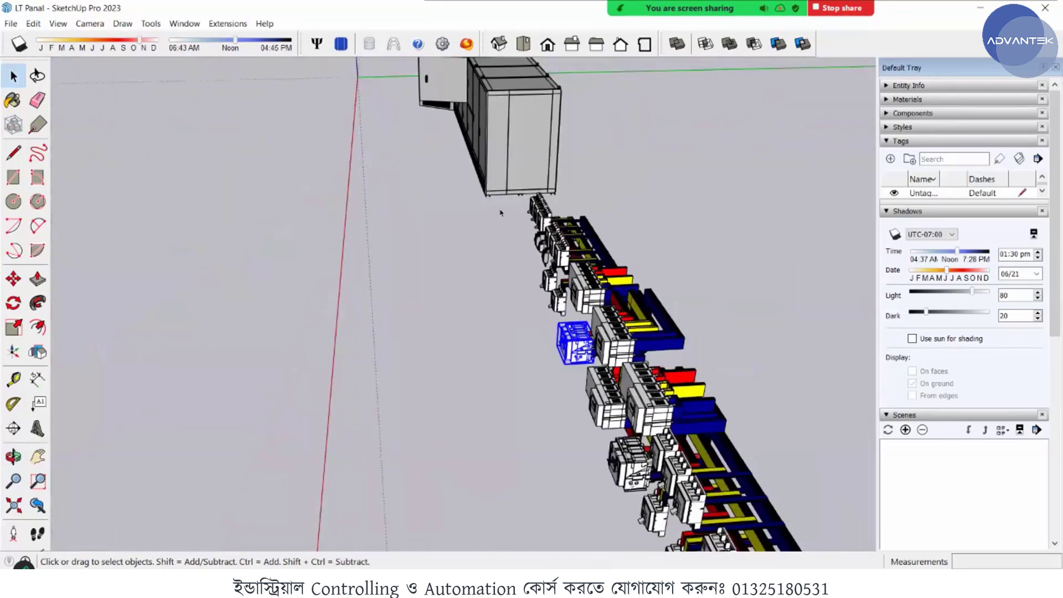
pyautogui.scroll(4, 476, 159)
pyautogui.moveTo(488, 158); pyautogui.dragTo(581, 177, button='middle')
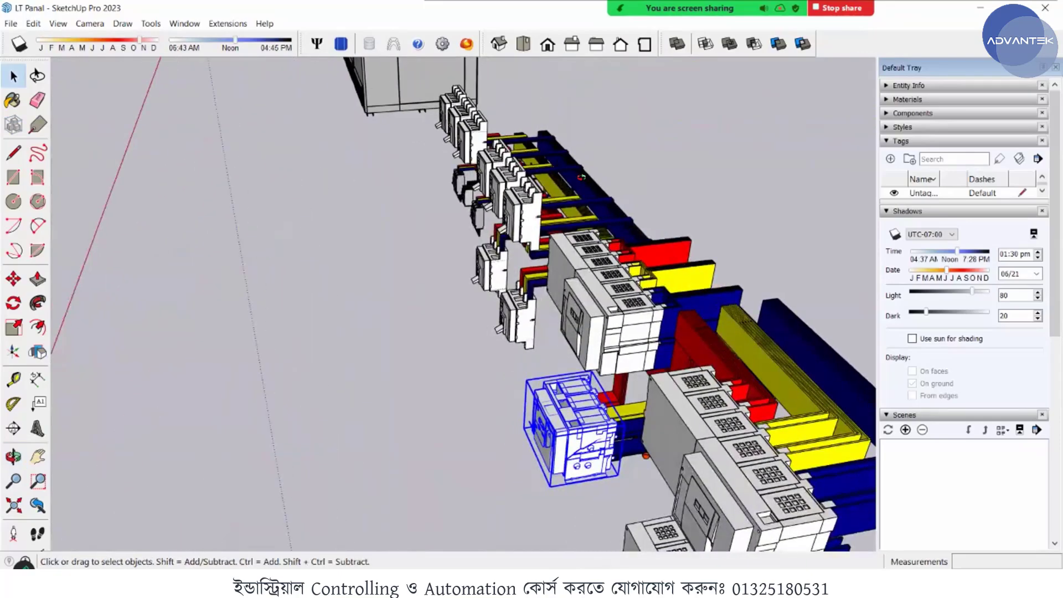
pyautogui.scroll(3, 367, 101)
pyautogui.moveTo(399, 115); pyautogui.dragTo(971, 150, button='middle')
pyautogui.moveTo(691, 209); pyautogui.dragTo(775, 237, button='middle')
pyautogui.scroll(-6, 699, 235)
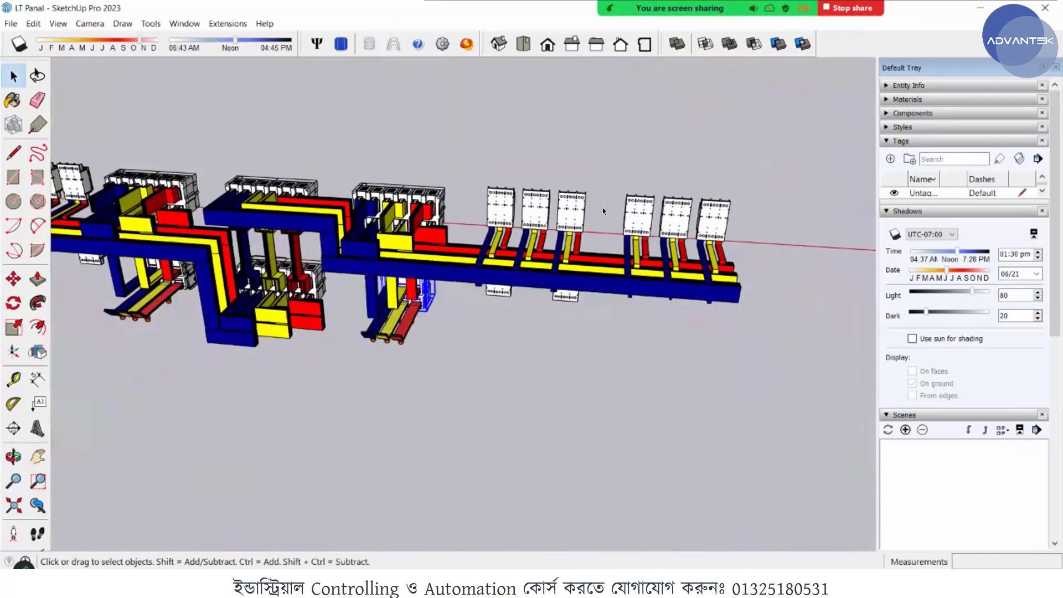
# - Return to the cabinet row and inspect the fourth cabinet's open upper compartment from the front
pyautogui.moveTo(553, 207); pyautogui.dragTo(440, 112, button='middle')
pyautogui.scroll(5, 440, 113)
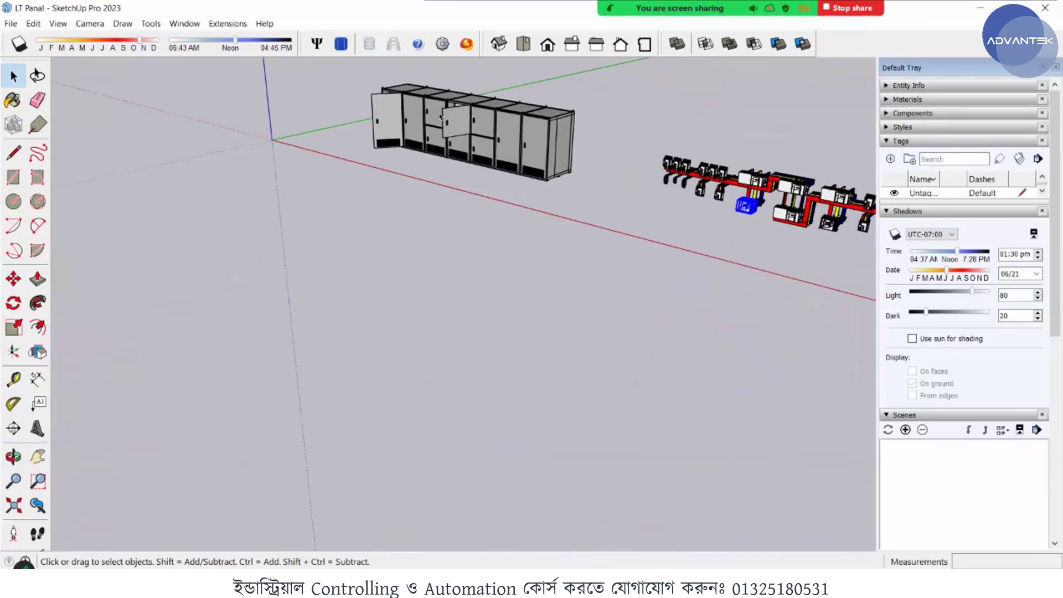
pyautogui.scroll(8, 452, 123)
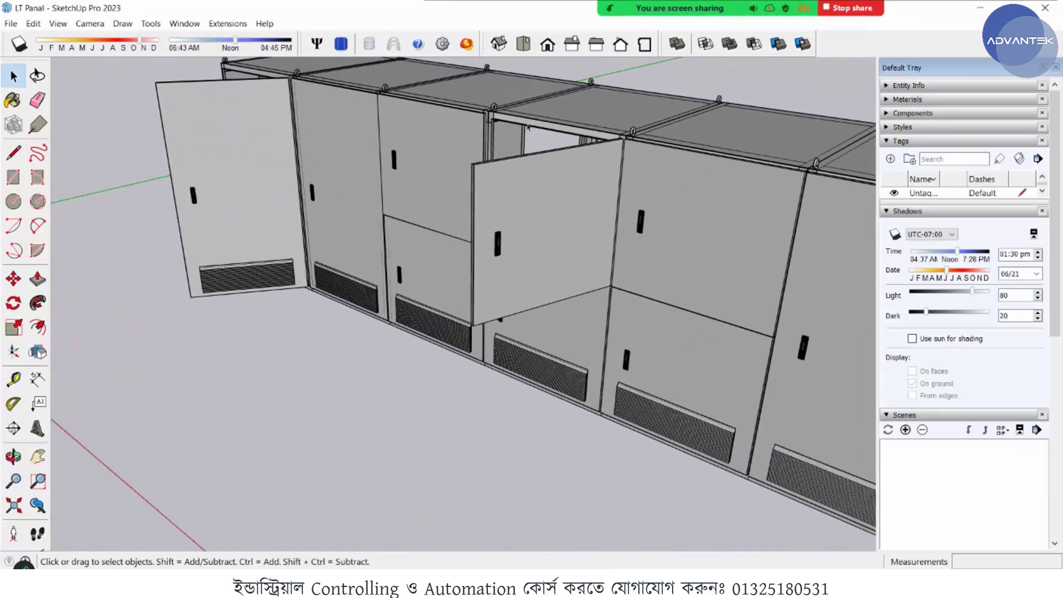
pyautogui.moveTo(528, 126); pyautogui.dragTo(620, 150, button='middle')
pyautogui.scroll(4, 523, 144)
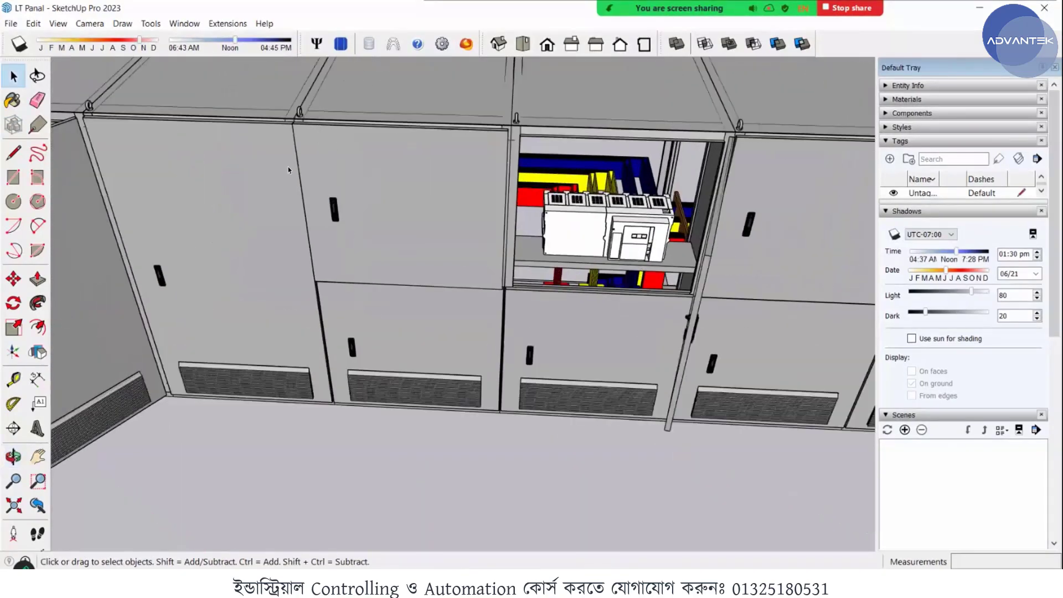
# - Return from the cabinet row to the busbar assembly and examine how the coloured bars branch to the breakers at its end
pyautogui.moveTo(241, 173); pyautogui.dragTo(234, 172, button='middle')
pyautogui.scroll(-10, 234, 168)
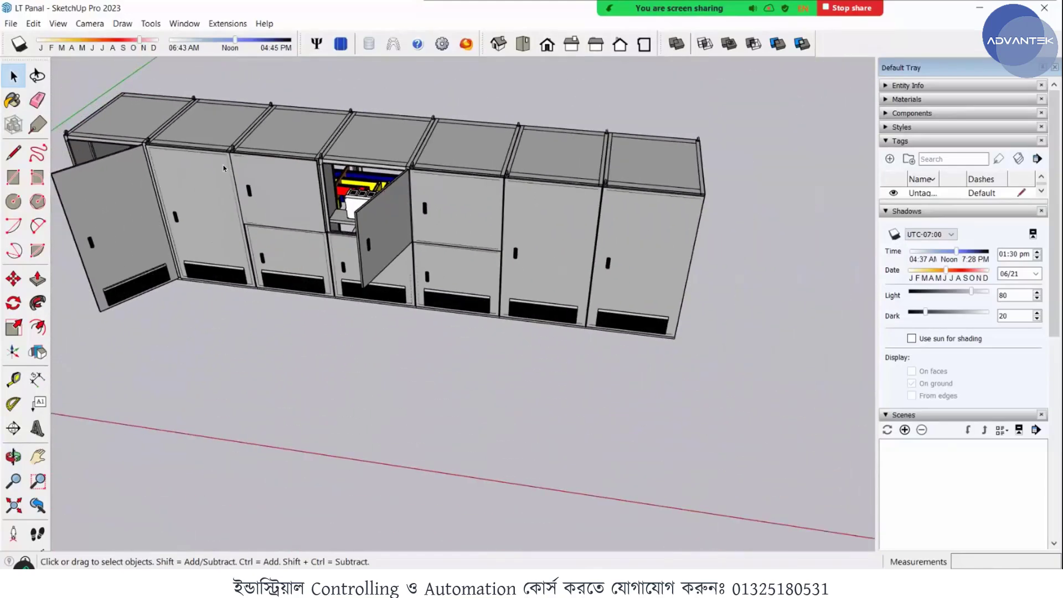
pyautogui.scroll(-5, 215, 167)
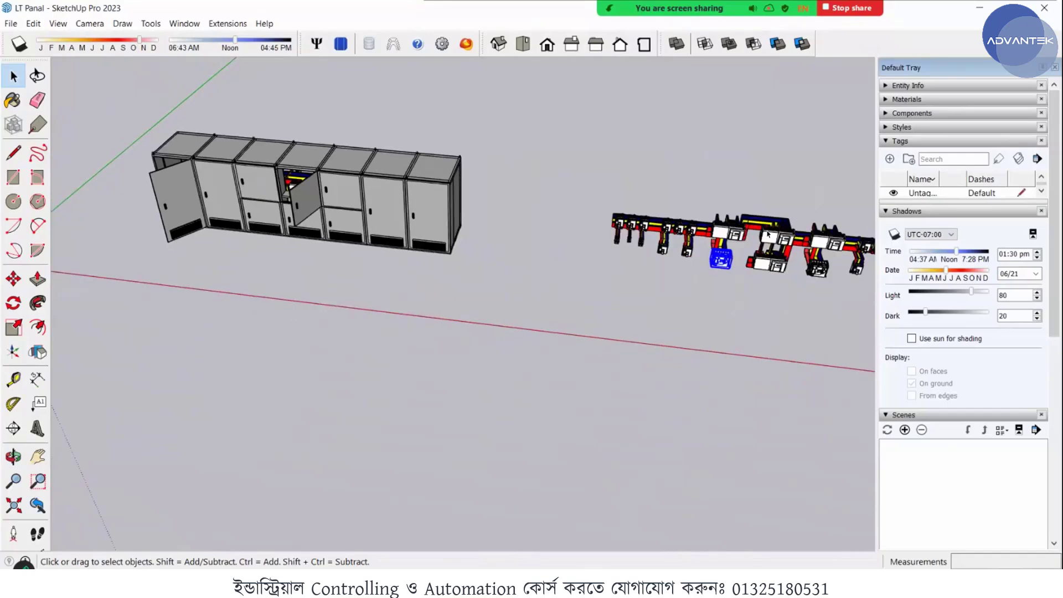
pyautogui.scroll(-2, 221, 167)
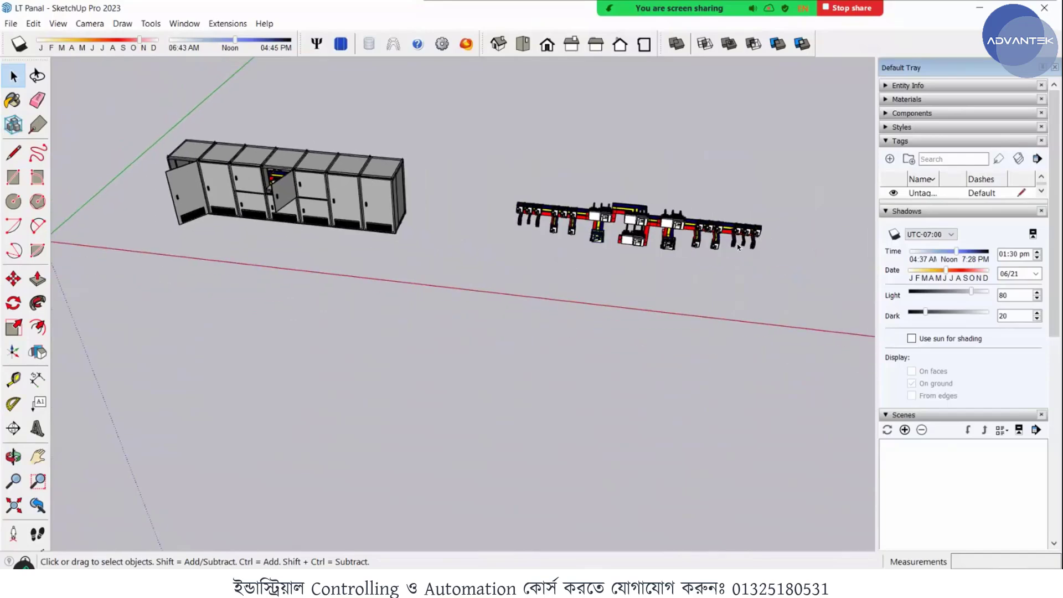
pyautogui.scroll(8, 738, 248)
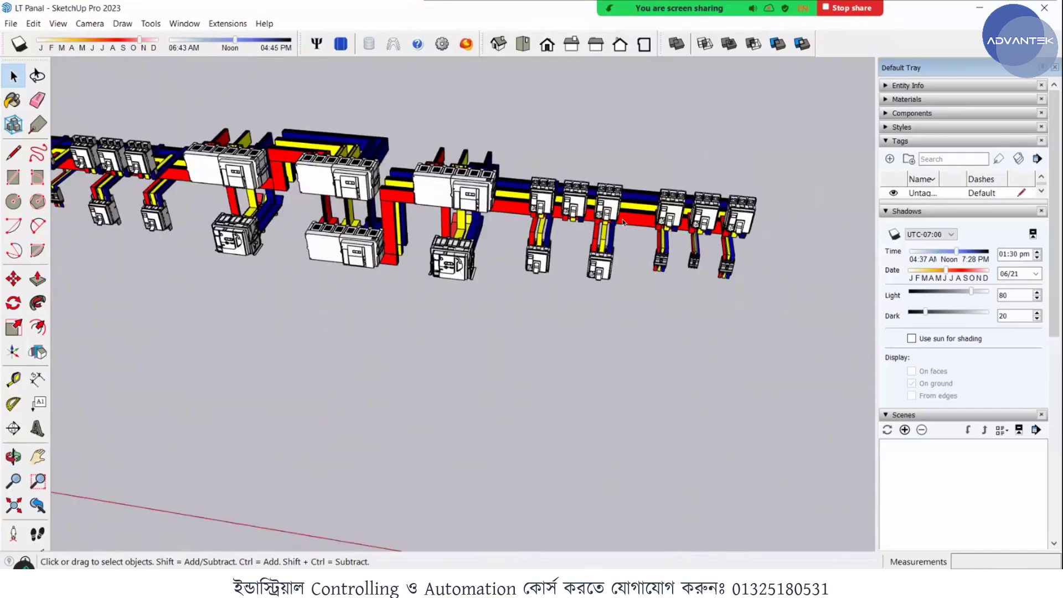
pyautogui.scroll(6, 623, 222)
pyautogui.moveTo(622, 222); pyautogui.dragTo(660, 211, button='middle')
pyautogui.scroll(2, 541, 326)
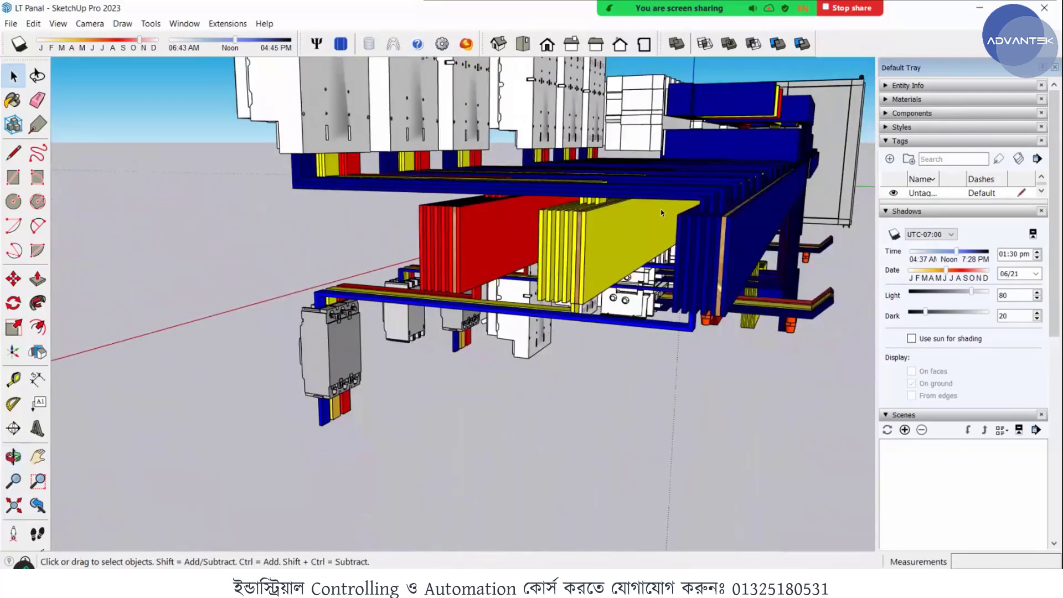
pyautogui.moveTo(577, 202); pyautogui.dragTo(676, 246, button='middle')
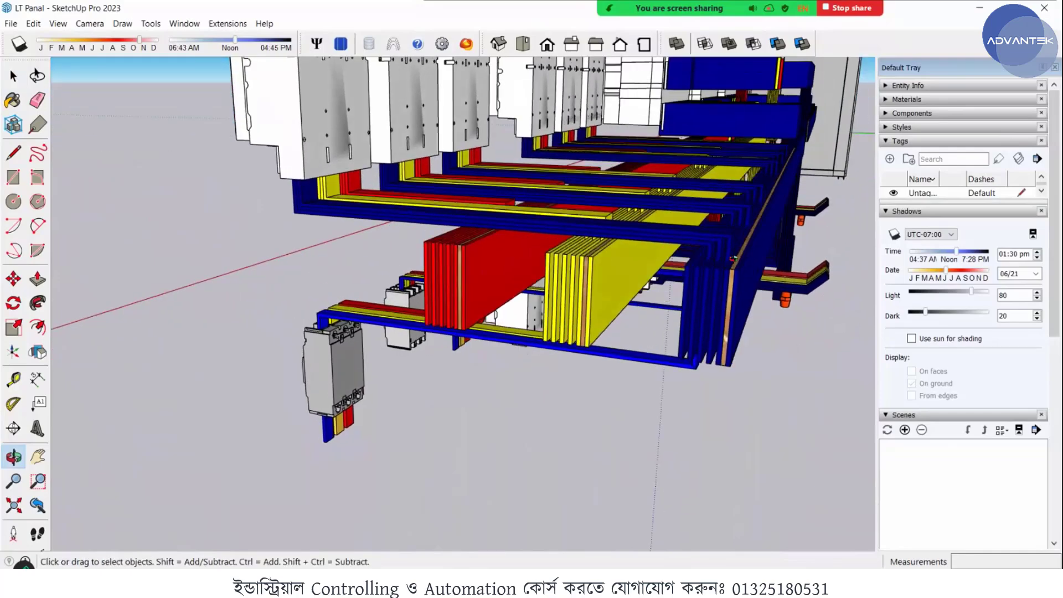
pyautogui.moveTo(822, 289); pyautogui.dragTo(729, 170, button='middle')
pyautogui.scroll(-8, 723, 166)
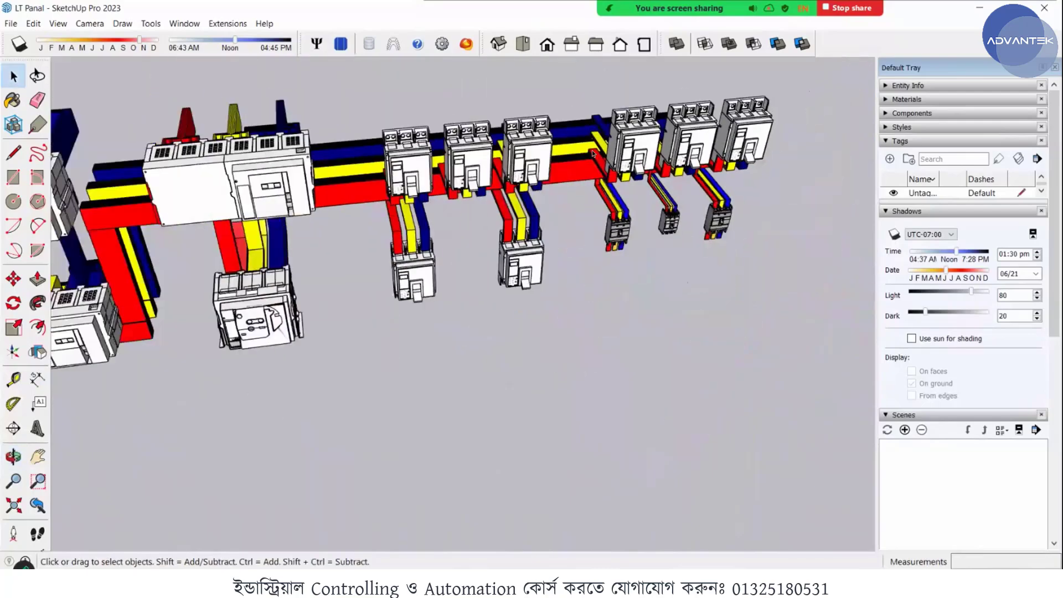
# - Survey the cabinet row and the separate busbar assembly together from several angles
pyautogui.moveTo(492, 144); pyautogui.dragTo(519, 132, button='middle')
pyautogui.scroll(-3, 518, 131)
pyautogui.scroll(-1, 518, 133)
pyautogui.scroll(-5, 517, 132)
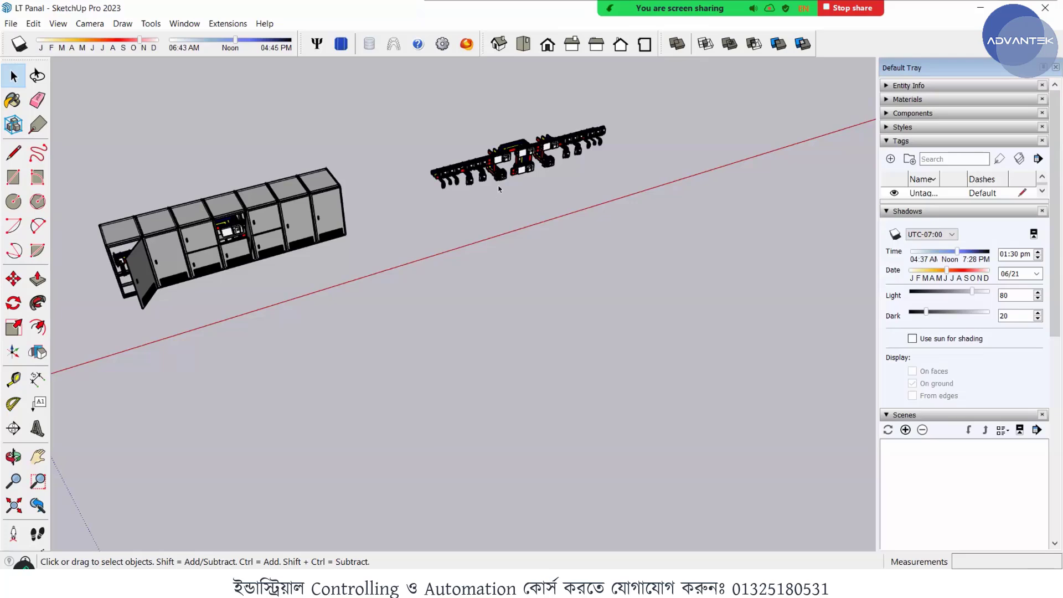
pyautogui.scroll(2, 499, 189)
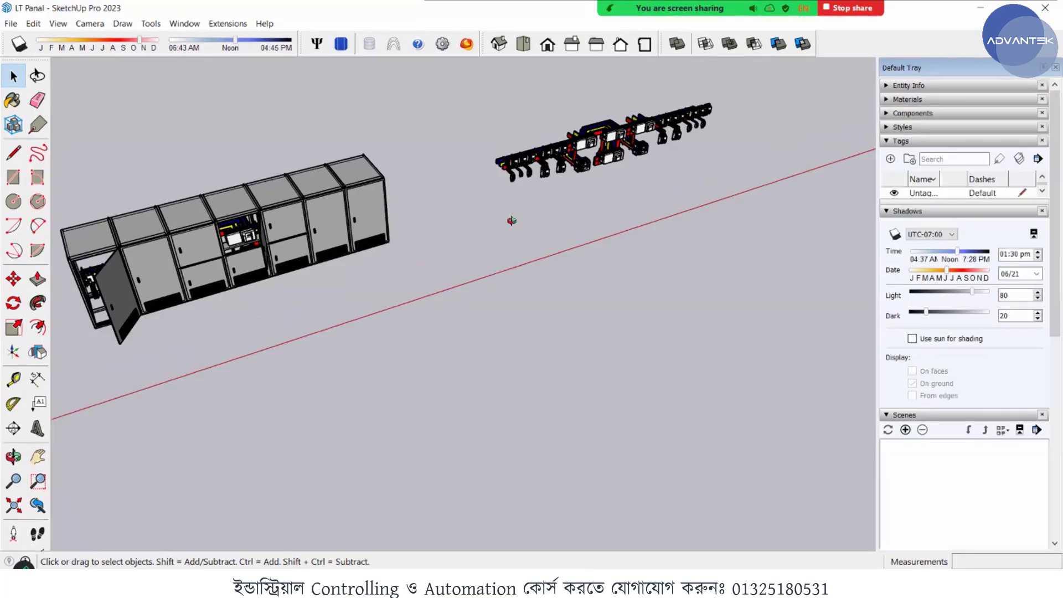
pyautogui.moveTo(441, 225); pyautogui.dragTo(134, 181, button='middle')
pyautogui.scroll(-1, 120, 179)
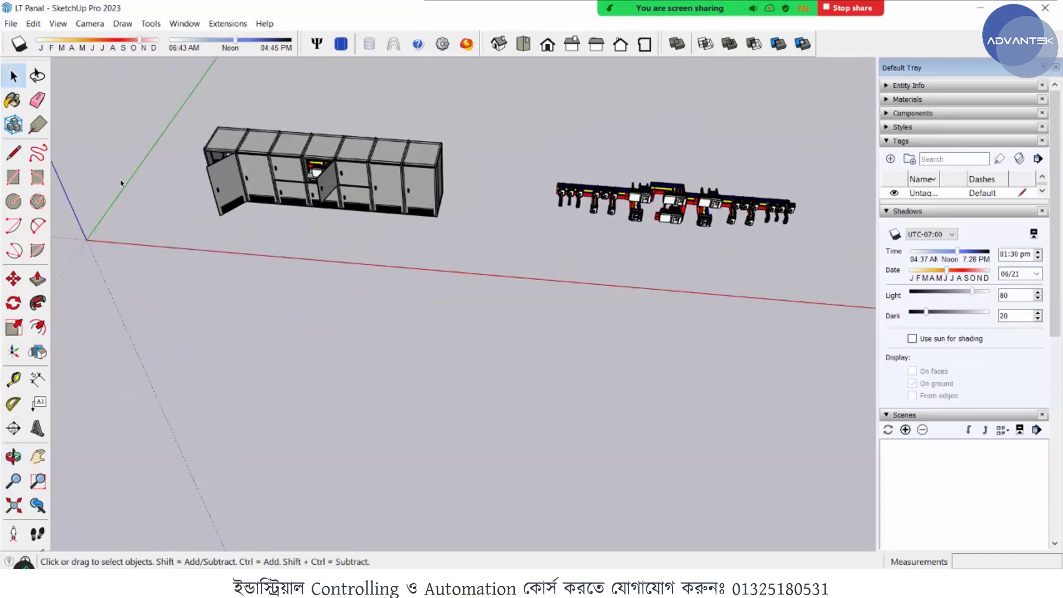
pyautogui.scroll(-2, 188, 94)
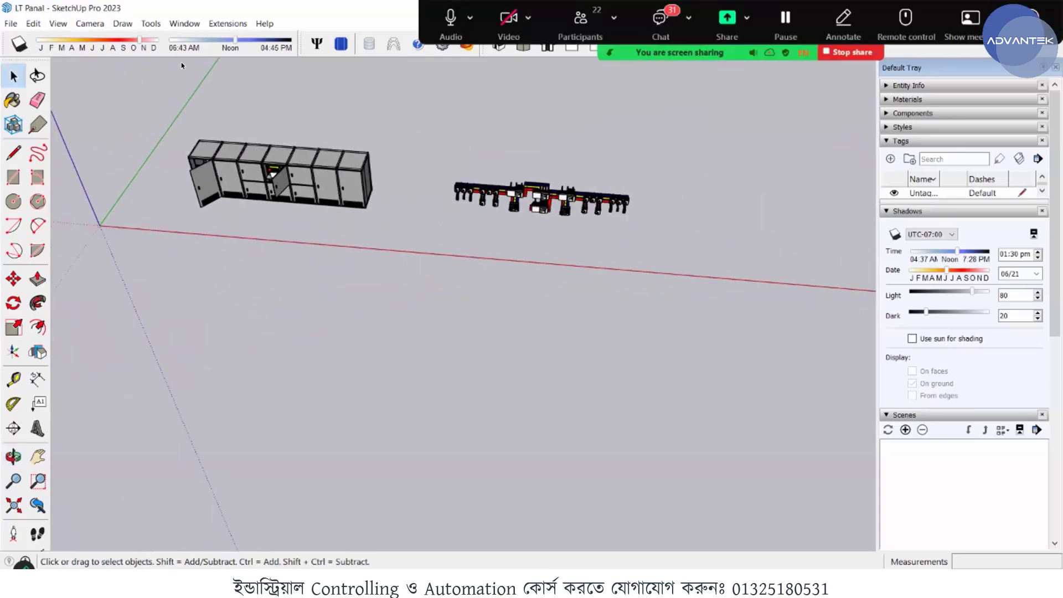
pyautogui.scroll(1, 221, 103)
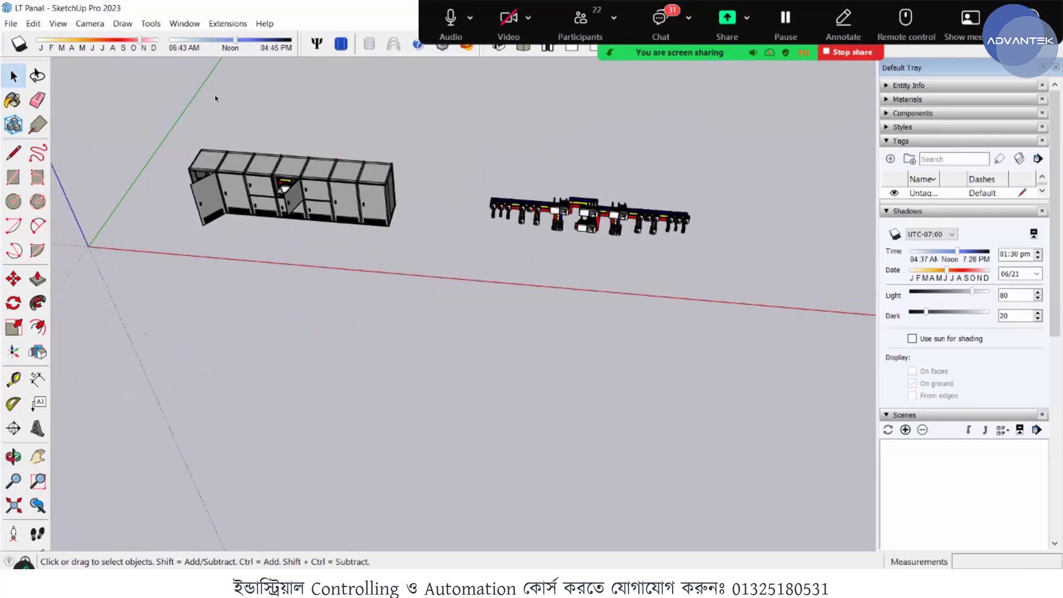
pyautogui.scroll(-2, 281, 104)
pyautogui.scroll(2, 288, 110)
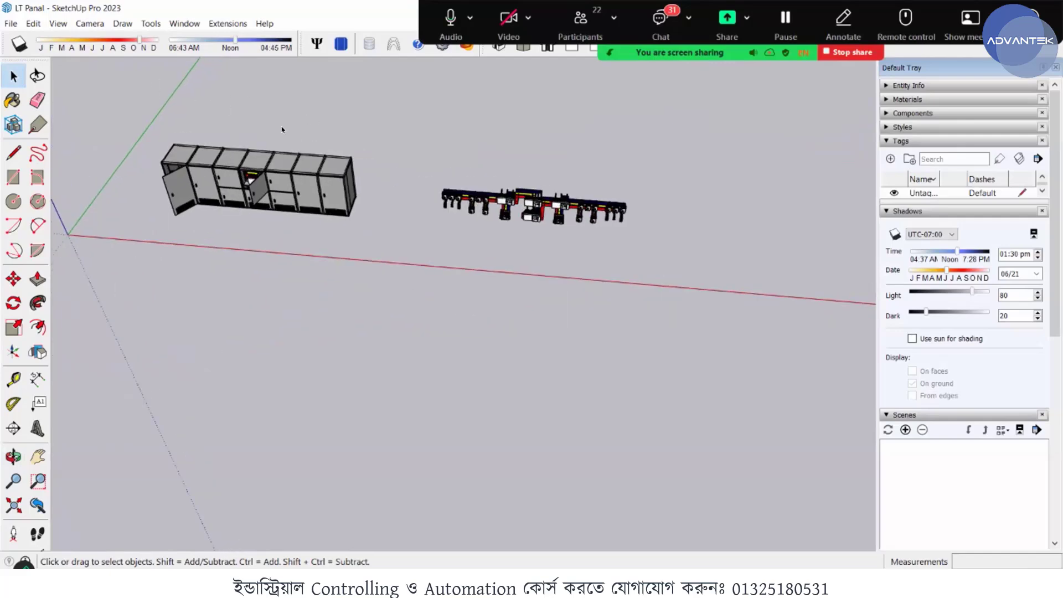
pyautogui.scroll(3, 190, 172)
pyautogui.scroll(-1, 742, 185)
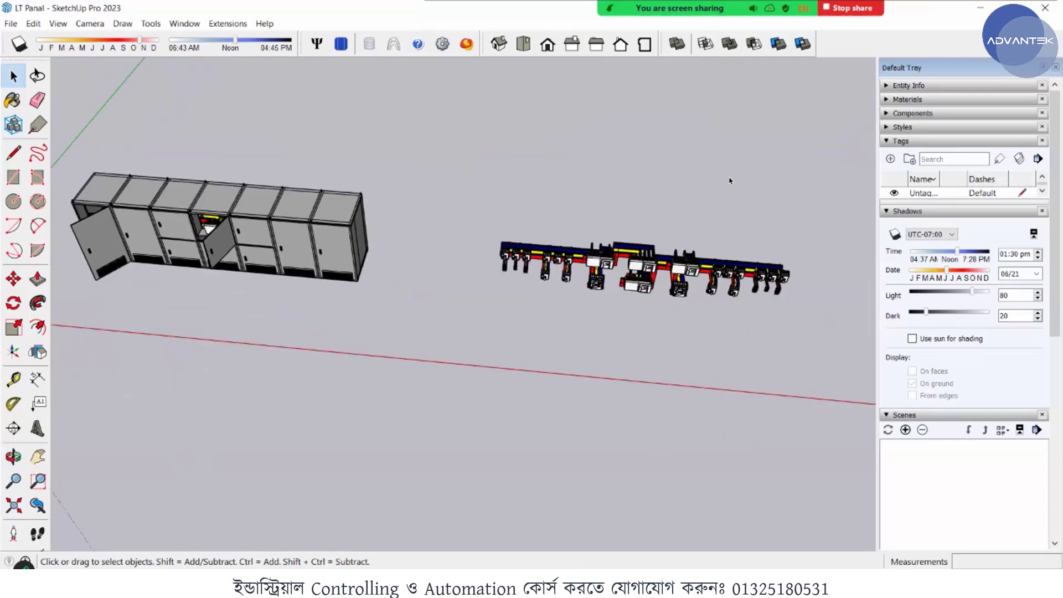
pyautogui.scroll(-3, 720, 183)
pyautogui.scroll(4, 542, 195)
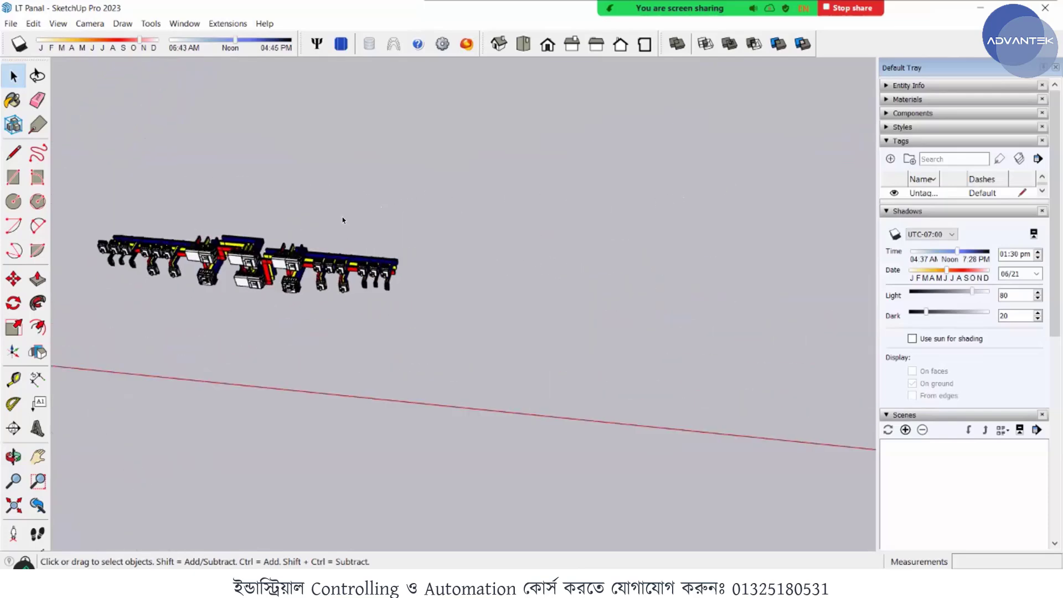
pyautogui.scroll(1, 274, 224)
pyautogui.scroll(-3, 475, 214)
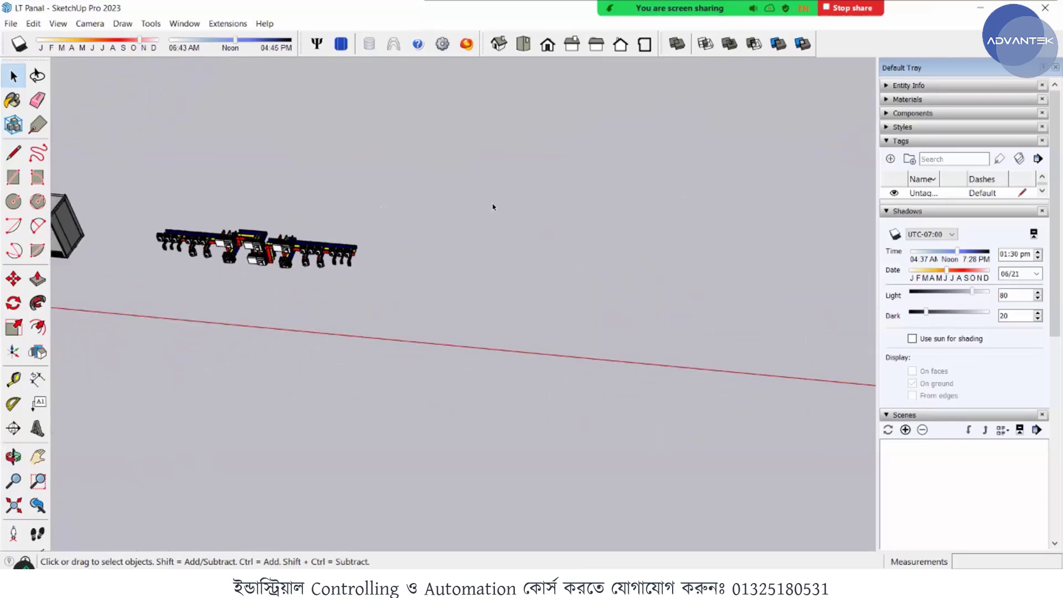
pyautogui.scroll(-2, 413, 213)
pyautogui.scroll(3, 531, 391)
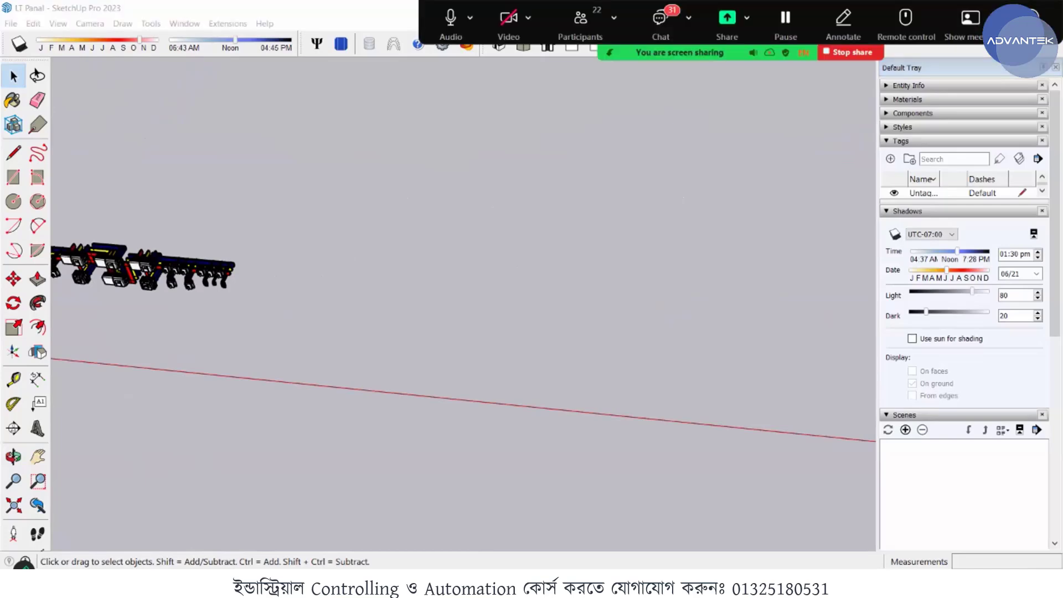
# - Switch to PowerPoint to view the LBS Switchgear drawings slide, and return to the LT Panal model in SketchUp
pyautogui.hotkey('alt', 'Tab')
pyautogui.hotkey('alt', 'Tab')
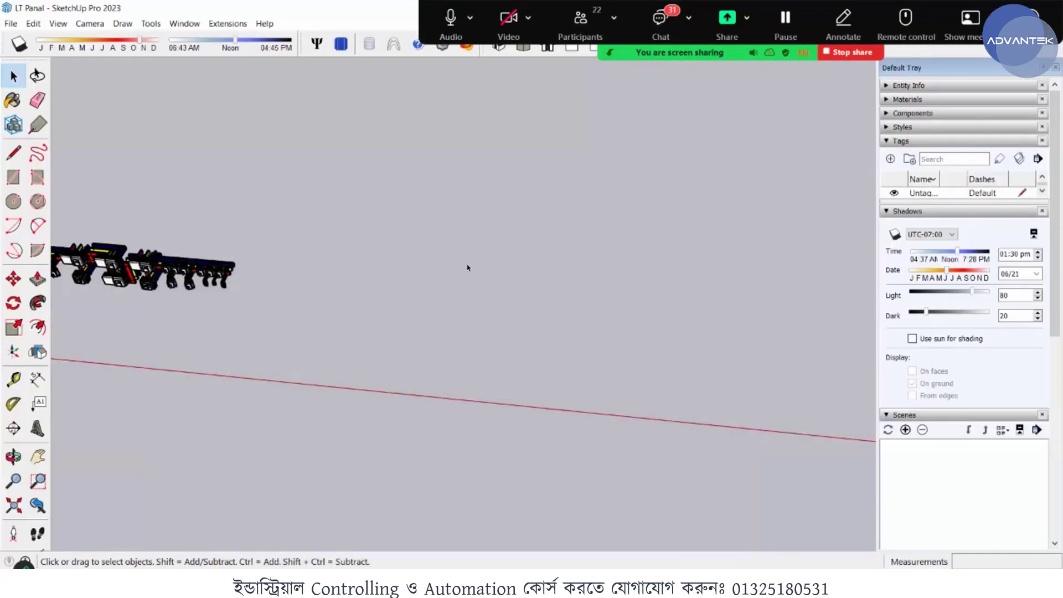
pyautogui.click(523, 583)
pyautogui.click(665, 515)
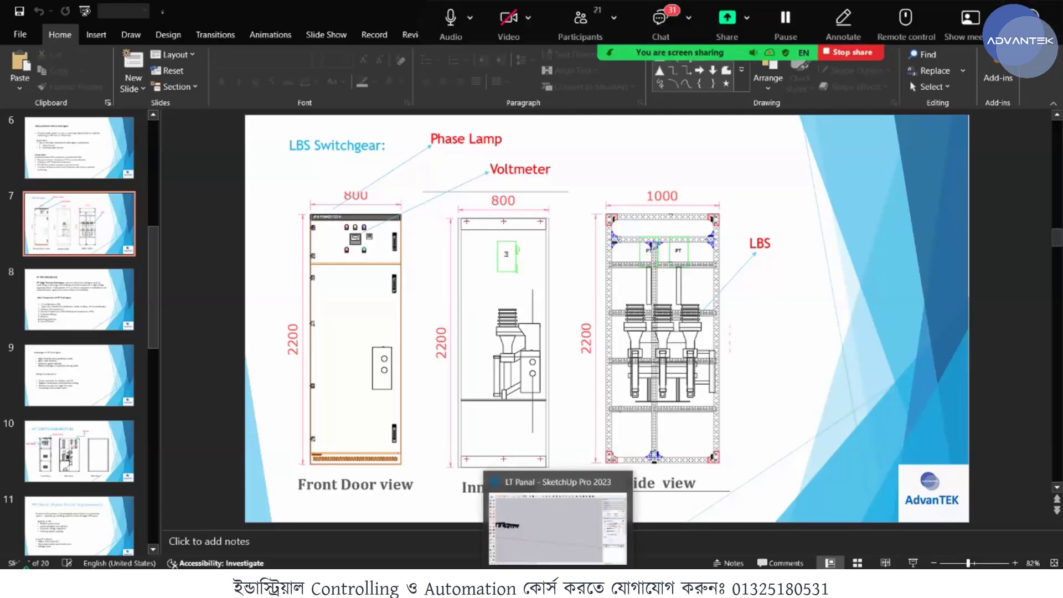
pyautogui.click(558, 582)
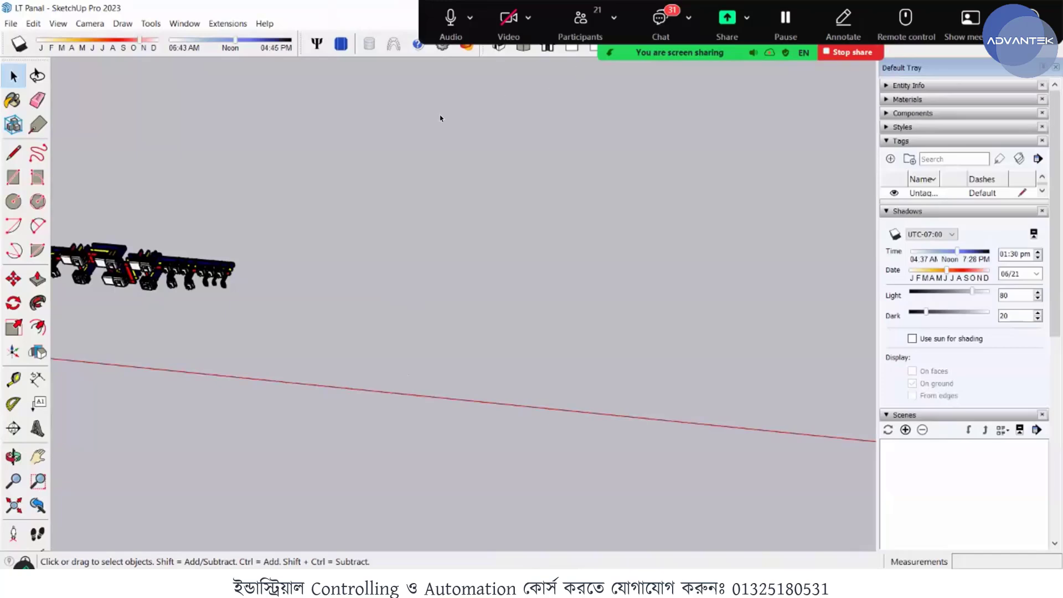
# - Configure the model's units to decimal format with lengths in millimetres, areas in square millimetres and volumes in cubic millimetres
pyautogui.moveTo(353, 294); pyautogui.dragTo(406, 284, button='middle')
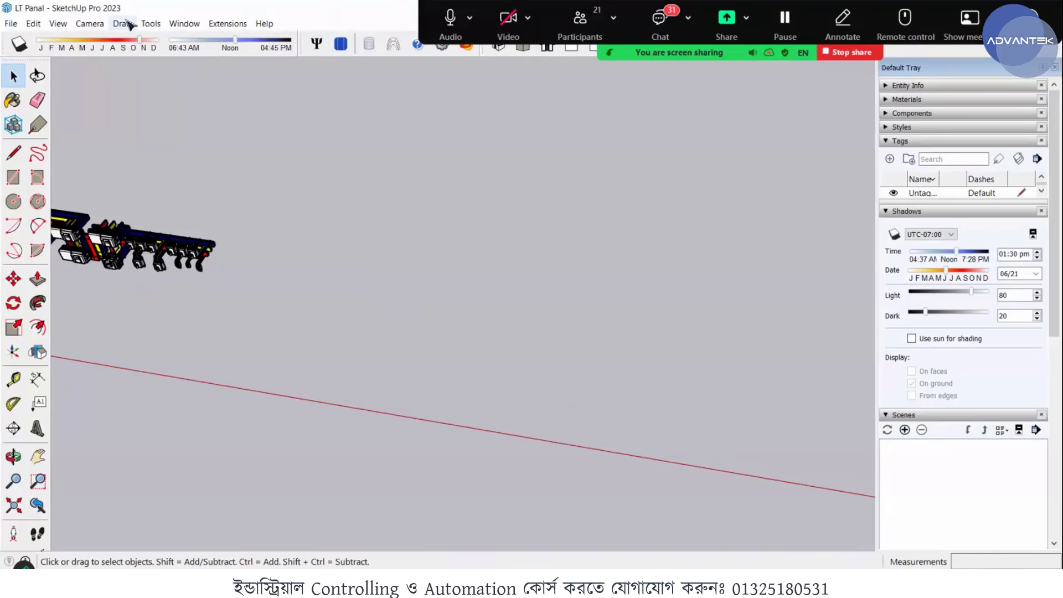
pyautogui.click(185, 24)
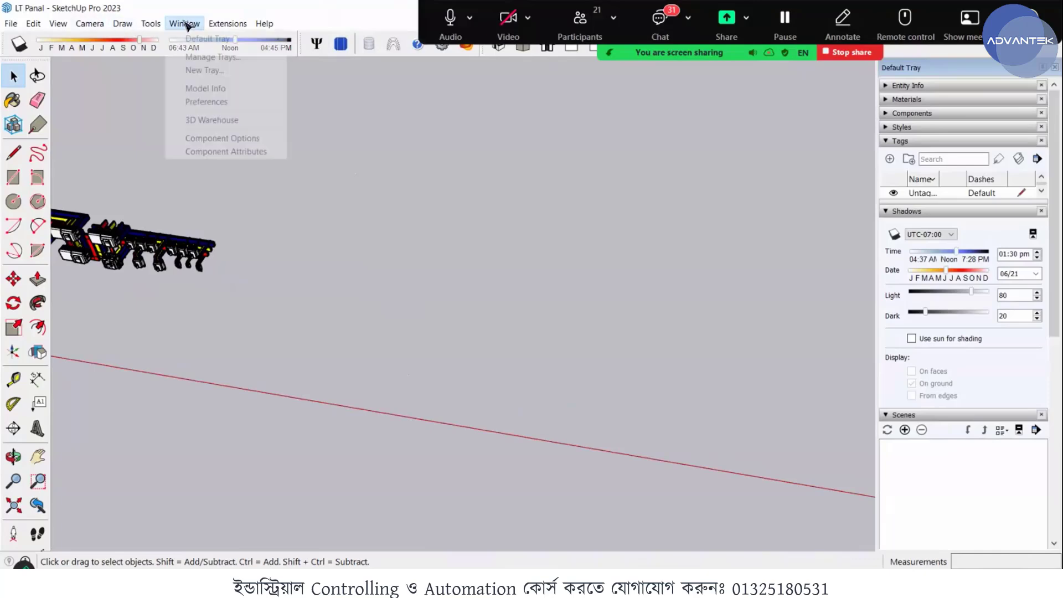
pyautogui.click(210, 89)
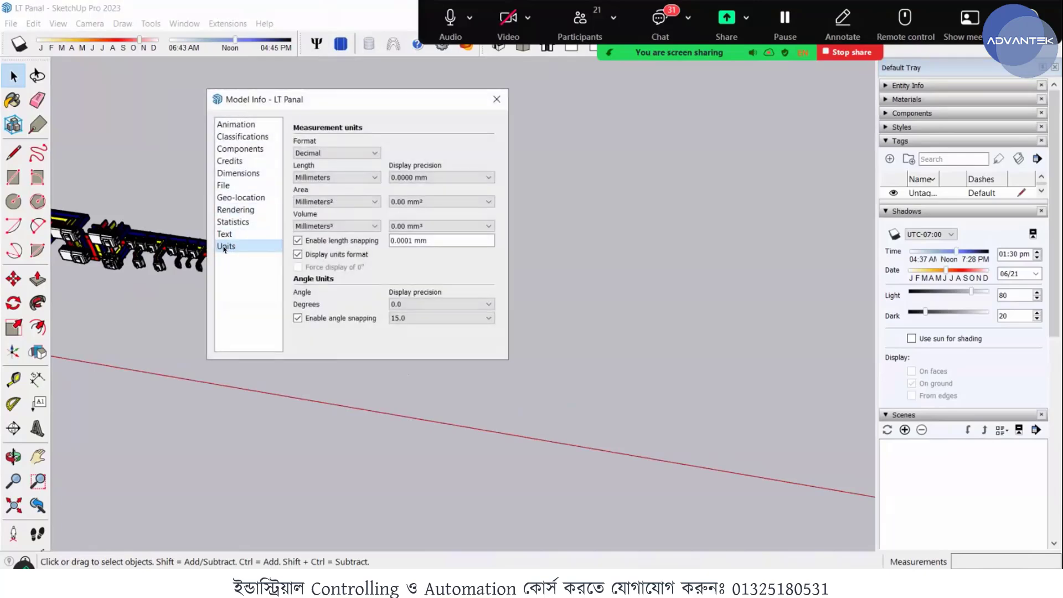
pyautogui.click(362, 155)
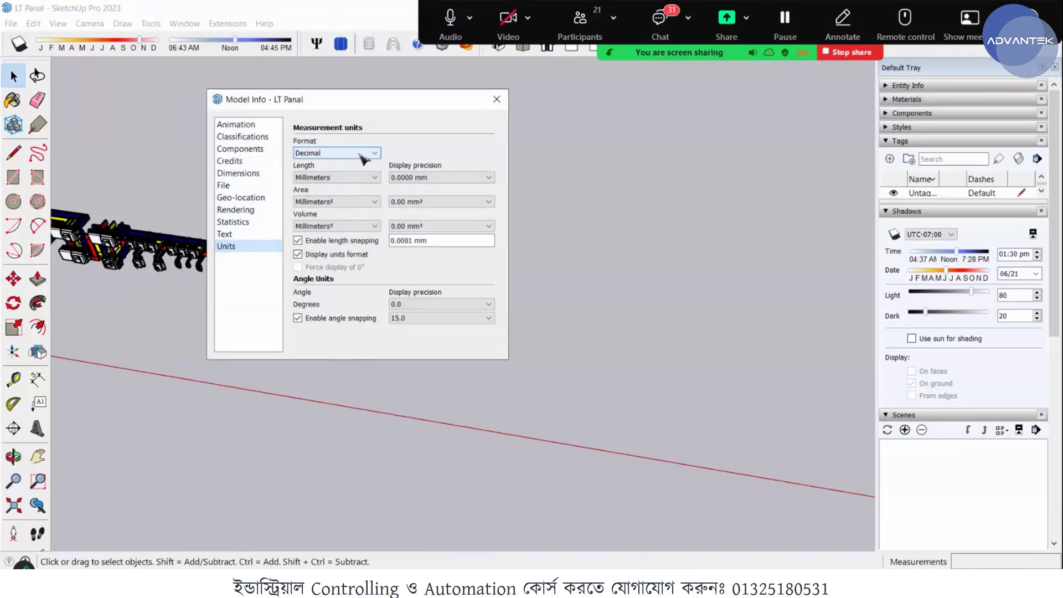
pyautogui.click(359, 182)
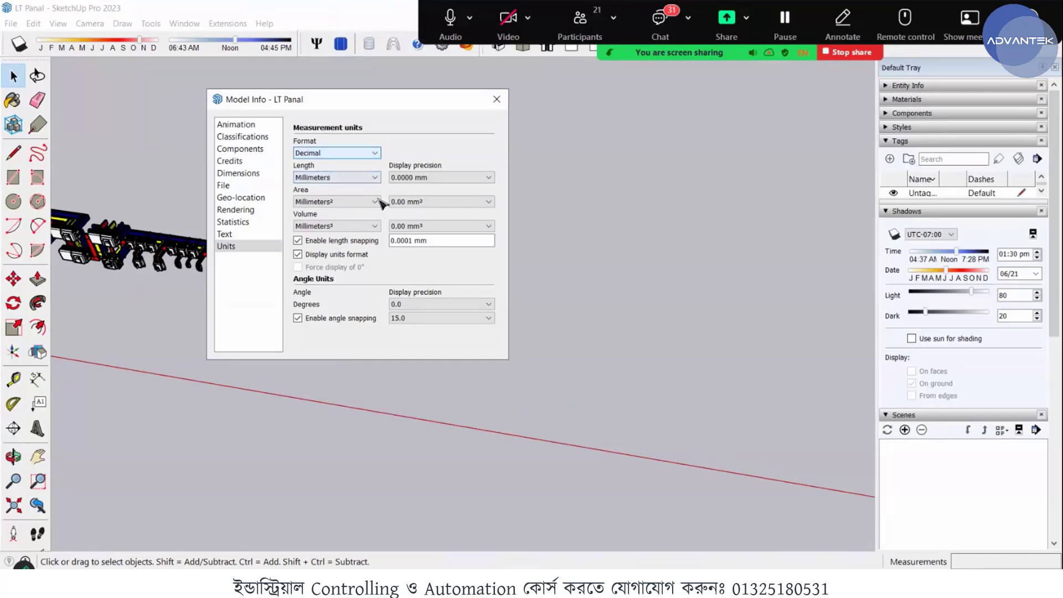
pyautogui.click(364, 202)
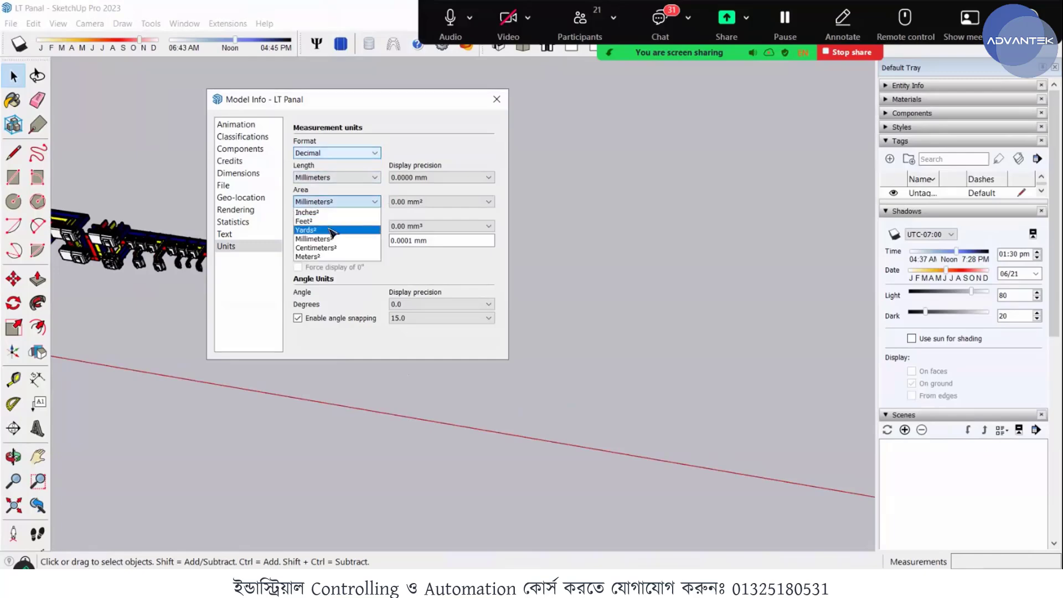
pyautogui.click(322, 238)
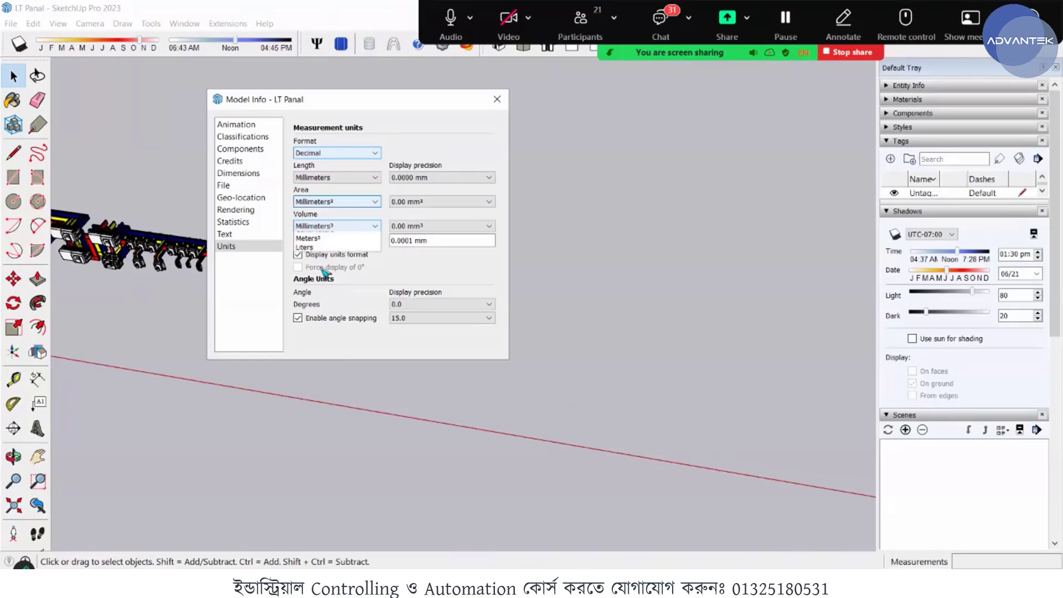
pyautogui.click(369, 227)
pyautogui.click(320, 276)
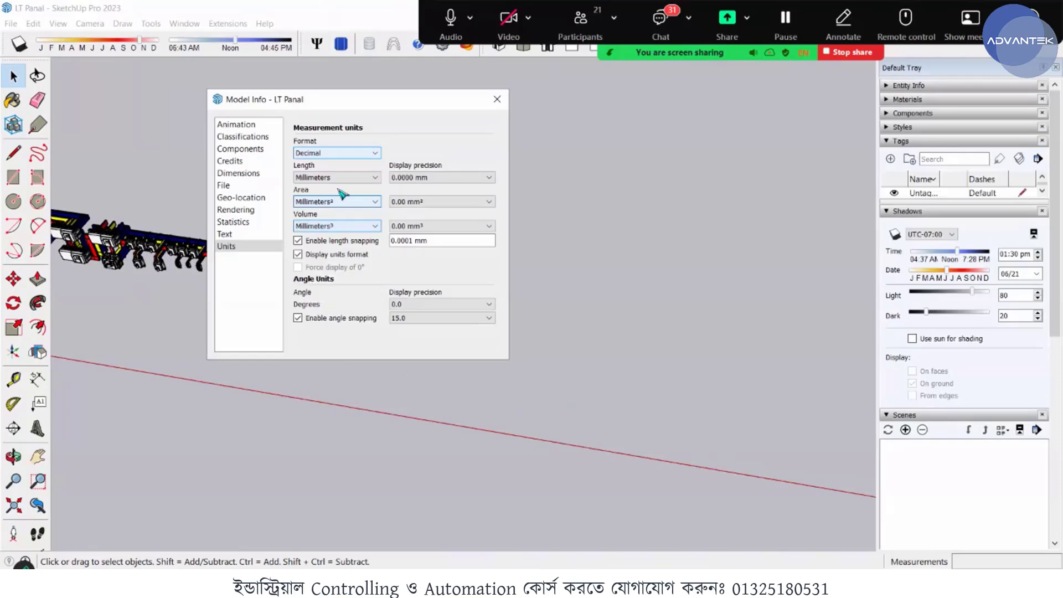
pyautogui.click(496, 99)
# - Draw a 30 mm line along the green axis in the empty space beyond the busbar assembly
pyautogui.press('l')
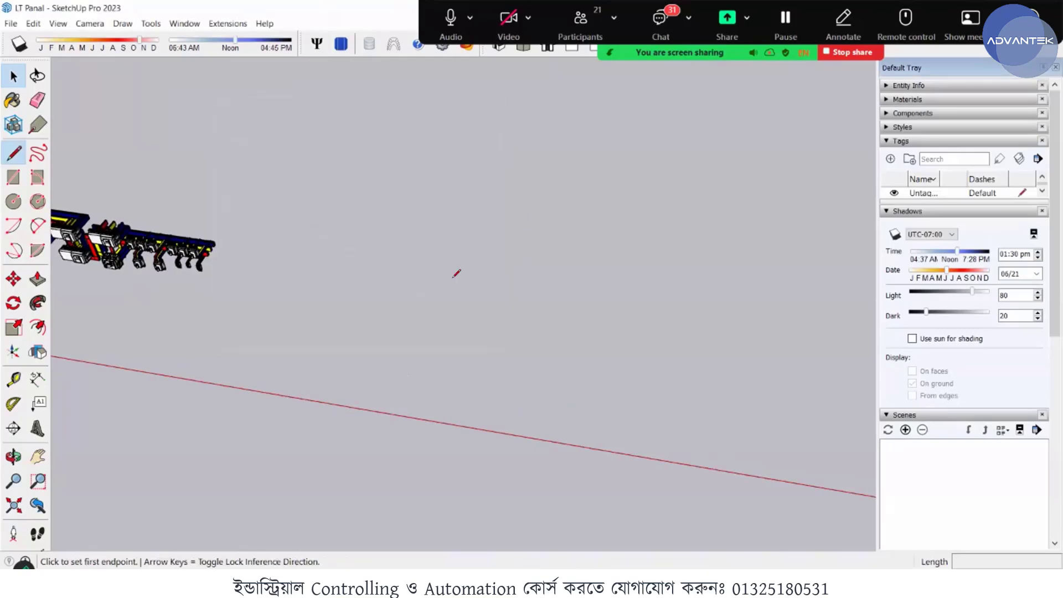
pyautogui.click(458, 351)
pyautogui.moveTo(475, 339); pyautogui.dragTo(484, 328, button='middle')
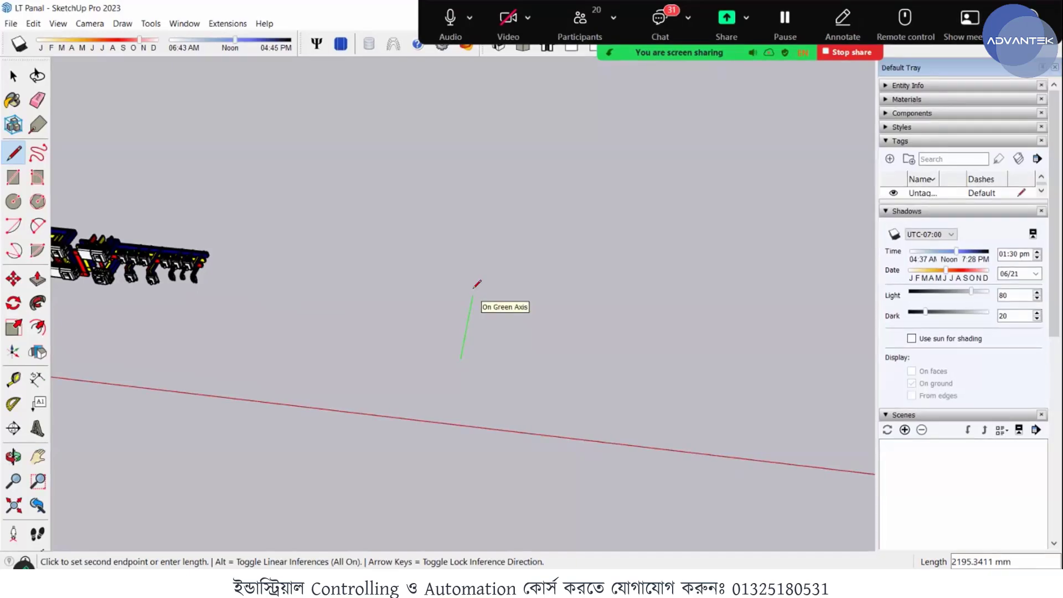
pyautogui.write('30')
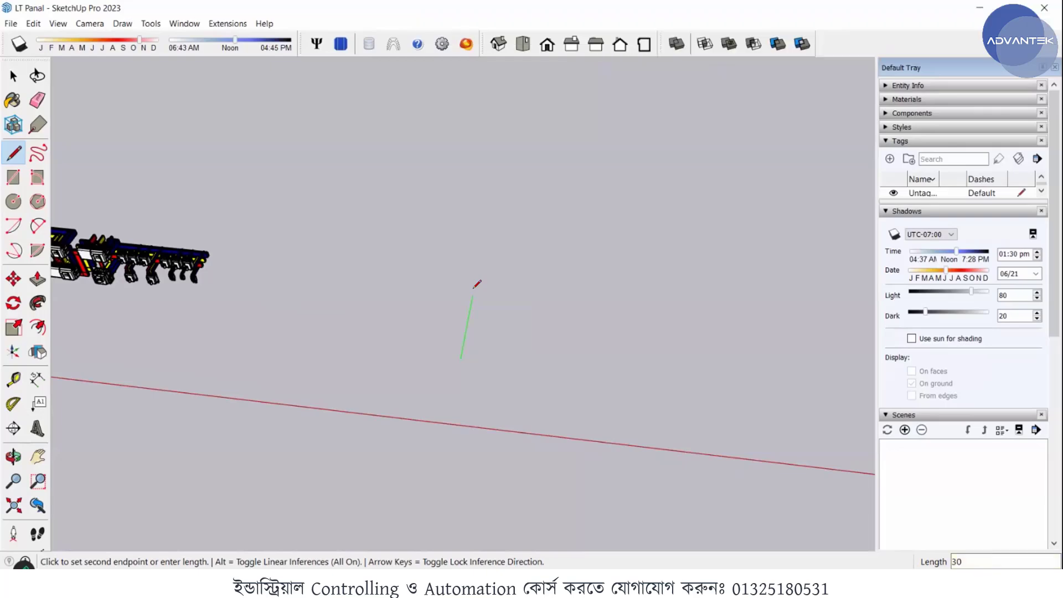
pyautogui.press('Return')
# - Continue from the line's far end with a 20 mm segment along the red axis
pyautogui.scroll(10, 434, 369)
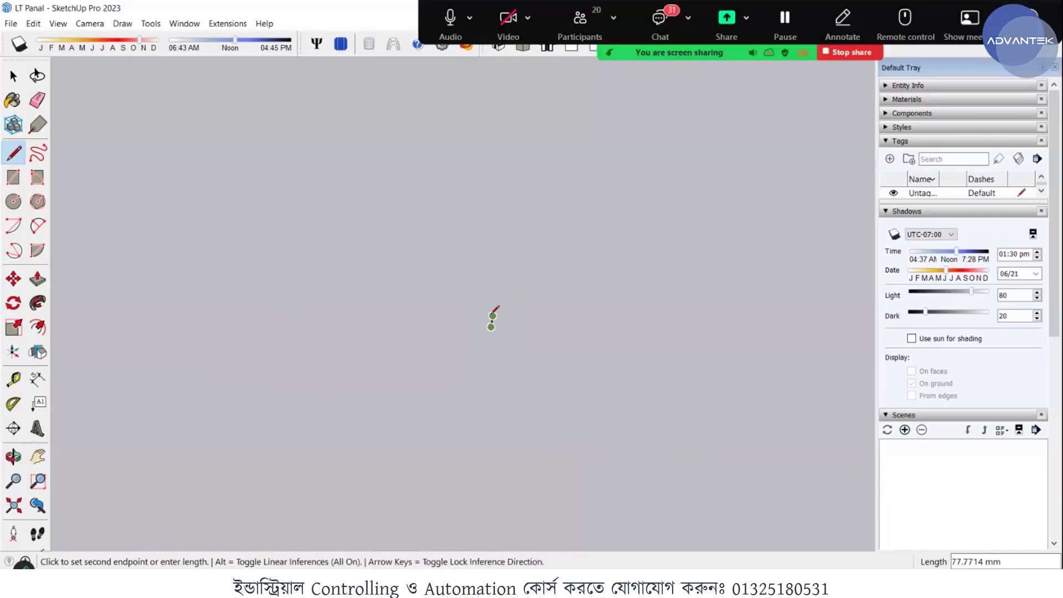
pyautogui.scroll(3, 492, 304)
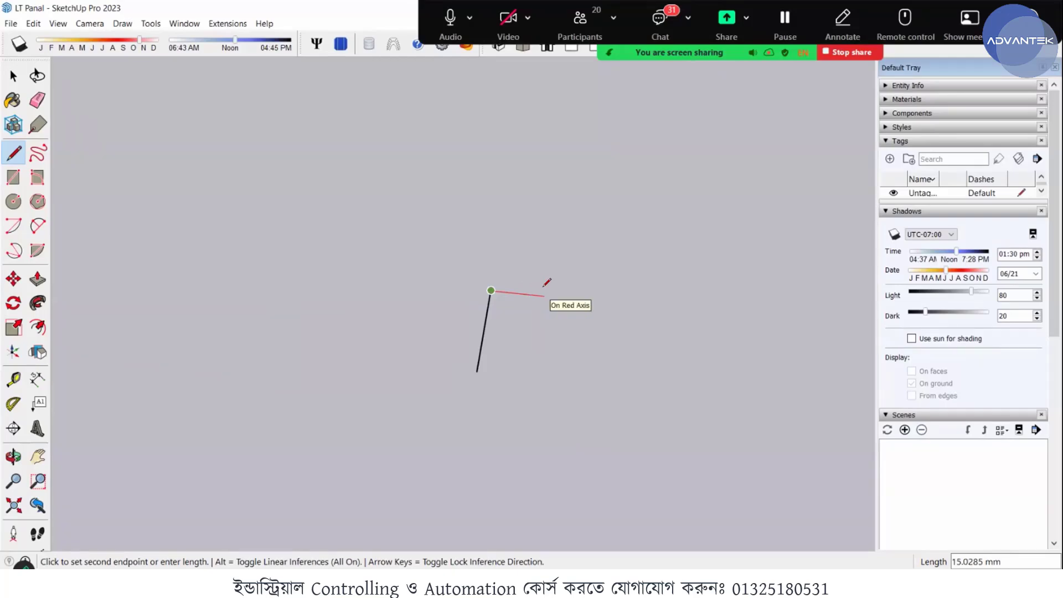
pyautogui.write('20')
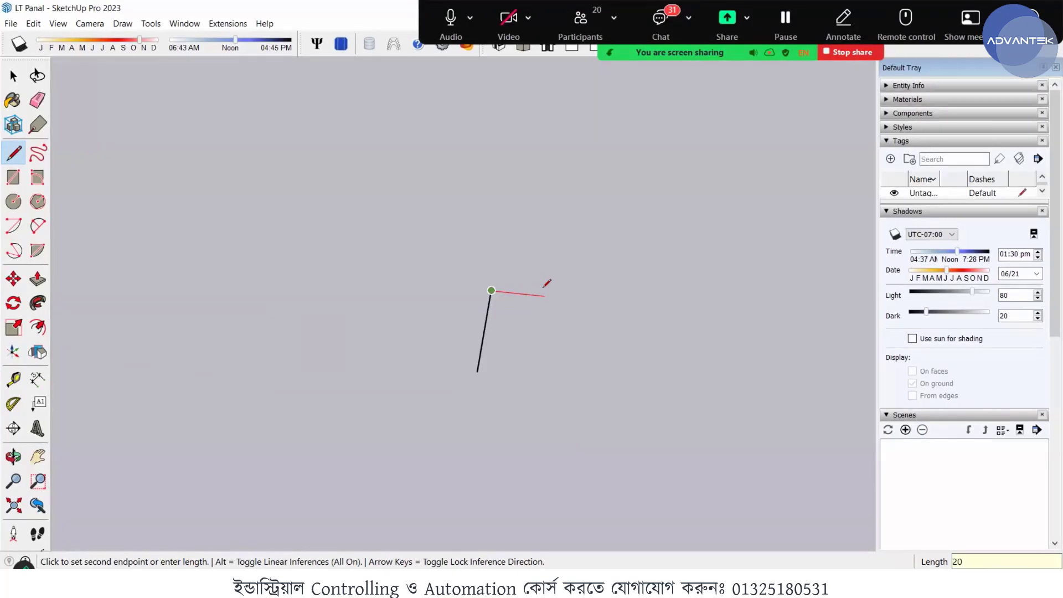
pyautogui.press('Return')
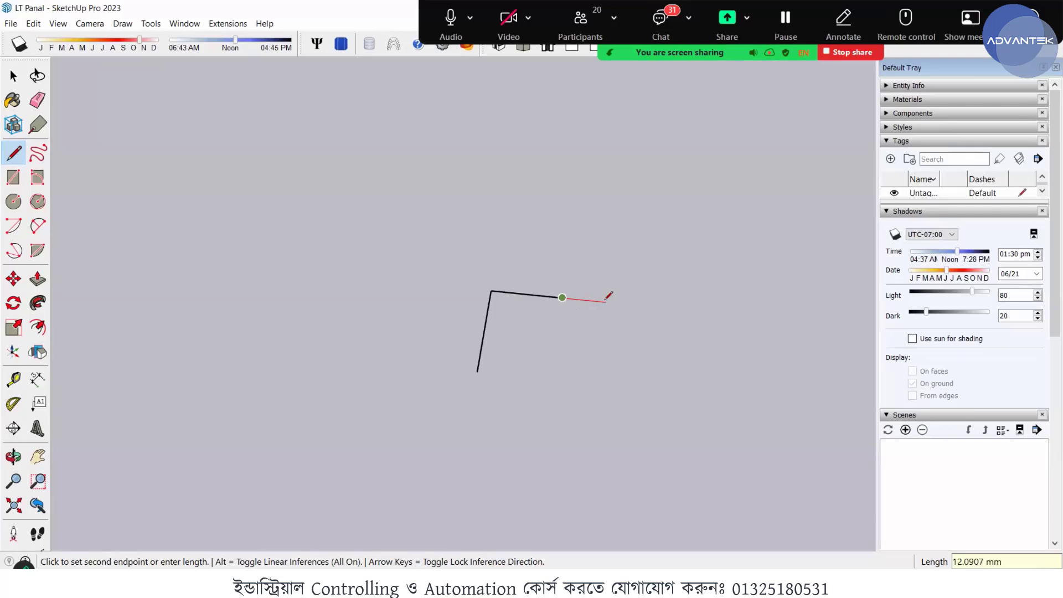
# - Extend the profile's red-axis line with a further 10 mm segment from its open end
pyautogui.write('15.')
pyautogui.write('0')
pyautogui.press('Return')
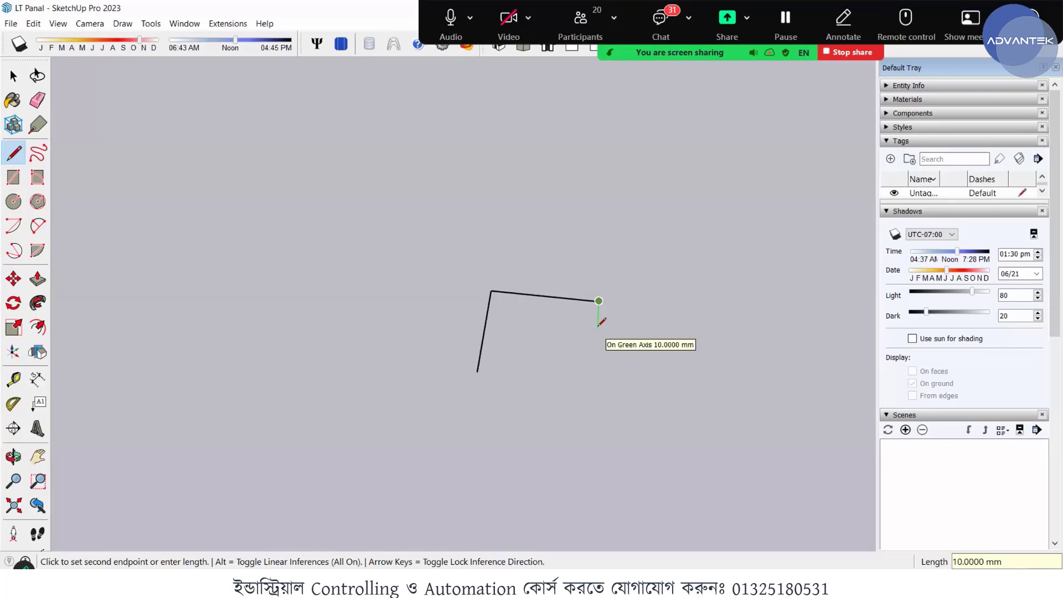
pyautogui.write('109')
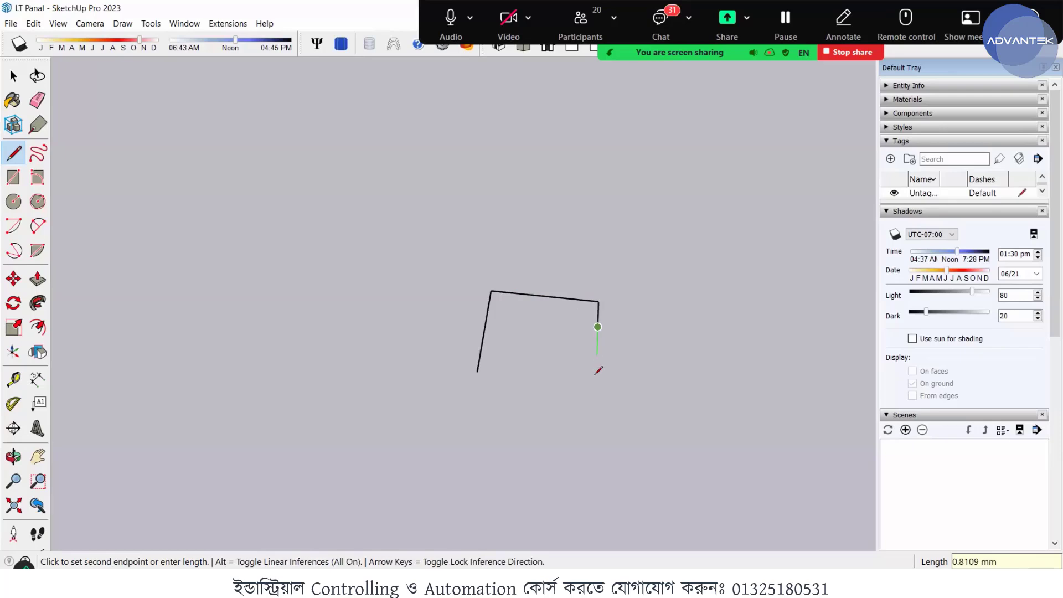
# - Draw consecutive 10 mm and 20 mm segments along the green axis, and close the outline at its starting point
pyautogui.press('Return')
pyautogui.write('20')
pyautogui.press('Return')
pyautogui.click(480, 369)
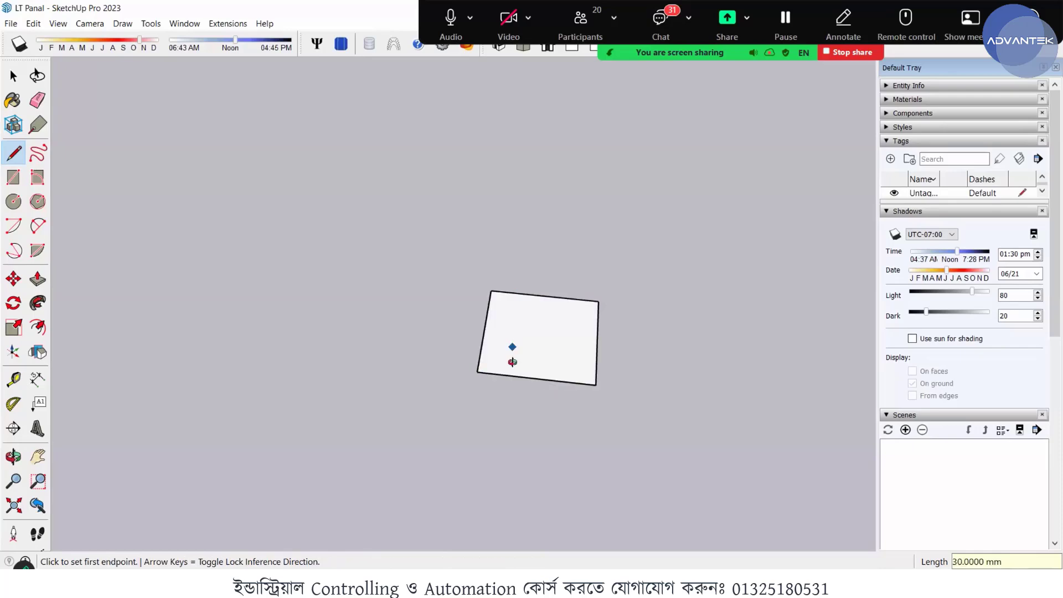
# - Offset the square face's edges inward by 1.5 mm
pyautogui.moveTo(512, 362); pyautogui.dragTo(584, 339, button='middle')
pyautogui.scroll(4, 576, 339)
pyautogui.press('space')
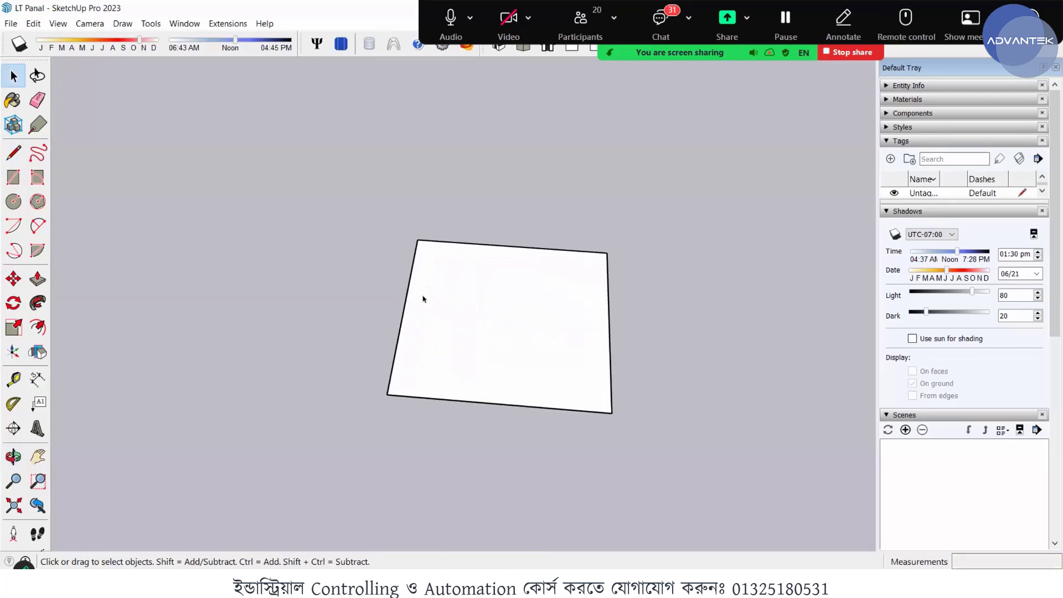
pyautogui.moveTo(423, 299); pyautogui.dragTo(499, 313, button='middle')
pyautogui.scroll(-1, 406, 273)
pyautogui.click(458, 314)
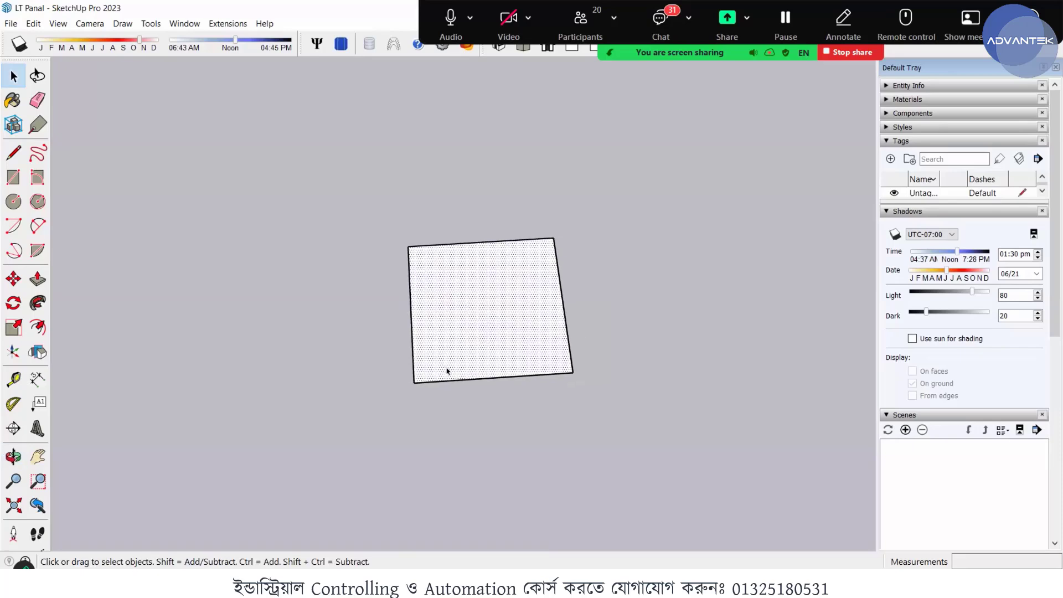
pyautogui.press('f')
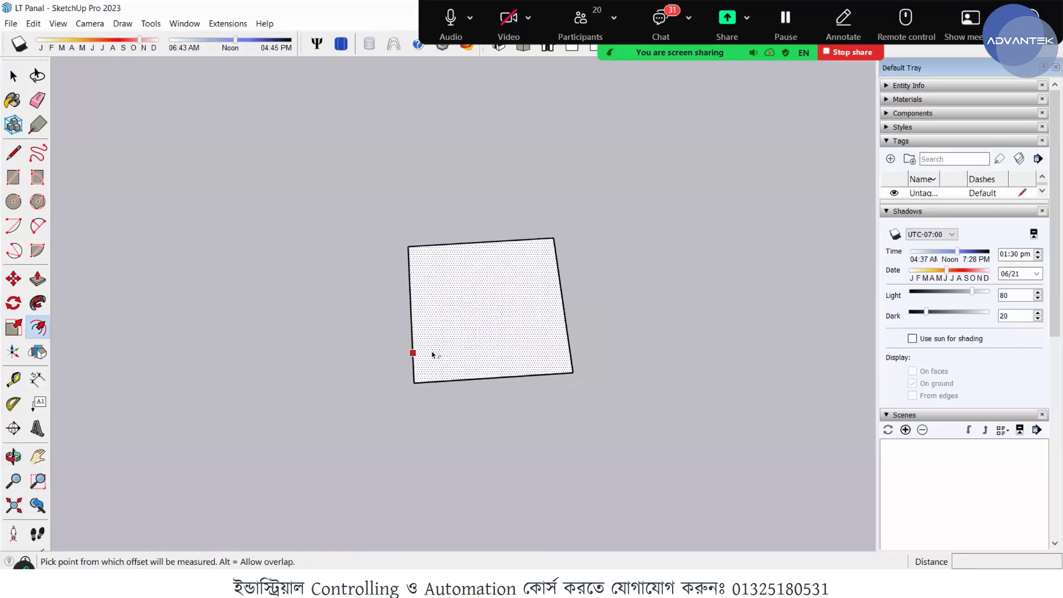
pyautogui.click(413, 352)
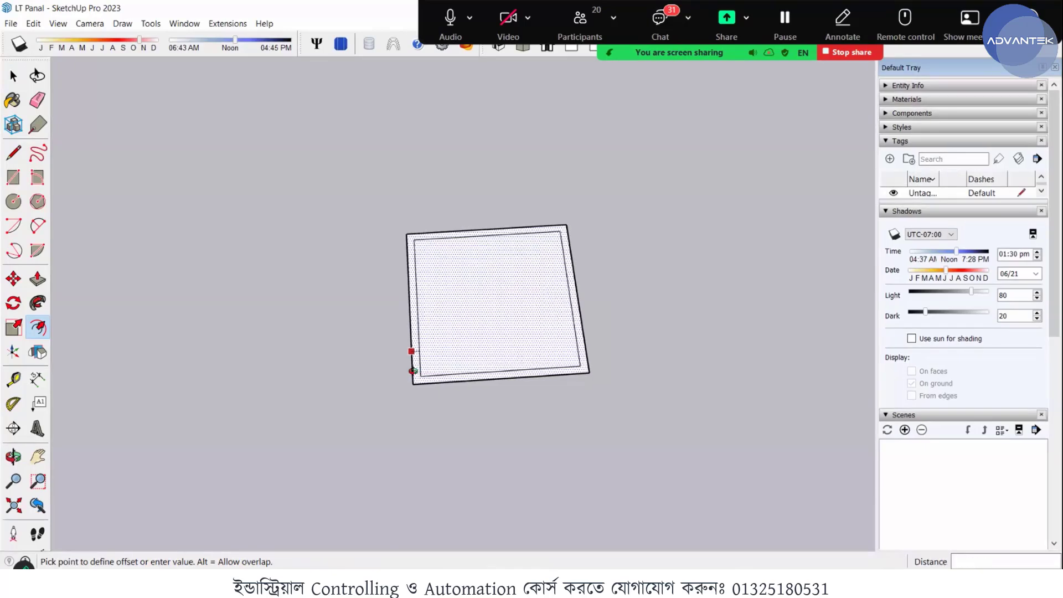
pyautogui.moveTo(404, 368)
pyautogui.mouseDown(button='middle')
pyautogui.moveTo(422, 370)
pyautogui.moveTo(408, 362)
pyautogui.mouseUp(button='middle')
pyautogui.scroll(2, 409, 365)
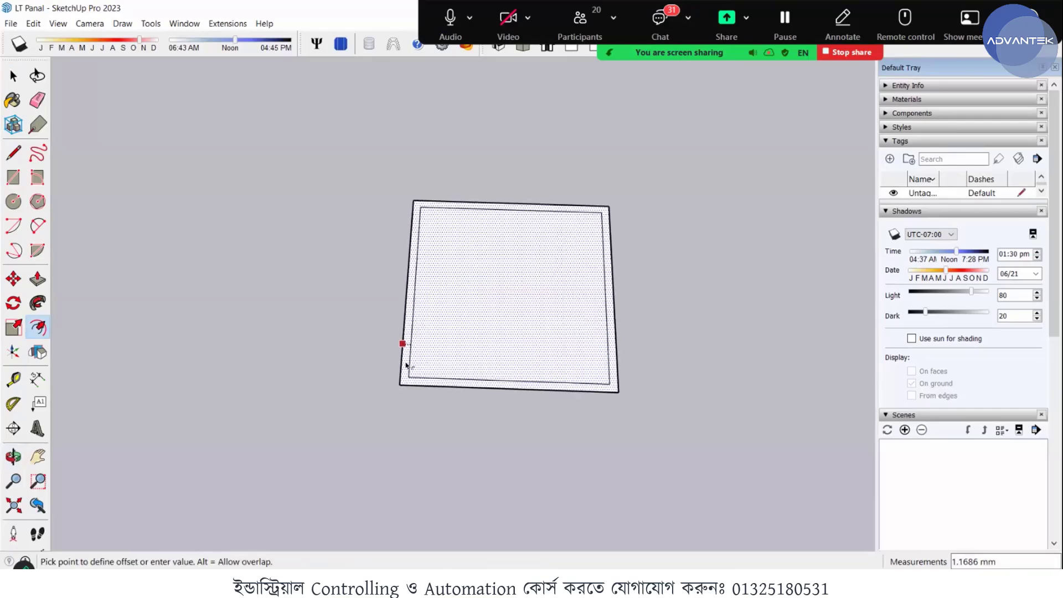
pyautogui.write('1.5')
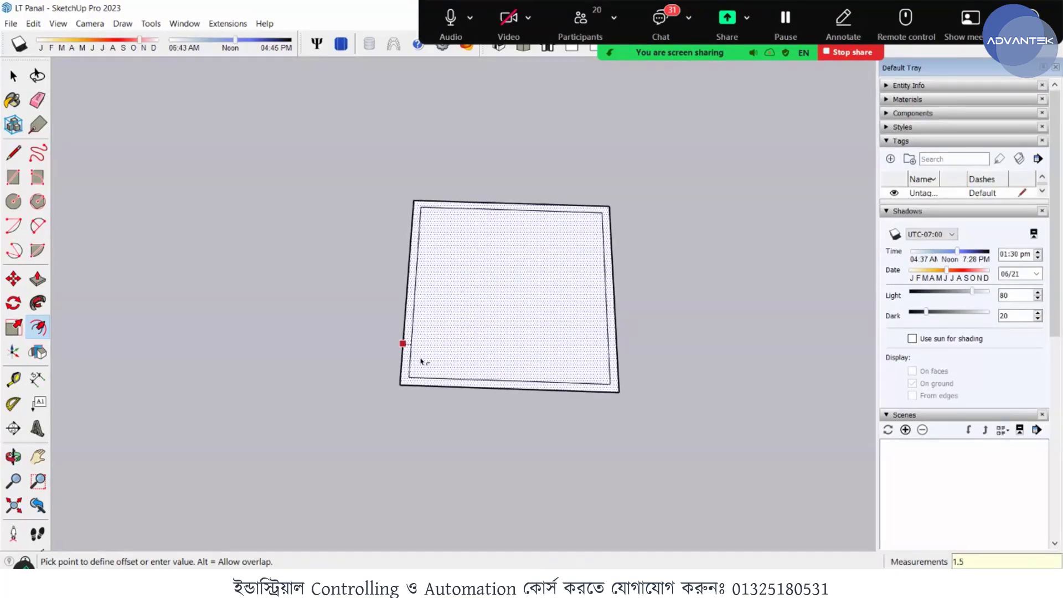
pyautogui.press('Return')
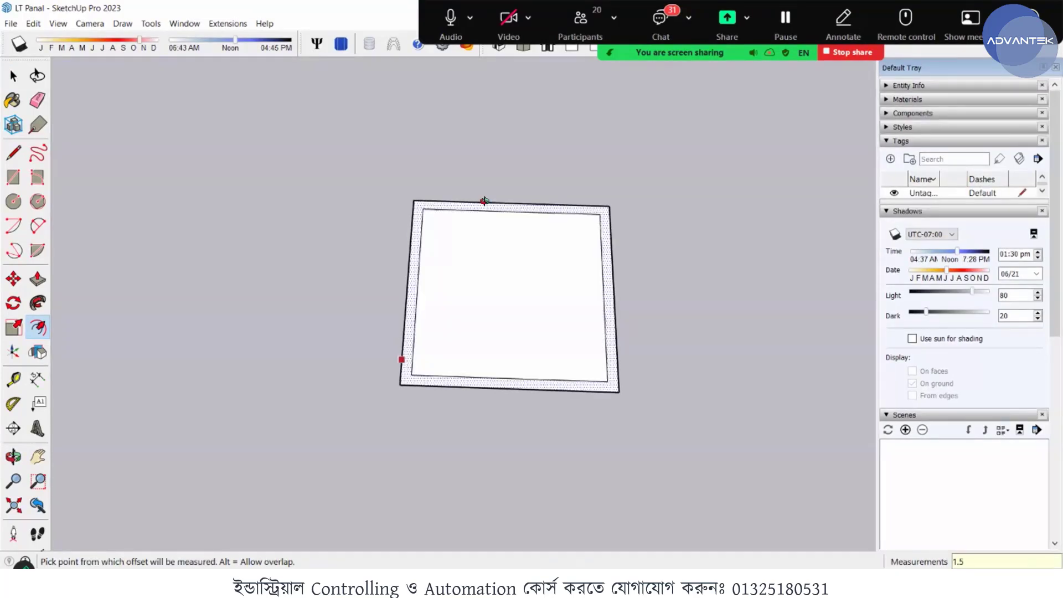
# - Draw two short lines across the rim, one on each side of the same corner, to mark off a corner section
pyautogui.scroll(4, 551, 182)
pyautogui.press('space')
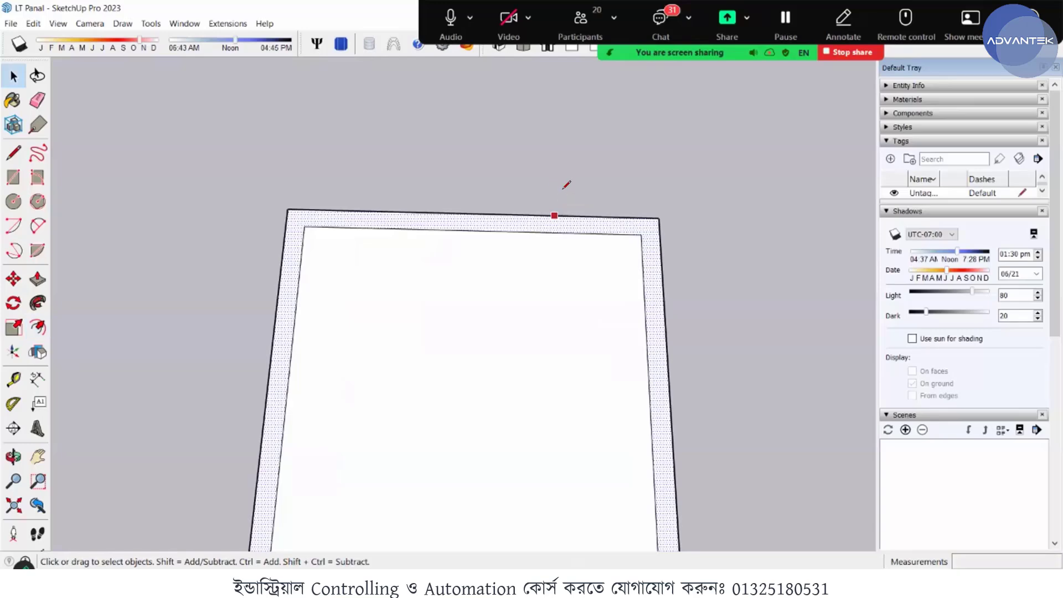
pyautogui.press('l')
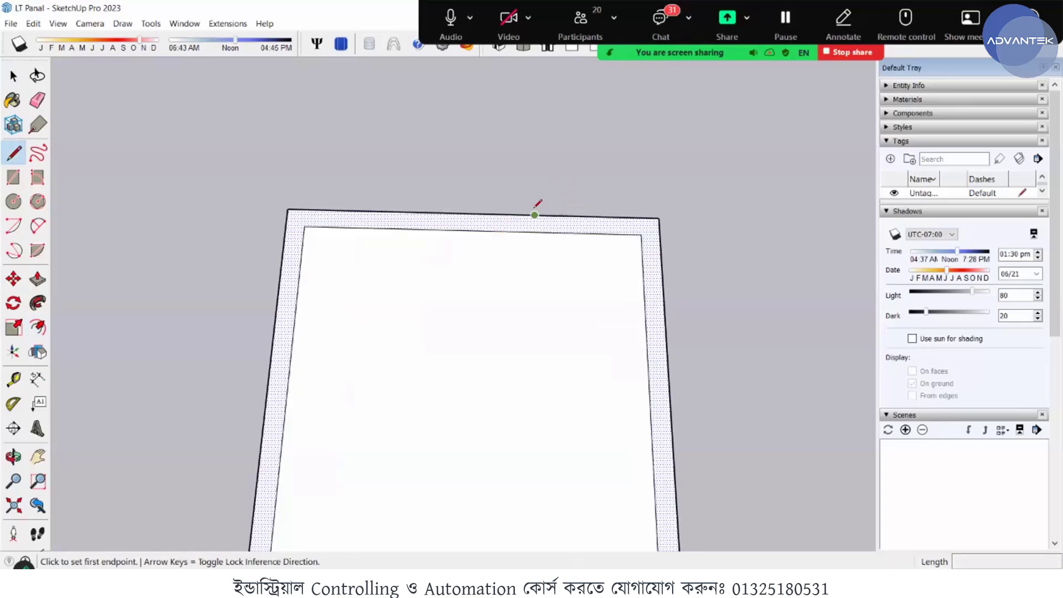
pyautogui.click(535, 216)
pyautogui.click(535, 232)
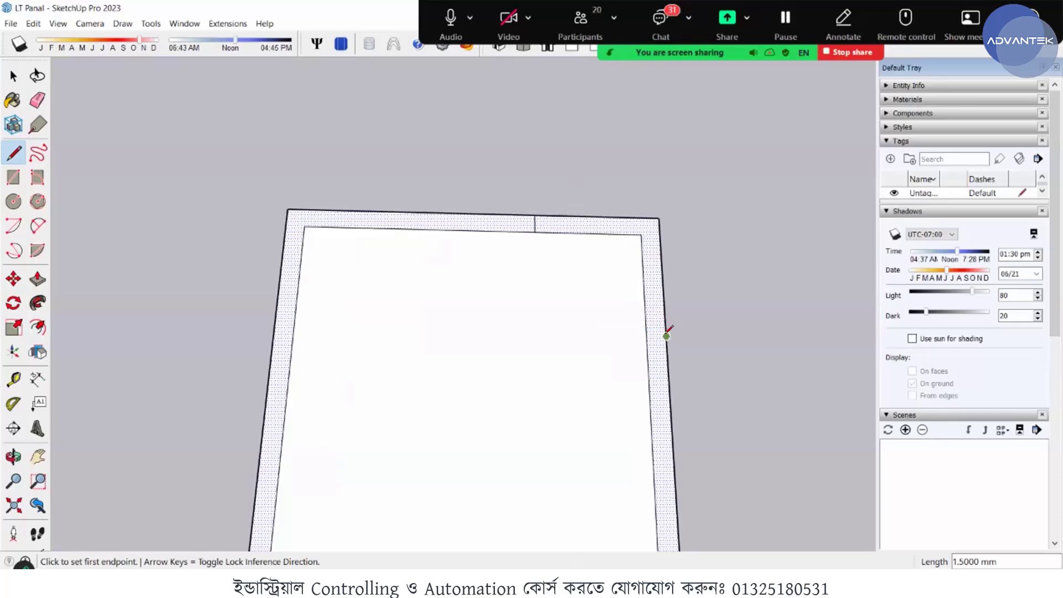
pyautogui.click(666, 336)
pyautogui.click(647, 332)
# - Erase the rim's marked-off corner section, its dividing edges and the inner face to form an open C-shaped profile
pyautogui.moveTo(600, 299)
pyautogui.mouseDown(button='middle')
pyautogui.moveTo(697, 255)
pyautogui.moveTo(465, 261)
pyautogui.moveTo(385, 235)
pyautogui.mouseUp(button='middle')
pyautogui.scroll(-2, 392, 240)
pyautogui.press('space')
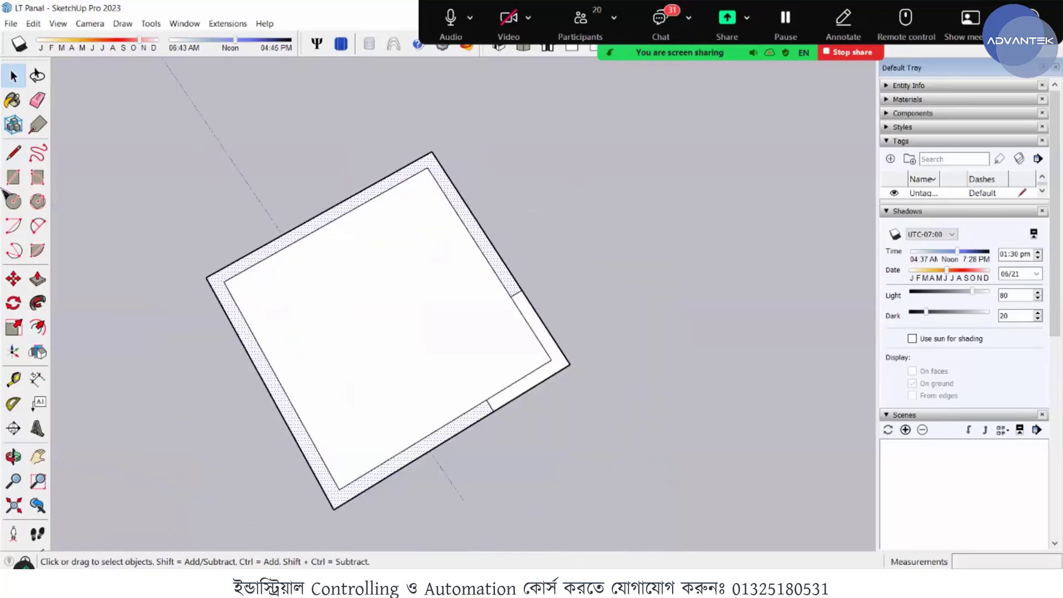
pyautogui.click(37, 99)
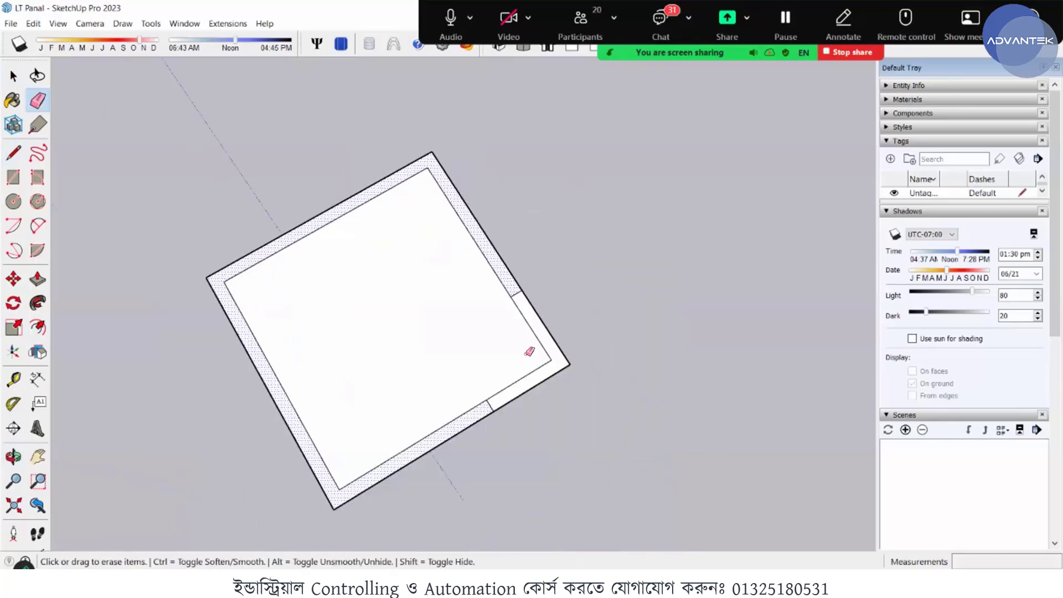
pyautogui.moveTo(522, 360); pyautogui.dragTo(580, 338)
pyautogui.moveTo(494, 333)
pyautogui.mouseDown()
pyautogui.moveTo(563, 315)
pyautogui.moveTo(657, 325)
pyautogui.mouseUp()
pyautogui.moveTo(657, 325); pyautogui.dragTo(652, 327, button='middle')
pyautogui.press('space')
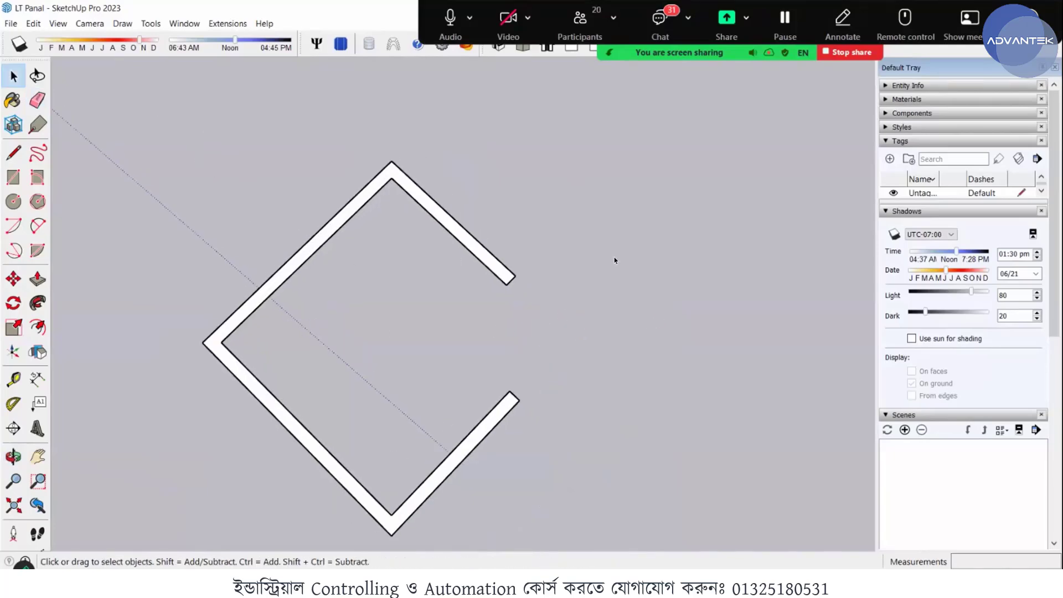
pyautogui.moveTo(613, 257); pyautogui.dragTo(490, 416, button='middle')
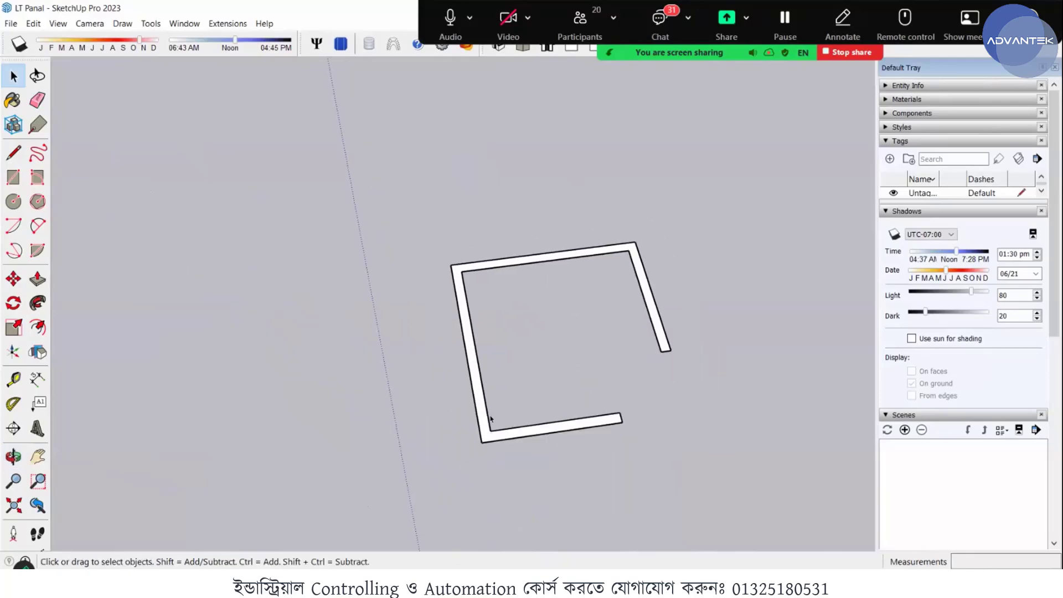
pyautogui.scroll(3, 489, 415)
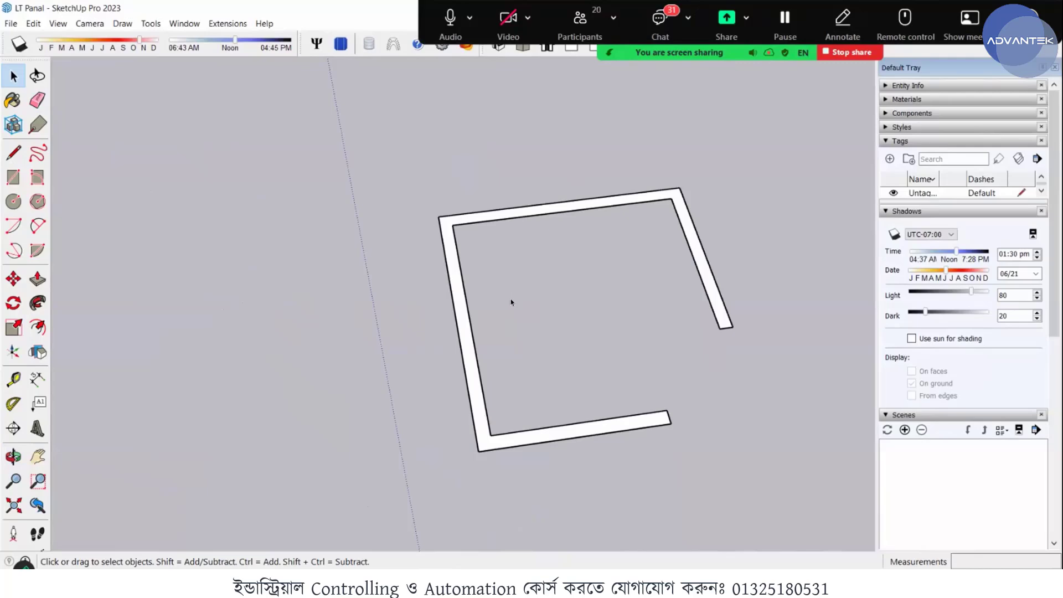
pyautogui.moveTo(482, 348); pyautogui.dragTo(466, 352, button='middle')
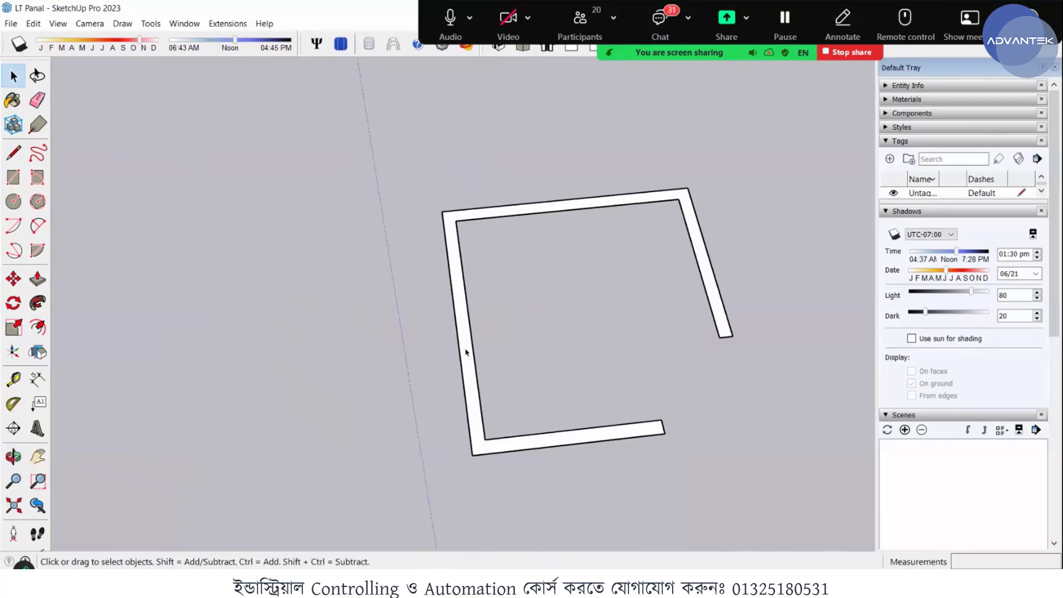
pyautogui.scroll(2, 463, 347)
pyautogui.click(464, 347)
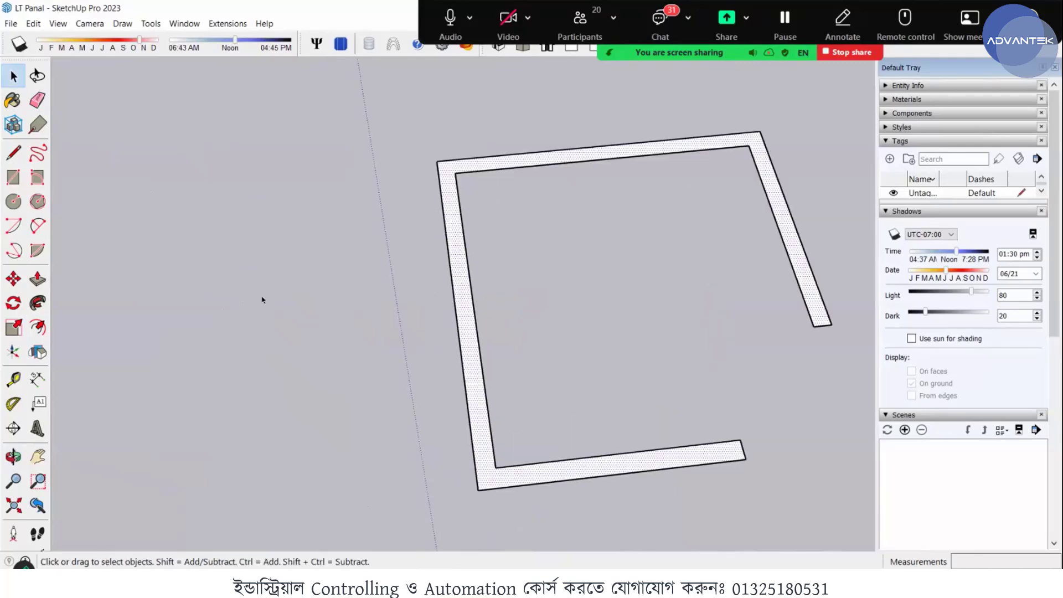
pyautogui.click(37, 279)
pyautogui.scroll(5, 465, 349)
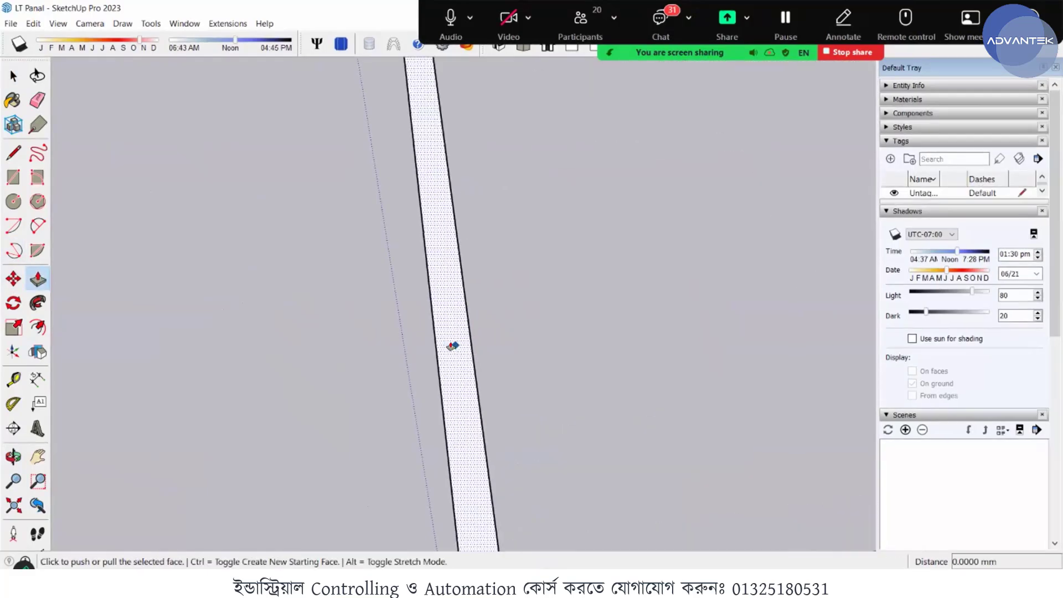
pyautogui.click(455, 345)
pyautogui.scroll(-6, 436, 247)
pyautogui.scroll(3, 433, 210)
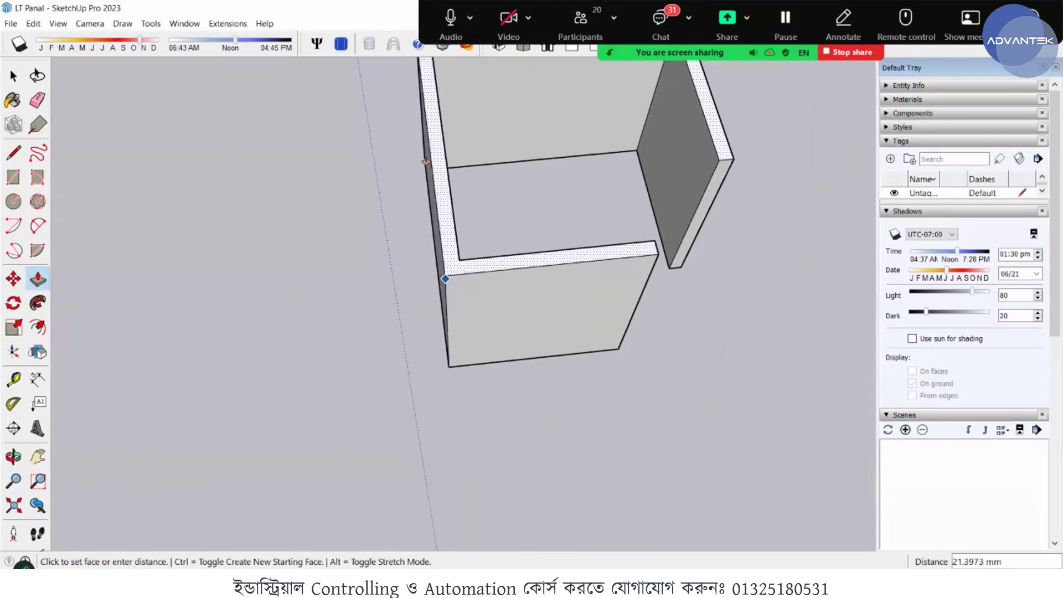
pyautogui.write('220')
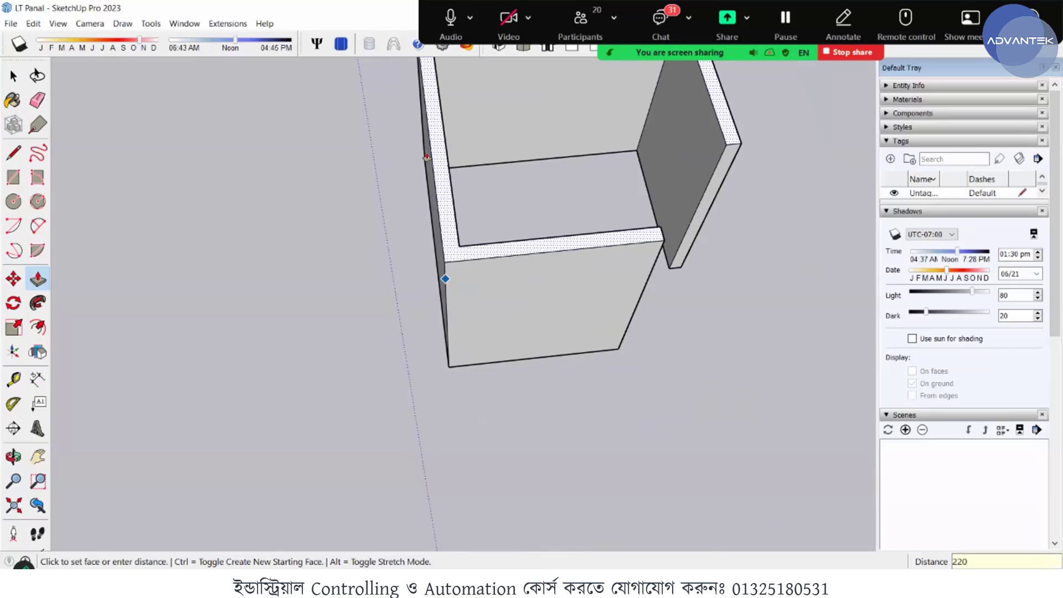
pyautogui.press('Escape')
# - Copy the whole C-shaped profile about 49 mm along the green axis
pyautogui.scroll(-3, 478, 342)
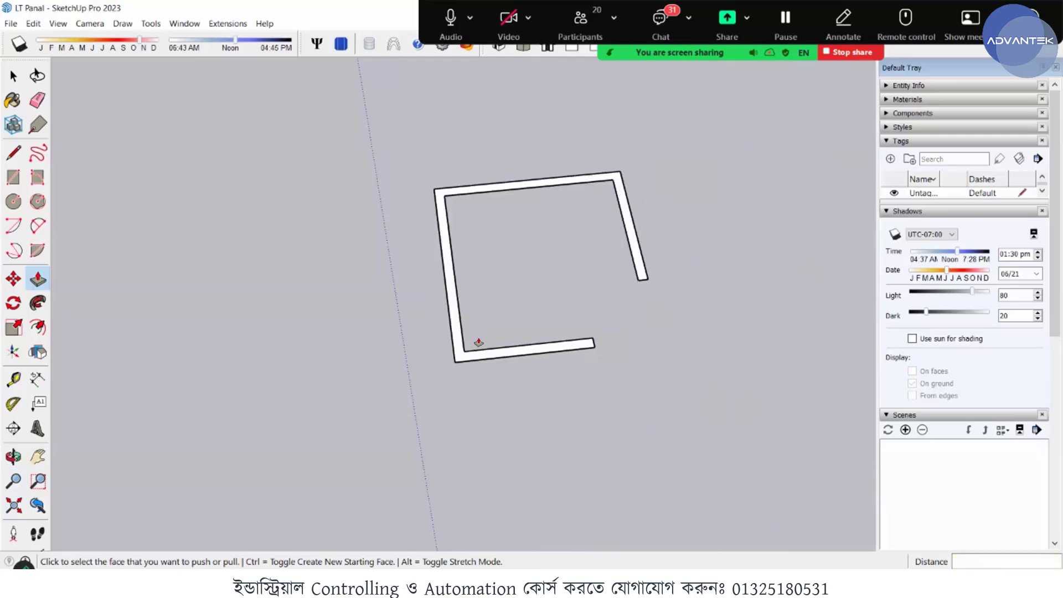
pyautogui.press('space')
pyautogui.moveTo(747, 396); pyautogui.dragTo(370, 169)
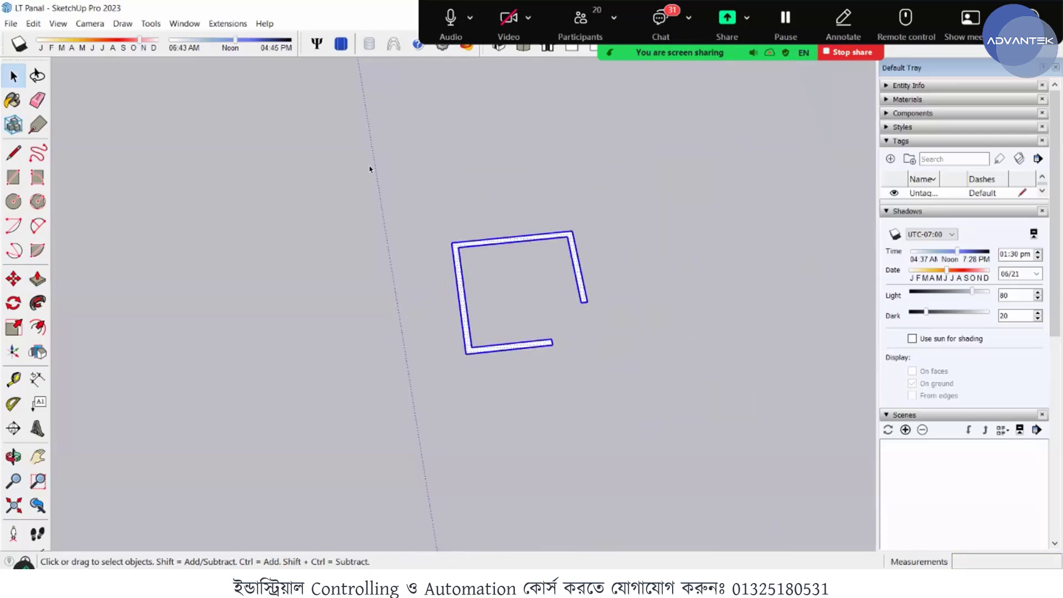
pyautogui.press('m')
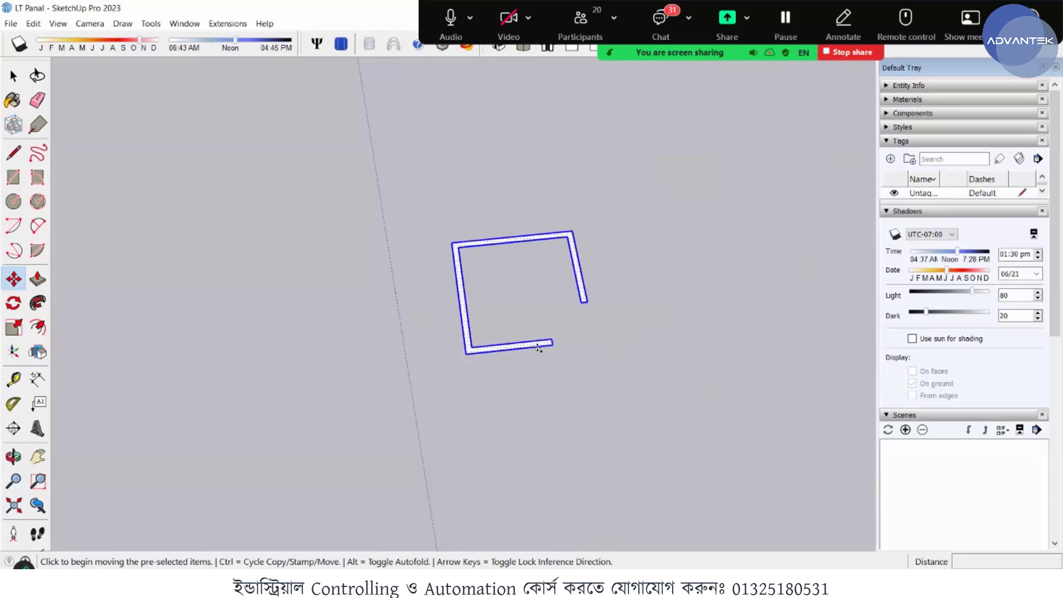
pyautogui.click(538, 348)
pyautogui.press('ctrl')
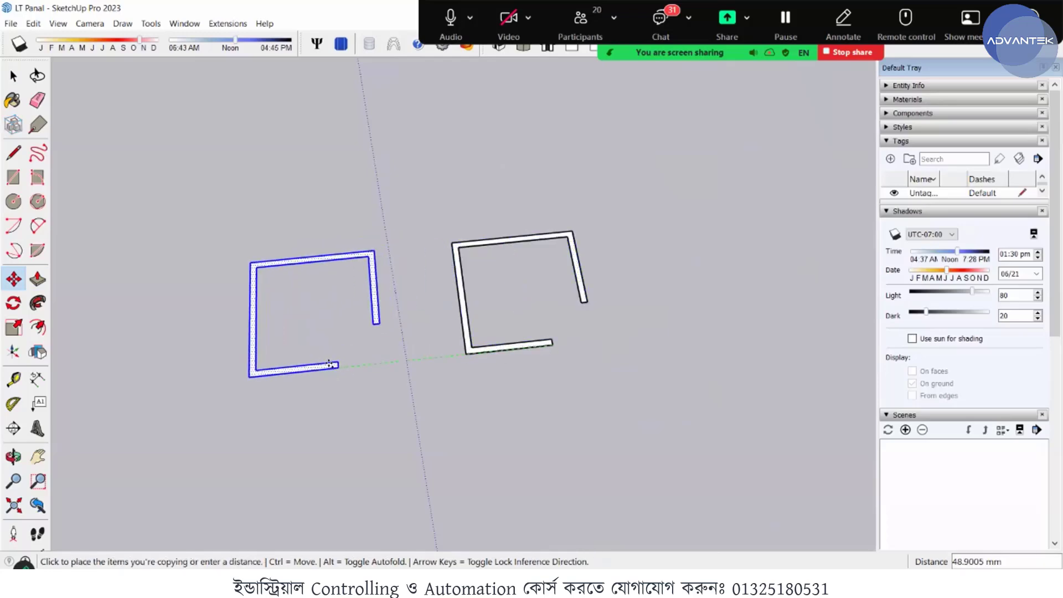
pyautogui.click(330, 364)
pyautogui.scroll(3, 482, 327)
pyautogui.press('space')
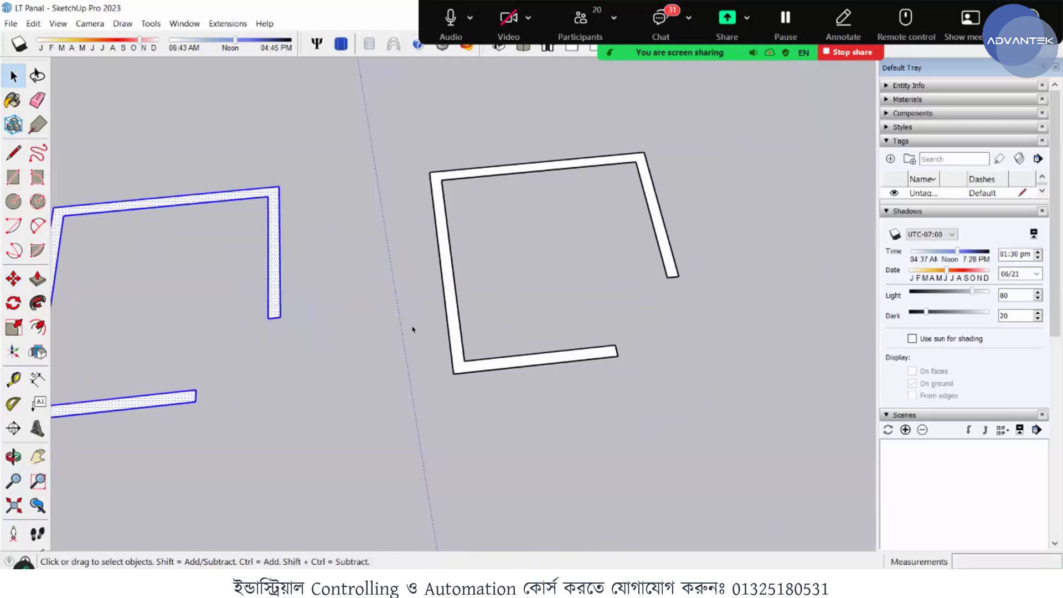
# - Extrude the original C-shaped profile upward 2200 mm with Push/Pull
pyautogui.scroll(2, 470, 307)
pyautogui.click(471, 311)
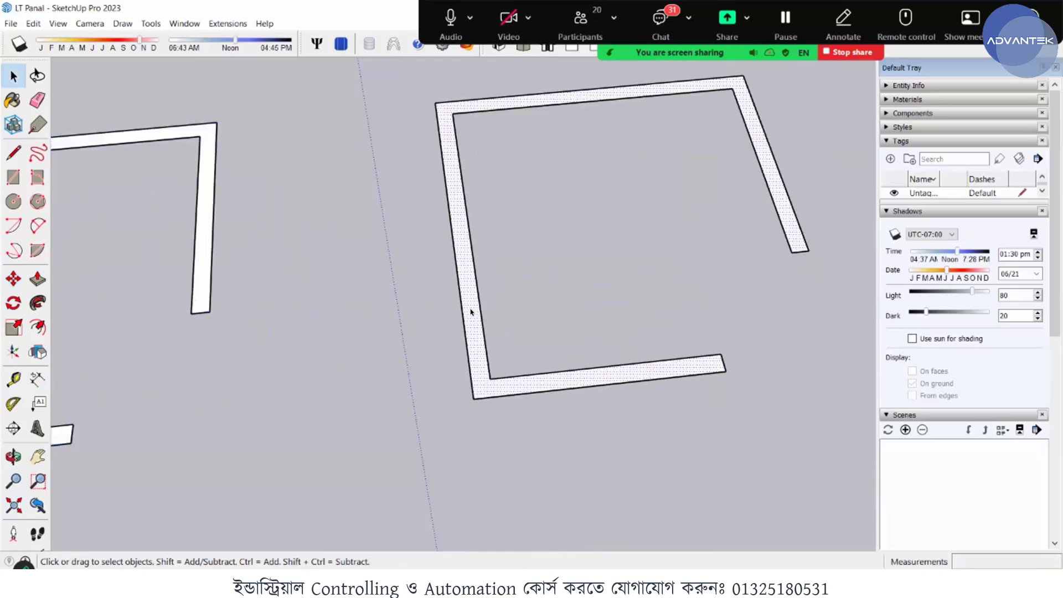
pyautogui.click(37, 278)
pyautogui.scroll(2, 408, 309)
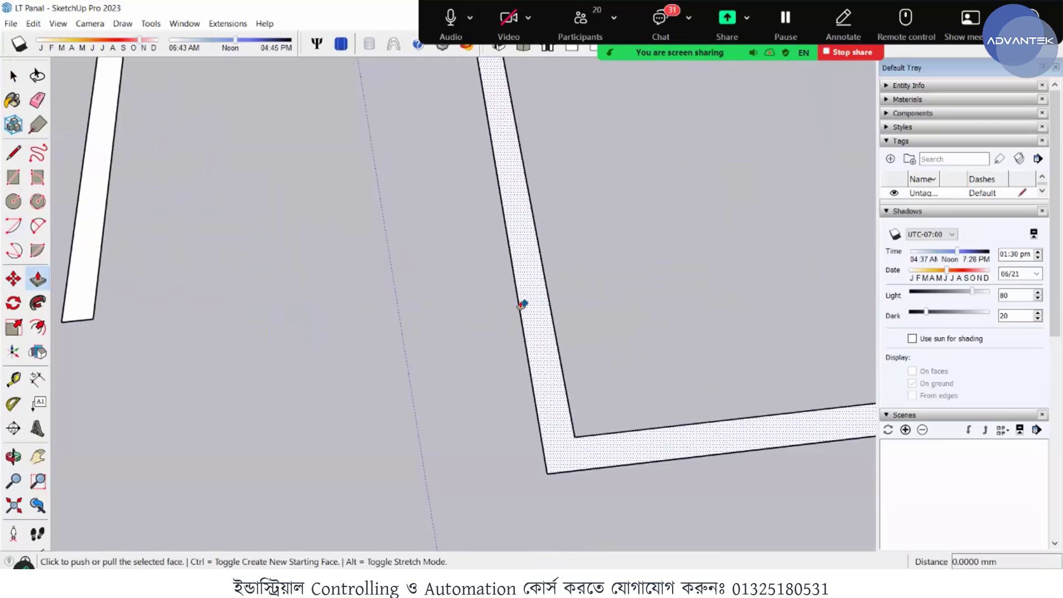
pyautogui.click(531, 305)
pyautogui.scroll(-2, 516, 250)
pyautogui.scroll(-3, 543, 194)
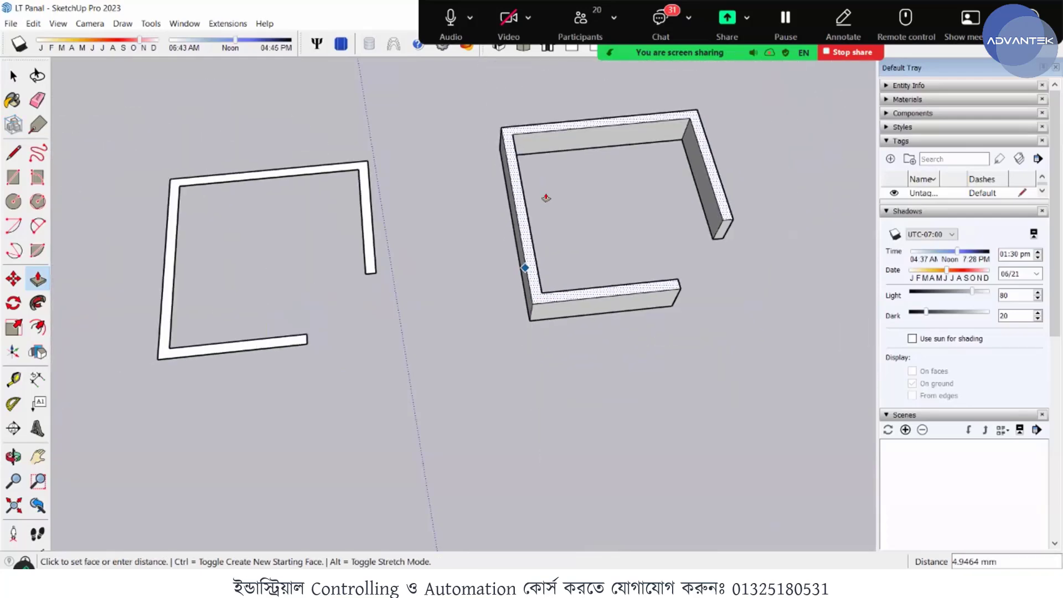
pyautogui.scroll(2, 543, 195)
pyautogui.write('2')
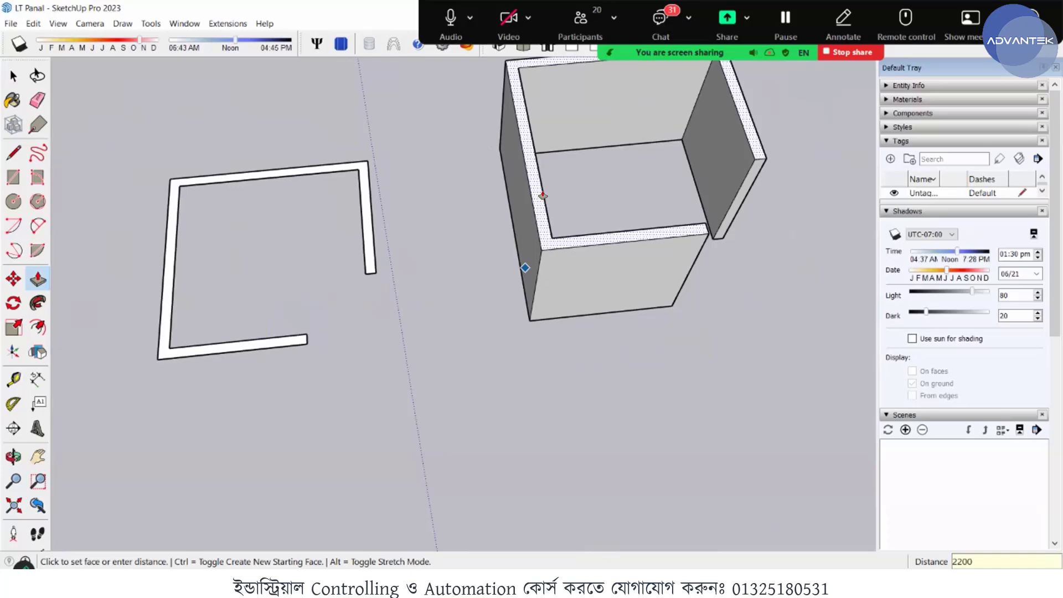
pyautogui.write('200')
pyautogui.press('Return')
pyautogui.scroll(-5, 558, 363)
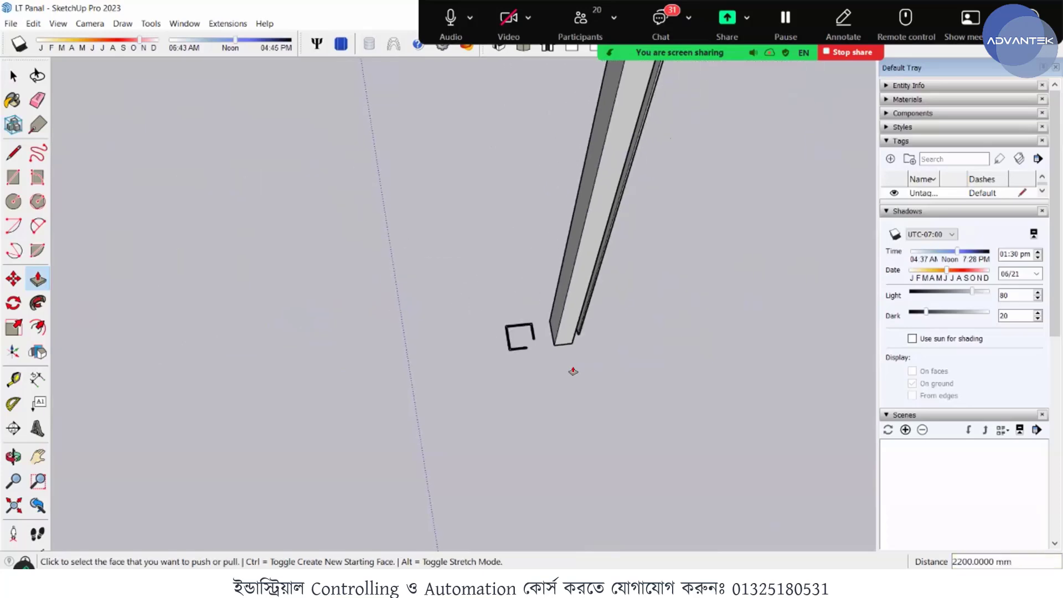
pyautogui.scroll(-5, 579, 354)
pyautogui.press('space')
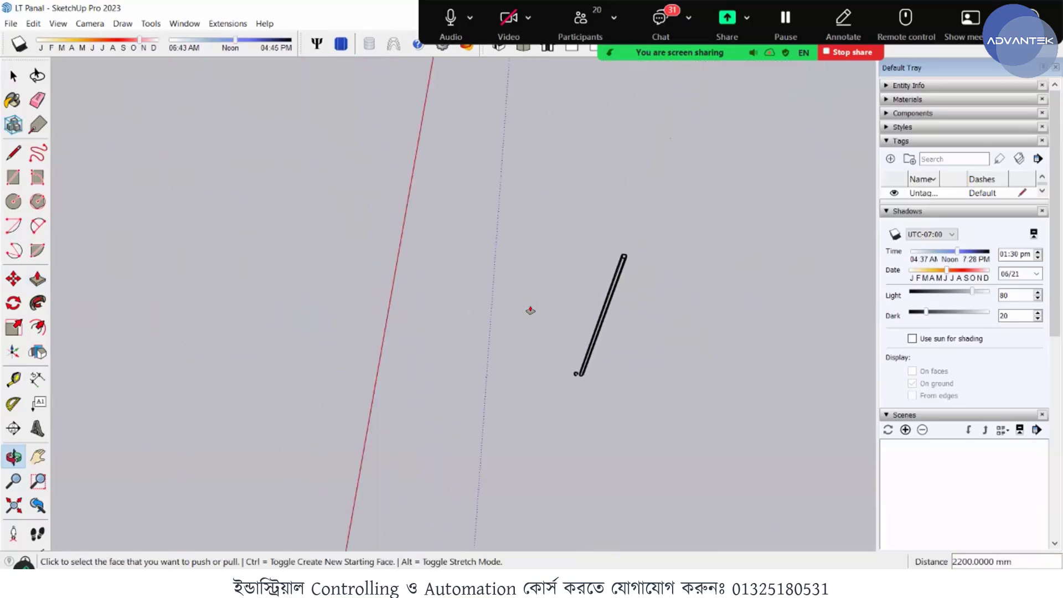
pyautogui.scroll(6, 538, 299)
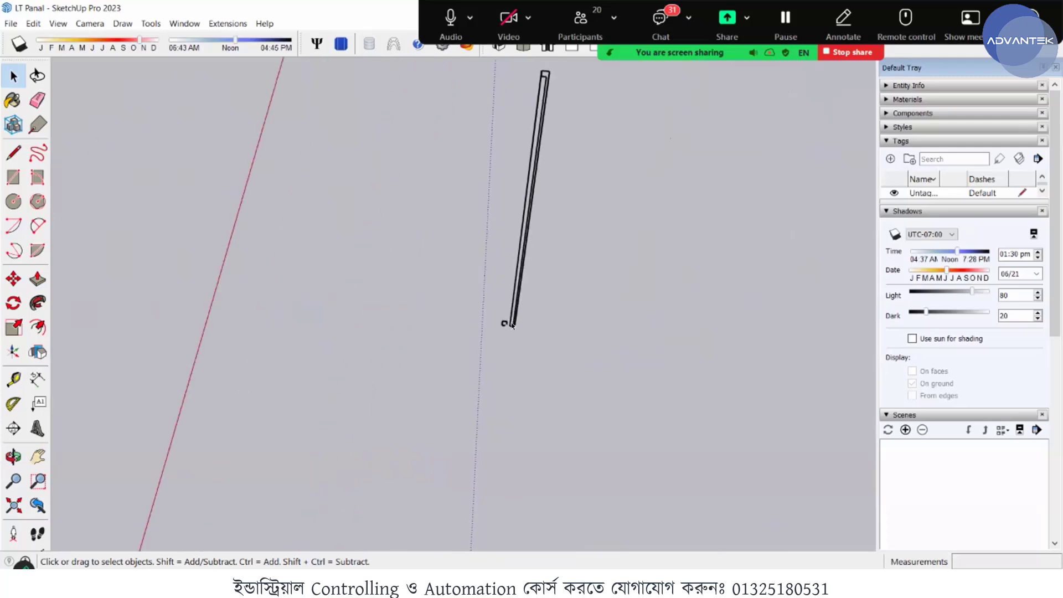
# - Make a group from the whole extruded C-shaped post, including all its connected faces and edges
pyautogui.scroll(4, 510, 332)
pyautogui.click(515, 307)
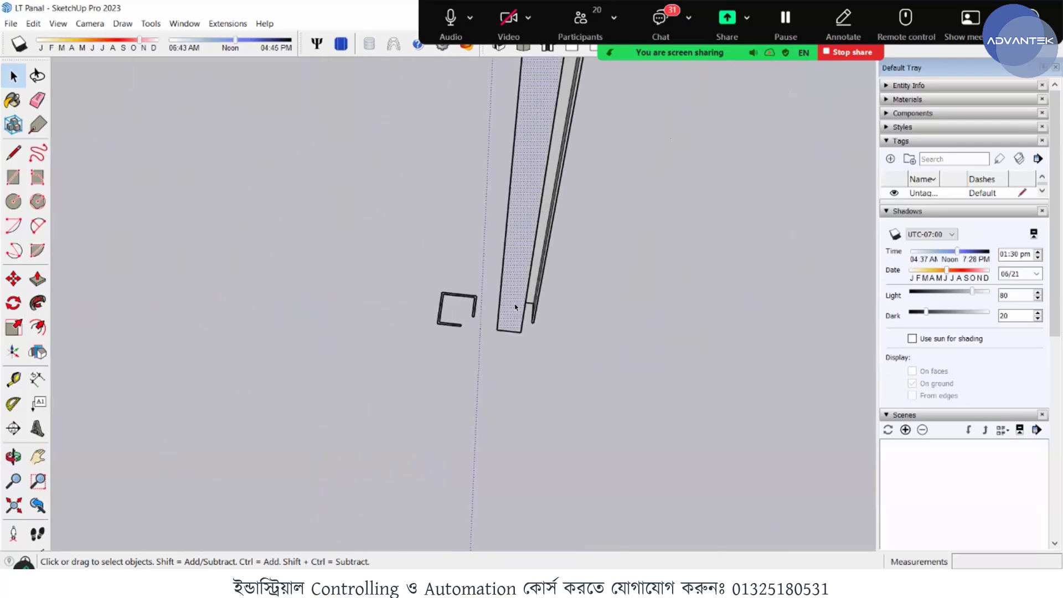
pyautogui.tripleClick(517, 286)
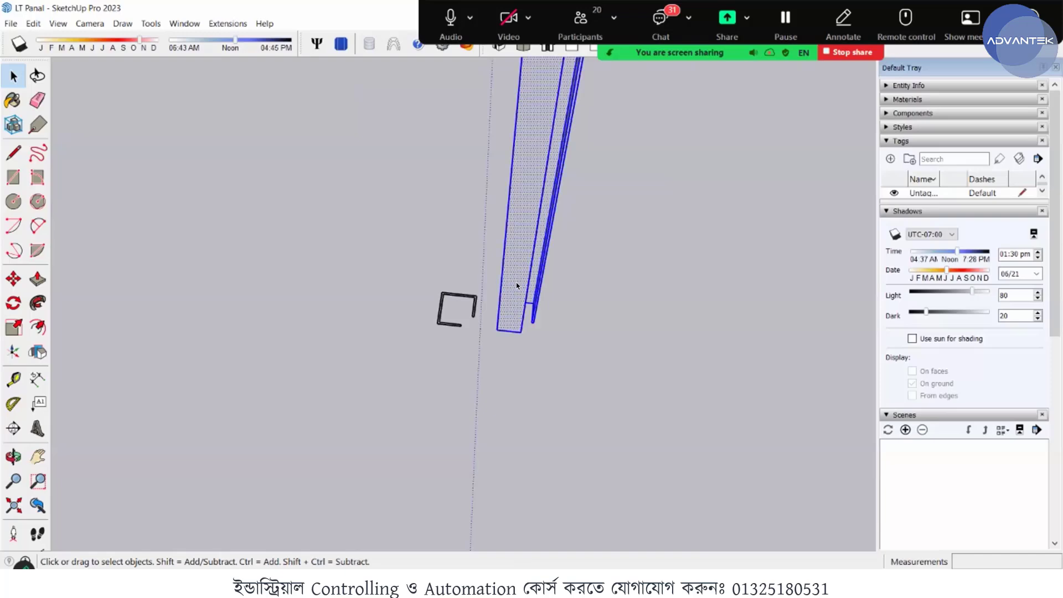
pyautogui.rightClick(519, 286)
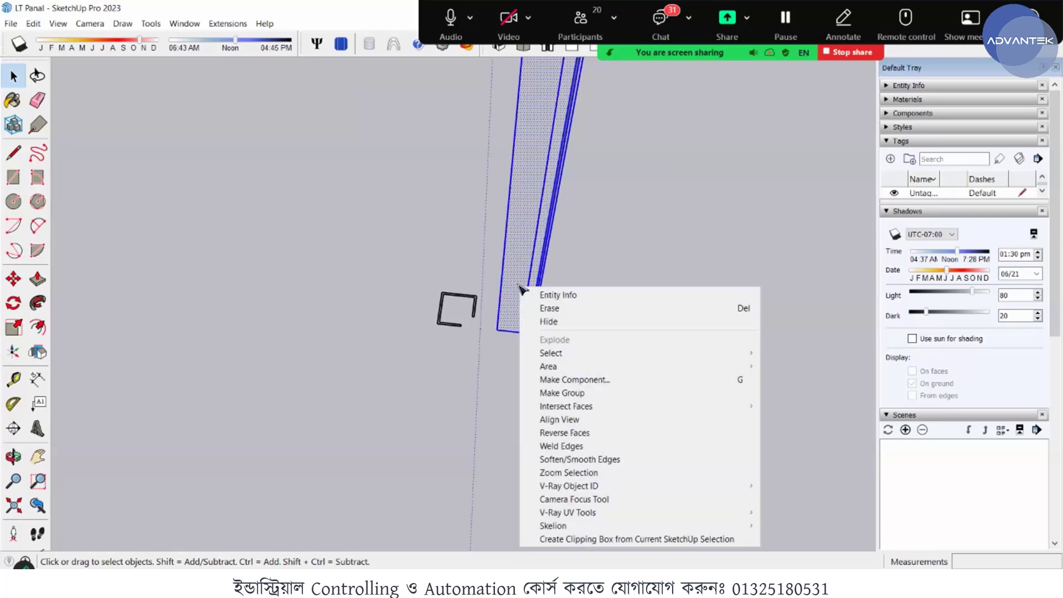
pyautogui.click(570, 393)
pyautogui.click(536, 286)
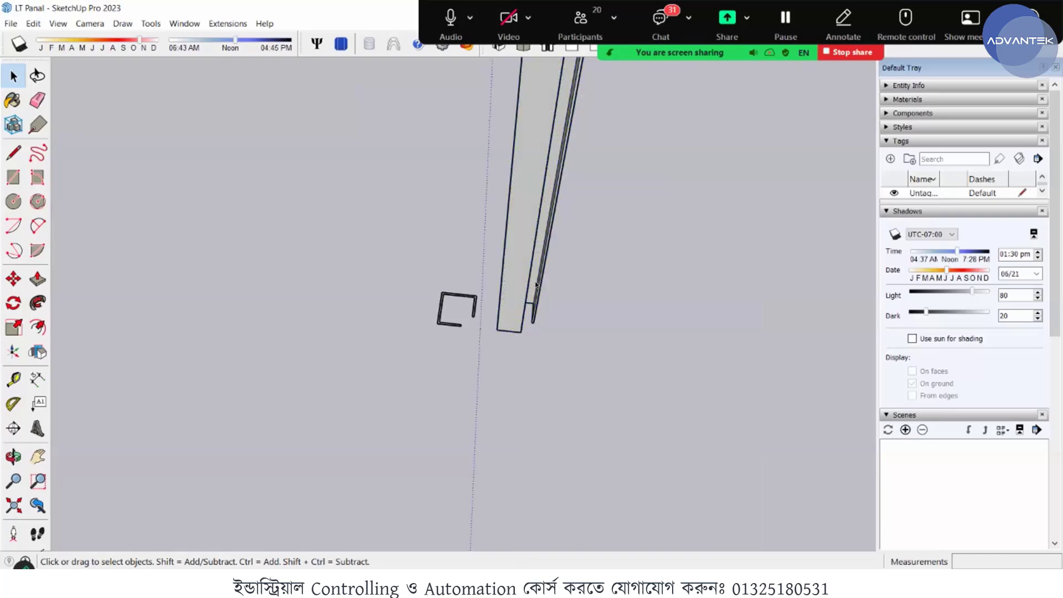
# - Begin copying the post group from its bottom outer corner, guiding the copy along the green axis
pyautogui.scroll(2, 508, 299)
pyautogui.click(507, 299)
pyautogui.scroll(4, 508, 299)
pyautogui.moveTo(598, 311); pyautogui.dragTo(405, 376, button='middle')
pyautogui.scroll(-5, 504, 343)
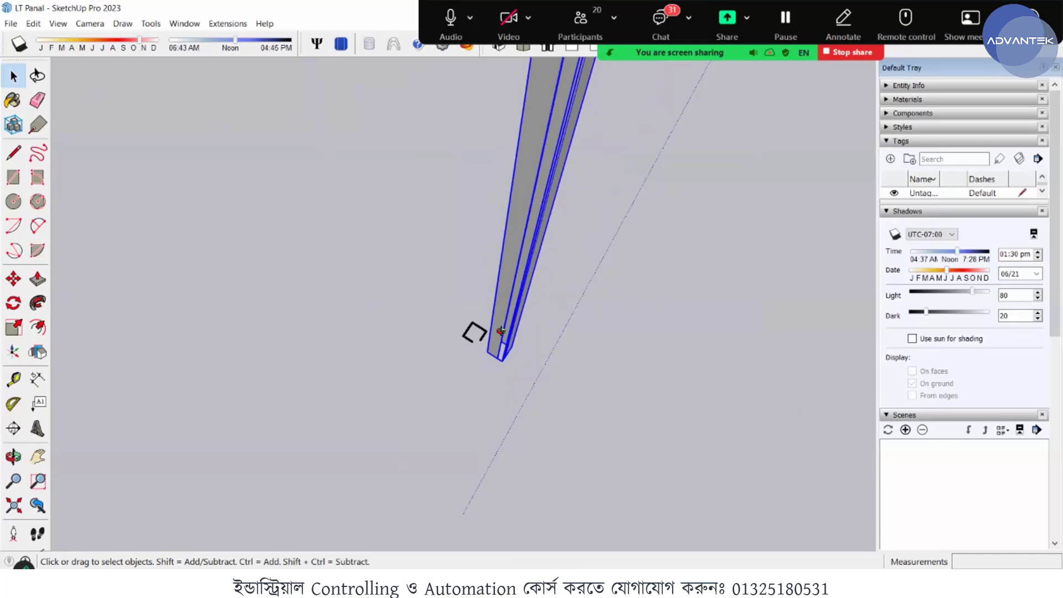
pyautogui.moveTo(500, 329); pyautogui.dragTo(522, 340, button='middle')
pyautogui.scroll(4, 557, 299)
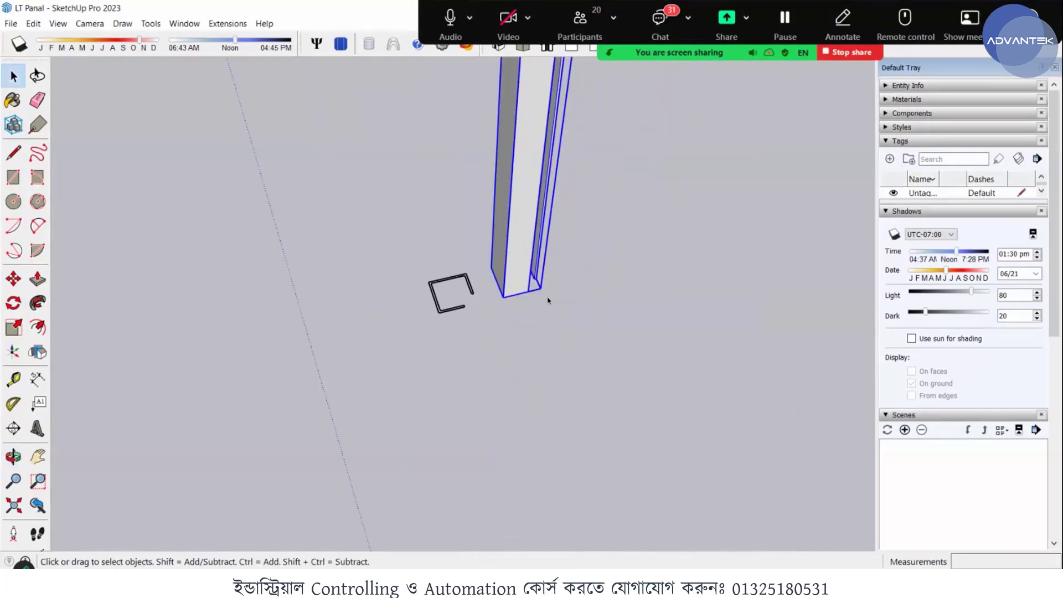
pyautogui.scroll(2, 501, 293)
pyautogui.scroll(1, 486, 293)
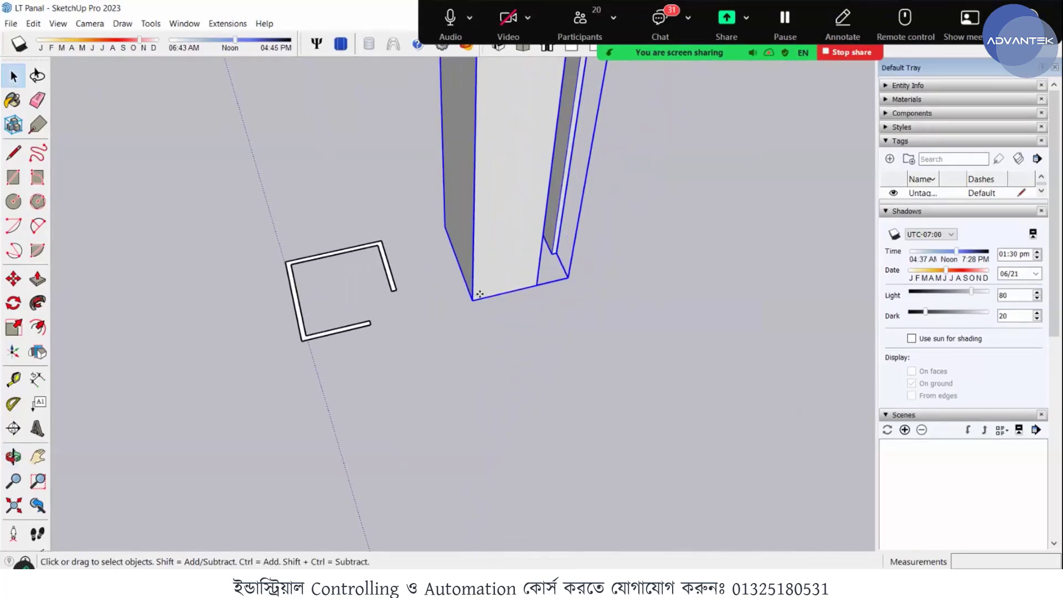
pyautogui.press('m')
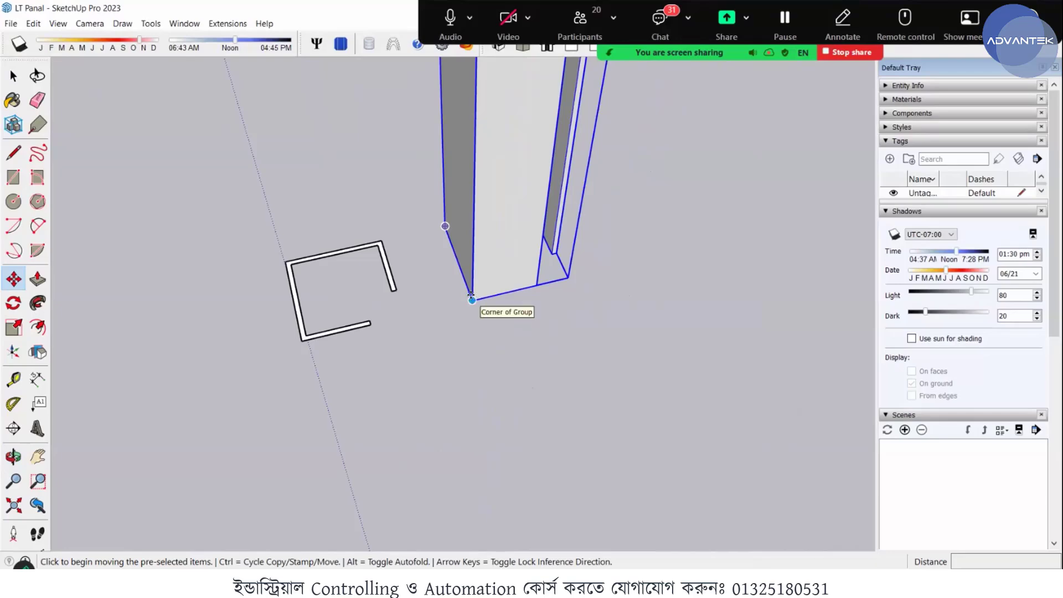
pyautogui.click(471, 294)
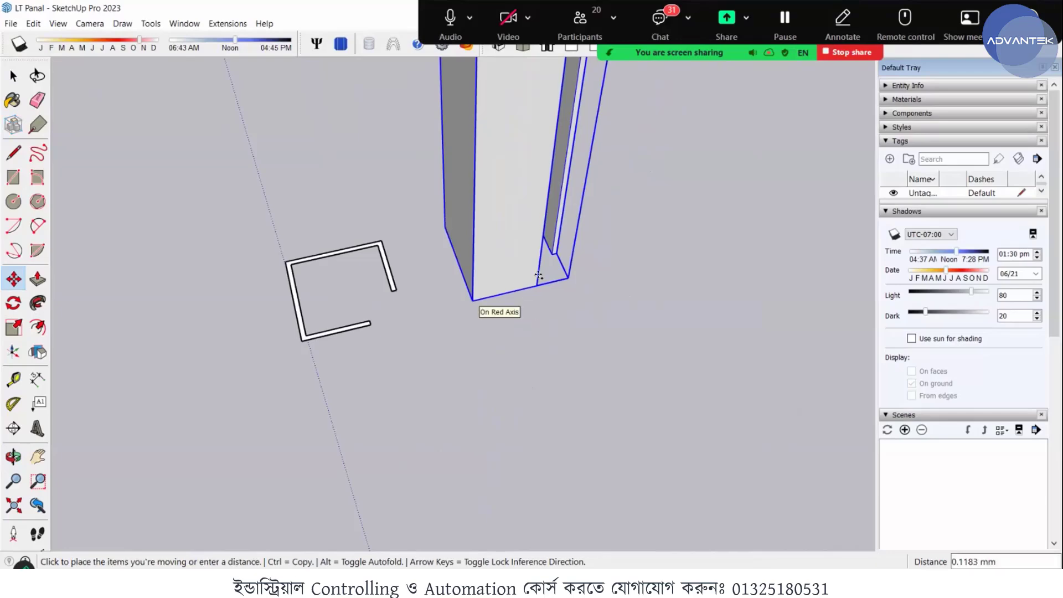
pyautogui.press('ctrl')
pyautogui.scroll(-4, 527, 278)
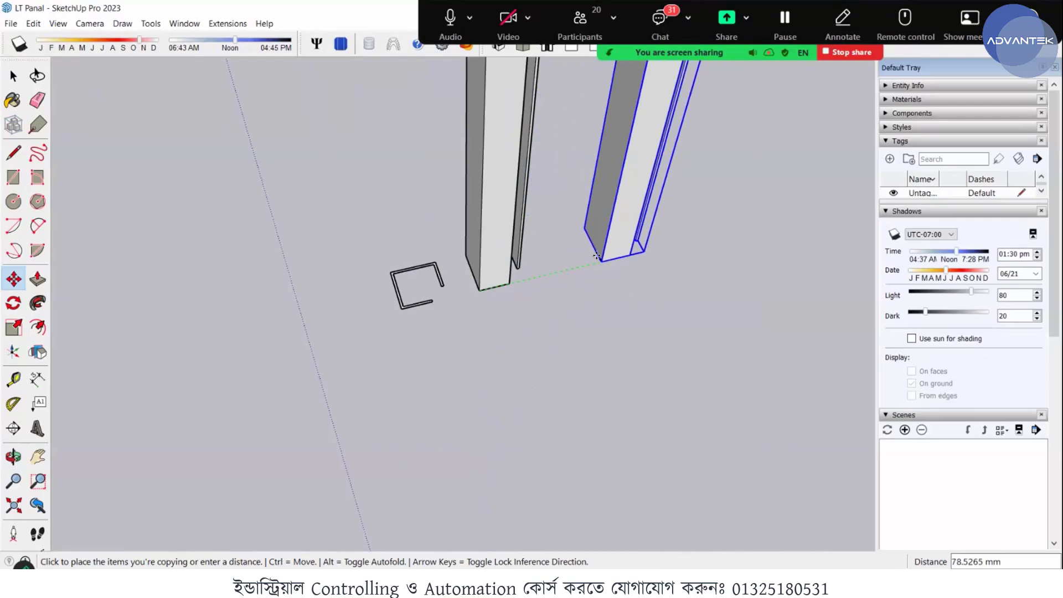
pyautogui.moveTo(574, 254); pyautogui.dragTo(493, 256, button='middle')
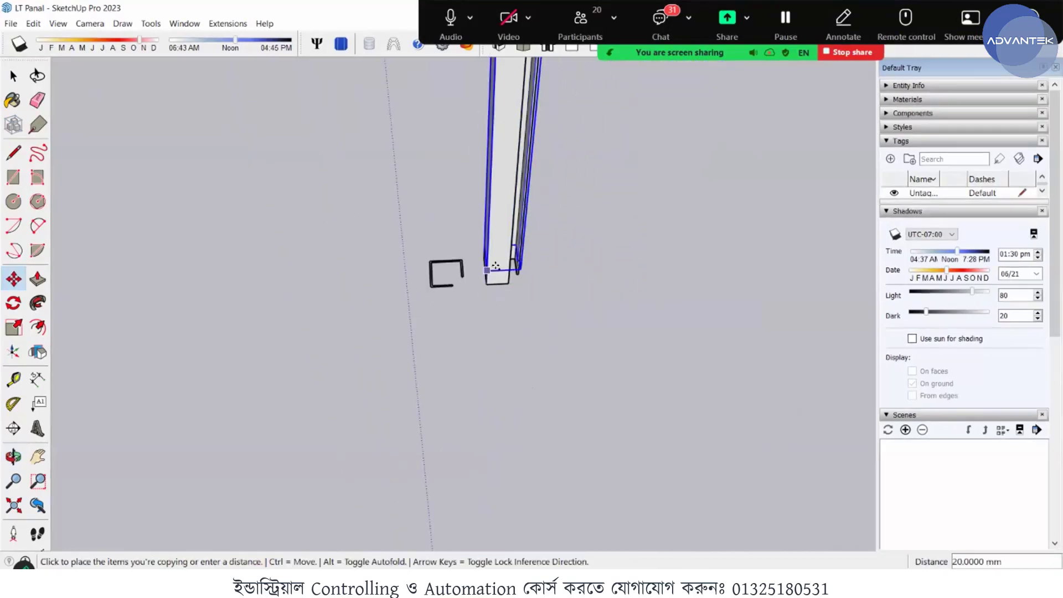
pyautogui.scroll(-1, 495, 267)
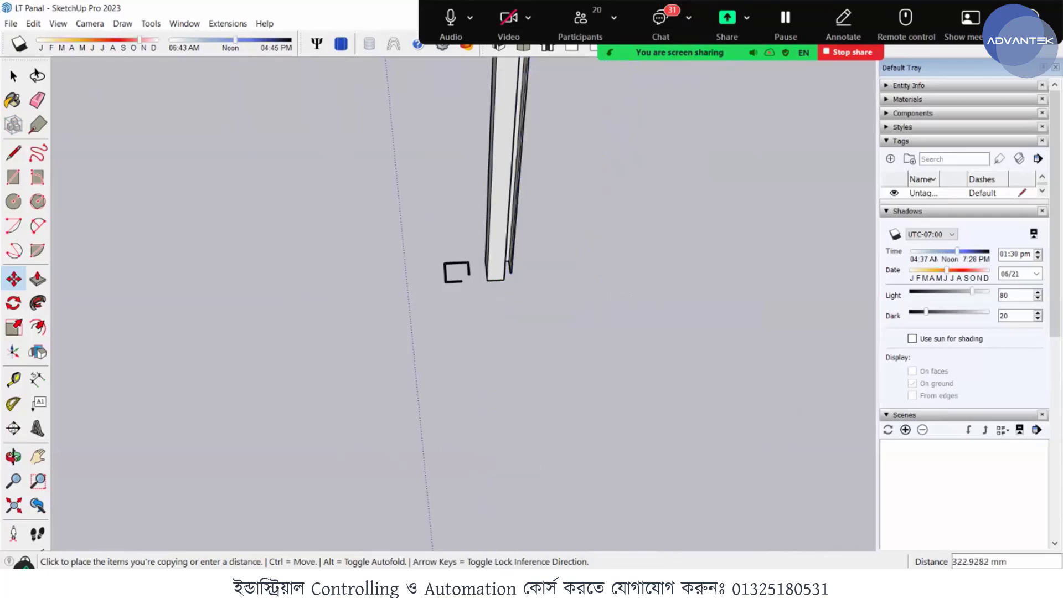
# - Switch to the Substation Panel Design presentation in PowerPoint, check the panel dimensions on the LBS Switchgear slide, and return to SketchUp
pyautogui.moveTo(525, 584)
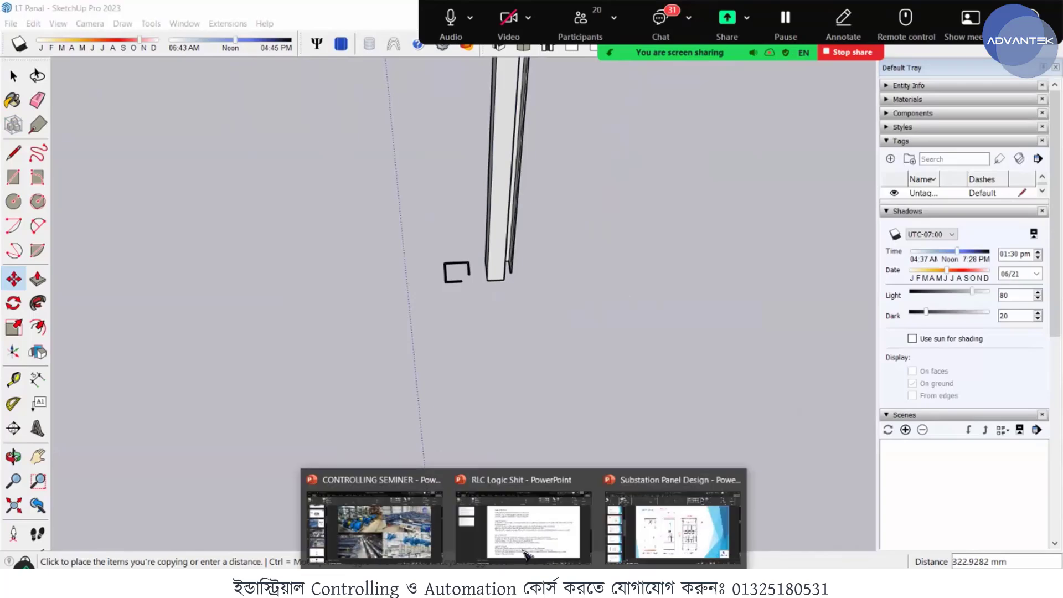
pyautogui.click(654, 529)
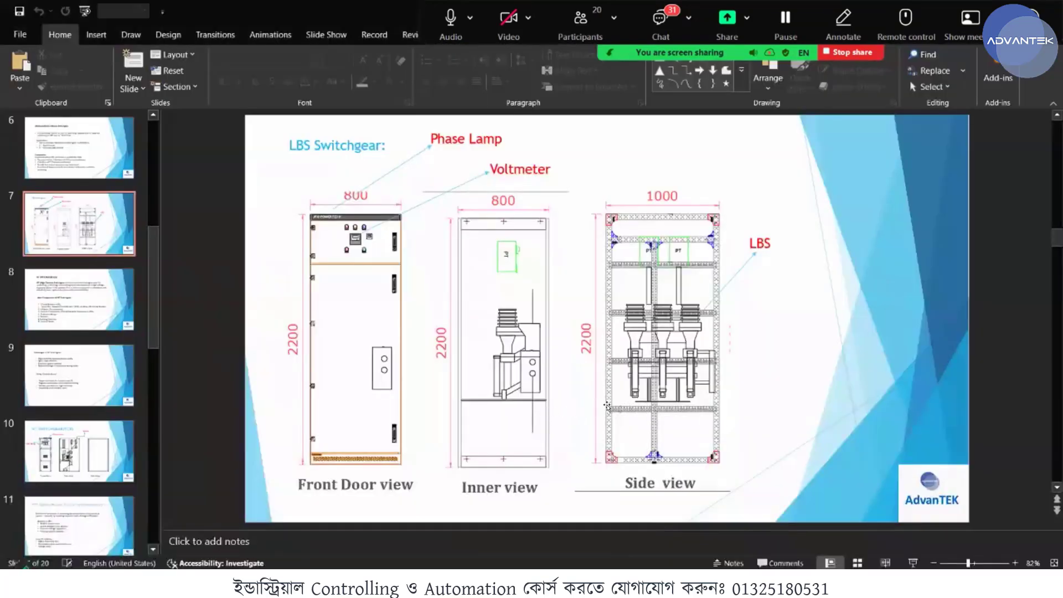
pyautogui.scroll(-2, 549, 411)
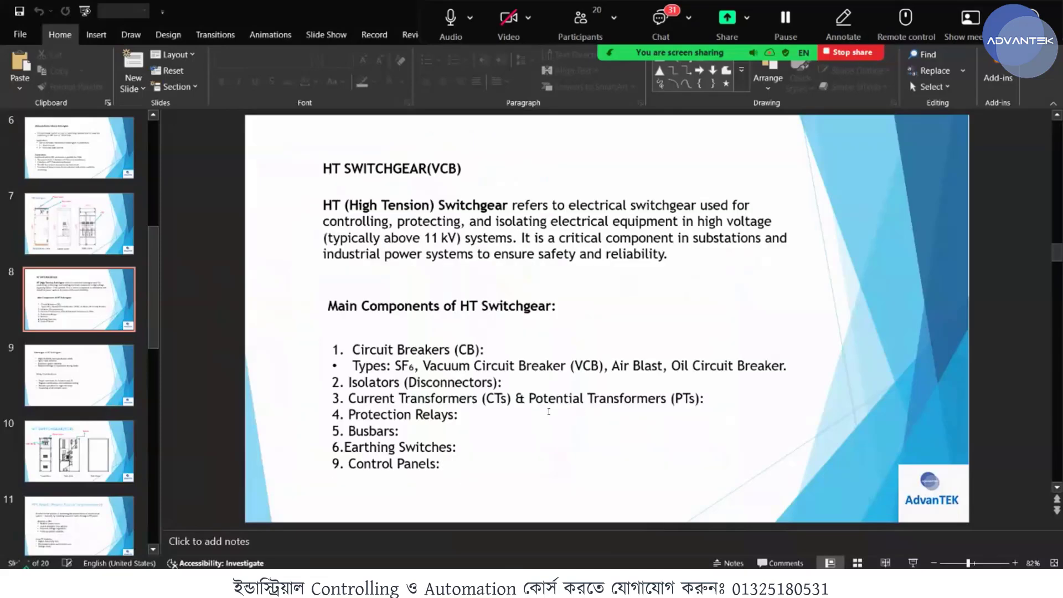
pyautogui.scroll(3, 549, 411)
pyautogui.scroll(-1, 548, 412)
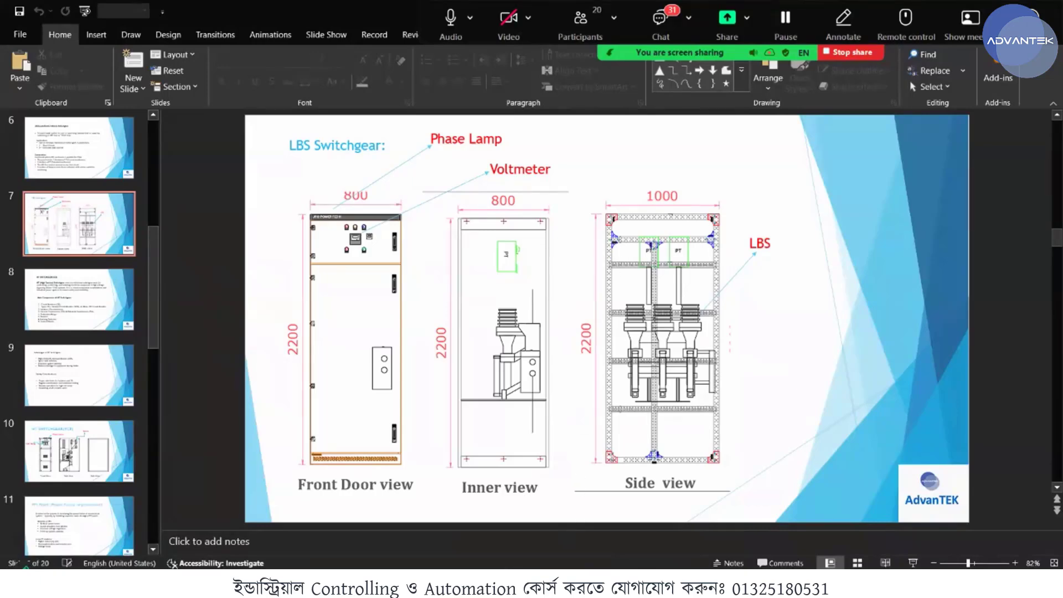
pyautogui.hotkey('alt', 'Tab')
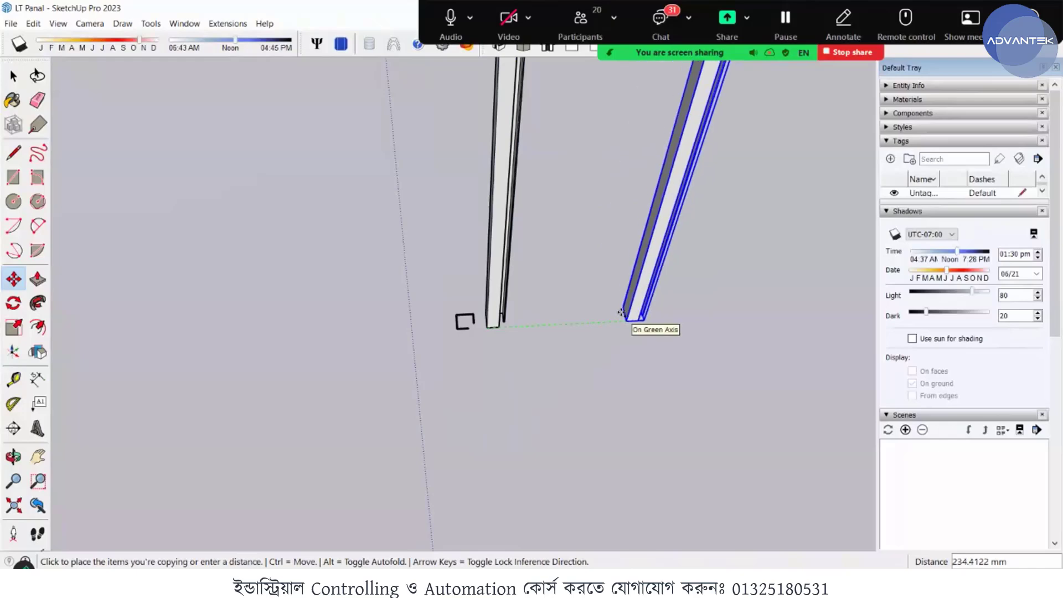
# - Place the copied post 800 mm from the original along the green axis
pyautogui.write('800')
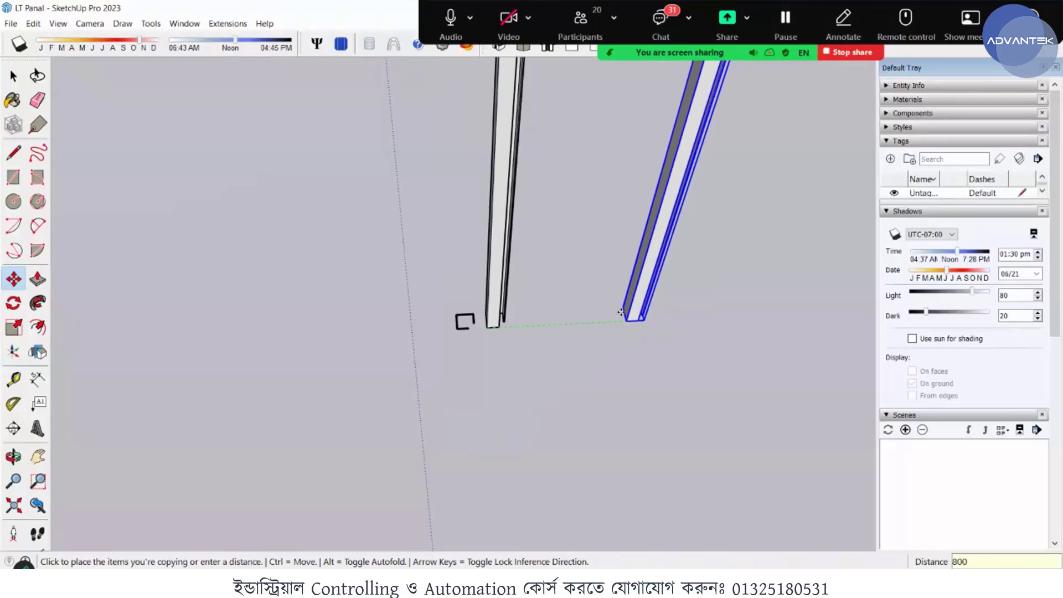
pyautogui.press('Return')
pyautogui.scroll(-2, 570, 340)
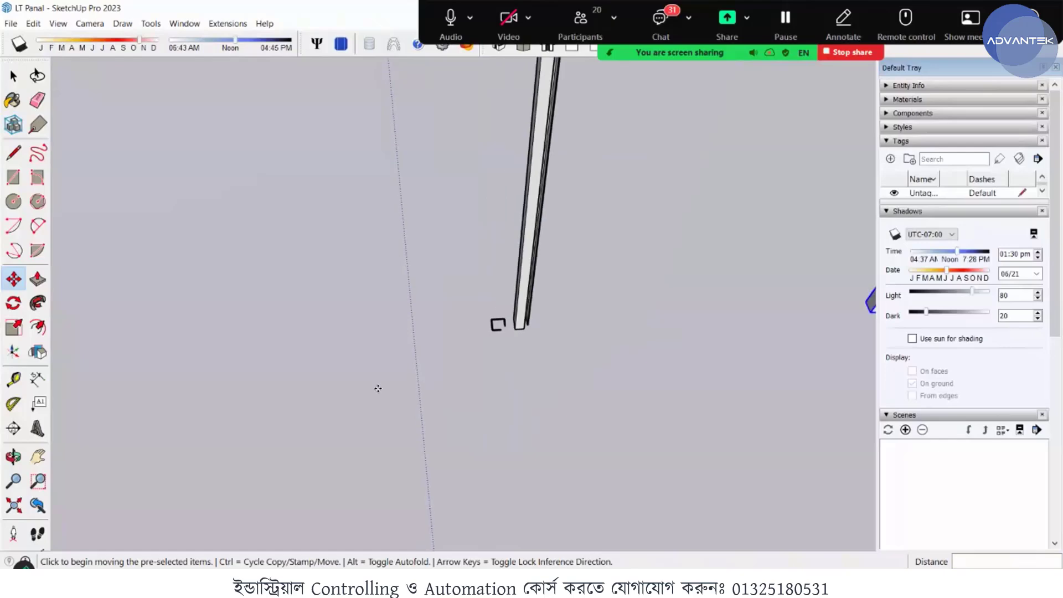
pyautogui.scroll(-2, 375, 386)
pyautogui.scroll(2, 671, 343)
pyautogui.press('space')
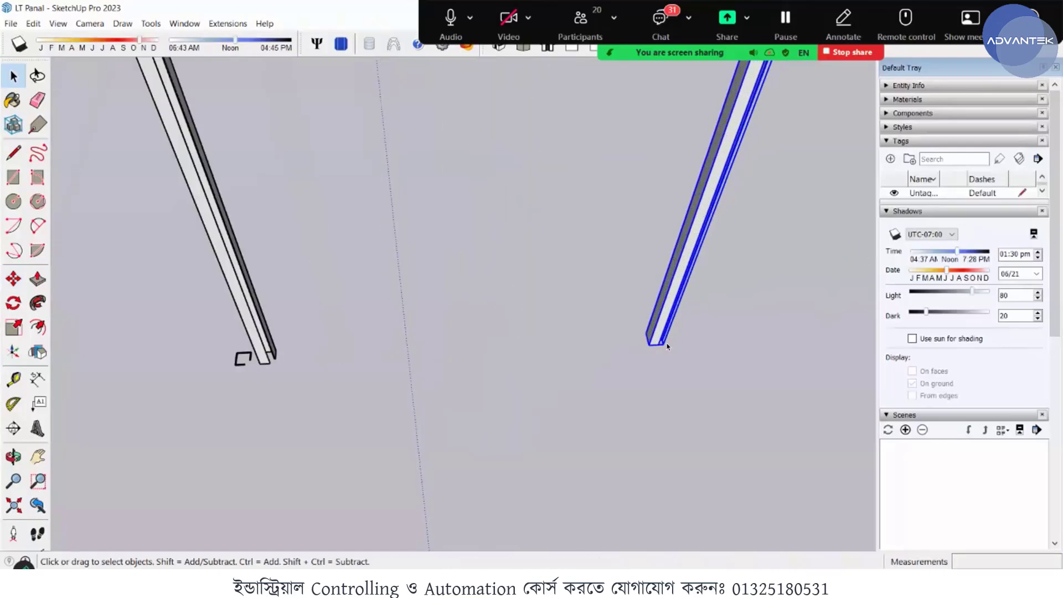
# - Rotate the copied post 90 degrees about the blue axis, using its bottom origin corner as the centre
pyautogui.scroll(1, 669, 345)
pyautogui.moveTo(619, 335); pyautogui.dragTo(565, 240, button='middle')
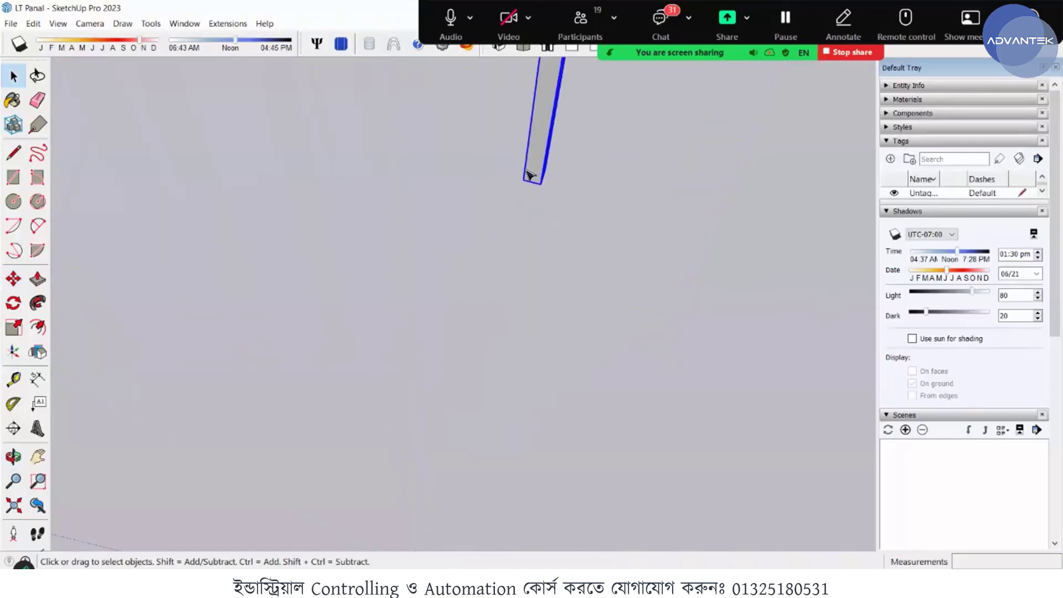
pyautogui.scroll(2, 536, 195)
pyautogui.moveTo(360, 107); pyautogui.dragTo(603, 241, button='middle')
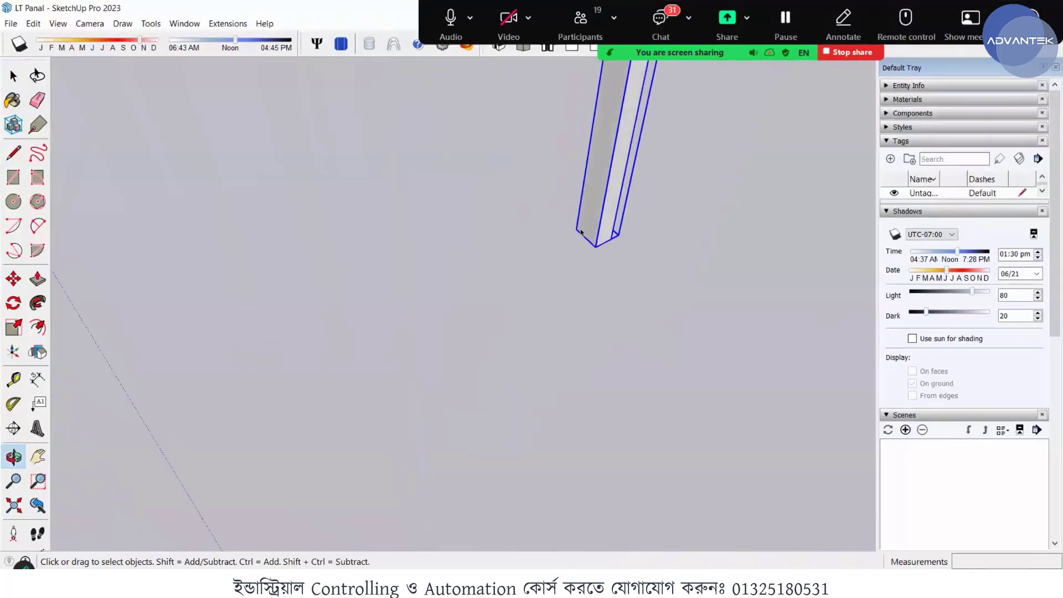
pyautogui.click(13, 303)
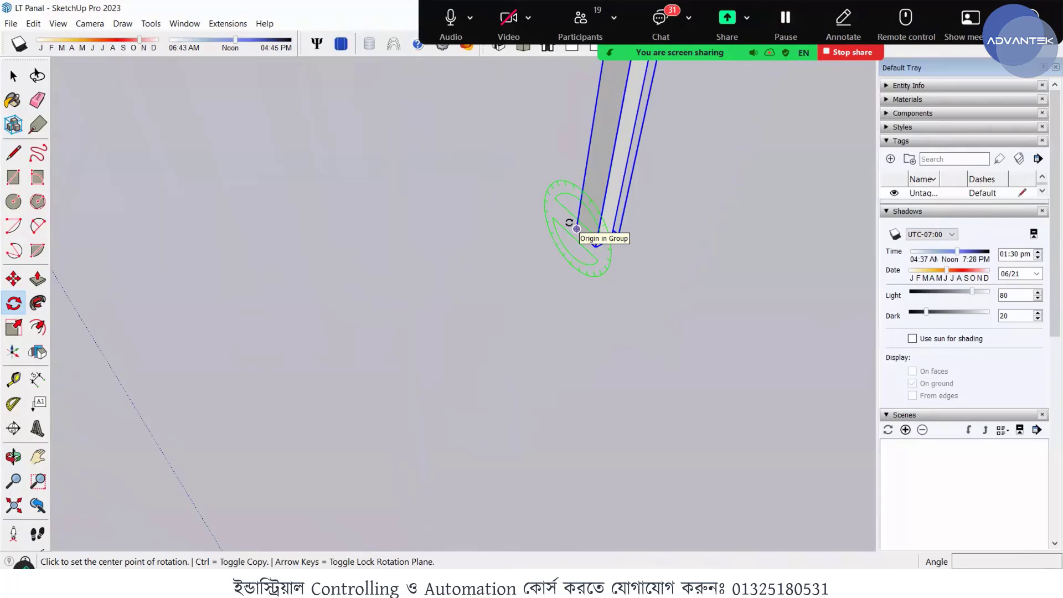
pyautogui.press('Down')
pyautogui.press('Right')
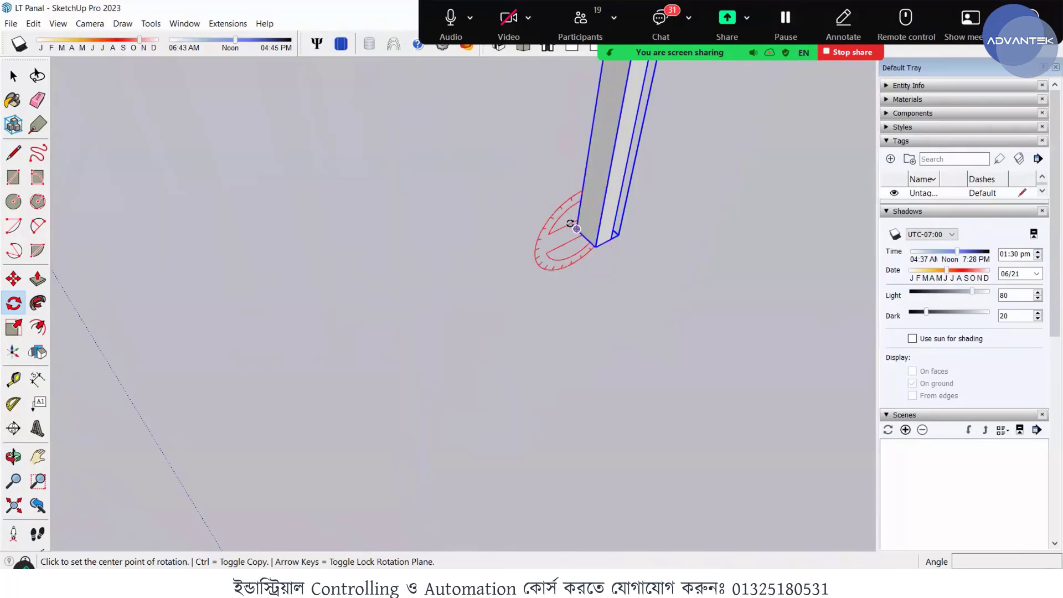
pyautogui.press('Left')
pyautogui.press('Up')
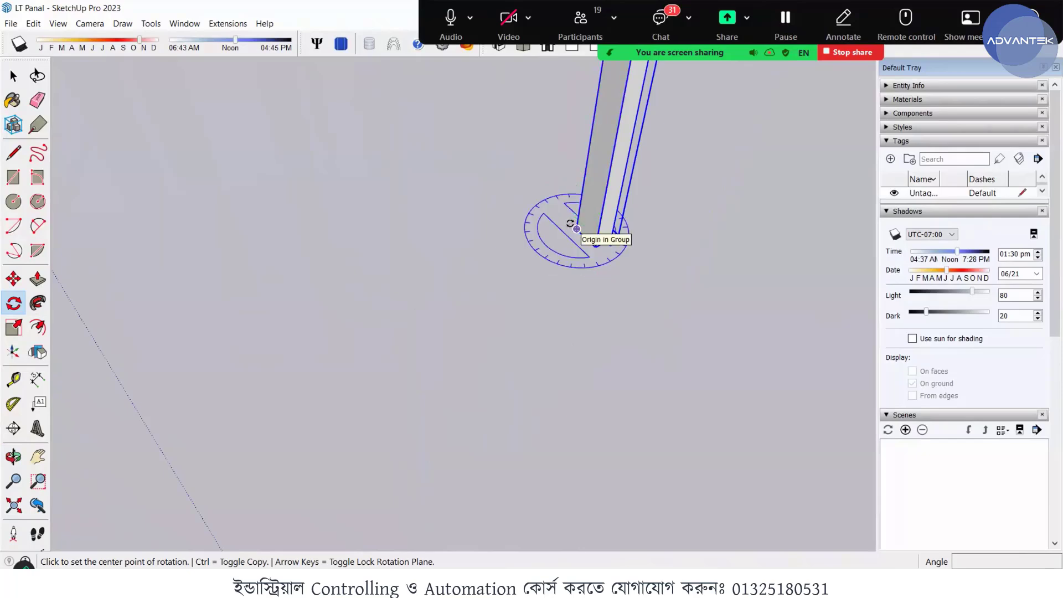
pyautogui.click(576, 228)
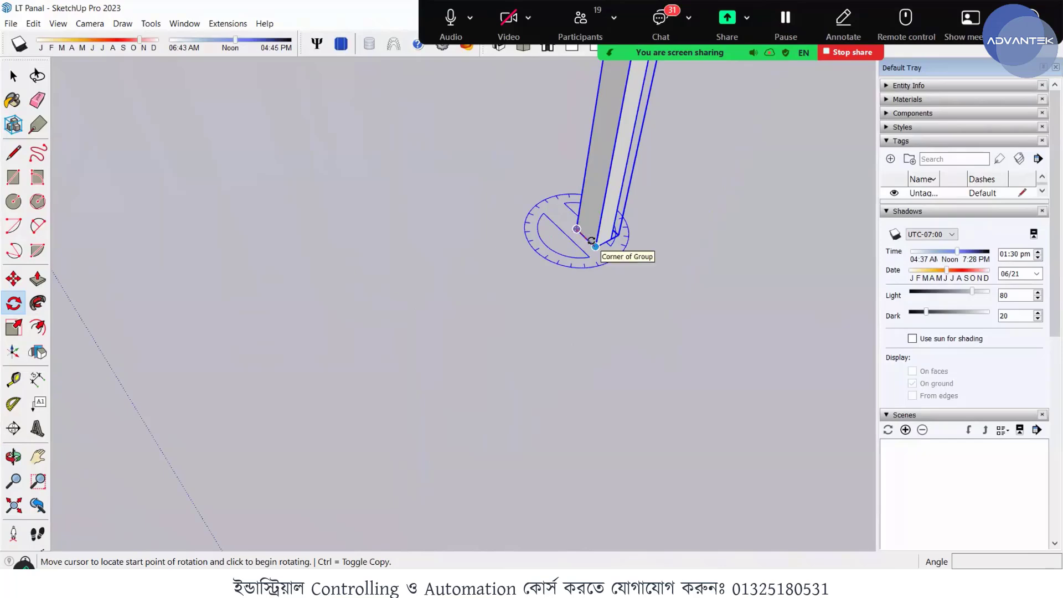
pyautogui.click(592, 241)
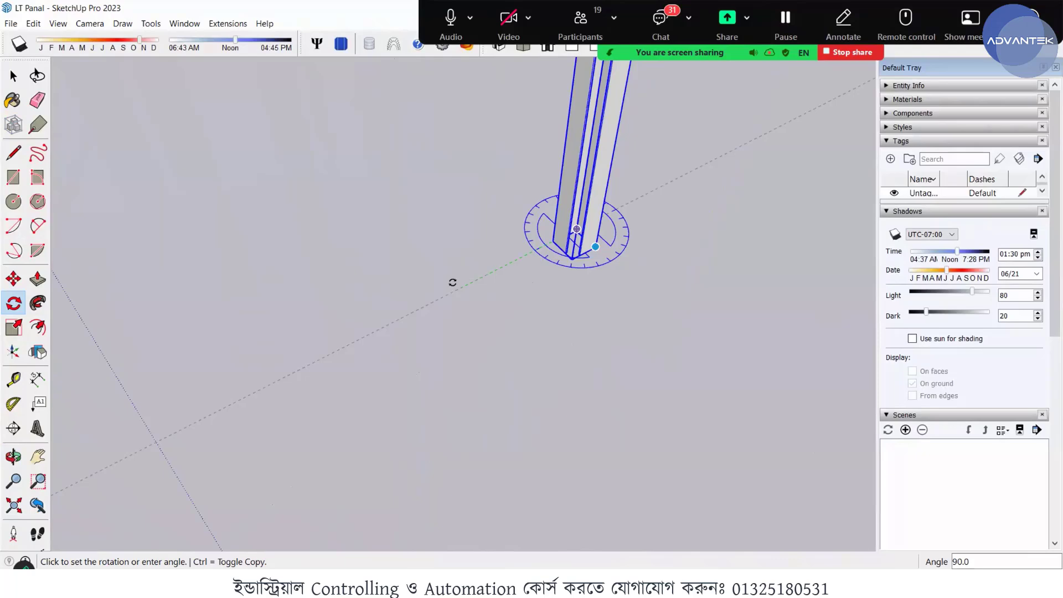
pyautogui.press('Escape')
pyautogui.press('space')
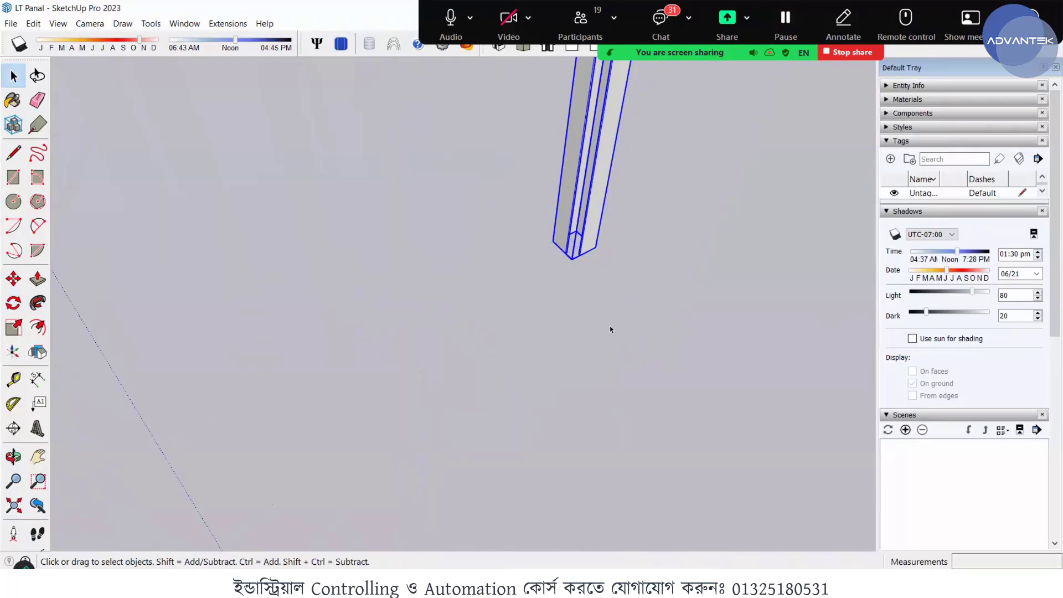
# - Select both posts of the 800 mm pair and copy them 1000 mm along the red axis from a bottom corner
pyautogui.scroll(-3, 613, 325)
pyautogui.click(595, 332)
pyautogui.moveTo(569, 316); pyautogui.dragTo(475, 325, button='middle')
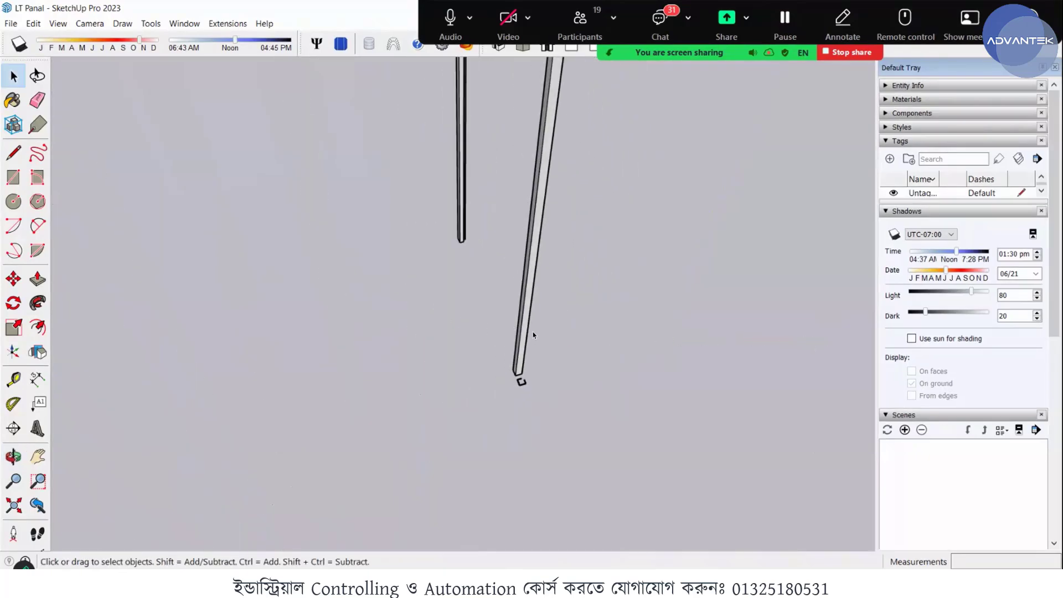
pyautogui.scroll(3, 472, 284)
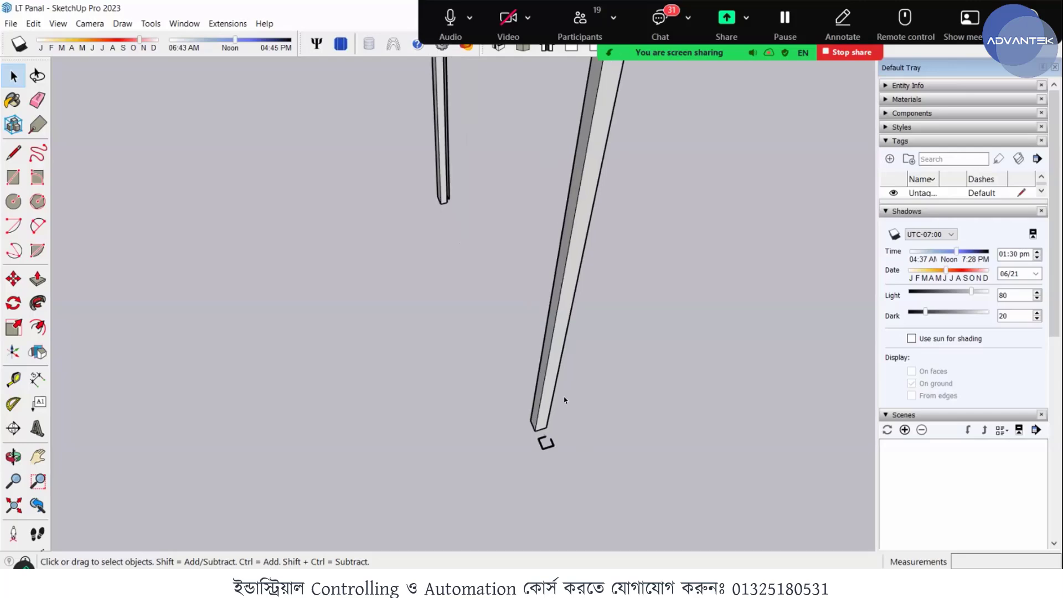
pyautogui.click(555, 357)
pyautogui.moveTo(797, 383); pyautogui.dragTo(341, 299, button='middle')
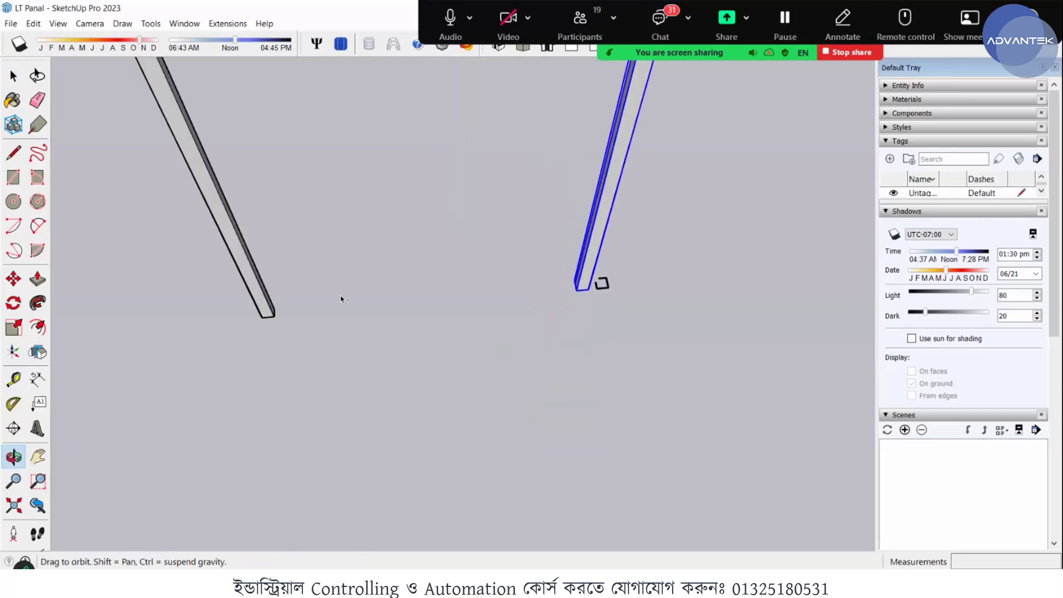
pyautogui.keyDown('shift'); pyautogui.click(264, 307); pyautogui.keyUp('shift')
pyautogui.moveTo(401, 316); pyautogui.dragTo(359, 329, button='middle')
pyautogui.scroll(2, 436, 340)
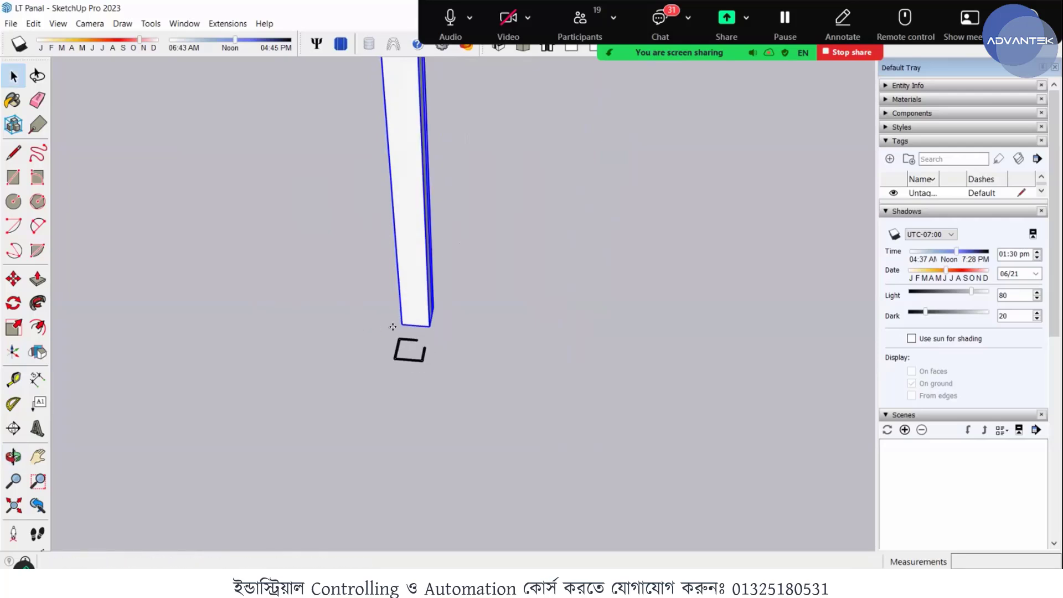
pyautogui.press('m')
pyautogui.press('ctrl')
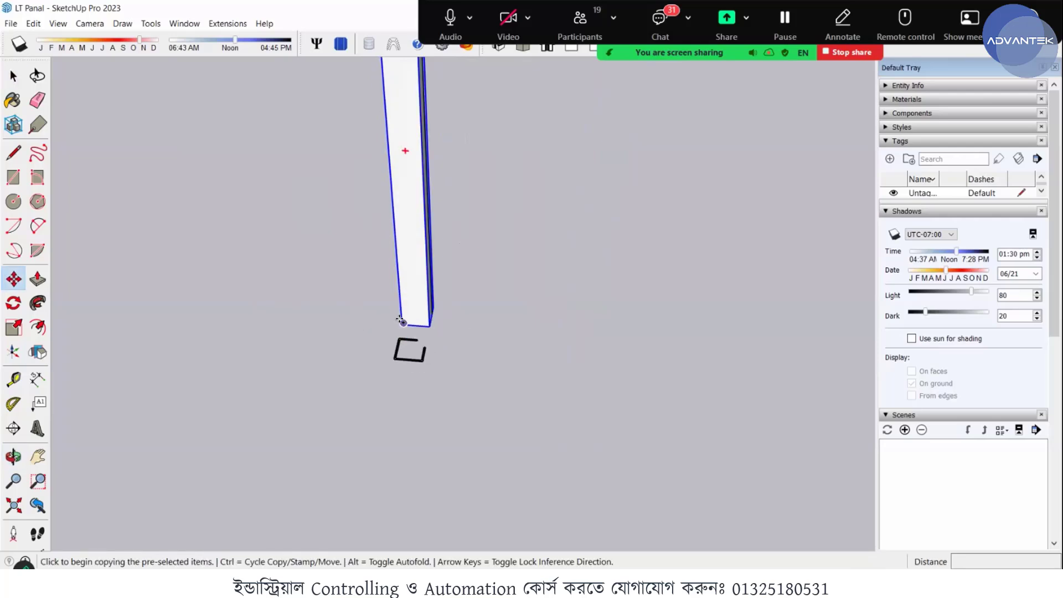
pyautogui.click(433, 321)
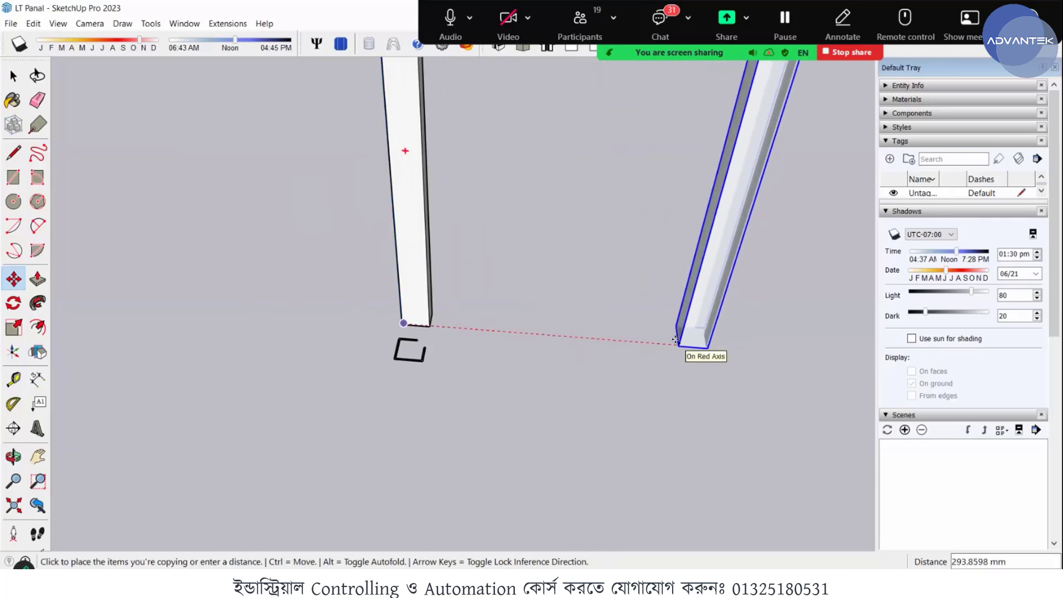
pyautogui.write('1000')
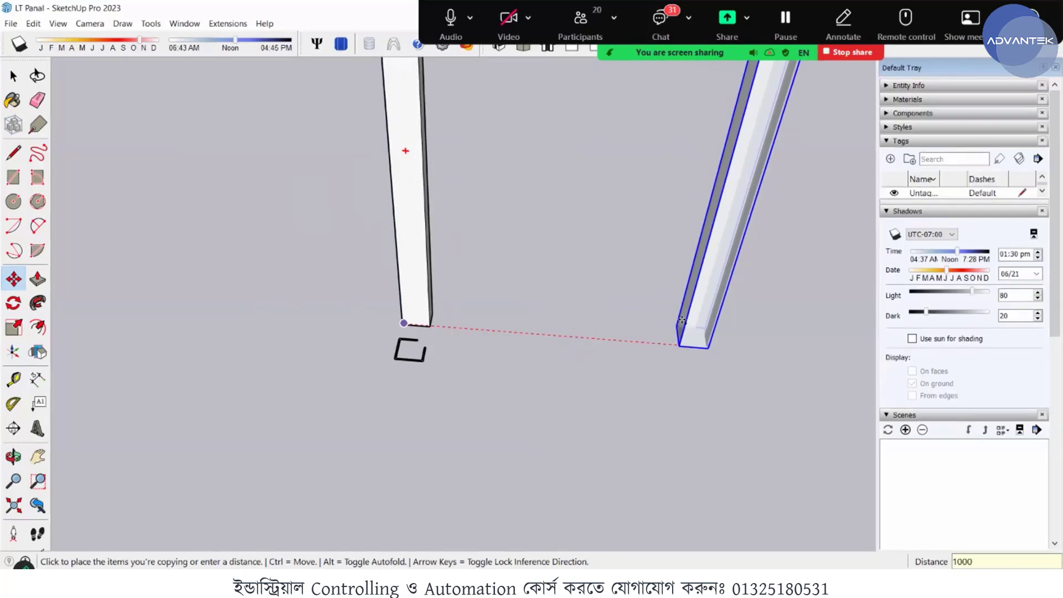
pyautogui.press('Return')
pyautogui.scroll(-5, 576, 306)
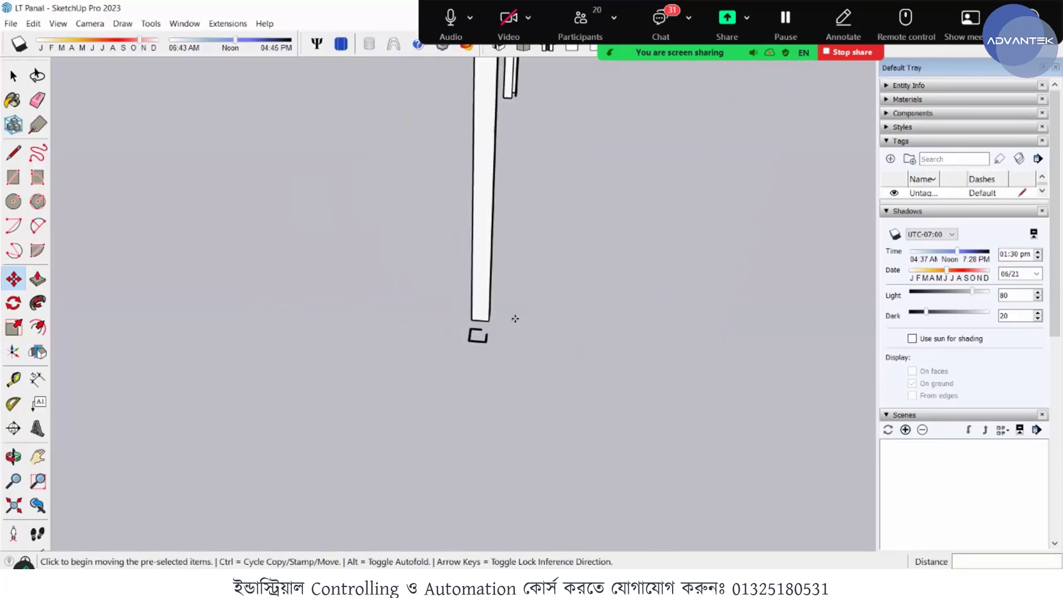
pyautogui.moveTo(612, 307); pyautogui.dragTo(753, 354, button='middle')
pyautogui.press('space')
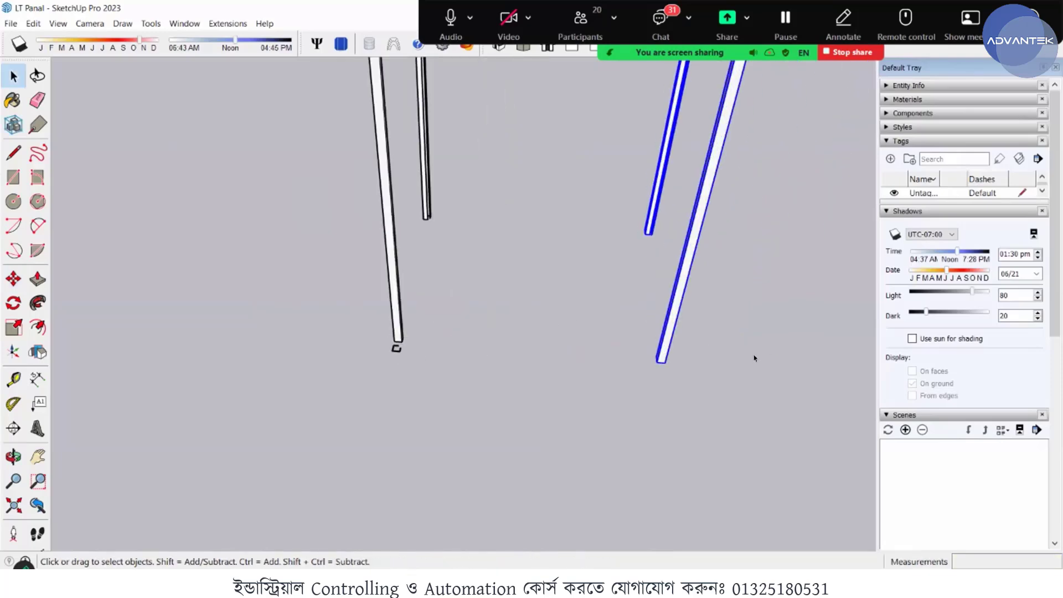
# - Examine the orientation and placement of the four corner posts from several sides, including their top and bottom ends
pyautogui.click(659, 333)
pyautogui.moveTo(629, 310); pyautogui.dragTo(533, 340, button='middle')
pyautogui.scroll(-3, 534, 340)
pyautogui.moveTo(508, 298); pyautogui.dragTo(495, 177, button='middle')
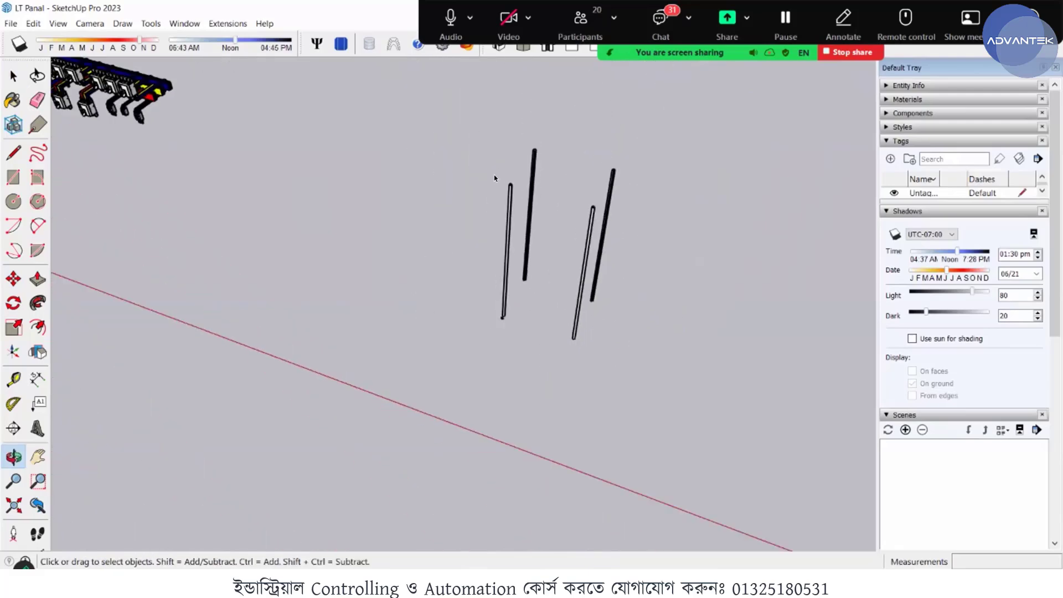
pyautogui.scroll(3, 533, 211)
pyautogui.moveTo(593, 234); pyautogui.dragTo(547, 199, button='middle')
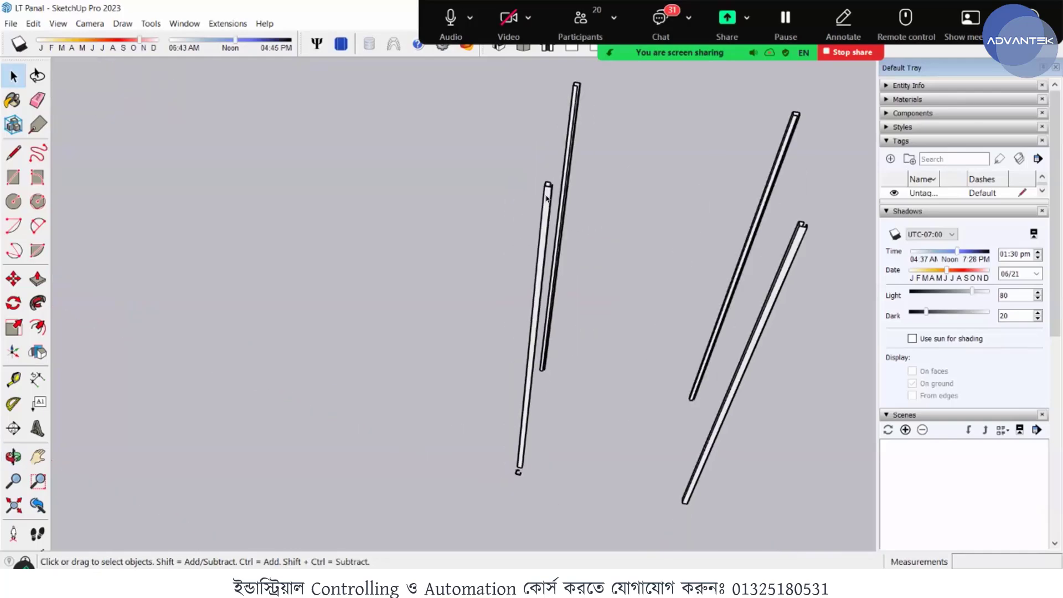
pyautogui.scroll(2, 575, 188)
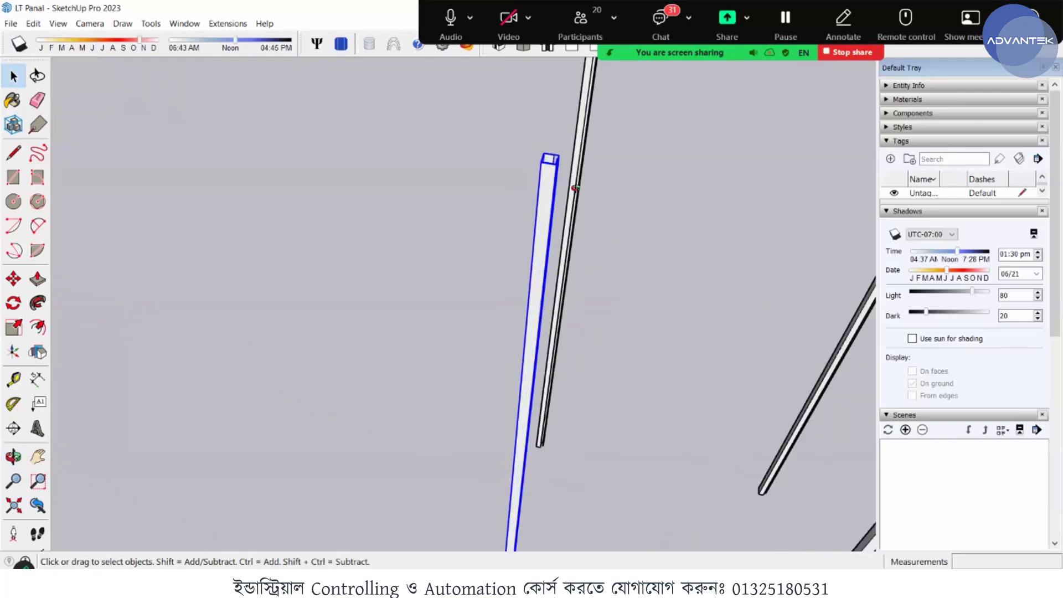
pyautogui.scroll(-4, 654, 166)
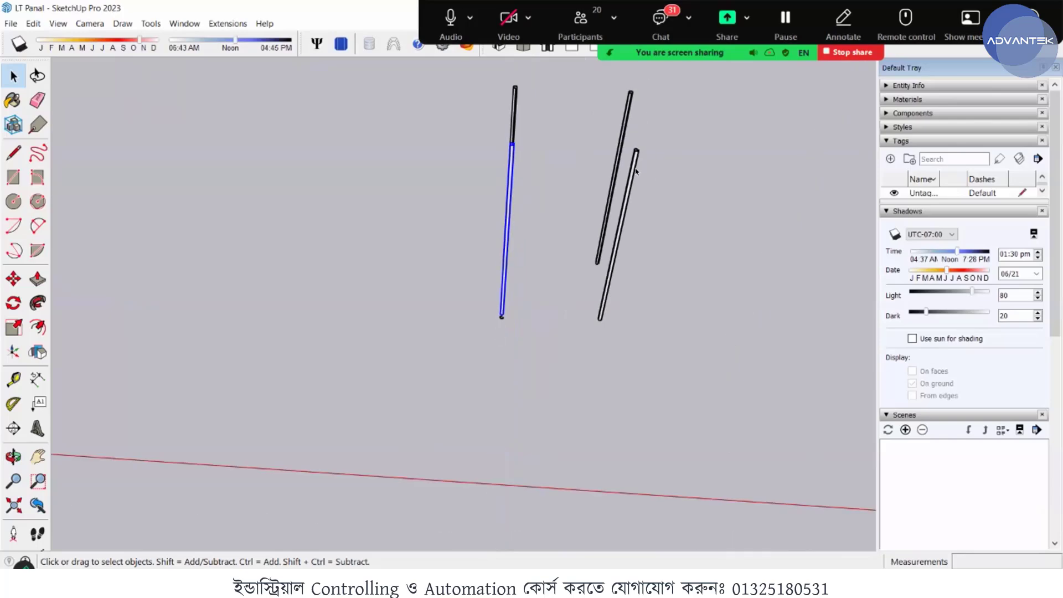
pyautogui.moveTo(635, 169); pyautogui.dragTo(419, 510, button='middle')
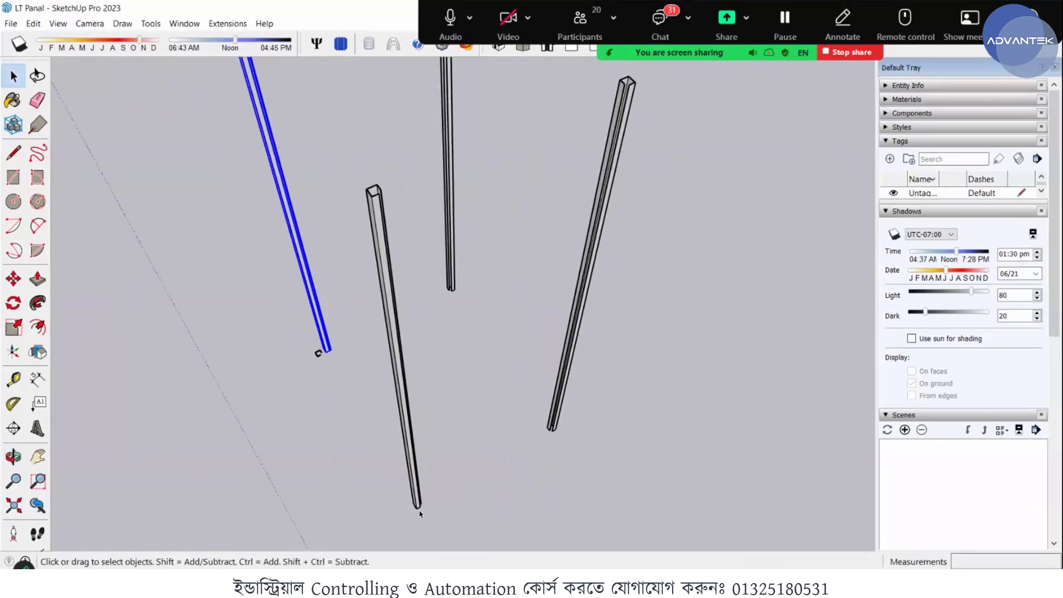
pyautogui.scroll(2, 419, 510)
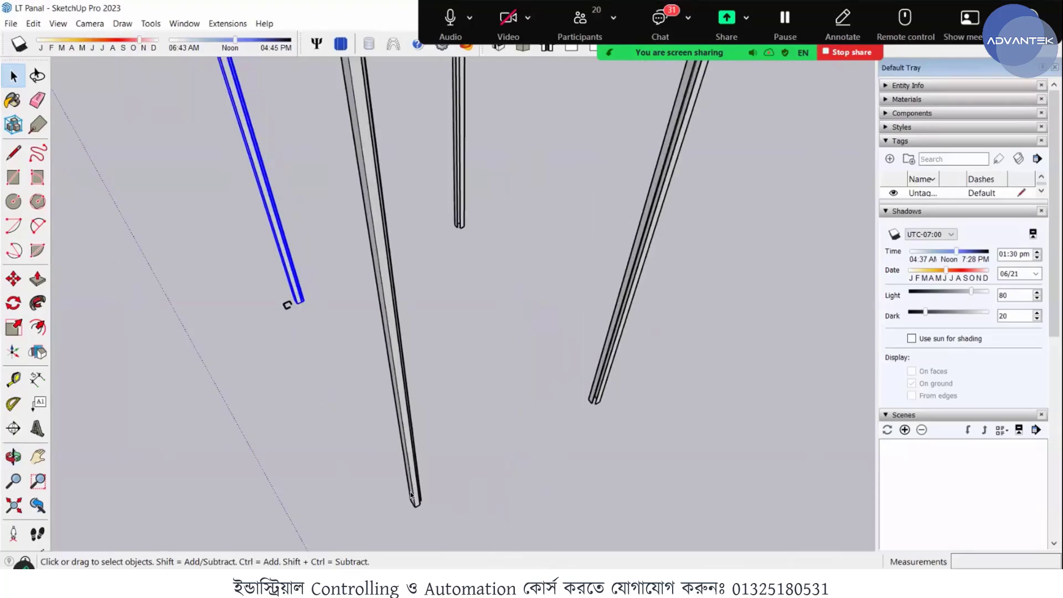
pyautogui.click(411, 496)
pyautogui.scroll(3, 415, 498)
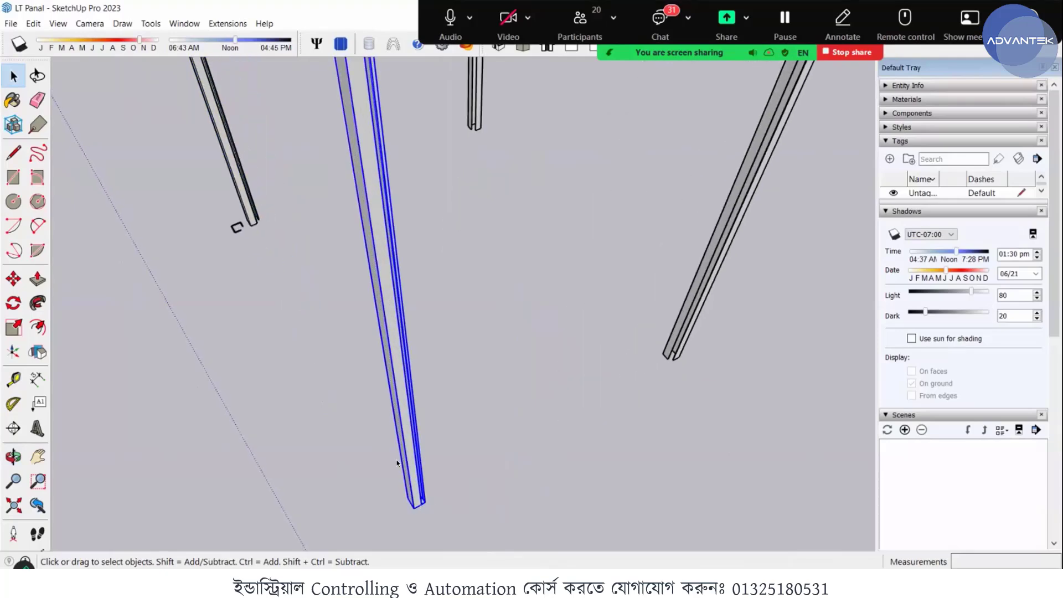
pyautogui.moveTo(397, 458); pyautogui.dragTo(389, 301, button='middle')
pyautogui.moveTo(470, 273); pyautogui.dragTo(269, 369, button='middle')
pyautogui.scroll(2, 269, 369)
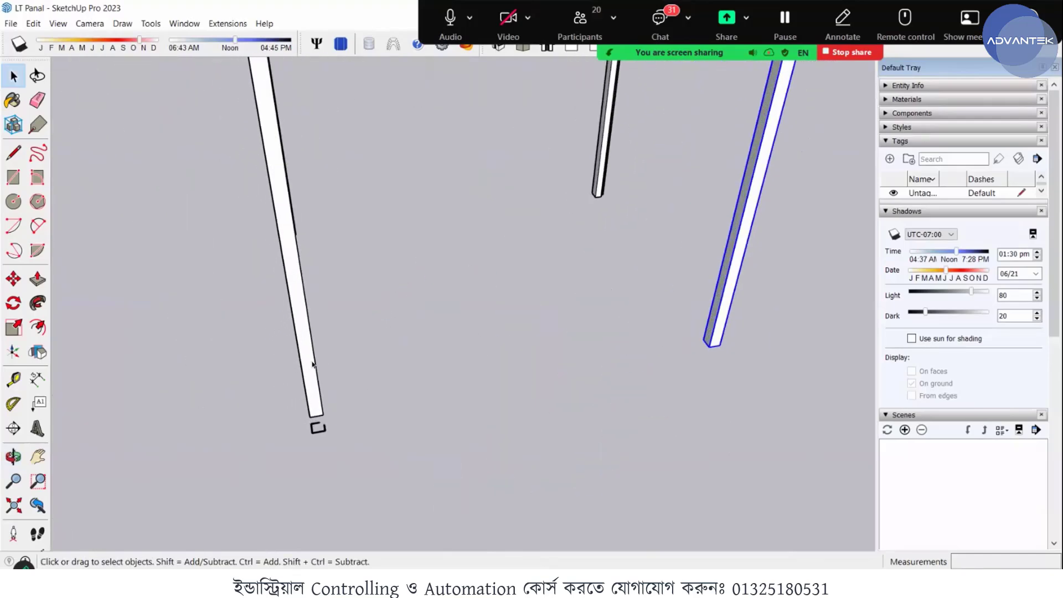
# - Copy the corner post beside the C-shaped profile outline from its bottom corner to a spot about 133 mm outside the frame
pyautogui.click(312, 359)
pyautogui.moveTo(281, 232); pyautogui.dragTo(299, 160, button='middle')
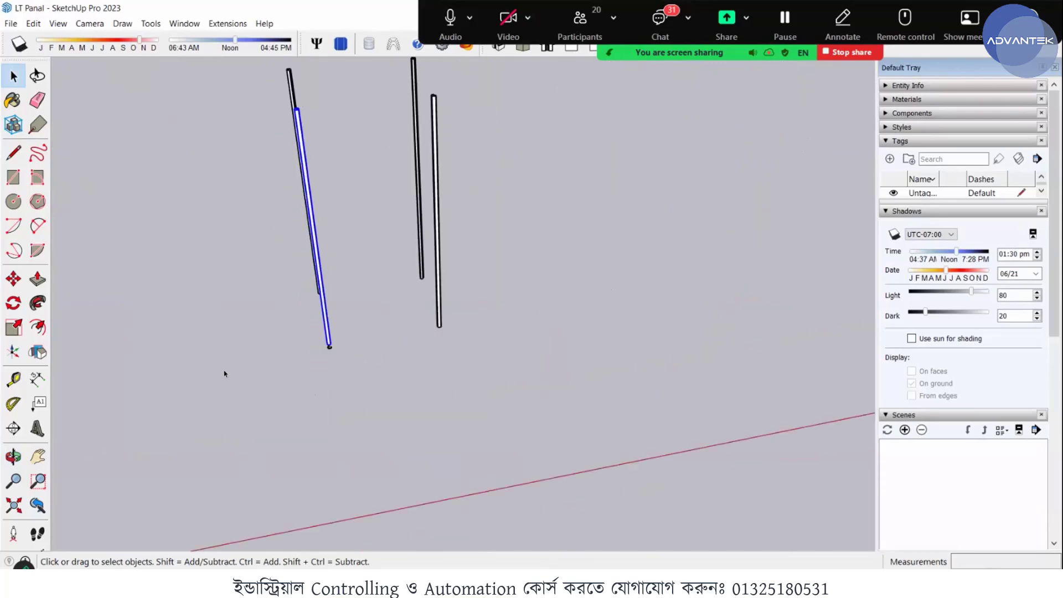
pyautogui.scroll(6, 376, 269)
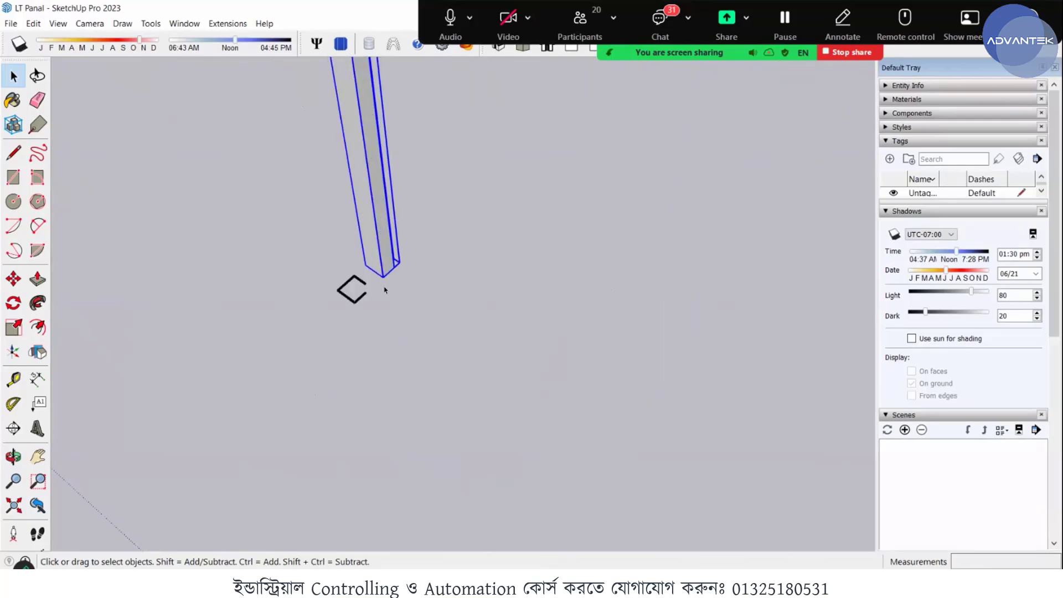
pyautogui.moveTo(385, 289); pyautogui.dragTo(357, 280, button='middle')
pyautogui.press('m')
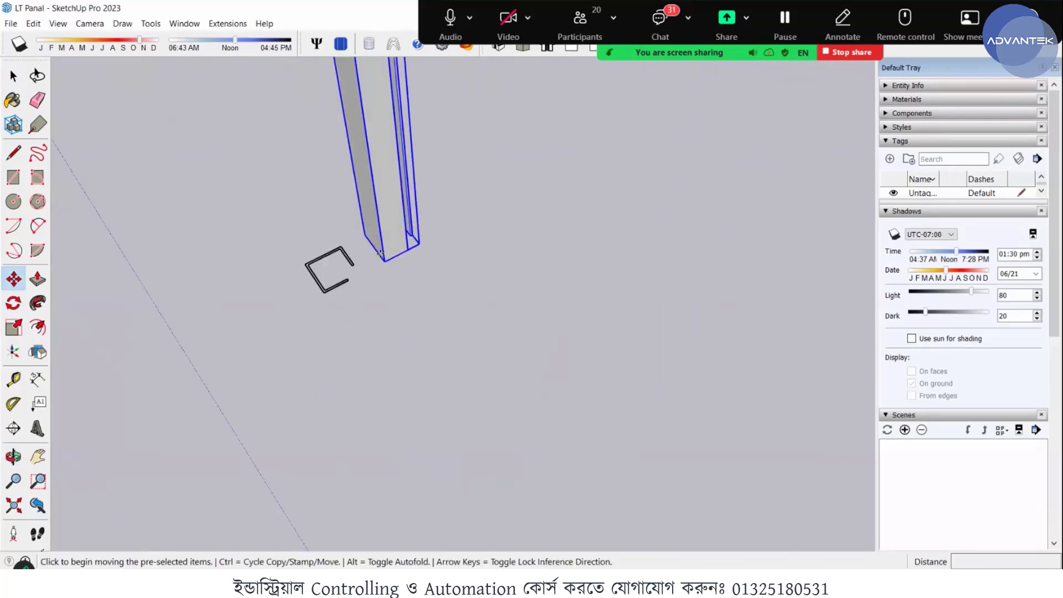
pyautogui.press('ctrl')
pyautogui.click(381, 256)
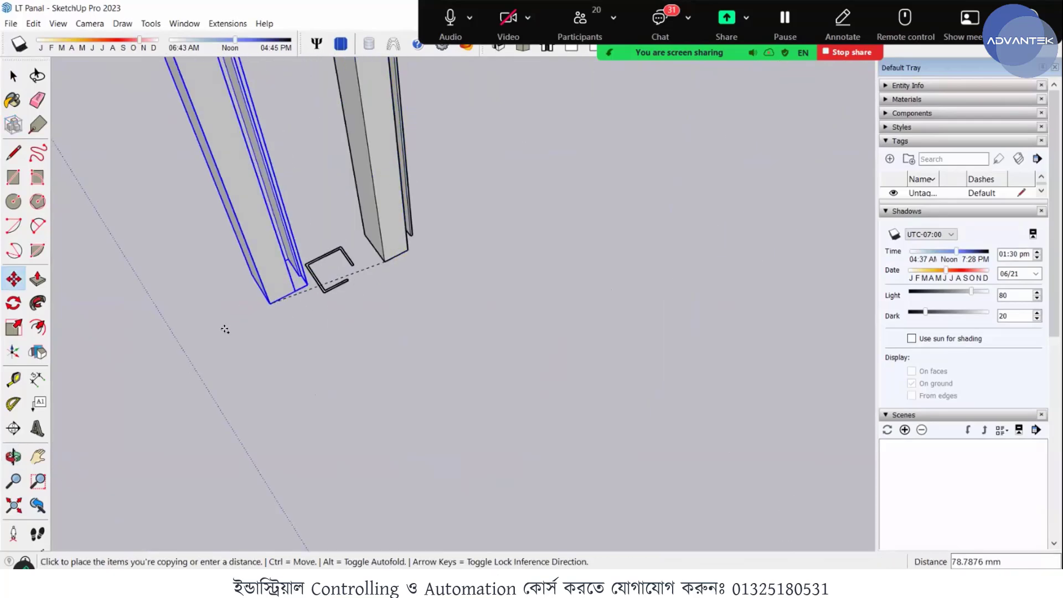
pyautogui.click(302, 325)
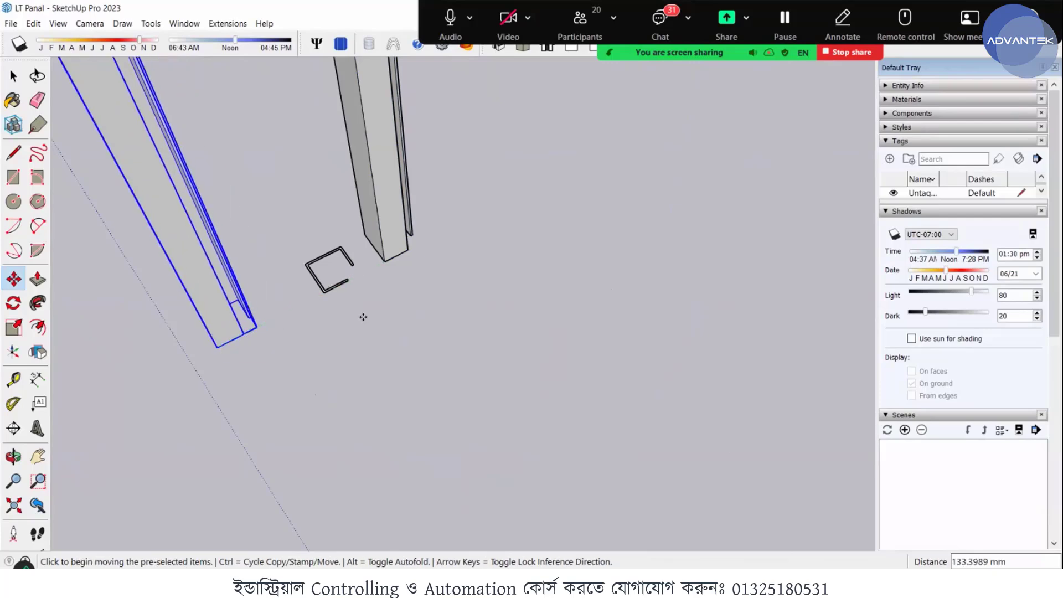
pyautogui.scroll(-8, 363, 316)
pyautogui.press('space')
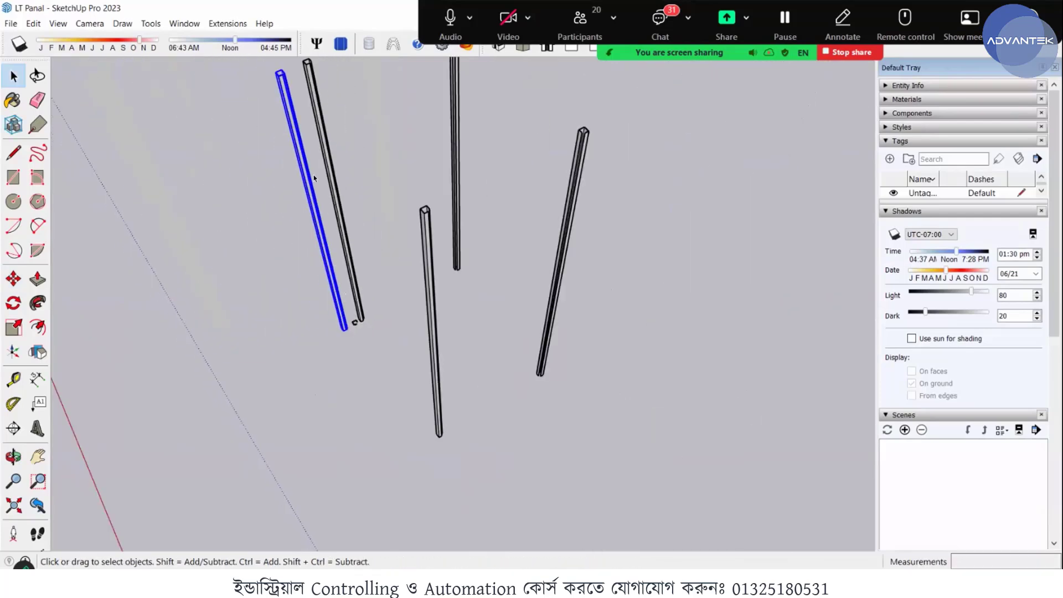
# - Scale the extra post copy down along the blue axis from its top centre grip to about 0.21 of its height
pyautogui.scroll(-1, 313, 179)
pyautogui.moveTo(299, 185); pyautogui.dragTo(311, 213, button='middle')
pyautogui.scroll(6, 332, 177)
pyautogui.moveTo(375, 201); pyautogui.dragTo(414, 198, button='middle')
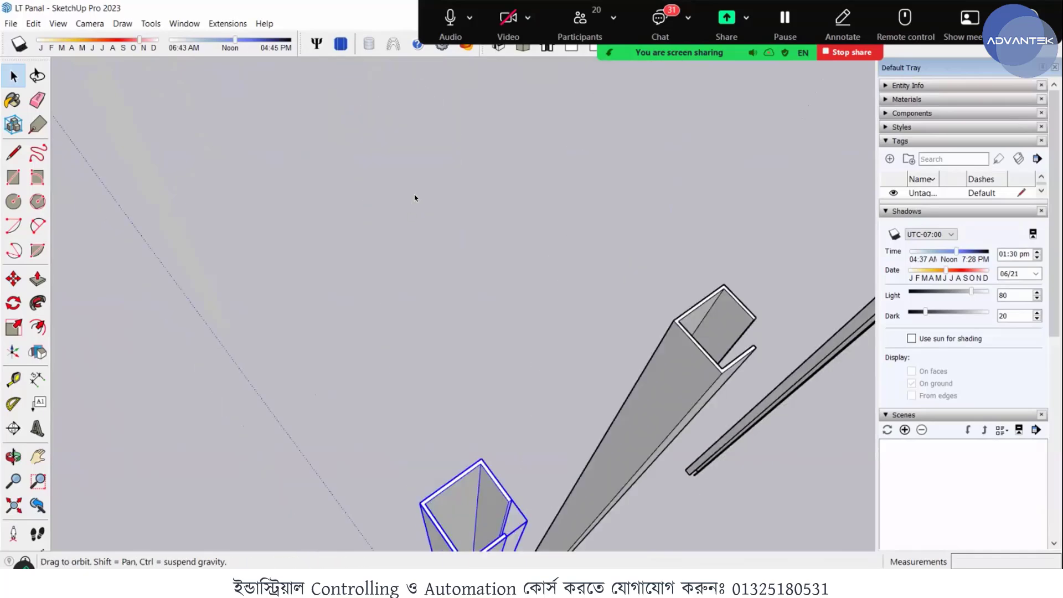
pyautogui.scroll(-5, 414, 198)
pyautogui.scroll(4, 433, 274)
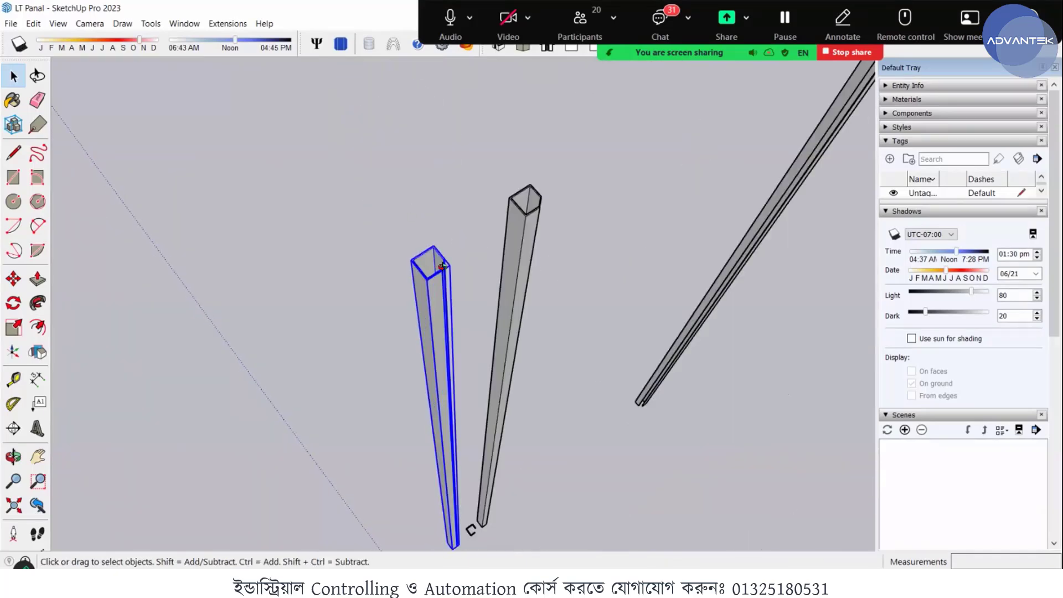
pyautogui.moveTo(433, 265); pyautogui.dragTo(436, 276, button='middle')
pyautogui.scroll(1, 438, 275)
pyautogui.scroll(6, 437, 275)
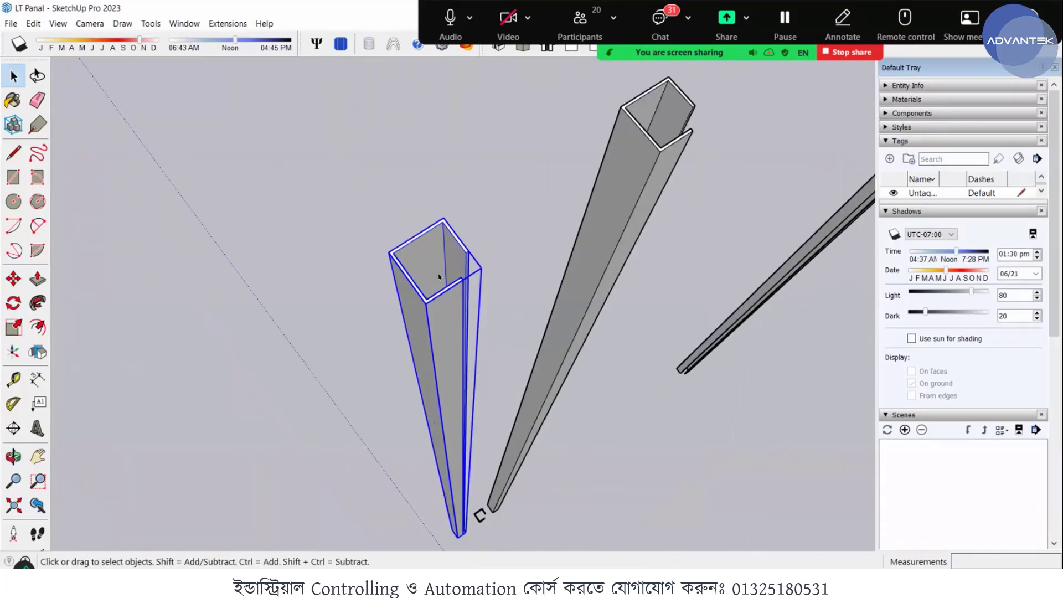
pyautogui.moveTo(351, 294)
pyautogui.mouseDown(button='middle')
pyautogui.moveTo(343, 290)
pyautogui.moveTo(351, 304)
pyautogui.mouseUp(button='middle')
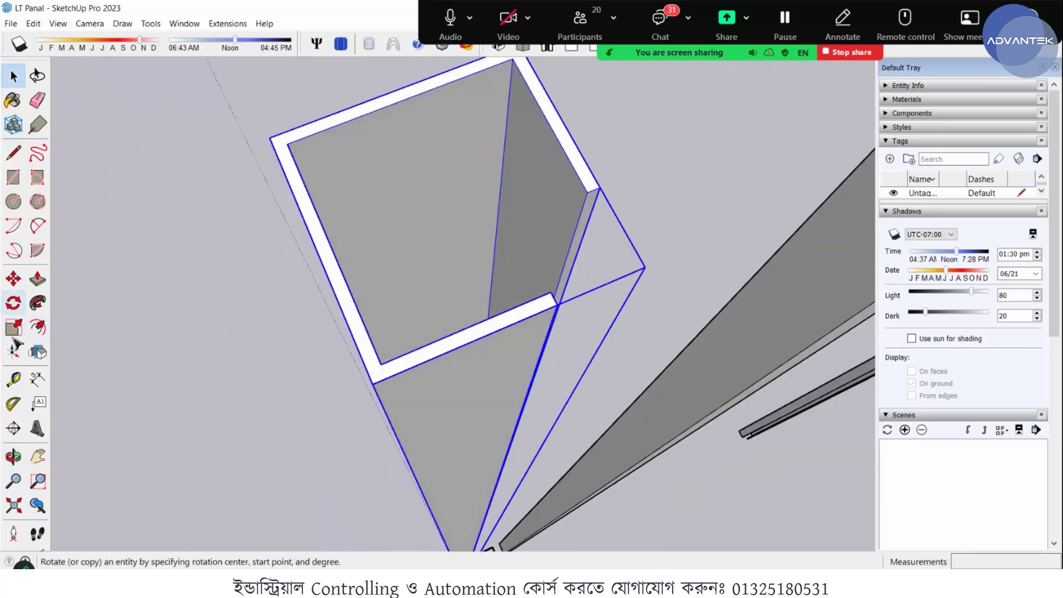
pyautogui.click(446, 195)
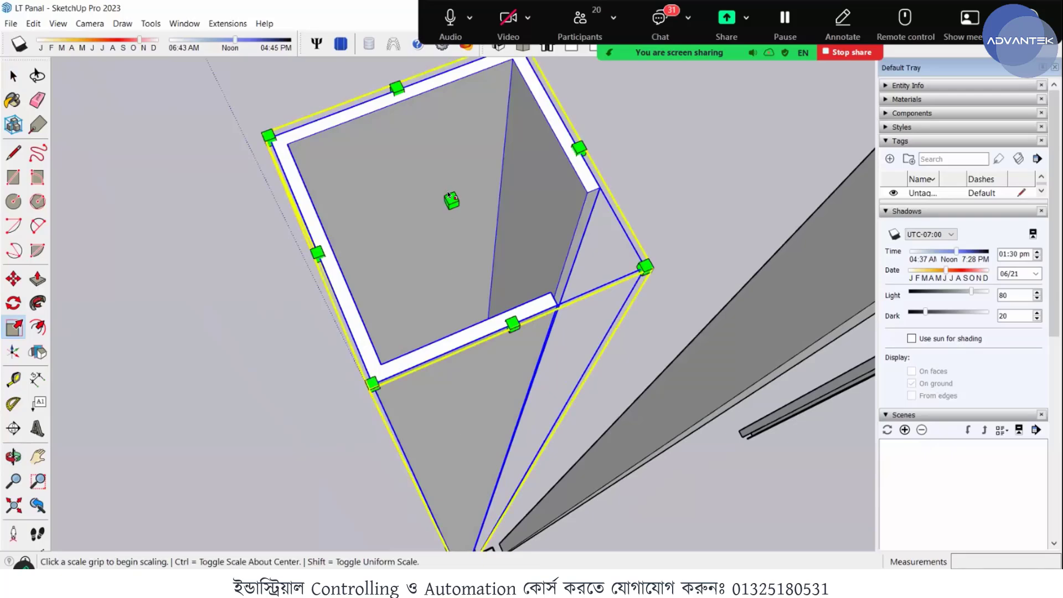
pyautogui.click(472, 348)
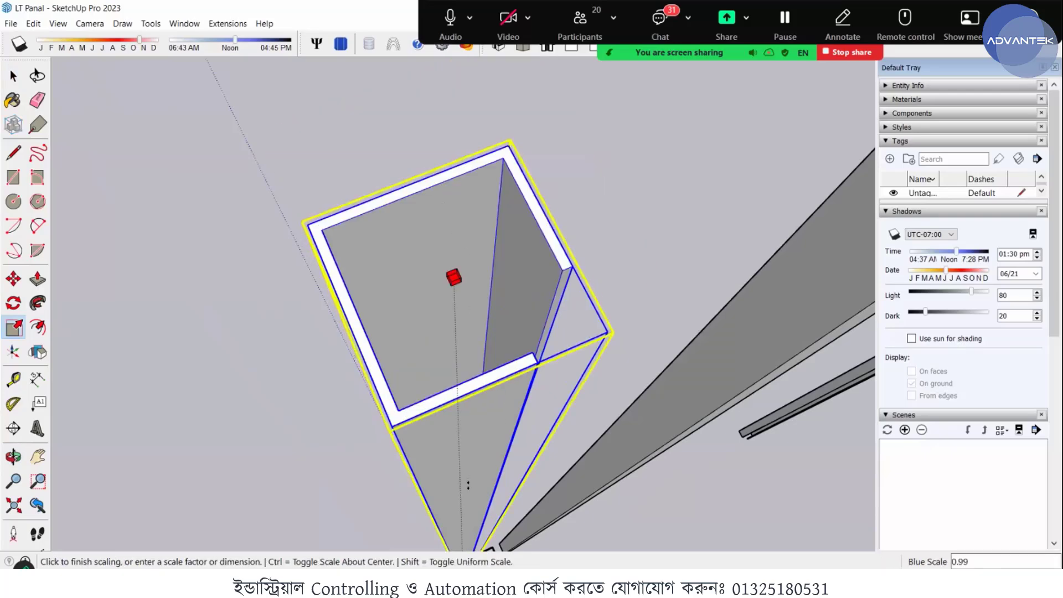
pyautogui.scroll(-5, 410, 263)
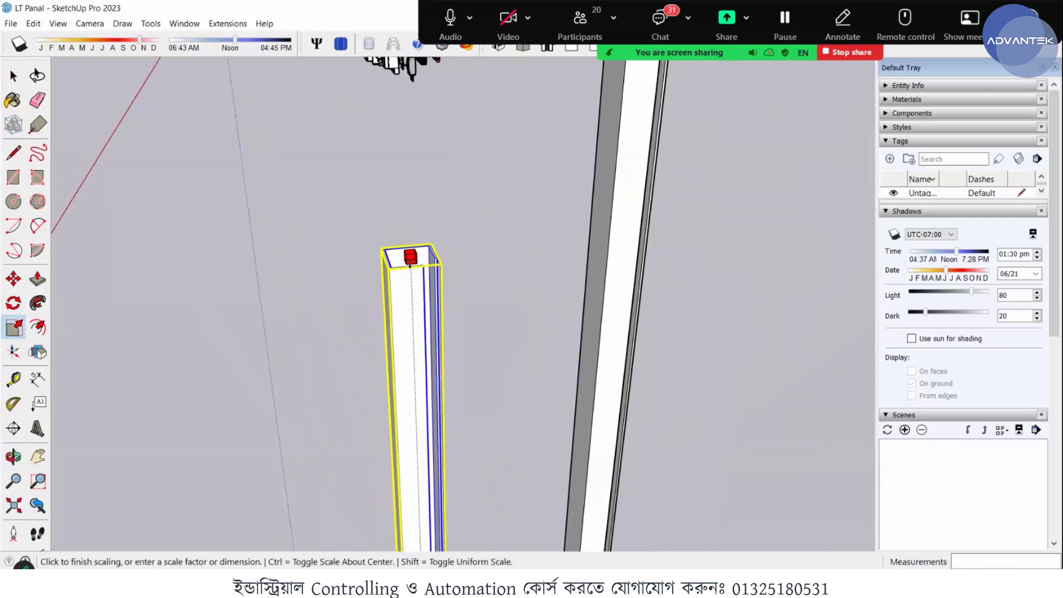
pyautogui.scroll(-4, 425, 236)
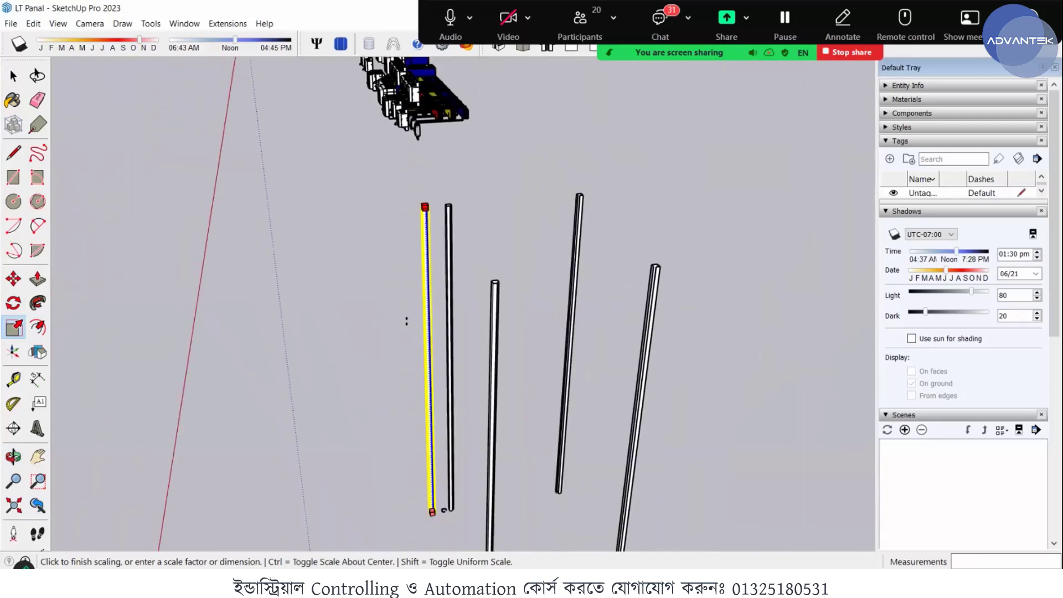
pyautogui.click(432, 459)
pyautogui.scroll(6, 432, 460)
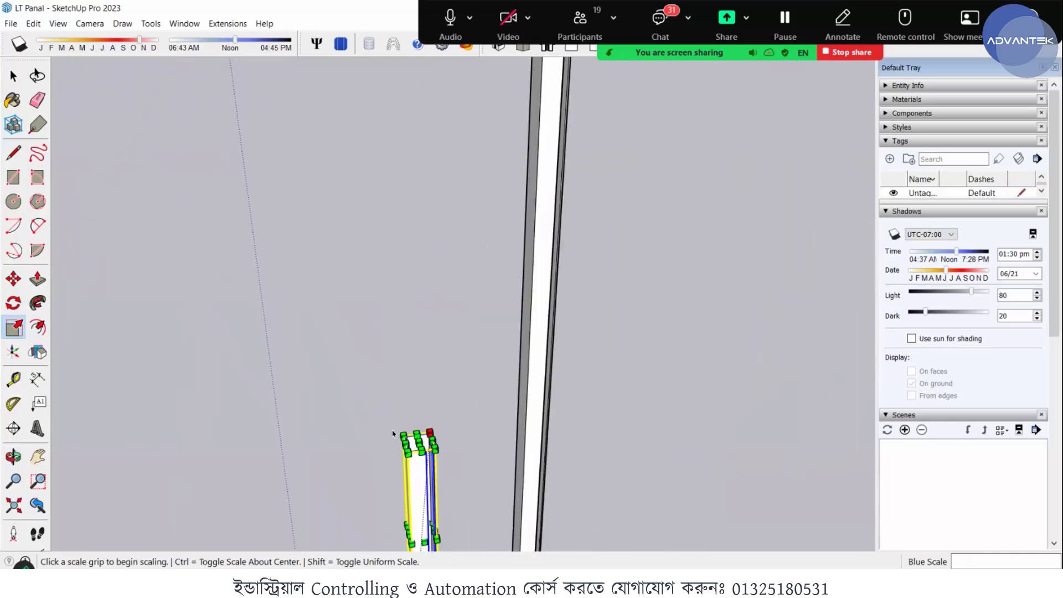
pyautogui.press('space')
pyautogui.moveTo(365, 300); pyautogui.dragTo(404, 315, button='middle')
pyautogui.click(405, 315)
# - Rotate the shortened post copy 90 degrees about the green axis around its bottom corner, laying it along the red axis
pyautogui.scroll(-7, 404, 316)
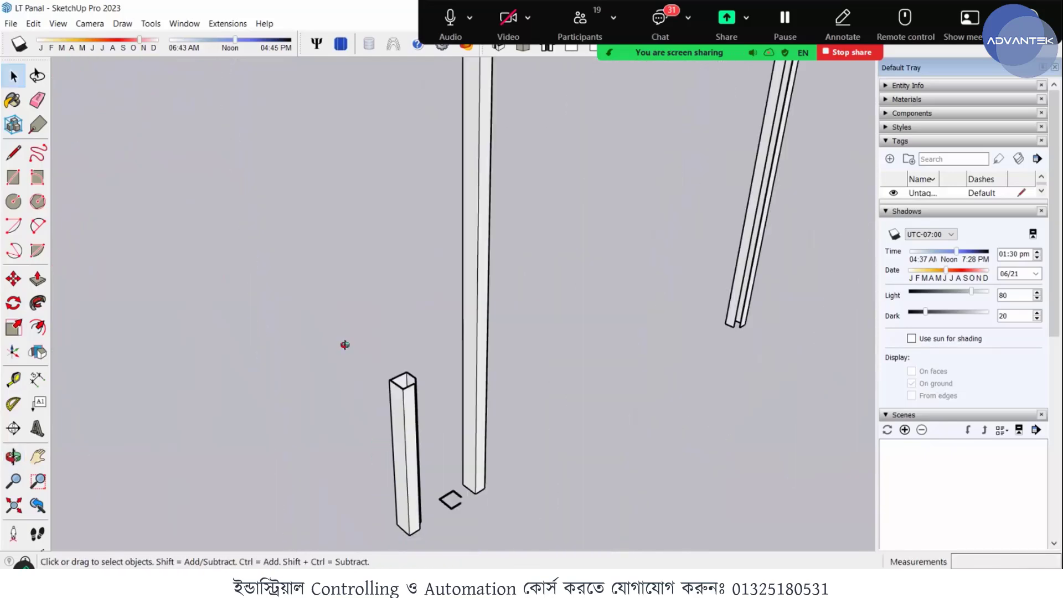
pyautogui.moveTo(344, 346); pyautogui.dragTo(476, 406, button='middle')
pyautogui.scroll(3, 476, 406)
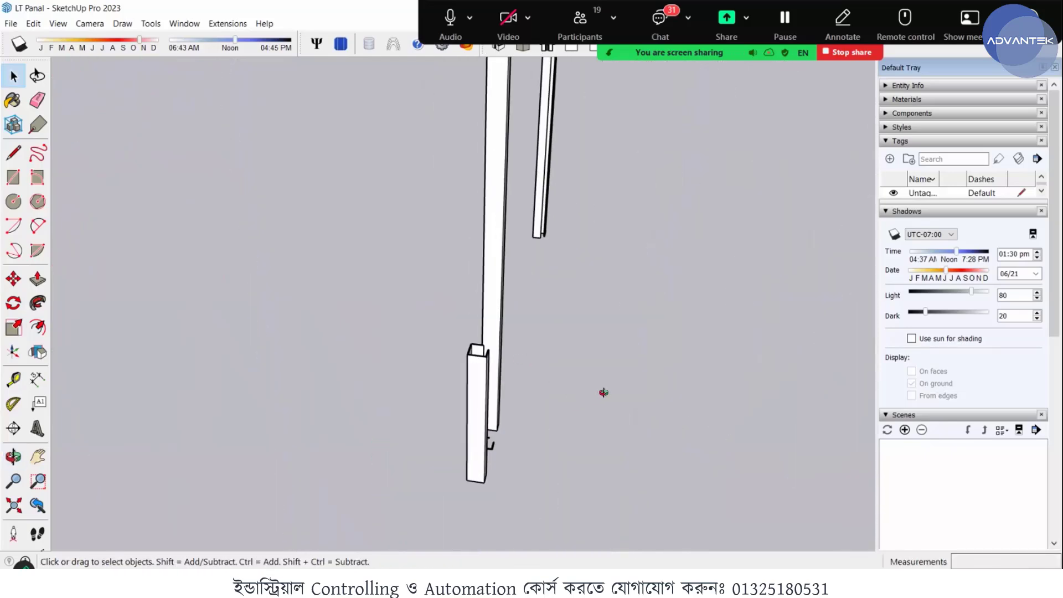
pyautogui.moveTo(603, 394); pyautogui.dragTo(566, 408, button='middle')
pyautogui.click(544, 458)
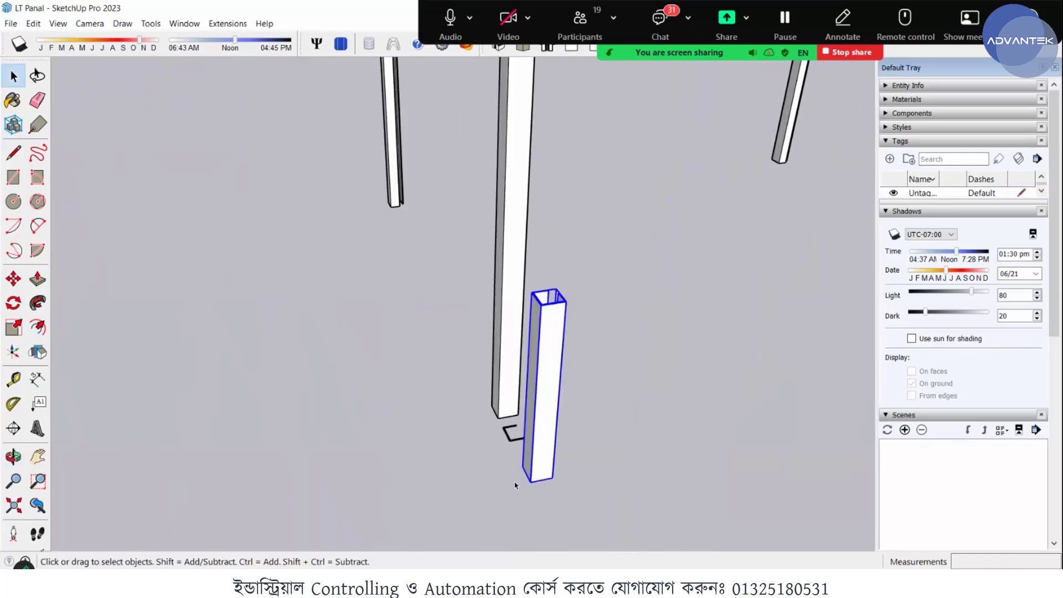
pyautogui.moveTo(517, 487); pyautogui.dragTo(99, 449, button='middle')
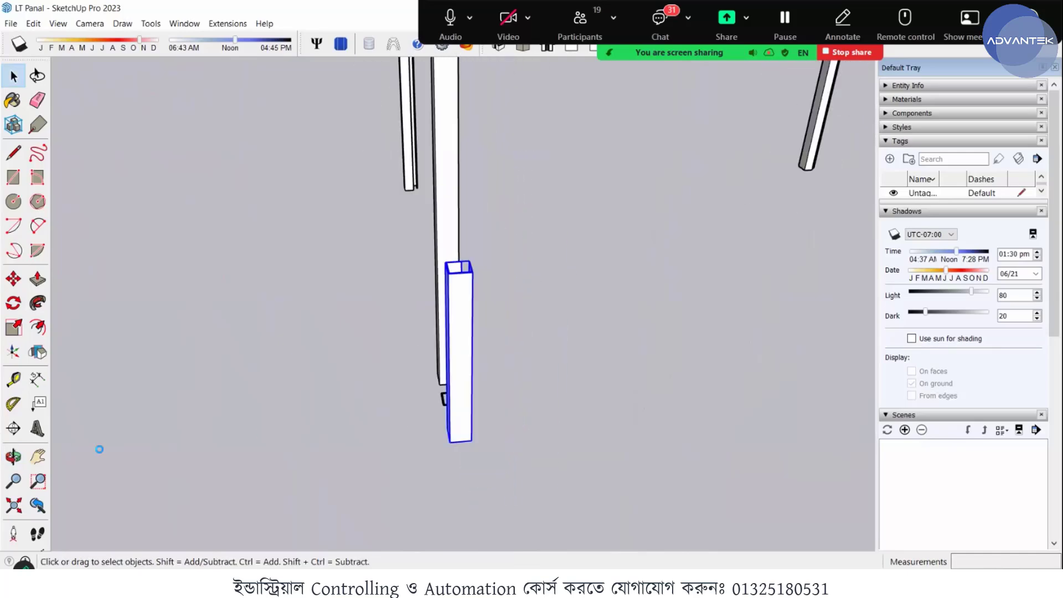
pyautogui.click(14, 305)
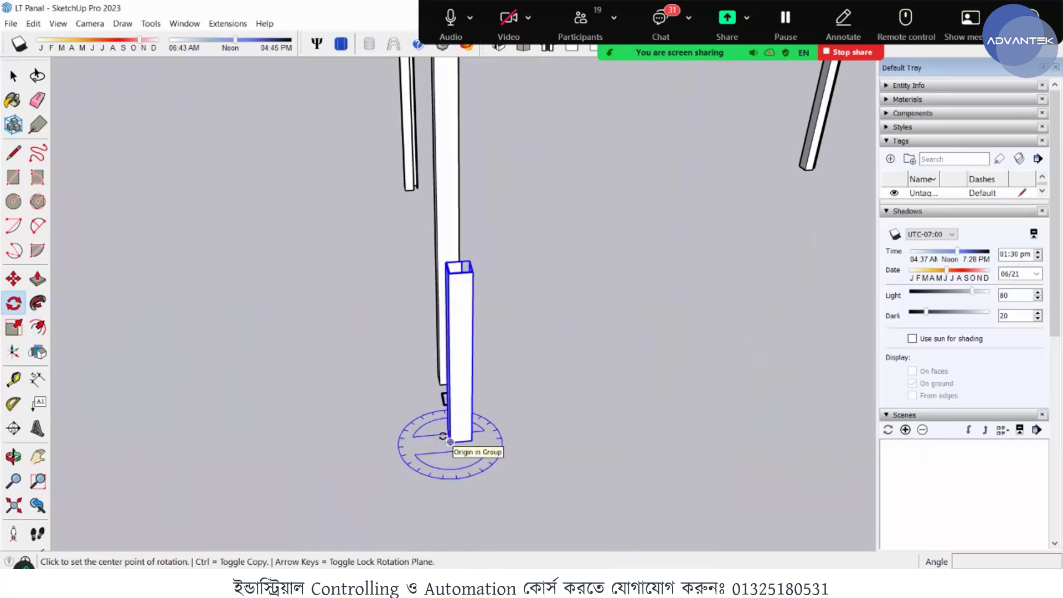
pyautogui.press('Down')
pyautogui.press('Left')
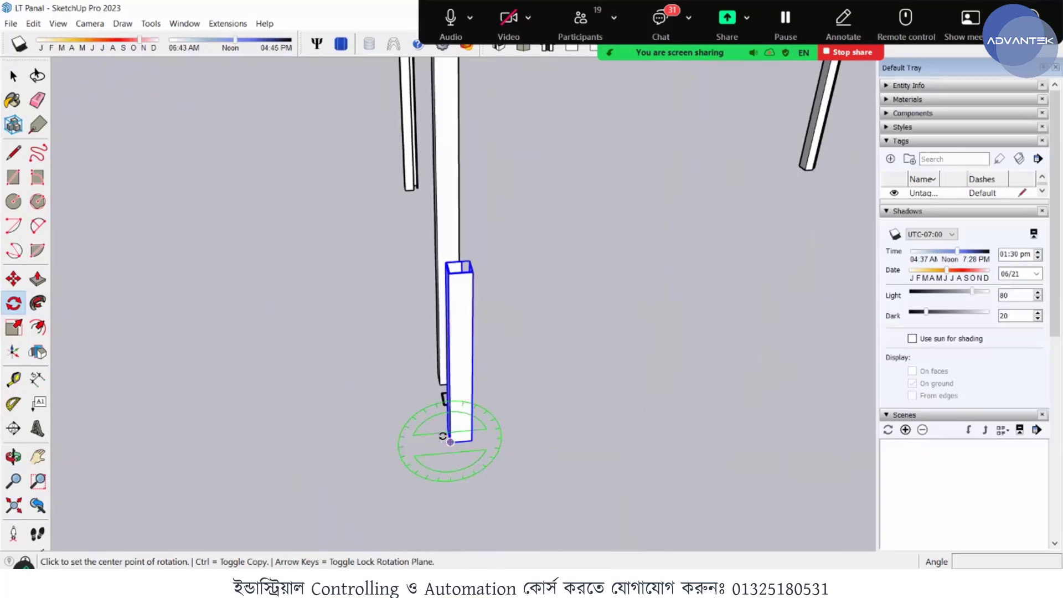
pyautogui.click(450, 441)
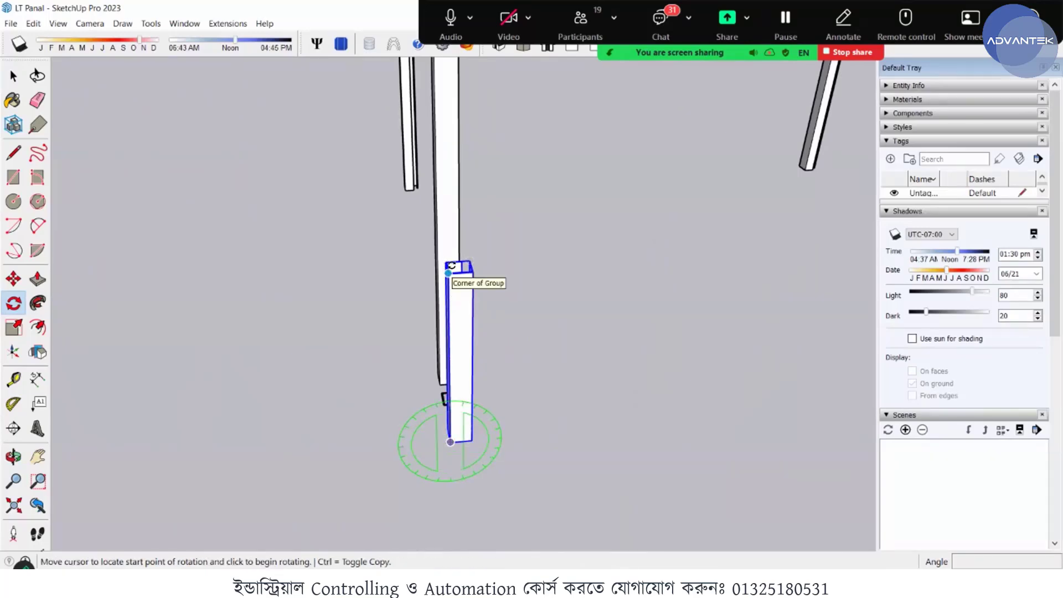
pyautogui.click(448, 273)
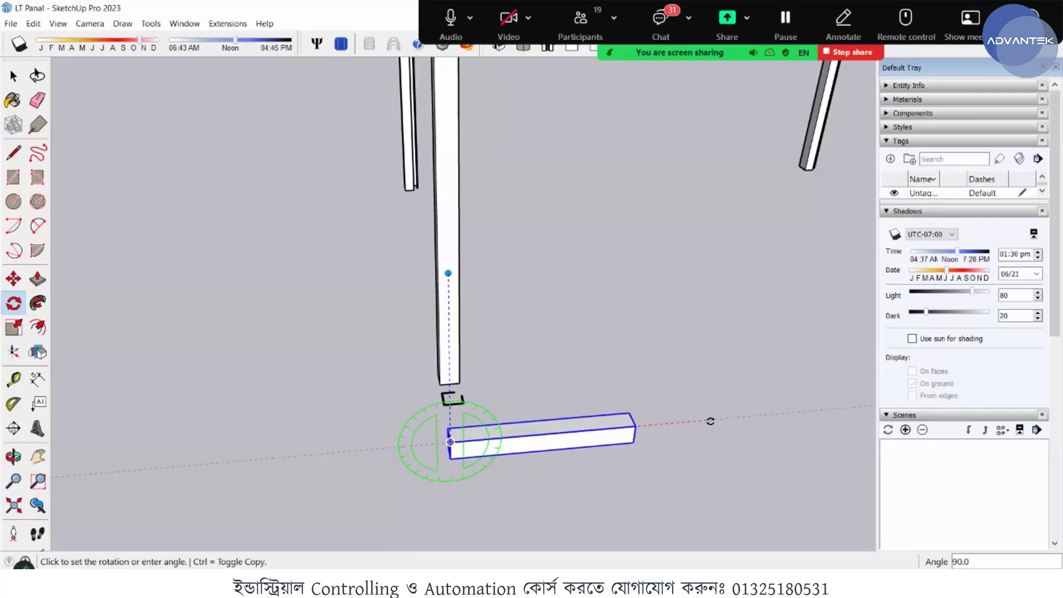
pyautogui.click(520, 423)
pyautogui.moveTo(520, 423); pyautogui.dragTo(500, 464, button='middle')
pyautogui.press('space')
# - Move the horizontal member by its lower end corner onto the bottom corner of the post beside the C-shaped profile outline
pyautogui.scroll(5, 520, 460)
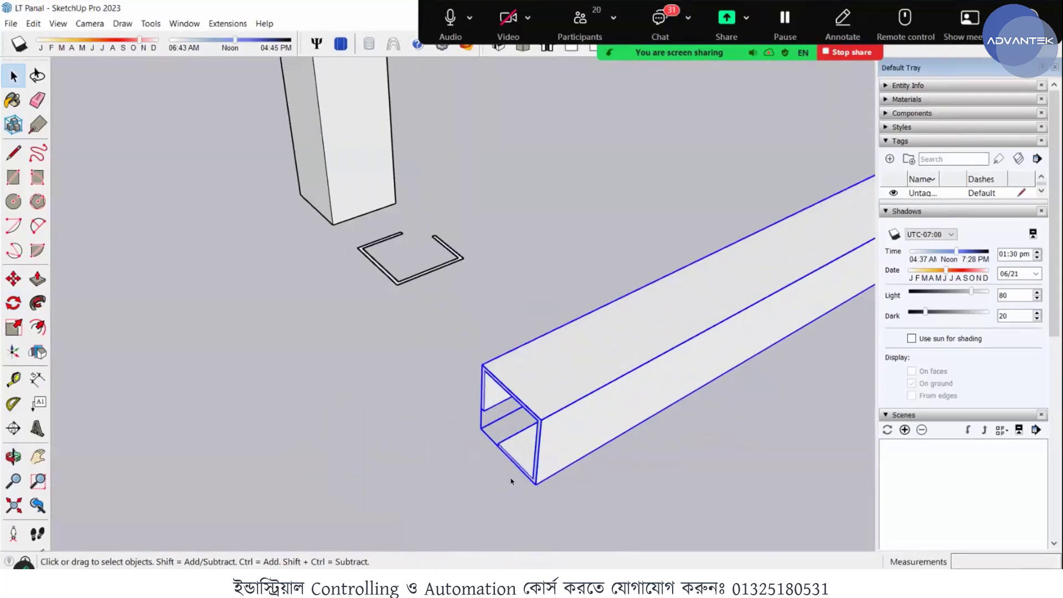
pyautogui.press('m')
pyautogui.scroll(5, 512, 479)
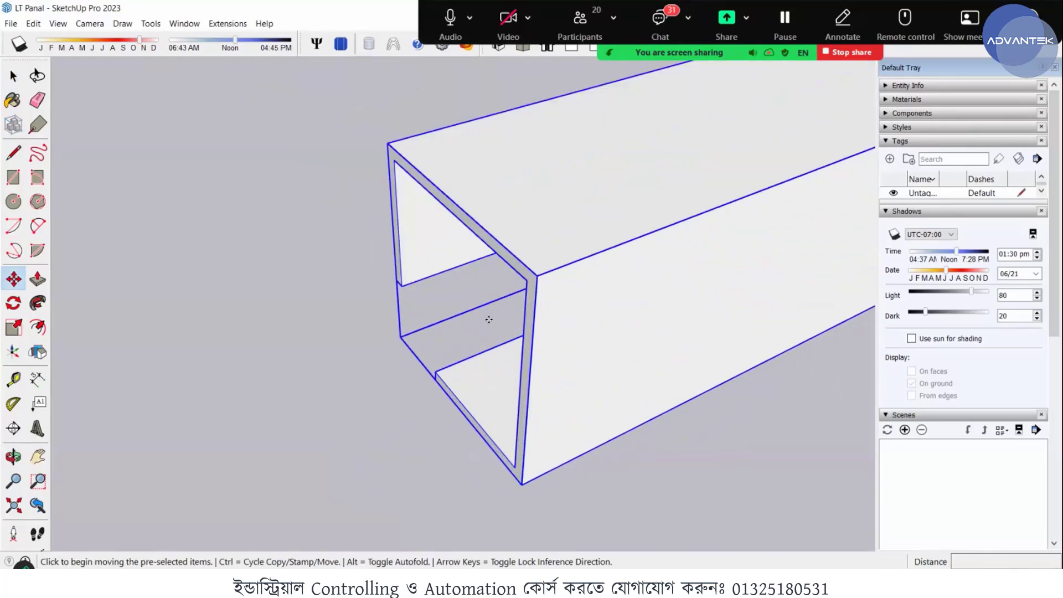
pyautogui.click(522, 485)
pyautogui.scroll(-8, 490, 326)
pyautogui.moveTo(347, 278); pyautogui.dragTo(472, 240, button='middle')
pyautogui.scroll(3, 472, 239)
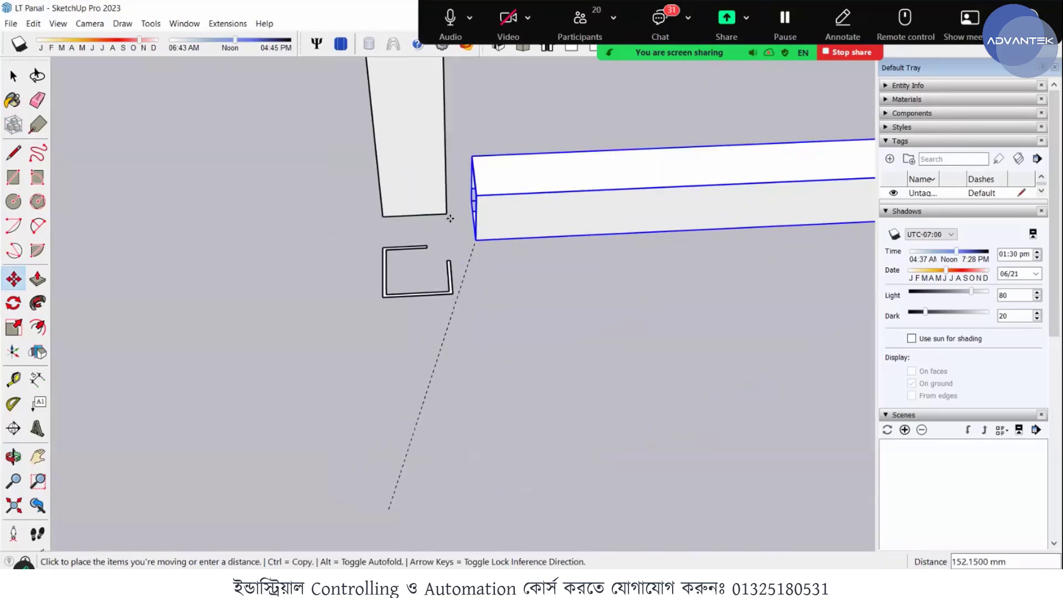
pyautogui.scroll(5, 450, 218)
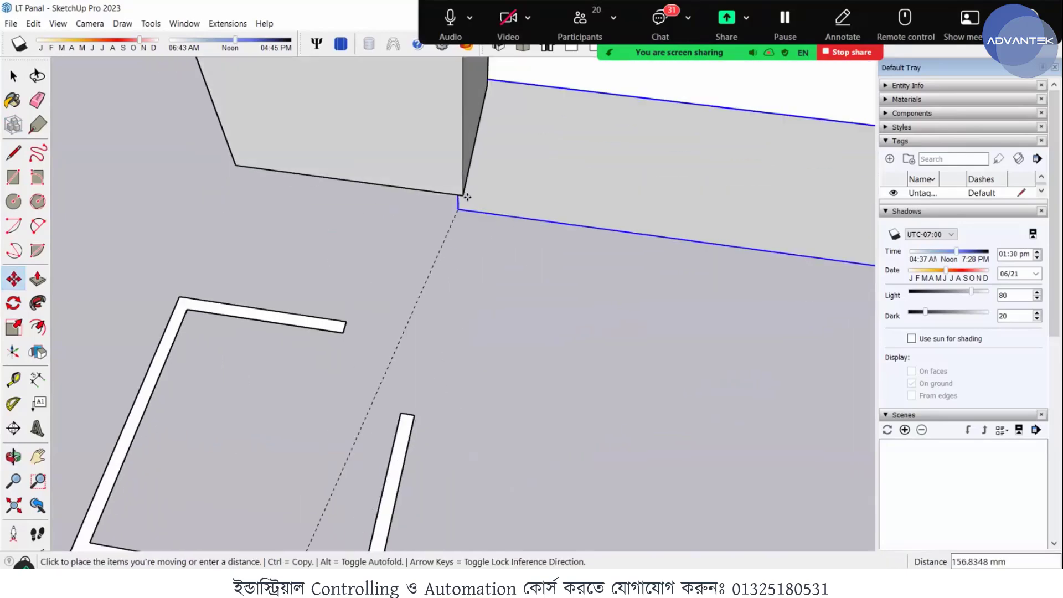
pyautogui.scroll(5, 462, 189)
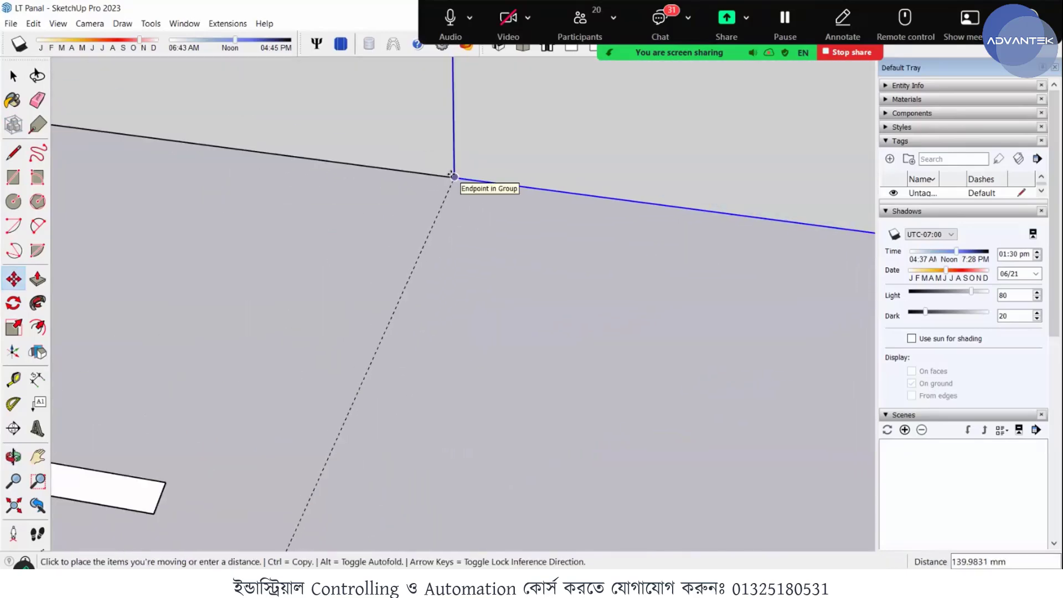
pyautogui.click(499, 185)
pyautogui.scroll(-6, 367, 190)
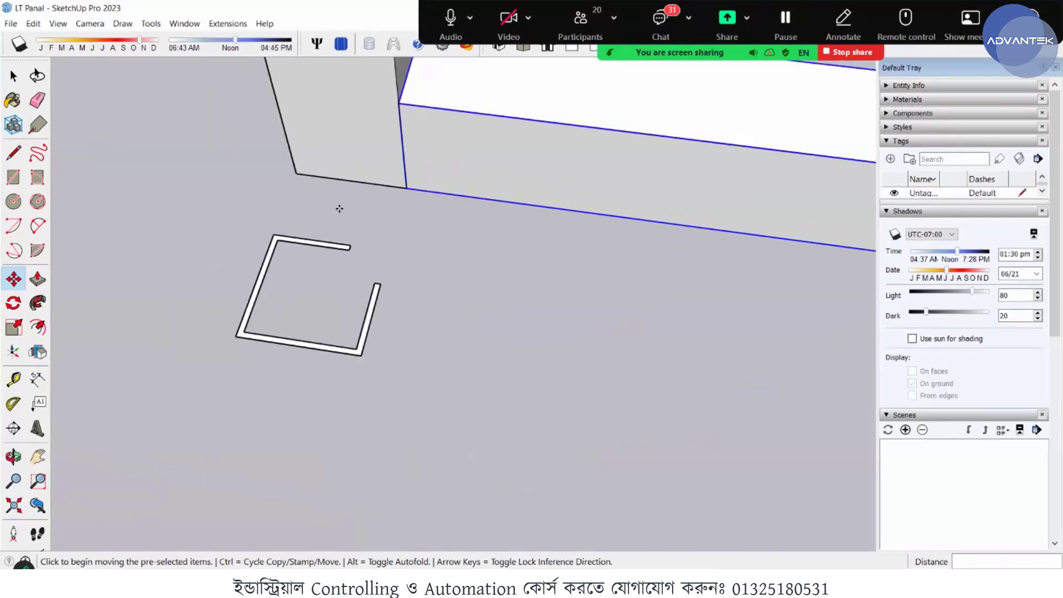
# - Scale the horizontal member lengthwise from its free end's centre grip by about 3.67 to meet the neighbouring post
pyautogui.moveTo(566, 215); pyautogui.dragTo(498, 235, button='middle')
pyautogui.scroll(-3, 514, 238)
pyautogui.scroll(6, 625, 286)
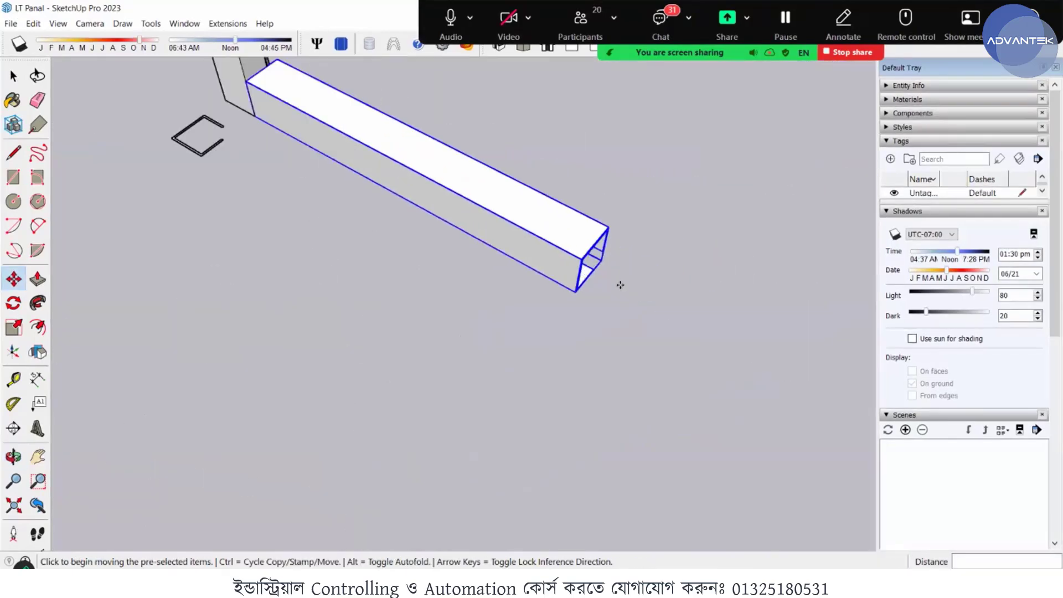
pyautogui.press('space')
pyautogui.scroll(3, 491, 177)
pyautogui.moveTo(330, 171); pyautogui.dragTo(546, 211, button='middle')
pyautogui.scroll(3, 546, 211)
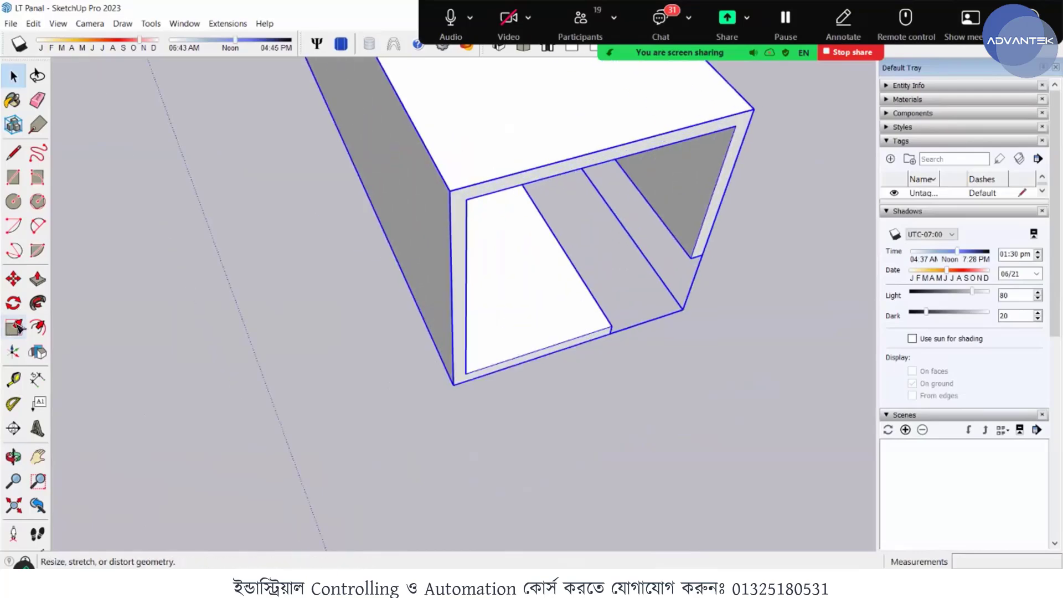
pyautogui.click(596, 257)
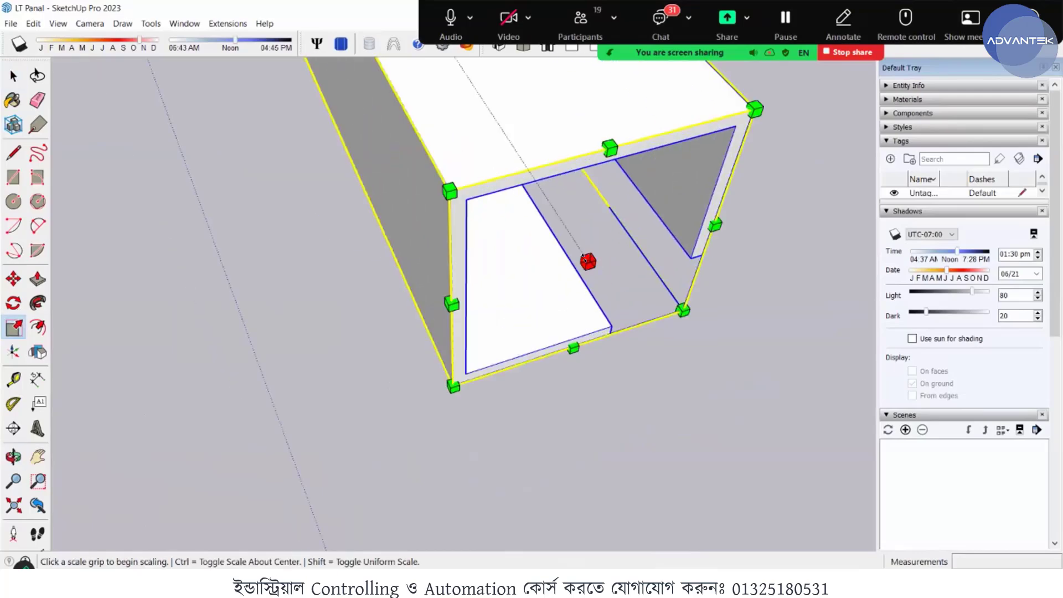
pyautogui.click(584, 256)
pyautogui.scroll(-10, 576, 259)
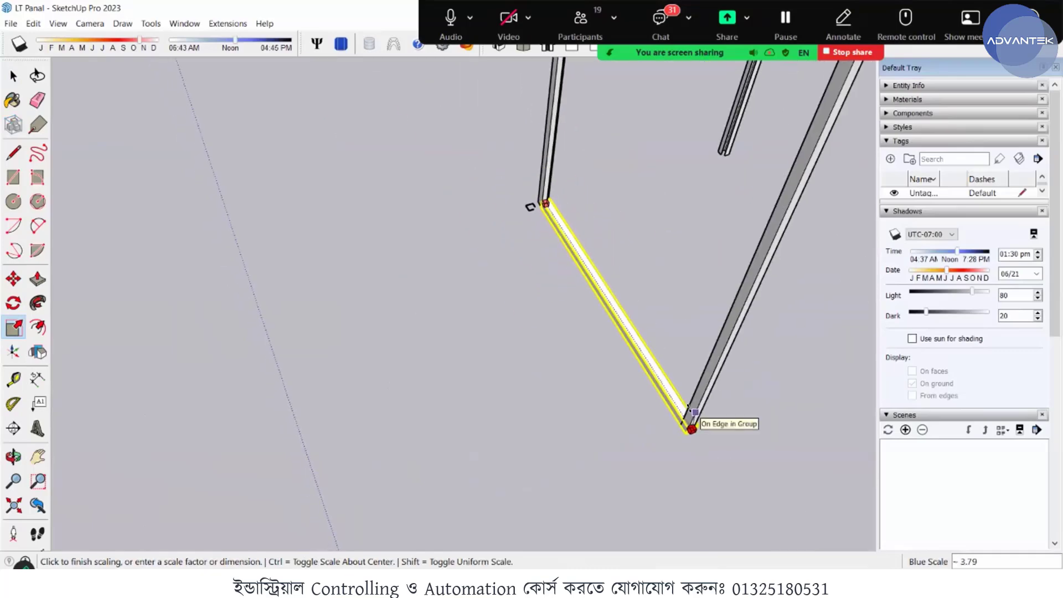
pyautogui.scroll(5, 691, 429)
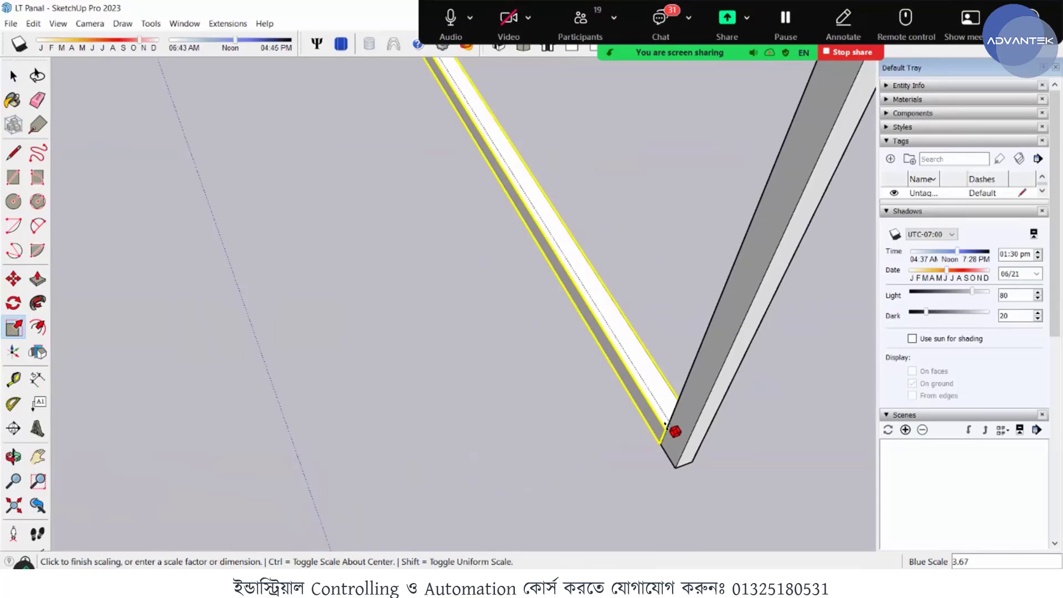
pyautogui.click(666, 425)
pyautogui.moveTo(666, 426); pyautogui.dragTo(644, 356, button='middle')
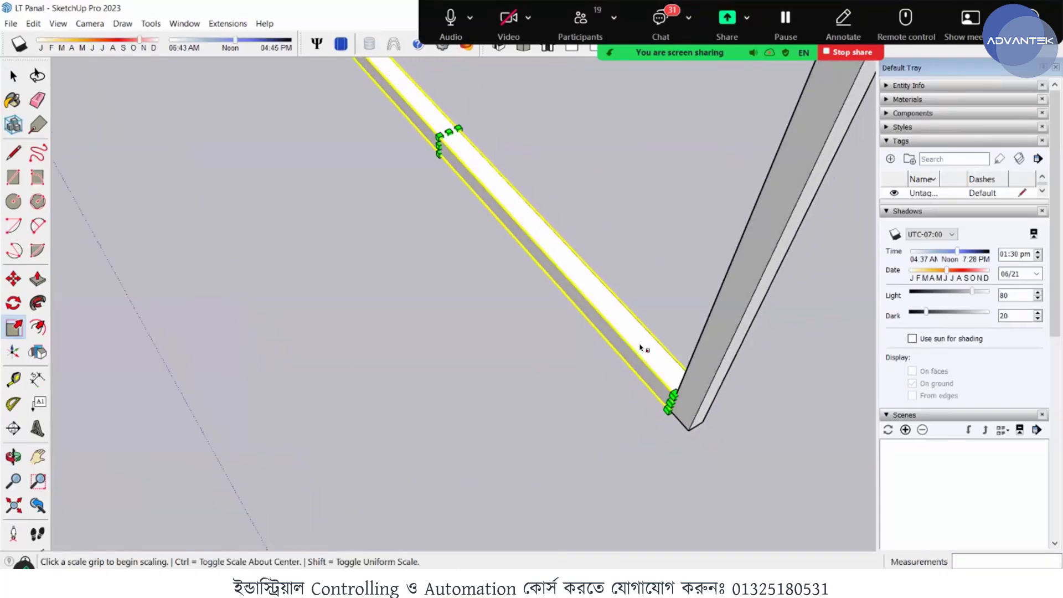
pyautogui.press('space')
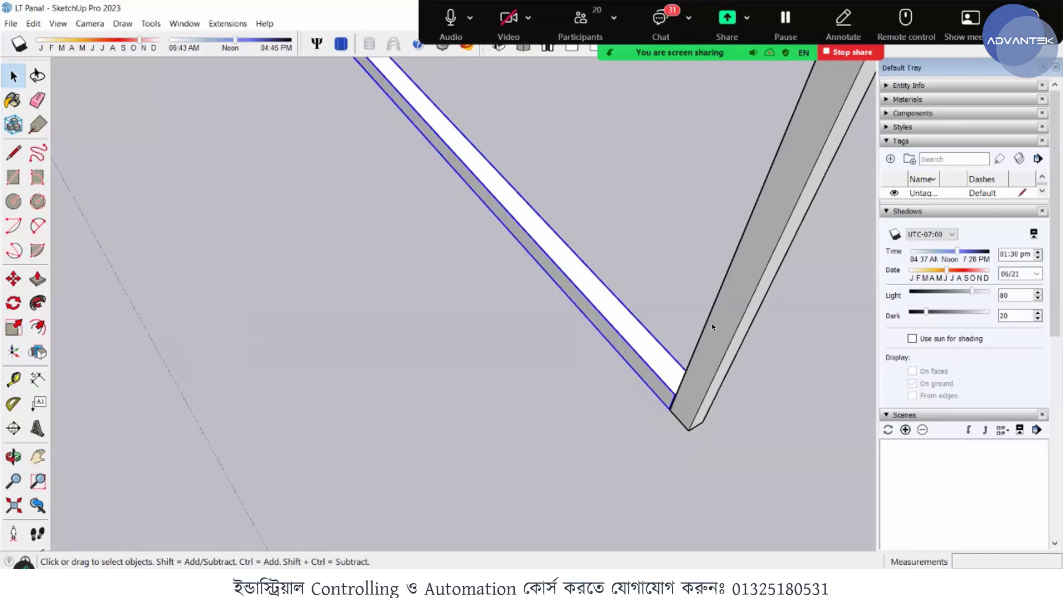
# - Examine the bottom rail and its joints with both corner posts from several angles
pyautogui.moveTo(715, 320); pyautogui.dragTo(474, 327, button='middle')
pyautogui.scroll(-5, 468, 306)
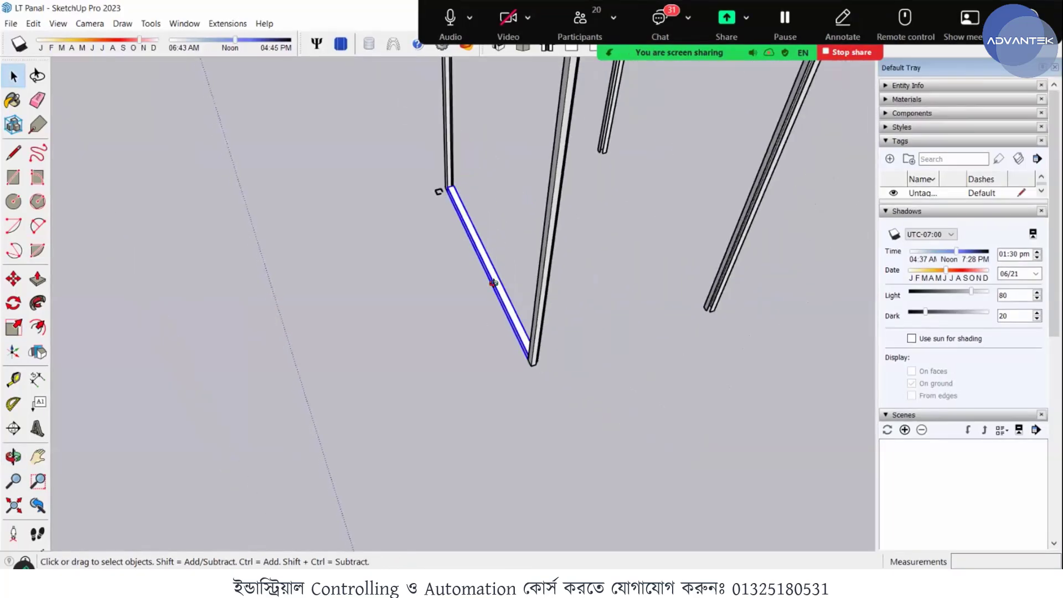
pyautogui.moveTo(493, 284)
pyautogui.mouseDown(button='middle')
pyautogui.moveTo(574, 285)
pyautogui.moveTo(529, 284)
pyautogui.mouseUp(button='middle')
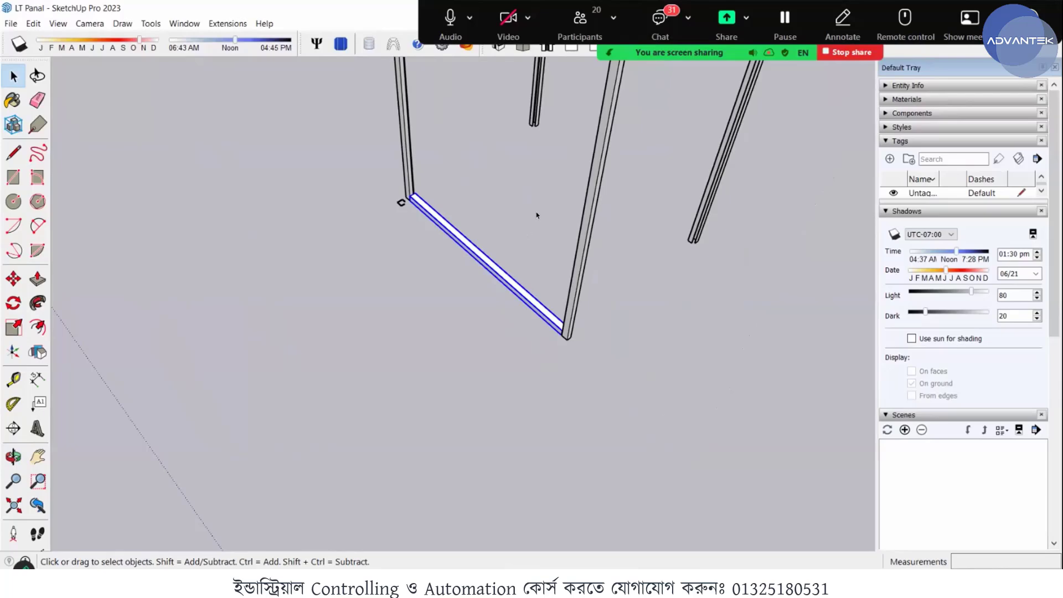
pyautogui.click(541, 302)
pyautogui.scroll(3, 540, 304)
pyautogui.moveTo(541, 304)
pyautogui.mouseDown(button='middle')
pyautogui.moveTo(567, 299)
pyautogui.moveTo(466, 282)
pyautogui.moveTo(473, 239)
pyautogui.mouseUp(button='middle')
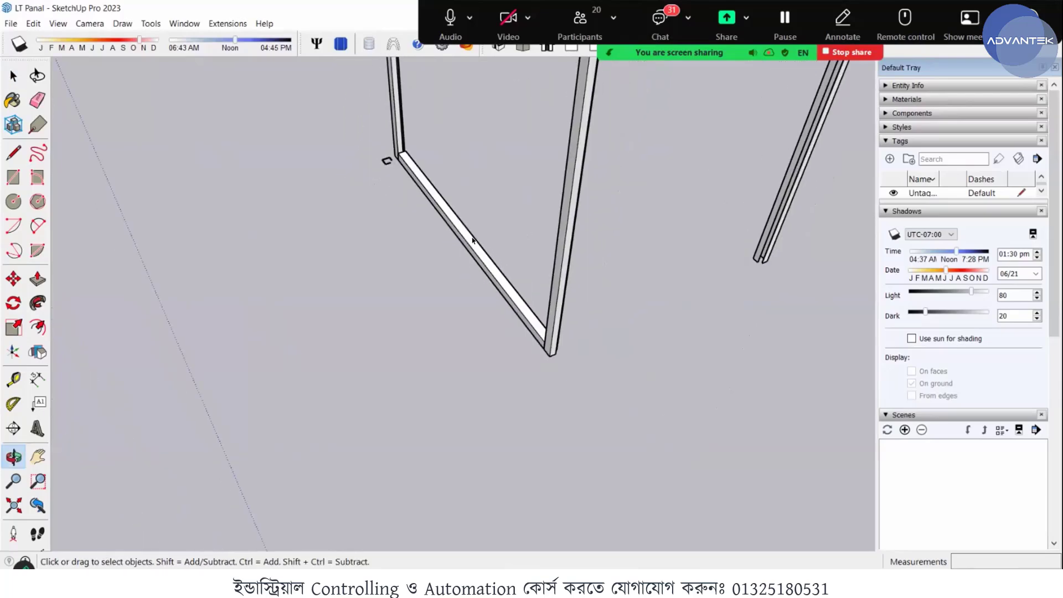
pyautogui.click(474, 239)
pyautogui.moveTo(554, 354); pyautogui.dragTo(583, 288, button='middle')
pyautogui.scroll(2, 583, 288)
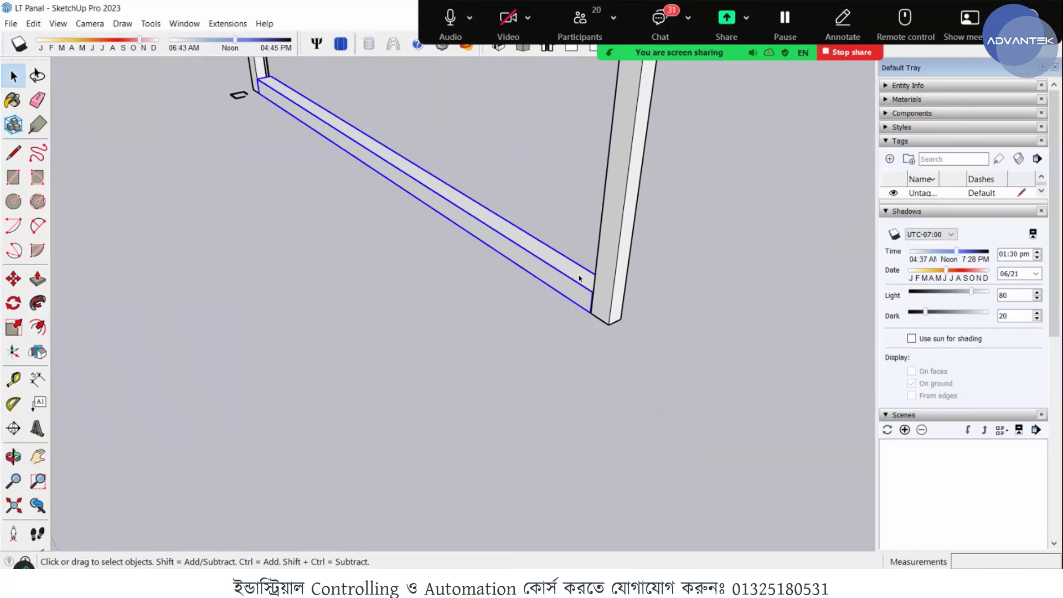
pyautogui.moveTo(581, 303); pyautogui.dragTo(304, 252, button='middle')
pyautogui.scroll(2, 207, 321)
pyautogui.moveTo(373, 257); pyautogui.dragTo(276, 255, button='middle')
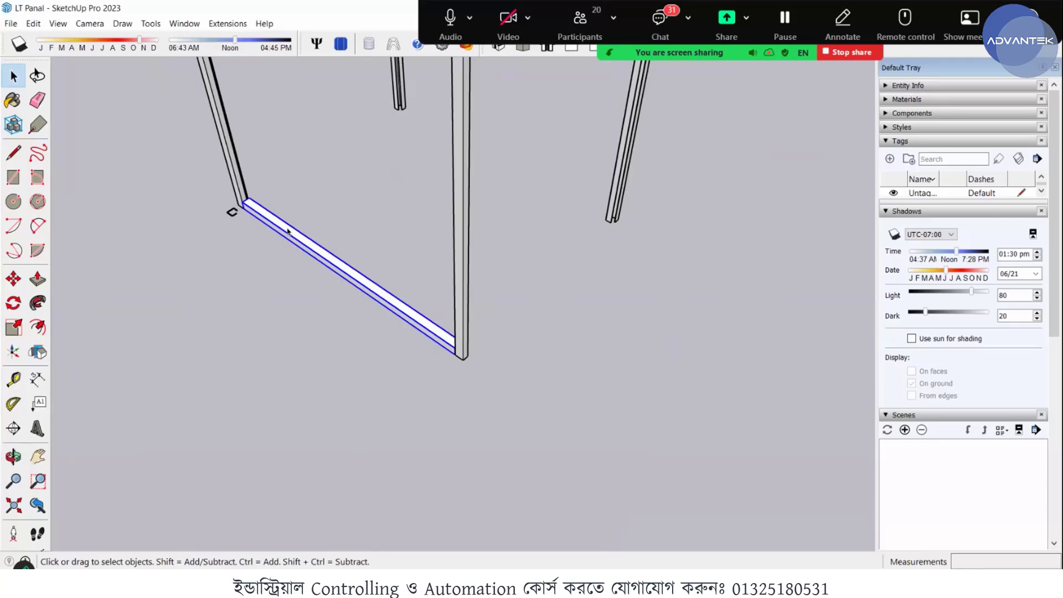
pyautogui.moveTo(283, 230); pyautogui.dragTo(276, 221, button='middle')
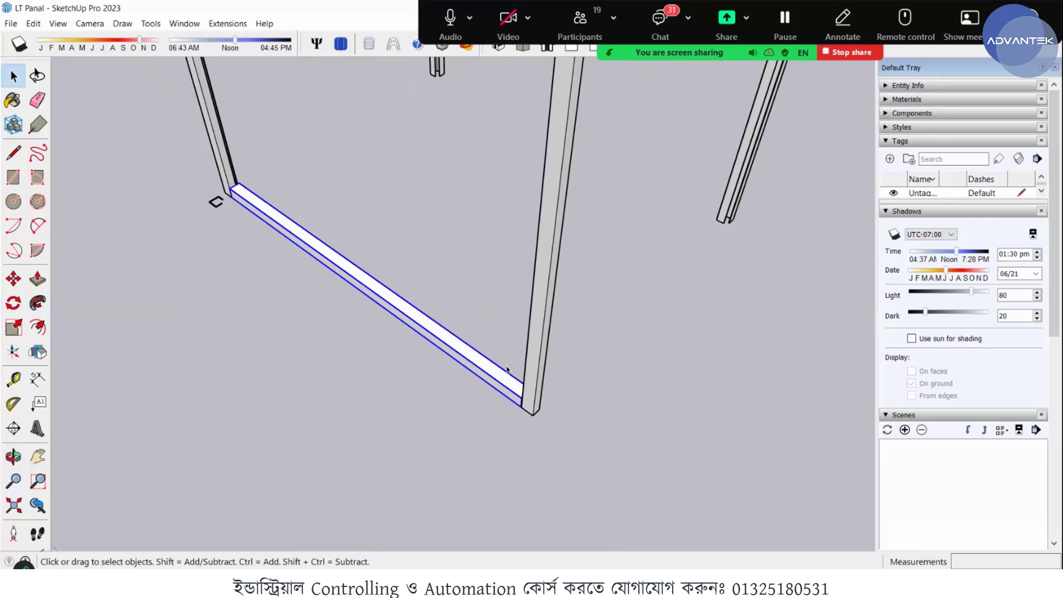
pyautogui.moveTo(506, 370); pyautogui.dragTo(574, 347, button='middle')
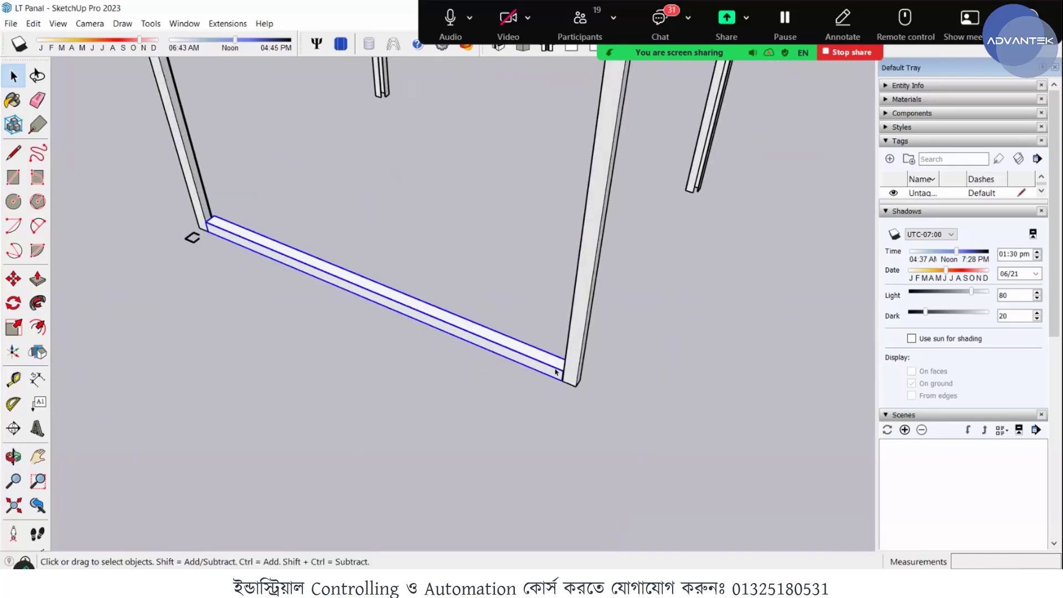
pyautogui.moveTo(555, 373); pyautogui.dragTo(546, 367, button='middle')
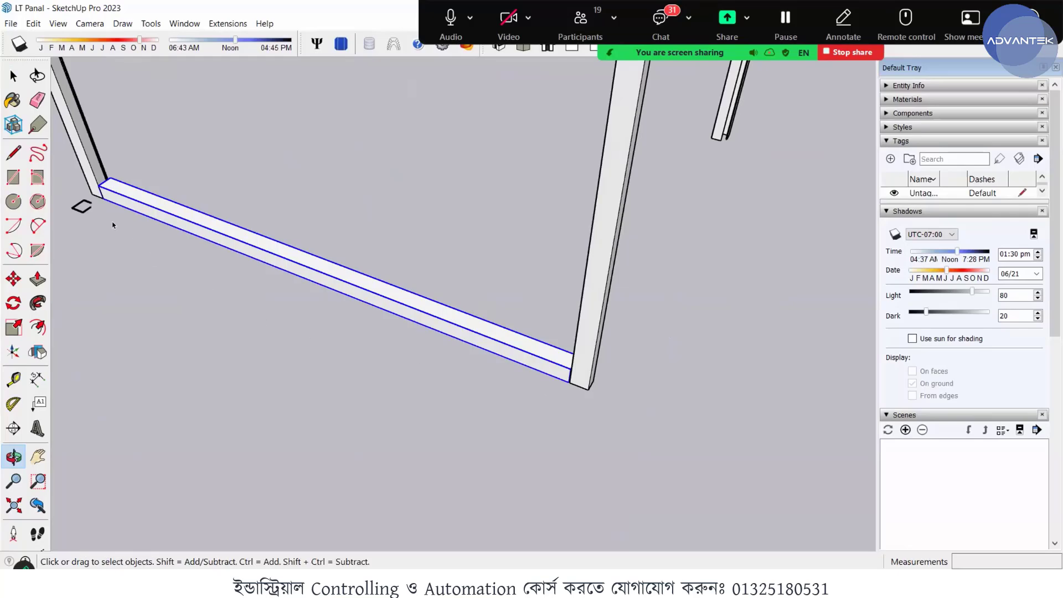
pyautogui.scroll(-3, 112, 225)
pyautogui.moveTo(153, 221); pyautogui.dragTo(396, 358, button='middle')
pyautogui.press('m')
pyautogui.moveTo(459, 324); pyautogui.dragTo(213, 313, button='middle')
pyautogui.scroll(4, 215, 313)
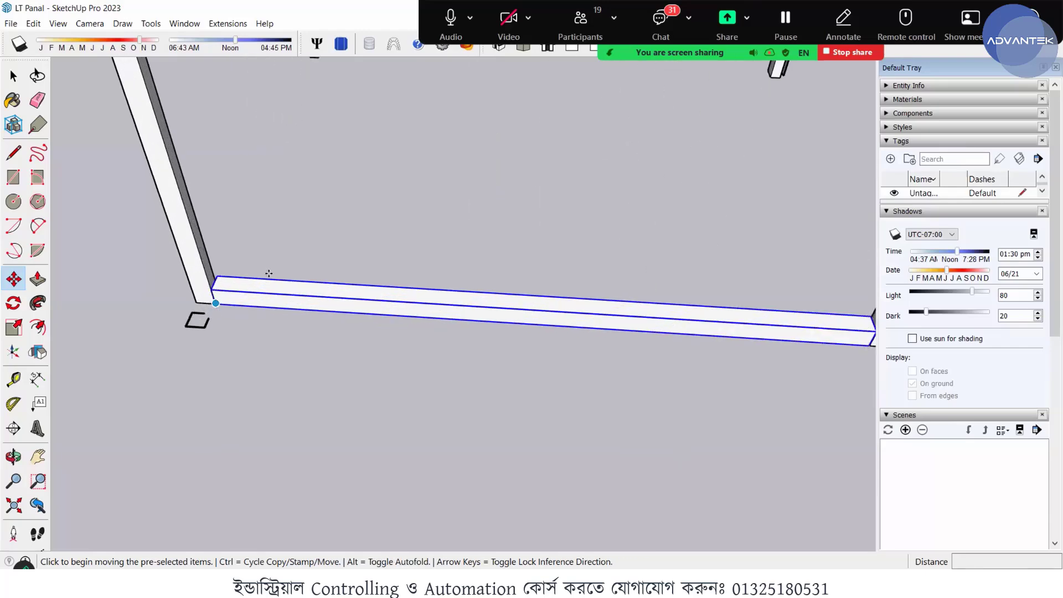
pyautogui.moveTo(267, 273); pyautogui.dragTo(458, 326, button='middle')
pyautogui.scroll(-3, 645, 503)
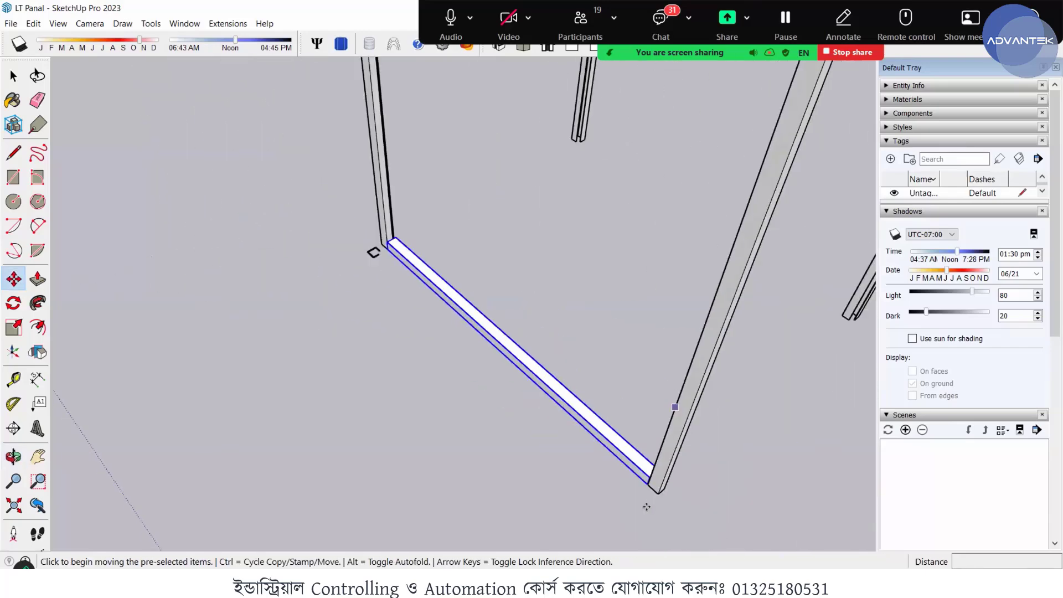
pyautogui.scroll(4, 653, 486)
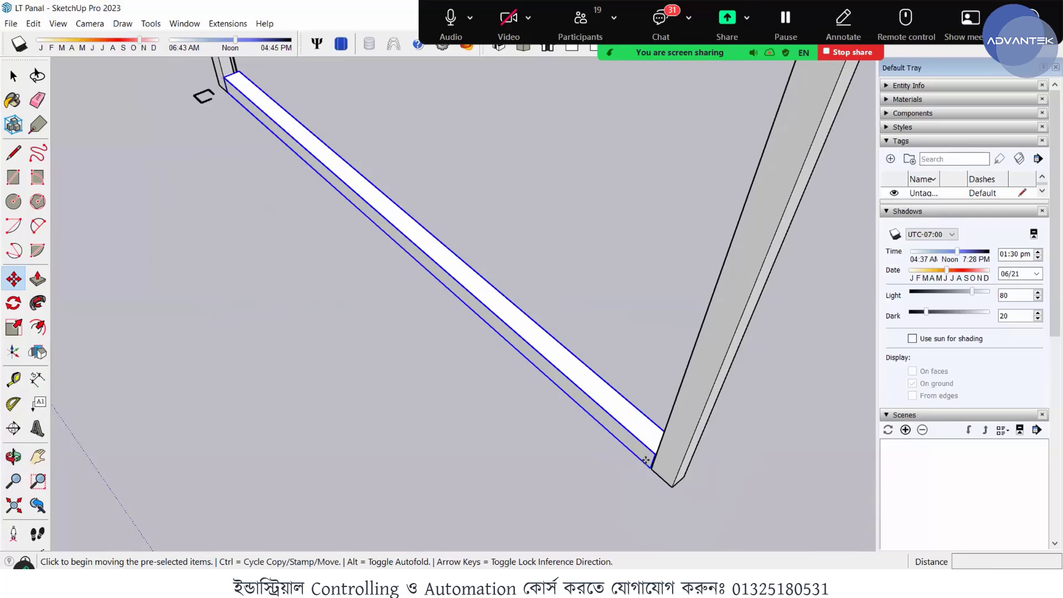
pyautogui.click(651, 468)
pyautogui.press('ctrl')
pyautogui.scroll(-6, 515, 418)
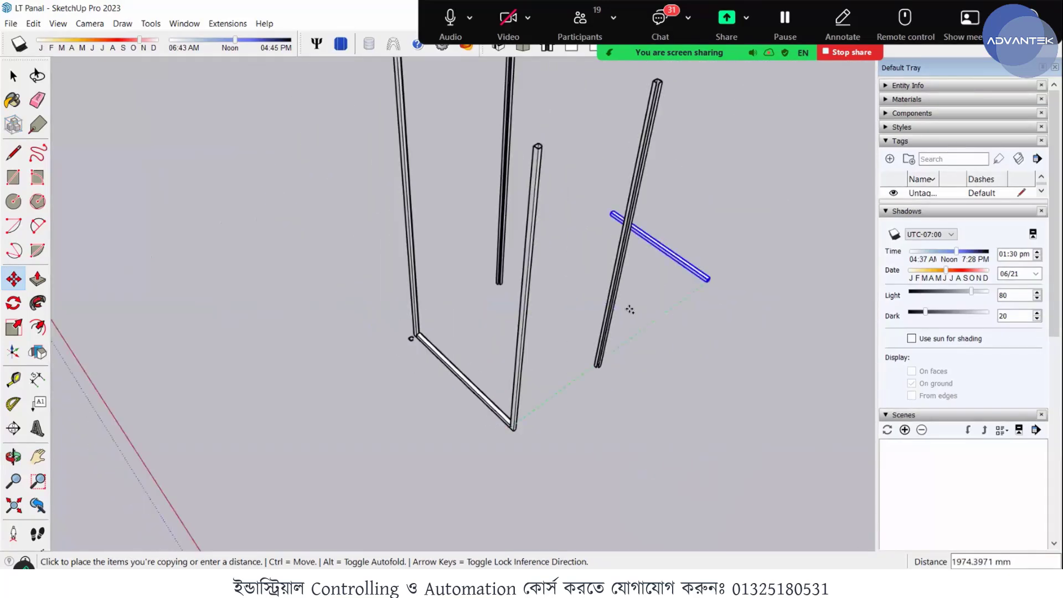
pyautogui.scroll(1, 605, 338)
pyautogui.scroll(6, 593, 365)
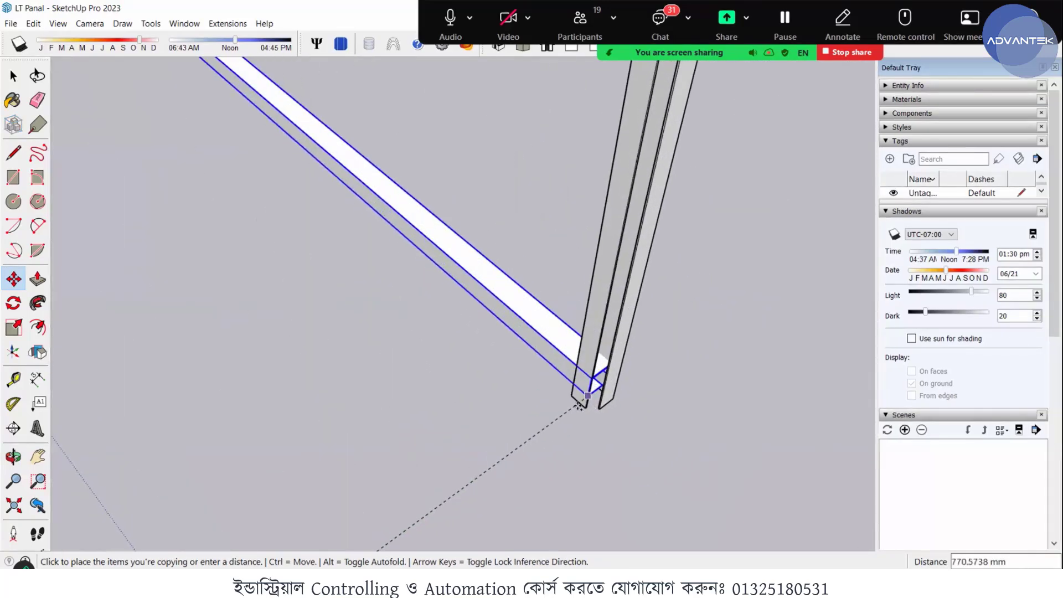
pyautogui.moveTo(567, 410); pyautogui.dragTo(361, 403, button='middle')
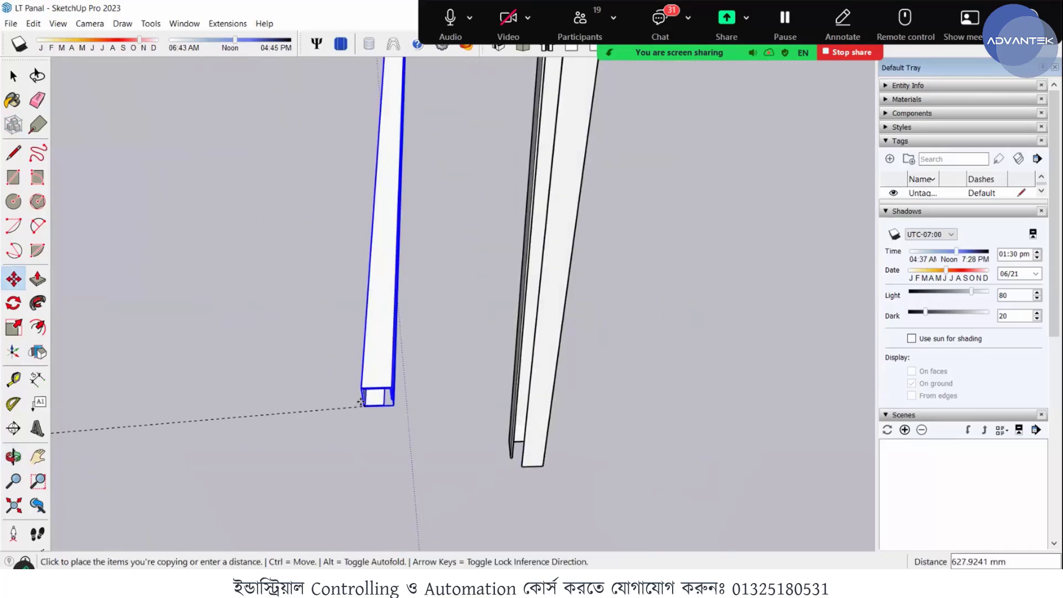
pyautogui.press('space')
# - Examine the joint between the bottom rail's end and the corner post from several angles
pyautogui.scroll(-5, 414, 330)
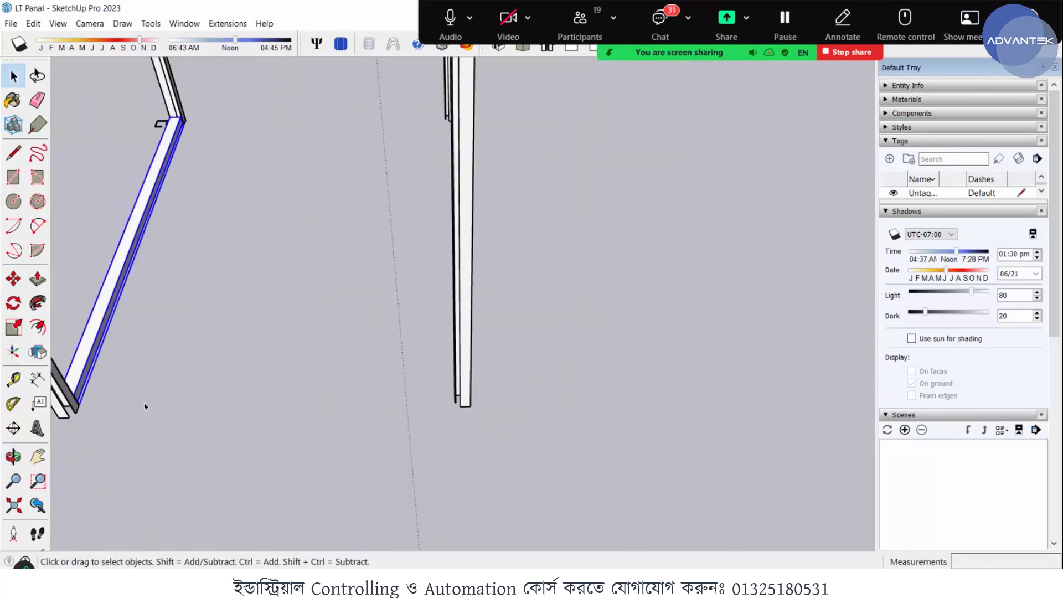
pyautogui.scroll(2, 217, 356)
pyautogui.scroll(4, 211, 370)
pyautogui.moveTo(201, 372); pyautogui.dragTo(22, 360, button='middle')
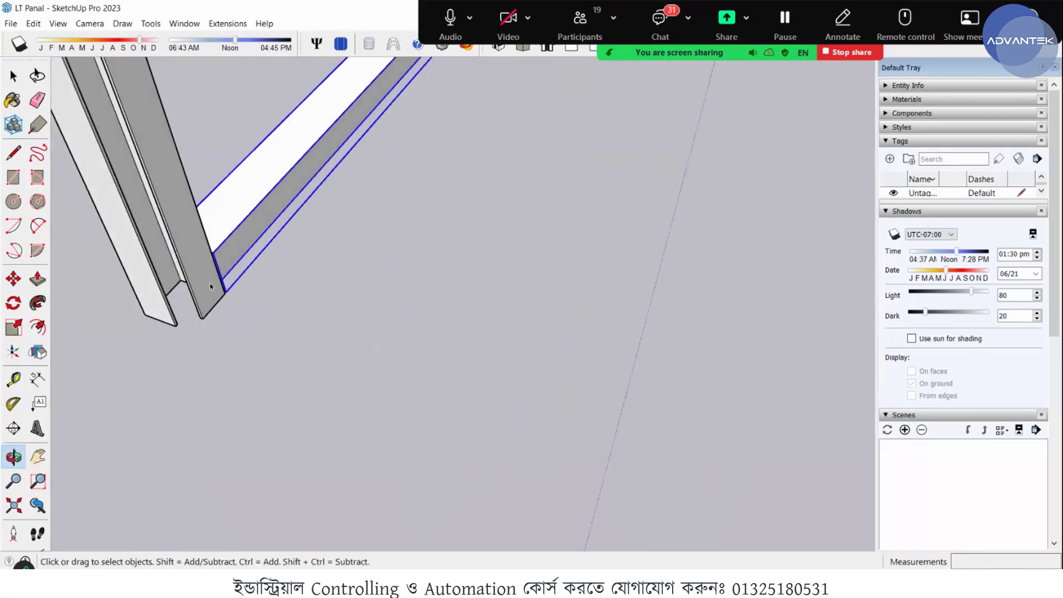
pyautogui.scroll(3, 211, 285)
pyautogui.moveTo(252, 284); pyautogui.dragTo(258, 166, button='middle')
pyautogui.scroll(-2, 236, 175)
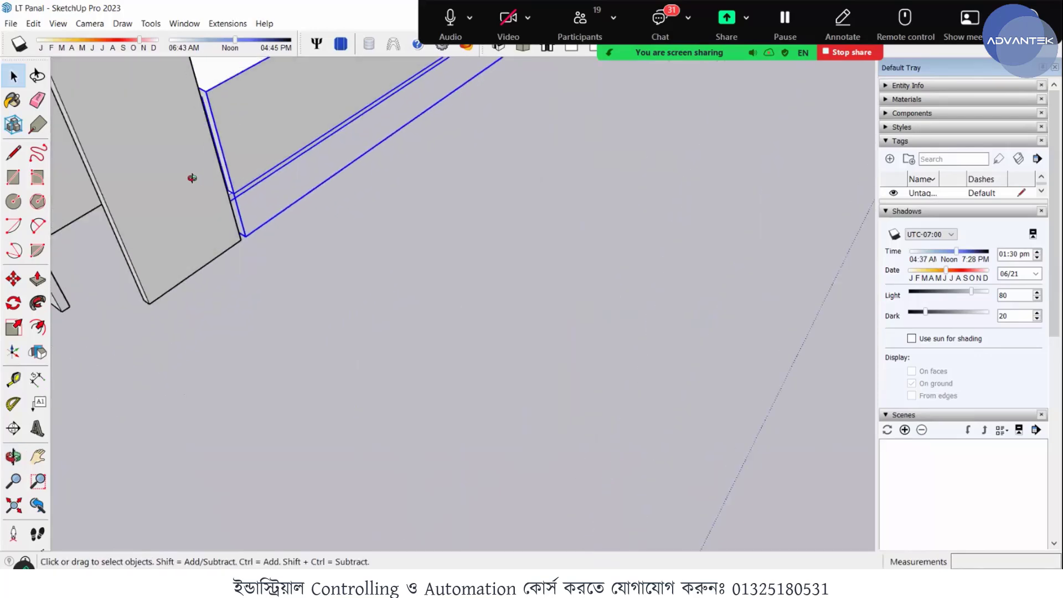
pyautogui.moveTo(192, 178); pyautogui.dragTo(262, 160, button='middle')
pyautogui.scroll(1, 297, 181)
pyautogui.scroll(1, 298, 181)
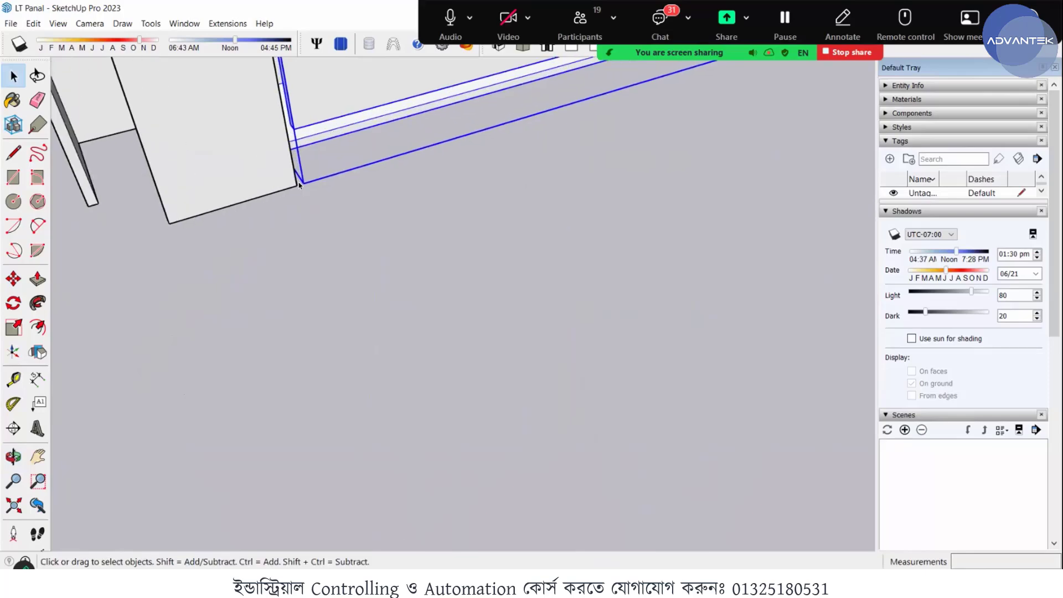
pyautogui.scroll(1, 304, 185)
pyautogui.scroll(-3, 304, 186)
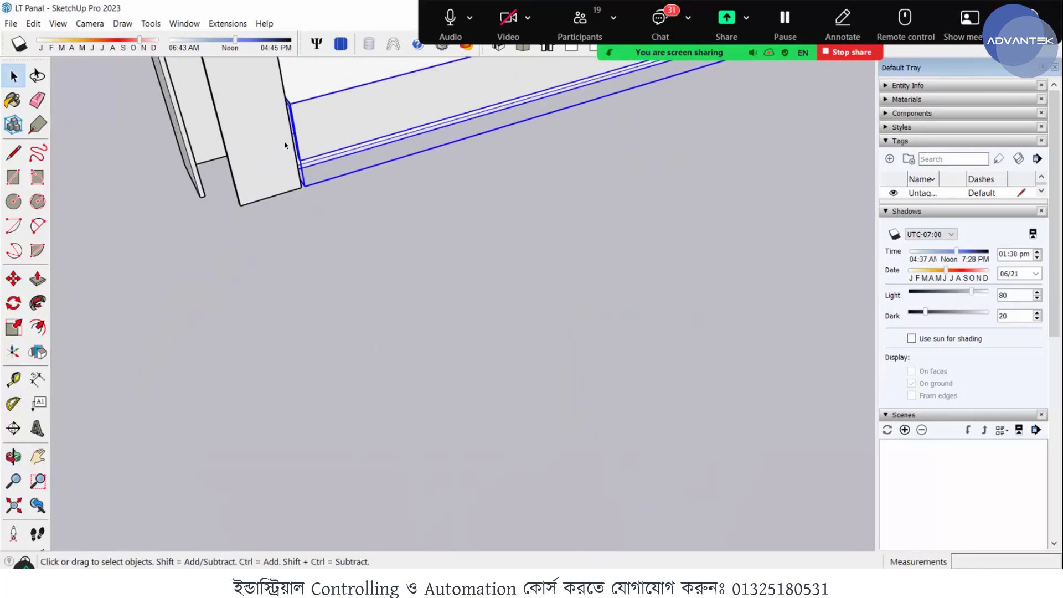
pyautogui.moveTo(573, 114); pyautogui.dragTo(184, 191, button='middle')
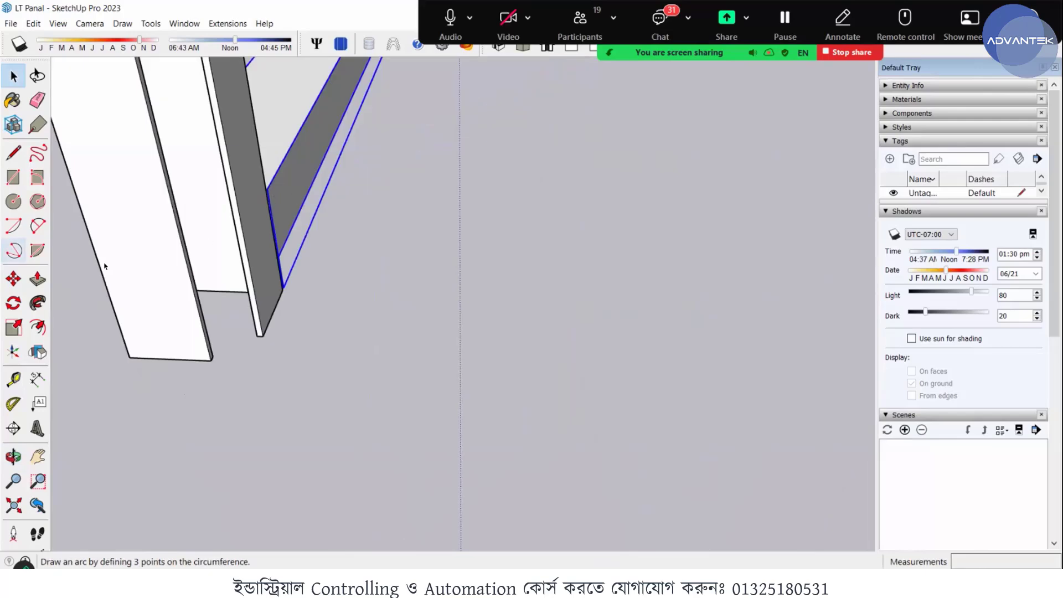
pyautogui.moveTo(104, 266); pyautogui.dragTo(244, 391, button='middle')
# - Move the bottom rail about 1.12 mm by its lower end corner onto the adjoining post's bottom corner
pyautogui.scroll(-2, 224, 416)
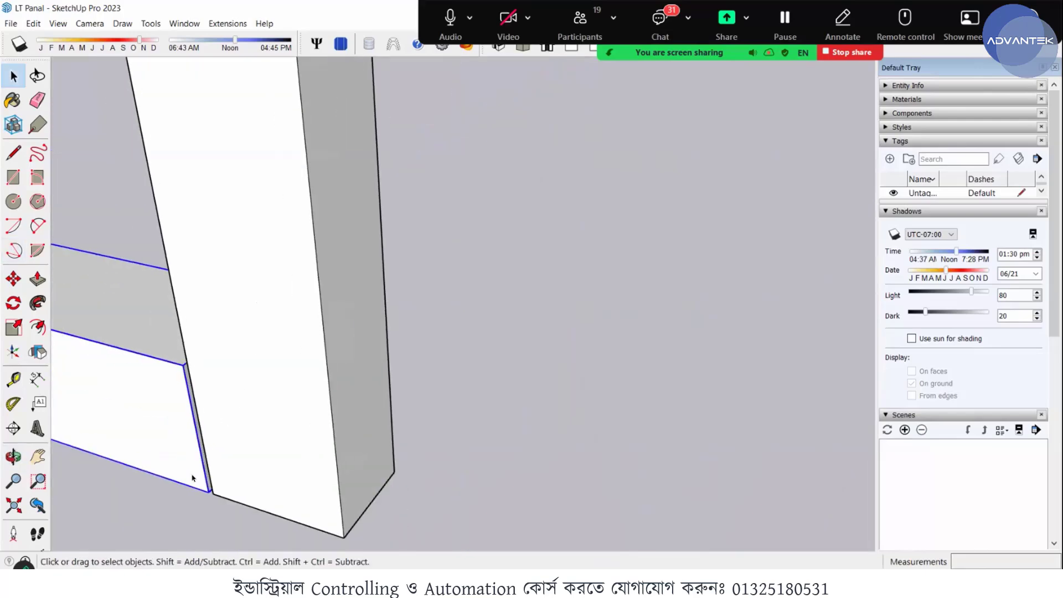
pyautogui.scroll(2, 194, 486)
pyautogui.scroll(2, 226, 516)
pyautogui.press('m')
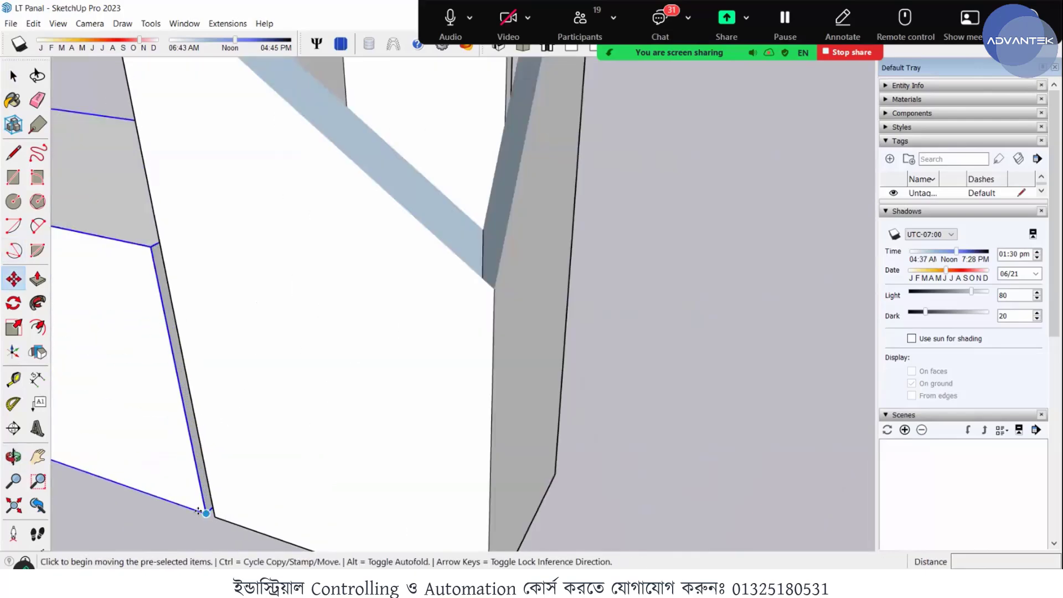
pyautogui.click(201, 511)
pyautogui.click(212, 513)
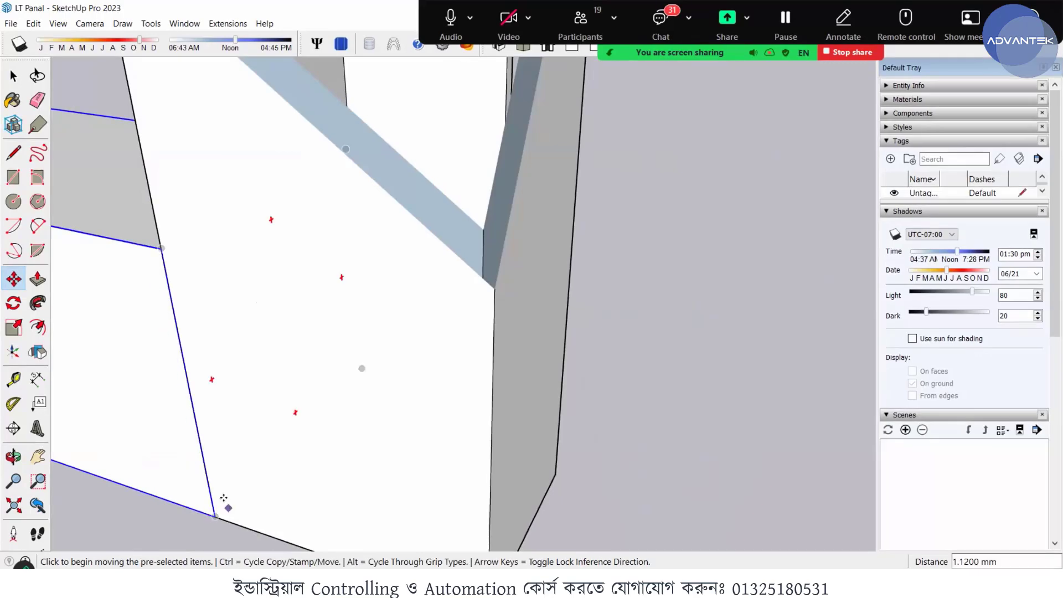
# - Copy the bottom rail about 770 mm along the green axis by its lower end corner onto the opposite post's bottom corner
pyautogui.scroll(-2, 226, 502)
pyautogui.moveTo(207, 505); pyautogui.dragTo(206, 486, button='middle')
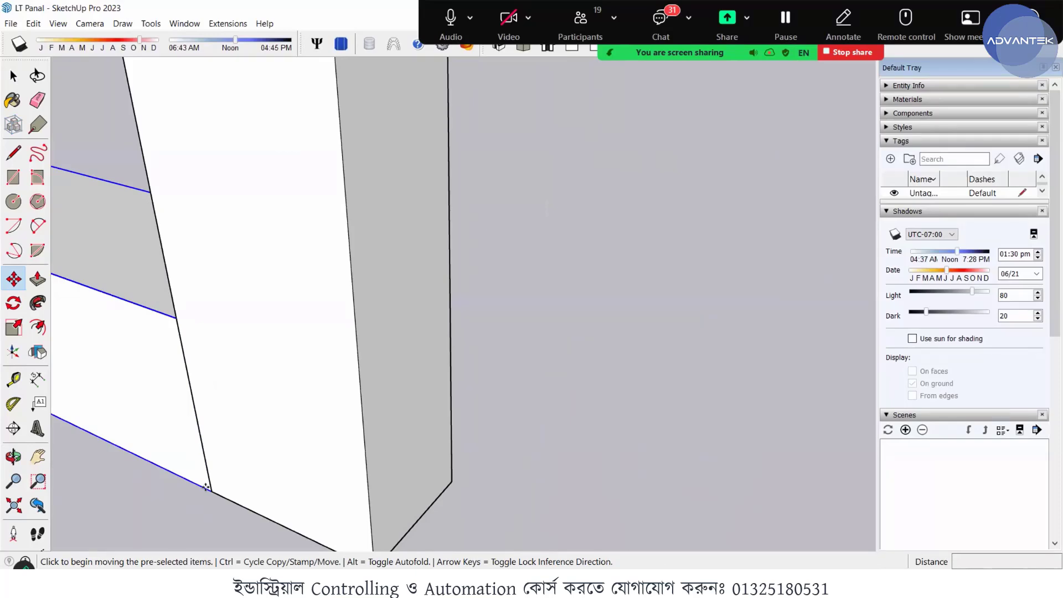
pyautogui.click(211, 491)
pyautogui.scroll(-5, 464, 417)
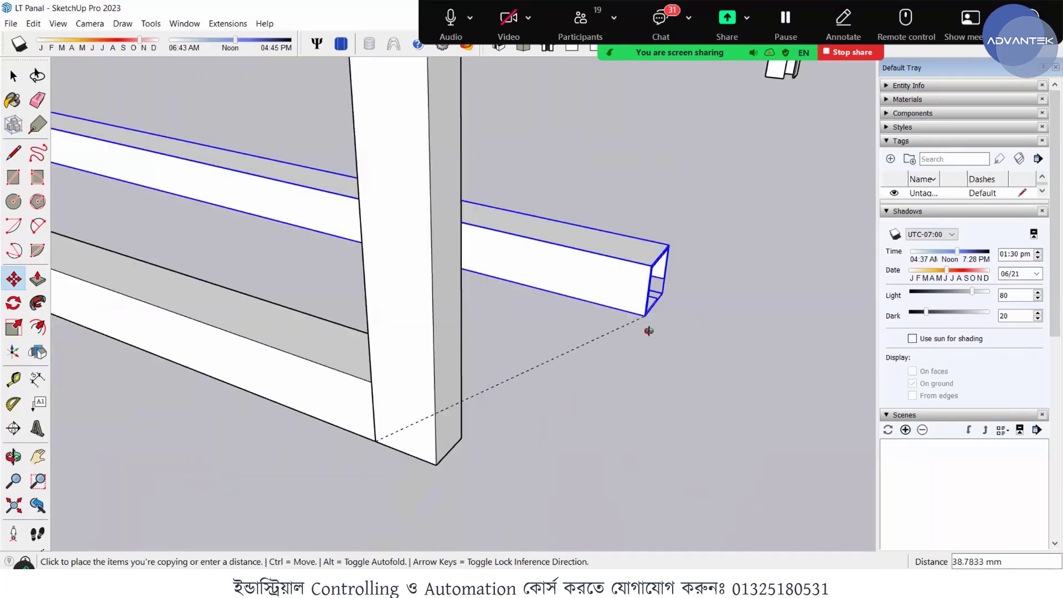
pyautogui.moveTo(664, 327); pyautogui.dragTo(227, 389, button='middle')
pyautogui.scroll(-3, 227, 389)
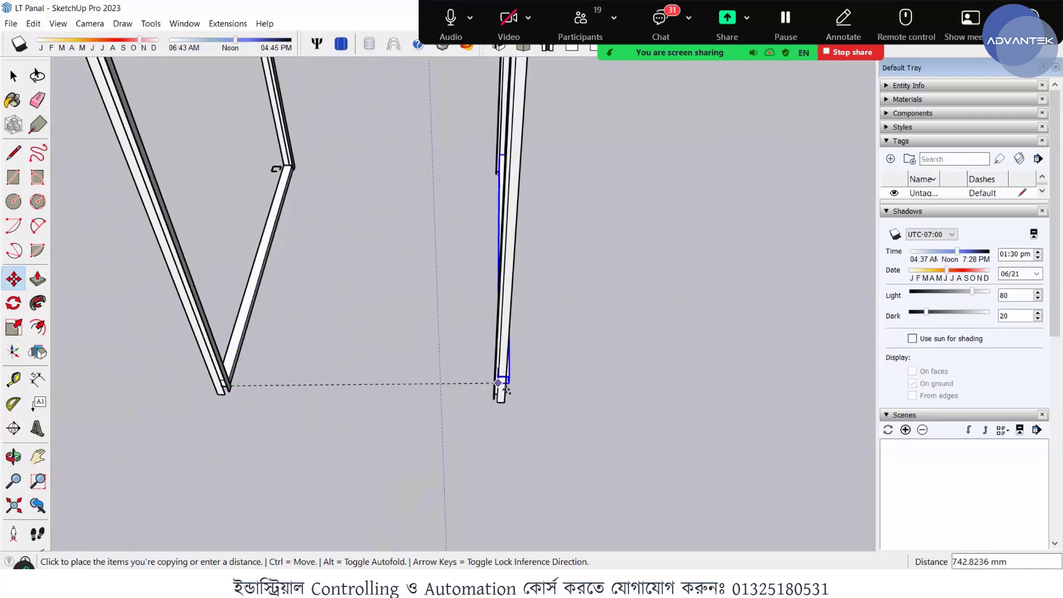
pyautogui.scroll(3, 501, 395)
pyautogui.scroll(5, 478, 392)
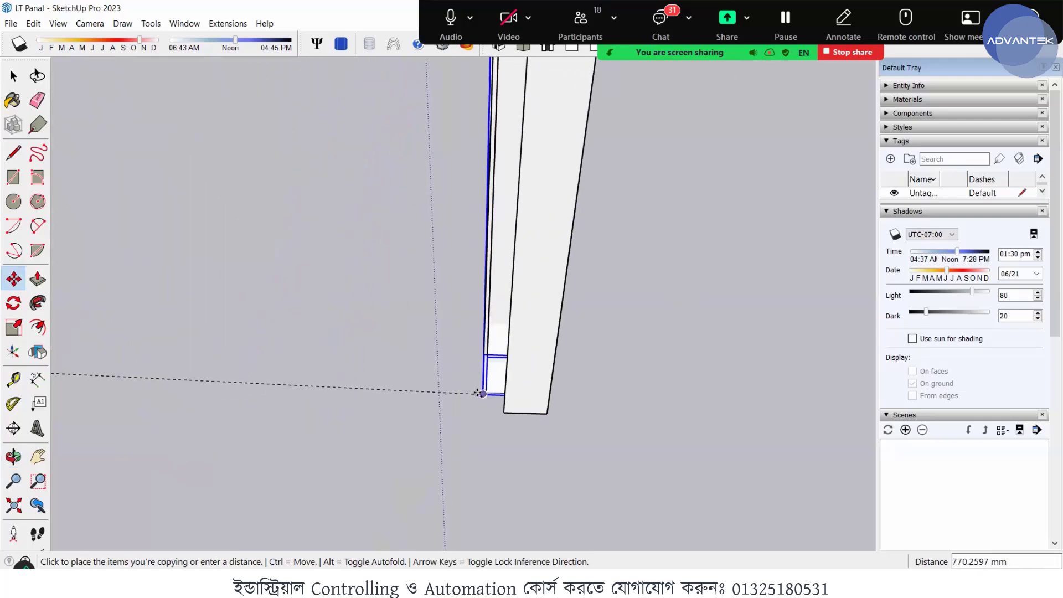
pyautogui.moveTo(515, 408); pyautogui.dragTo(524, 387, button='middle')
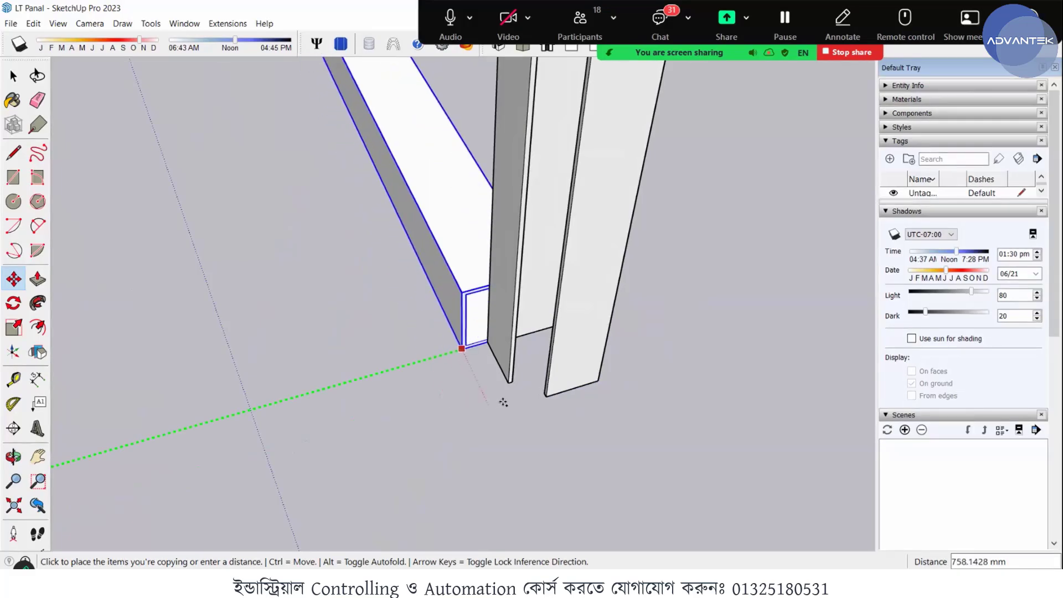
pyautogui.click(594, 353)
pyautogui.moveTo(524, 399); pyautogui.dragTo(481, 397, button='middle')
pyautogui.press('space')
pyautogui.scroll(-4, 526, 389)
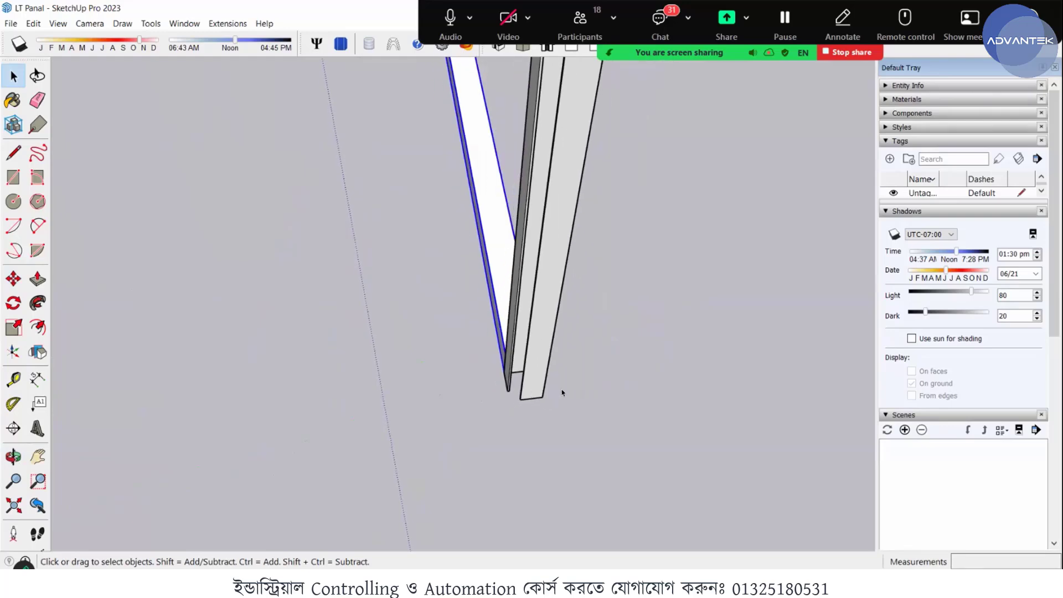
# - Copy the nearer bottom rail outward along the green axis, placing the copy parallel to it outside the frame
pyautogui.scroll(-5, 561, 390)
pyautogui.moveTo(87, 323); pyautogui.dragTo(543, 180, button='middle')
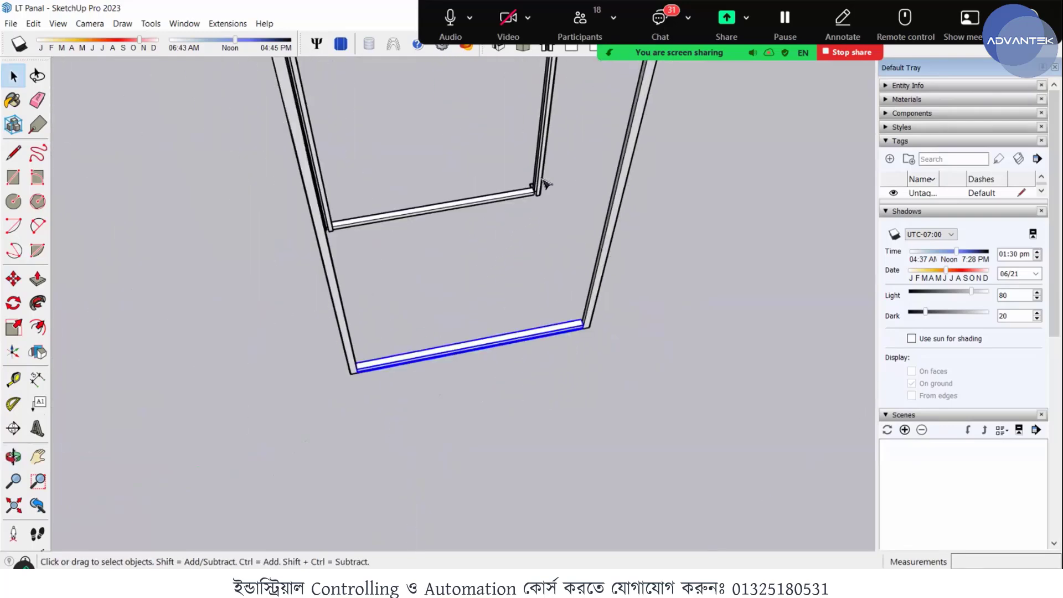
pyautogui.scroll(5, 484, 203)
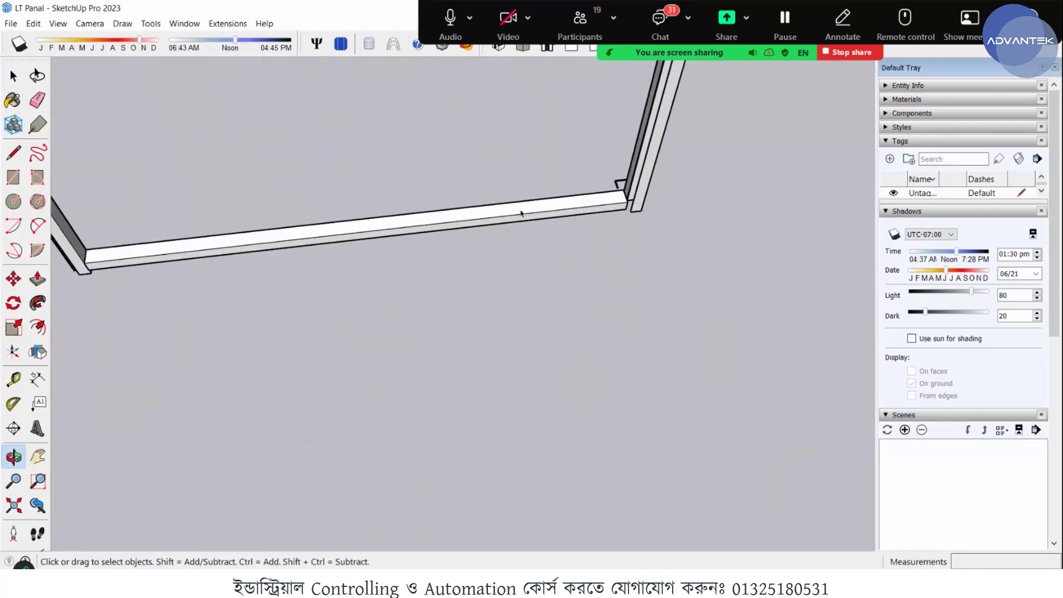
pyautogui.click(472, 214)
pyautogui.scroll(-4, 472, 214)
pyautogui.scroll(3, 454, 378)
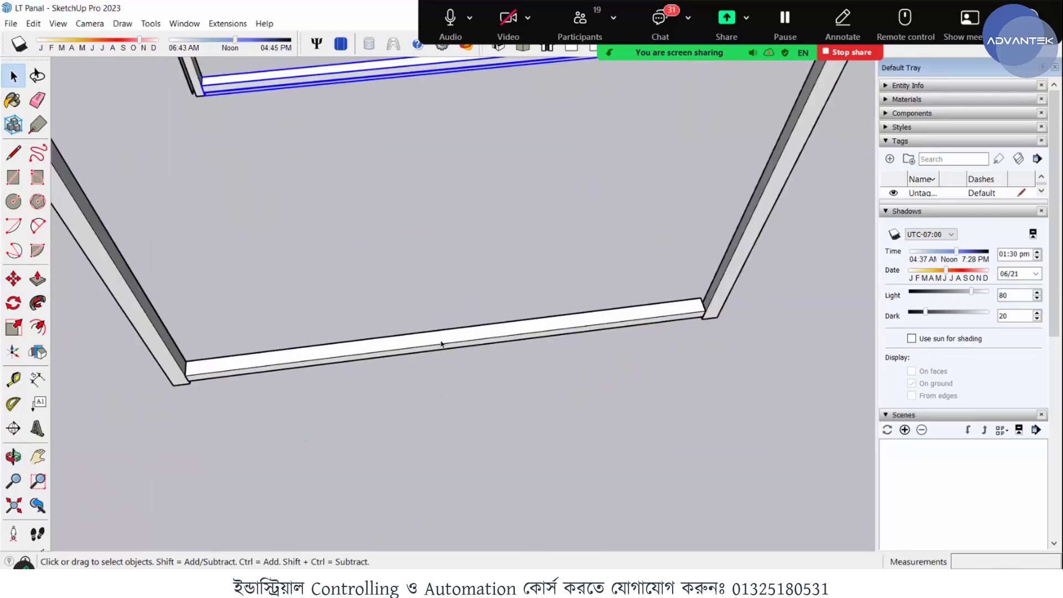
pyautogui.click(441, 343)
pyautogui.press('m')
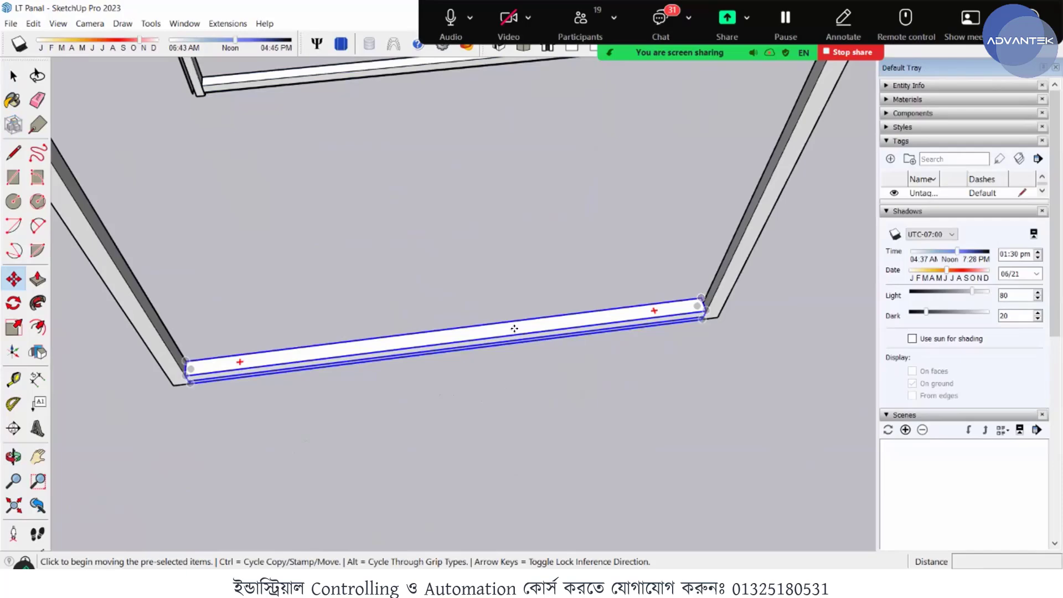
pyautogui.click(540, 383)
pyautogui.press('ctrl')
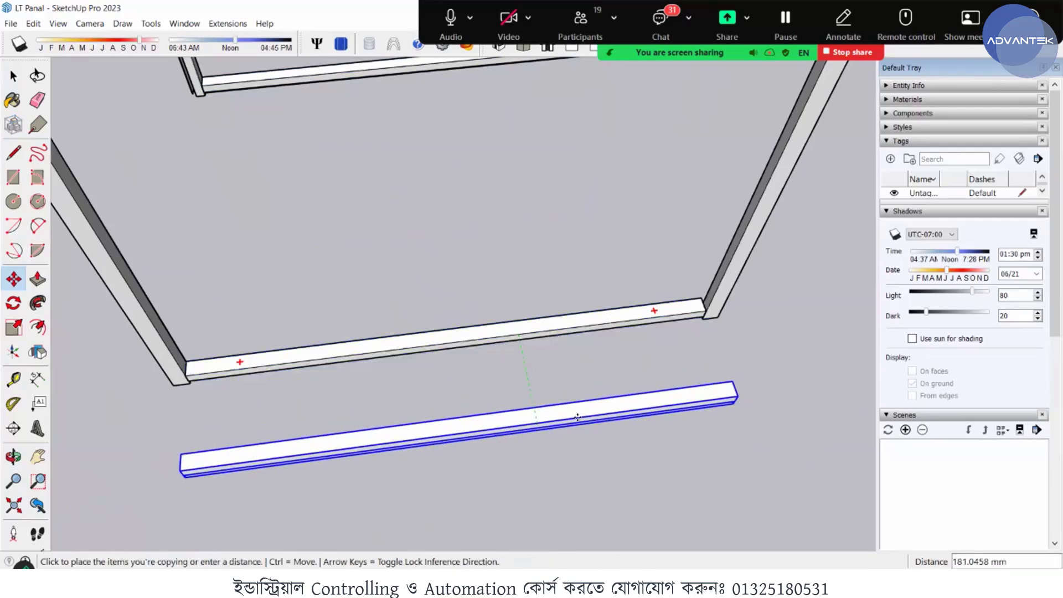
pyautogui.click(519, 408)
# - Rotate the loose rail copy 90 degrees about the blue axis around its upper end corner, aligning it with the green axis
pyautogui.moveTo(519, 408); pyautogui.dragTo(225, 194, button='middle')
pyautogui.press('space')
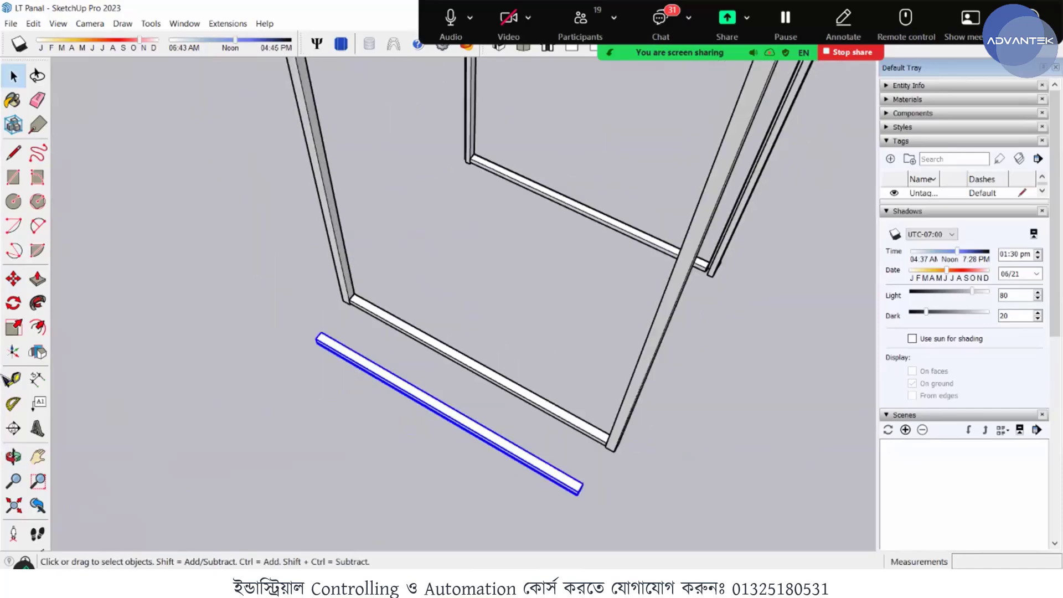
pyautogui.scroll(4, 581, 492)
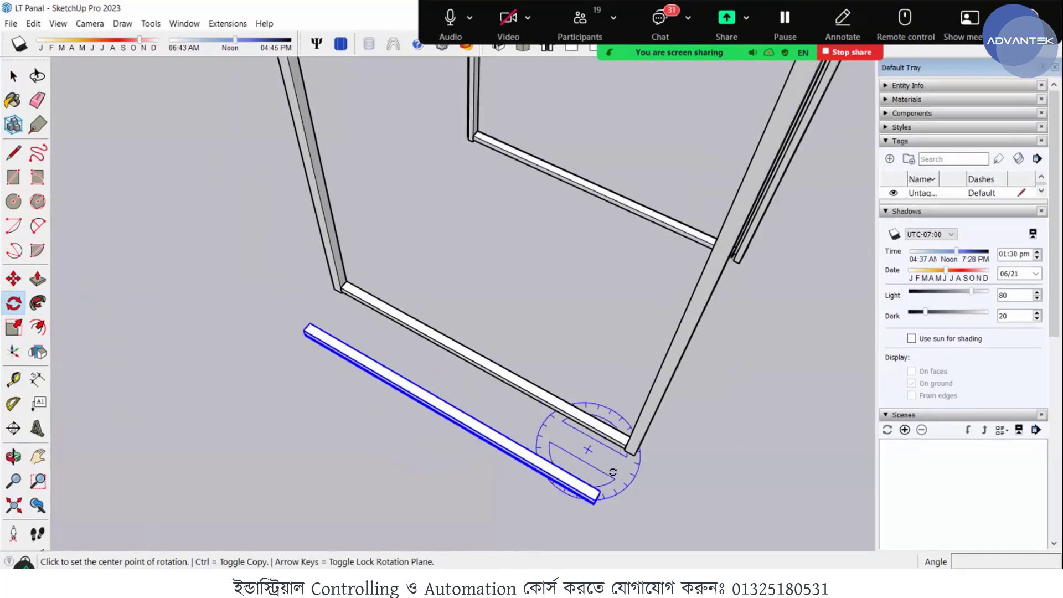
pyautogui.scroll(3, 578, 518)
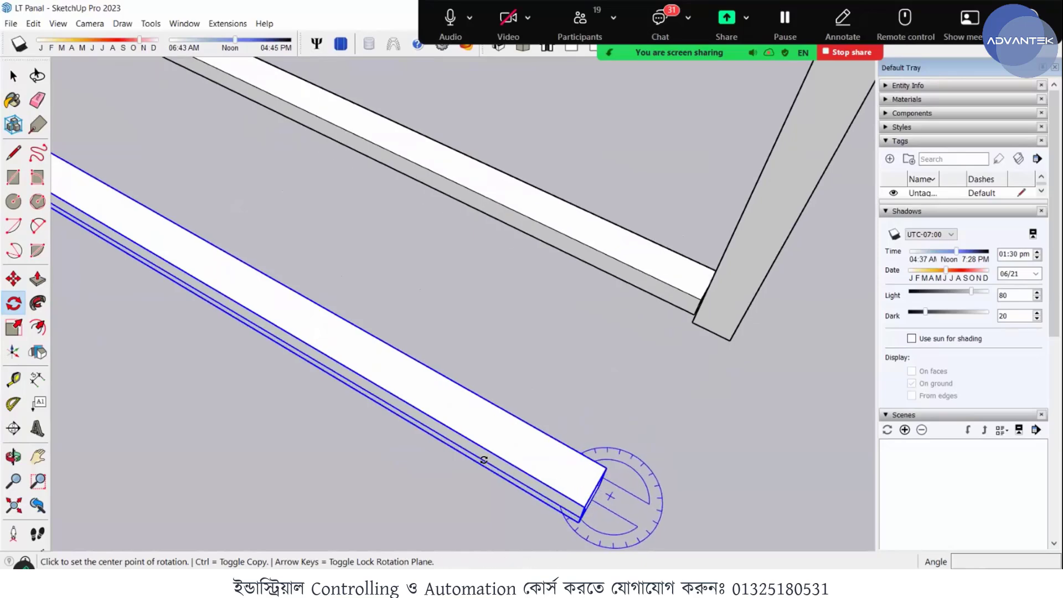
pyautogui.scroll(5, 502, 516)
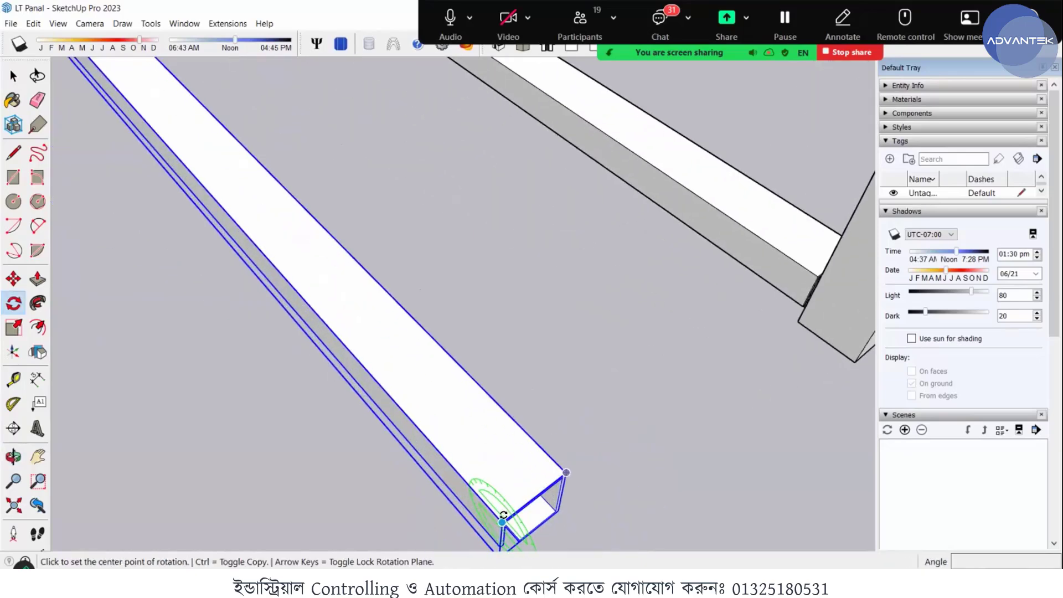
pyautogui.scroll(-1, 394, 437)
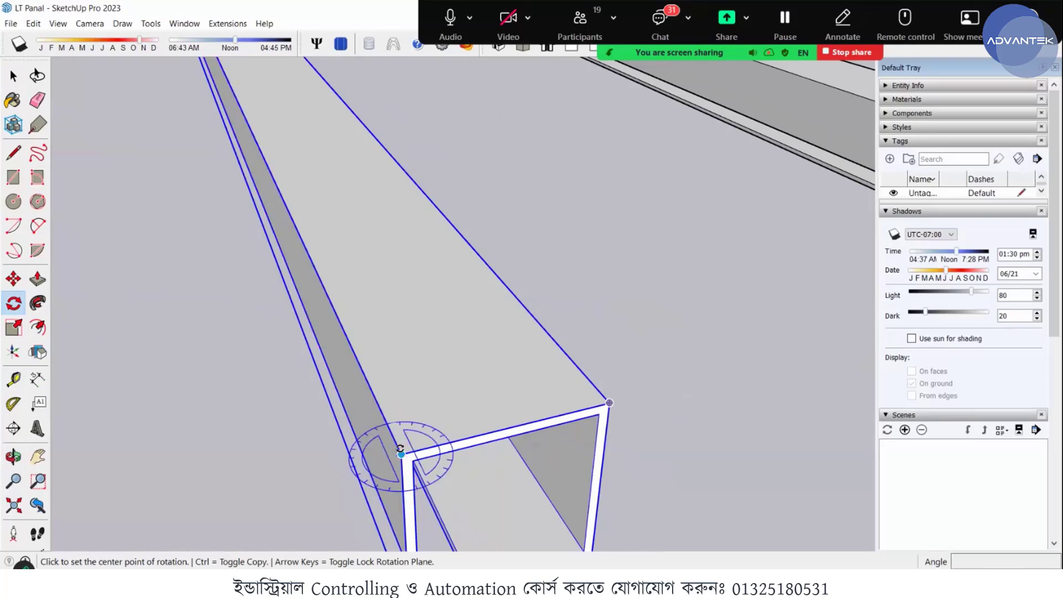
pyautogui.click(401, 455)
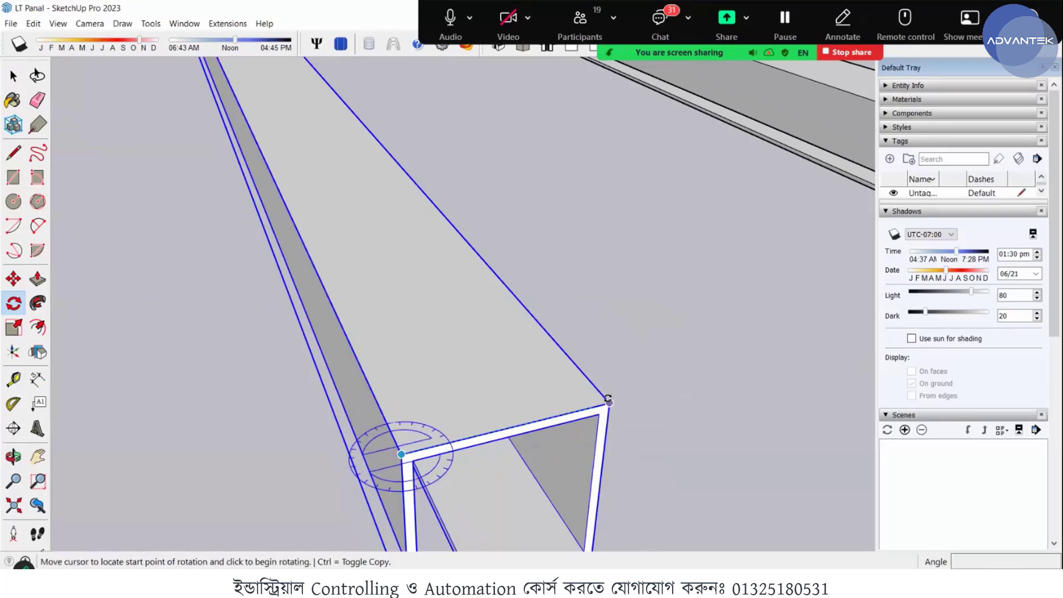
pyautogui.click(609, 403)
pyautogui.scroll(-6, 609, 402)
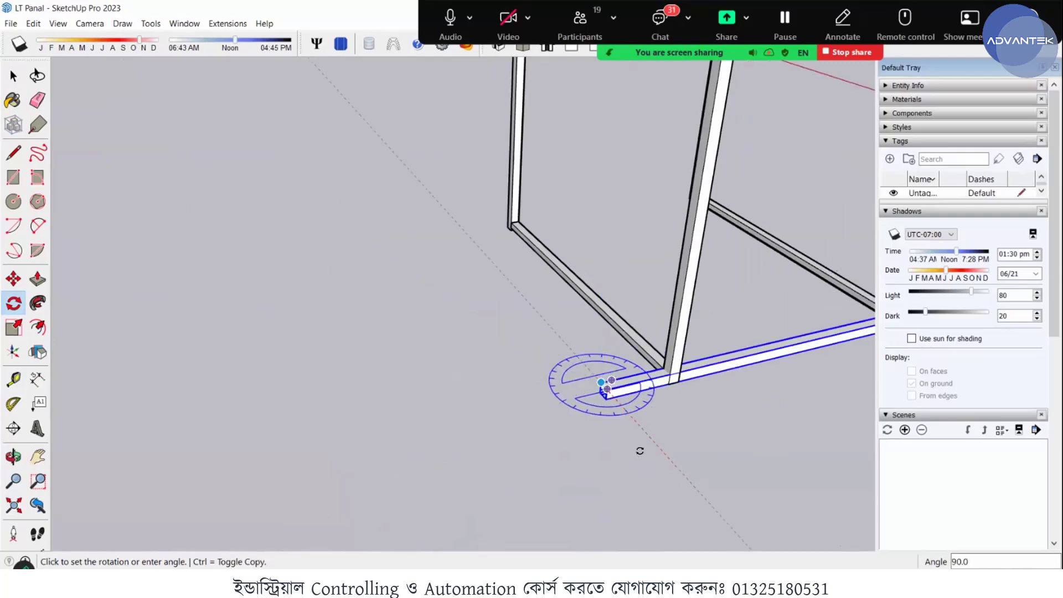
pyautogui.click(684, 478)
pyautogui.moveTo(631, 436); pyautogui.dragTo(422, 444, button='middle')
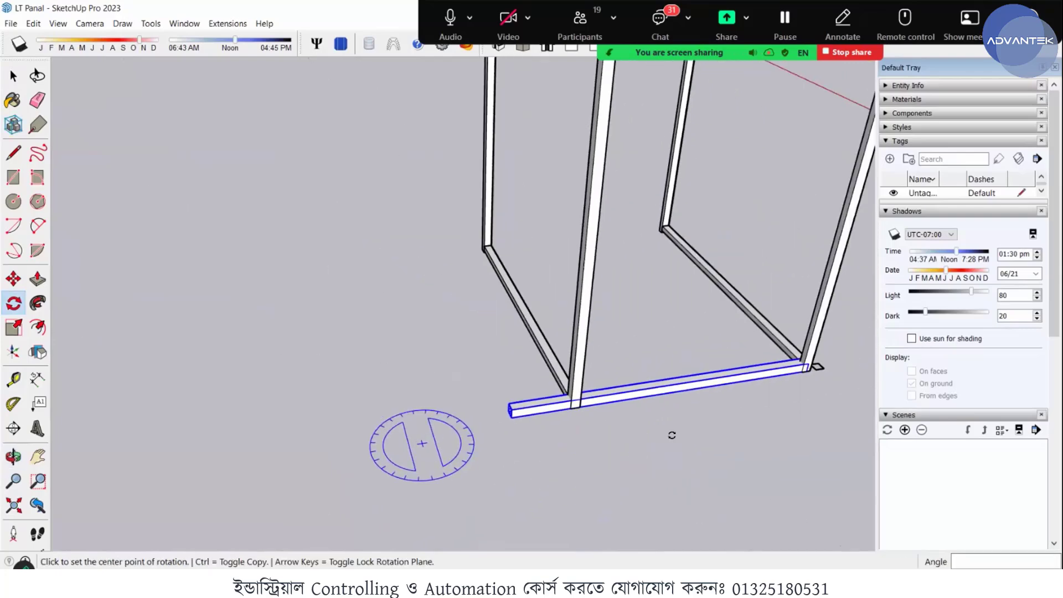
pyautogui.moveTo(672, 435); pyautogui.dragTo(436, 390, button='middle')
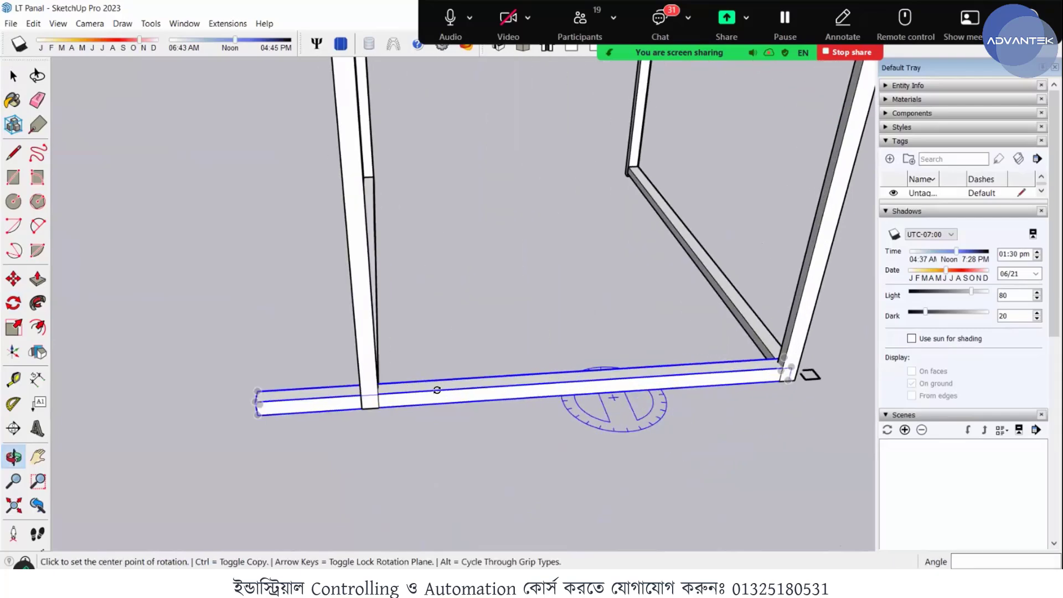
# - Examine both ends of the rotated bottom rail against the adjoining posts
pyautogui.scroll(-2, 413, 398)
pyautogui.scroll(2, 548, 389)
pyautogui.press('space')
pyautogui.scroll(-3, 405, 380)
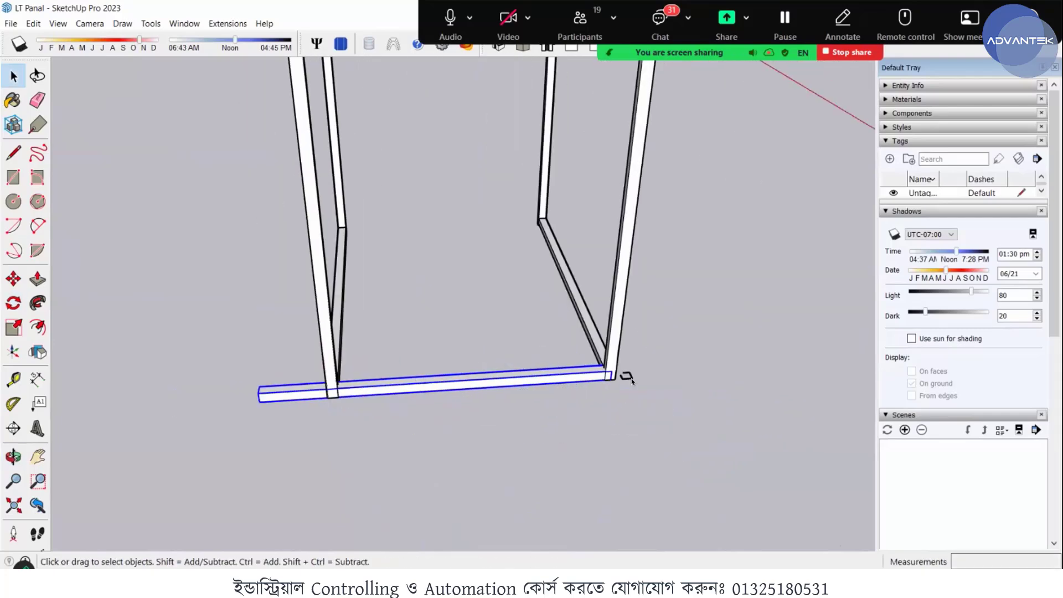
pyautogui.scroll(5, 598, 375)
pyautogui.moveTo(565, 370); pyautogui.dragTo(785, 356, button='middle')
pyautogui.scroll(-2, 785, 356)
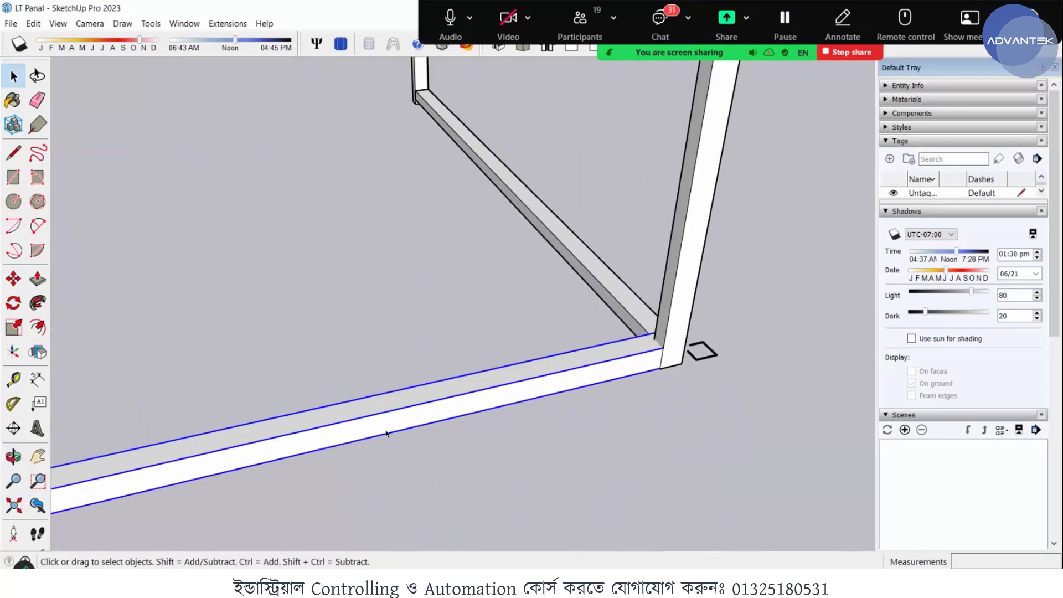
pyautogui.scroll(-5, 355, 408)
pyautogui.moveTo(355, 407); pyautogui.dragTo(487, 357, button='middle')
pyautogui.scroll(-3, 487, 358)
pyautogui.scroll(-1, 365, 418)
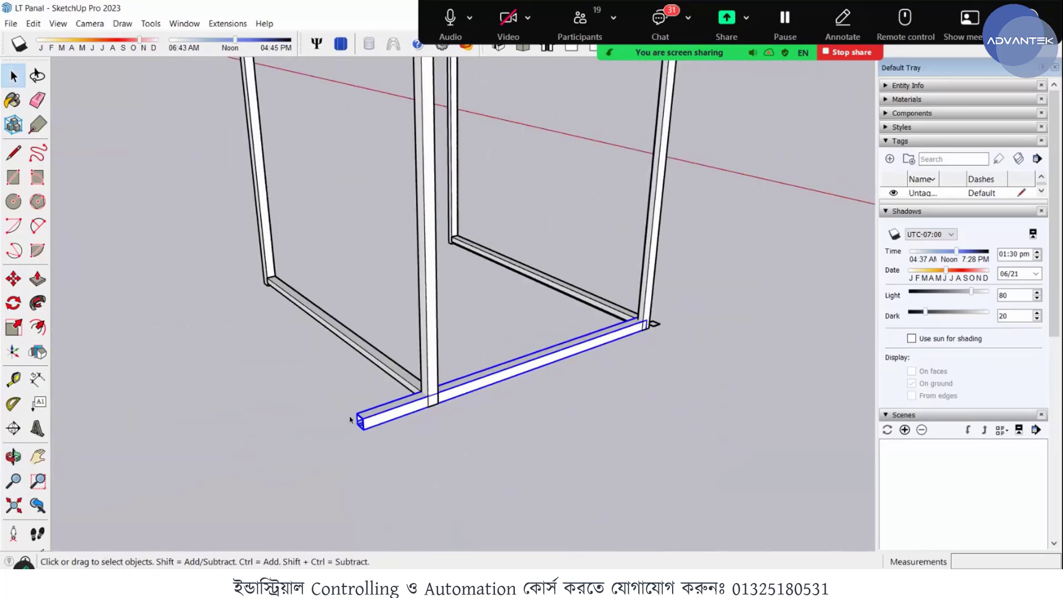
# - Scale the rotated bottom rail lengthwise by about 0.78 so its overhanging end meets the nearer post's inner edge
pyautogui.scroll(5, 349, 432)
pyautogui.scroll(4, 347, 430)
pyautogui.moveTo(493, 416); pyautogui.dragTo(686, 388, button='middle')
pyautogui.scroll(-4, 546, 380)
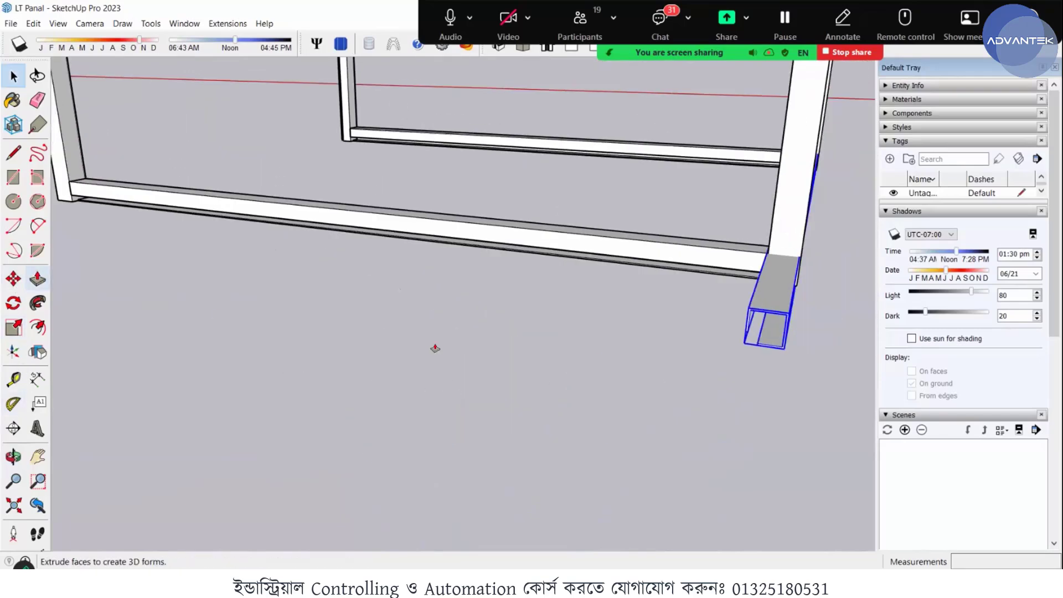
pyautogui.scroll(5, 803, 341)
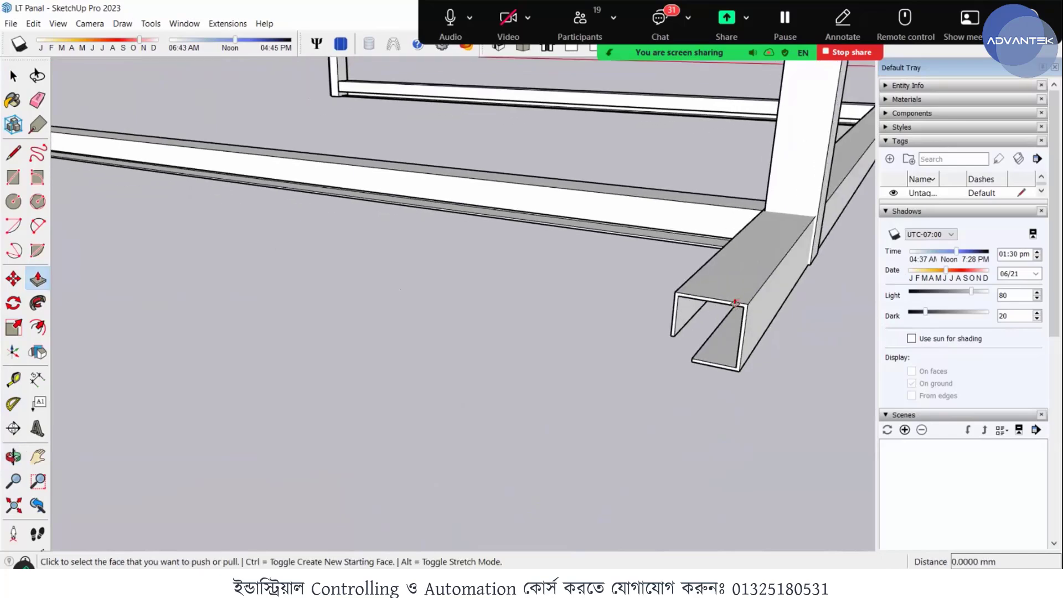
pyautogui.press('space')
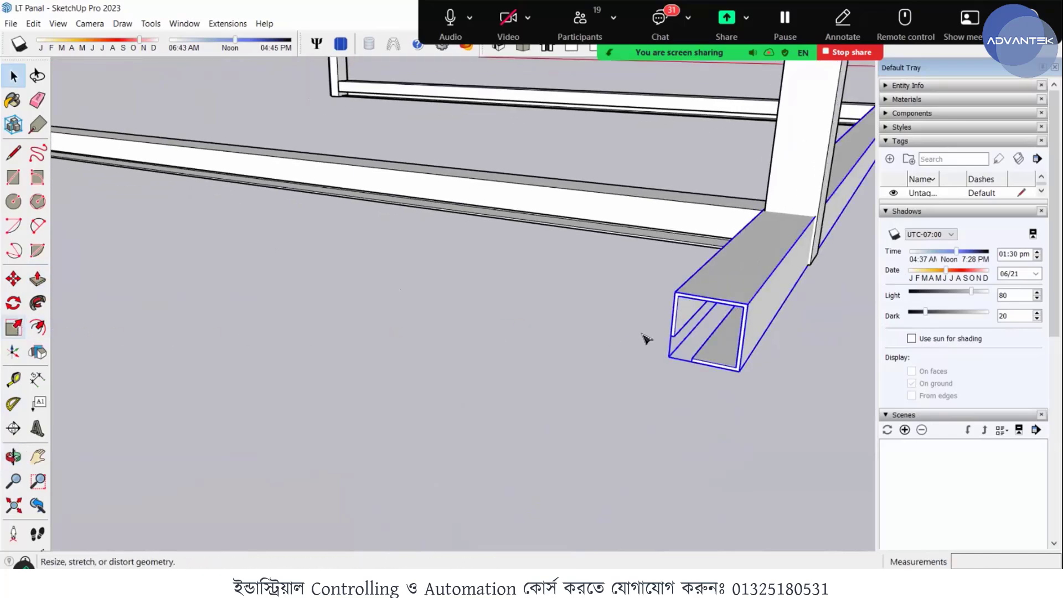
pyautogui.press('s')
pyautogui.click(780, 274)
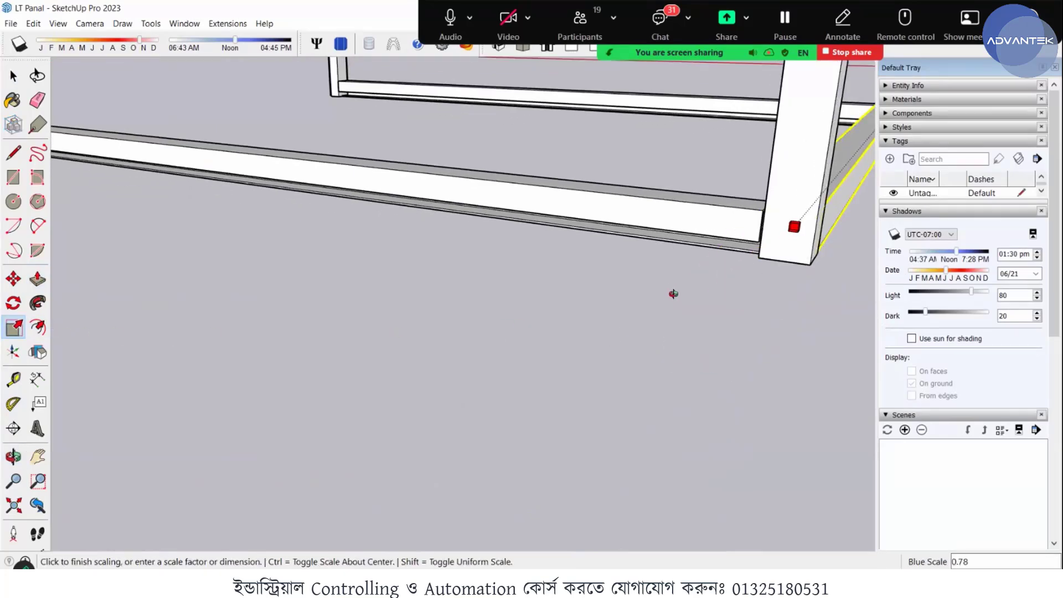
pyautogui.moveTo(672, 294); pyautogui.dragTo(471, 368, button='middle')
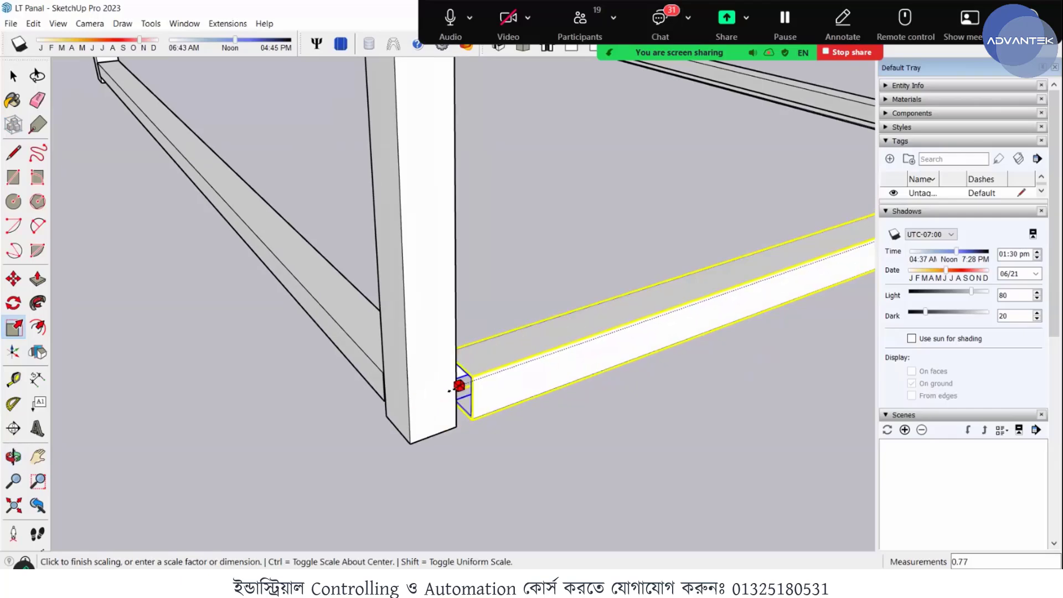
pyautogui.scroll(8, 392, 403)
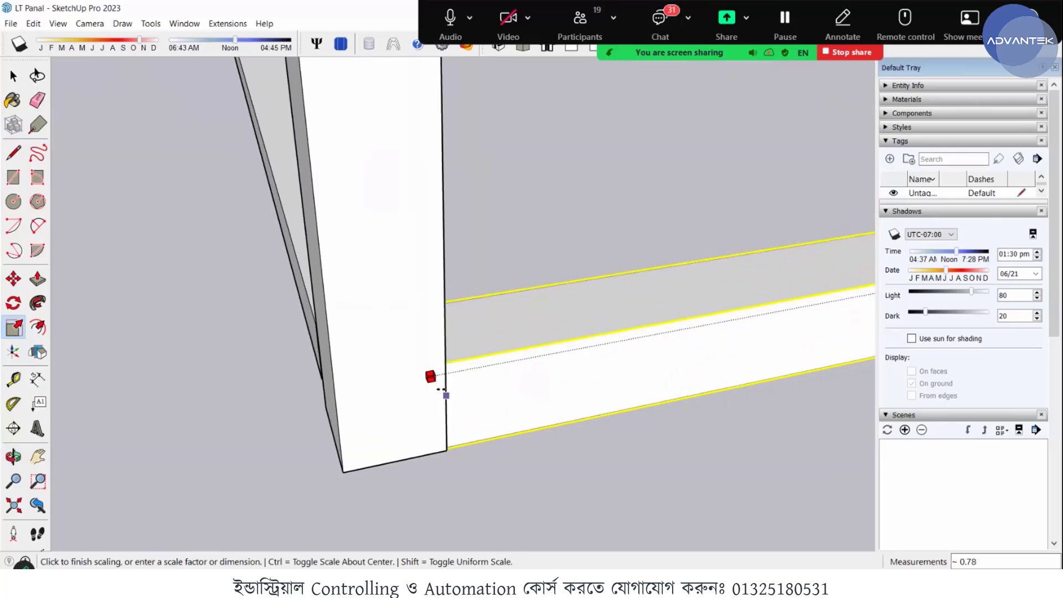
pyautogui.click(445, 394)
pyautogui.press('space')
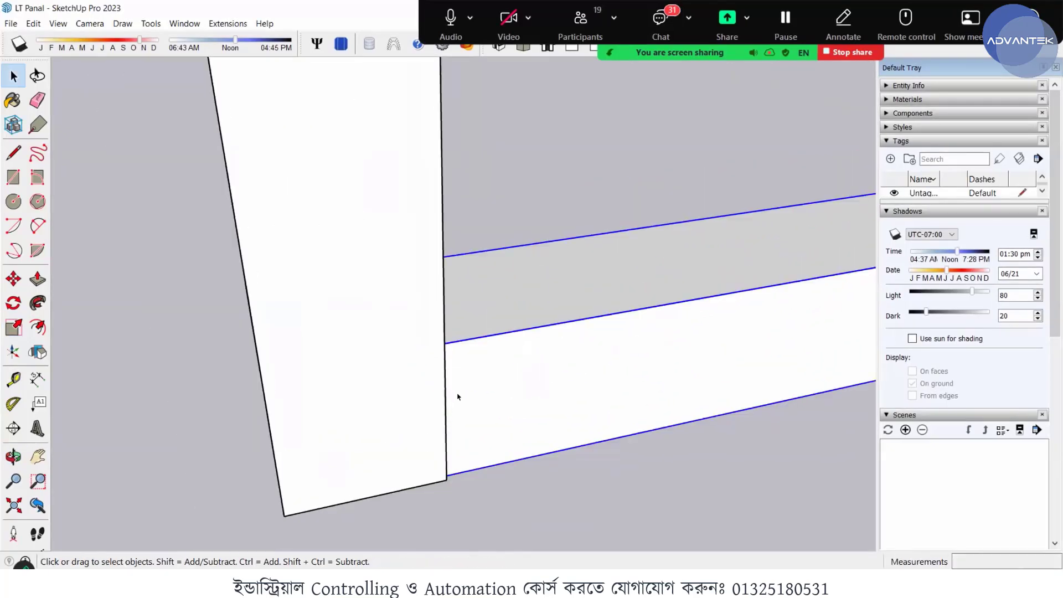
# - Copy the shortened bottom rail about 999 mm by its end corner onto the matching rail corner on the opposite side of the frame
pyautogui.scroll(-5, 499, 393)
pyautogui.moveTo(548, 389); pyautogui.dragTo(348, 362, button='middle')
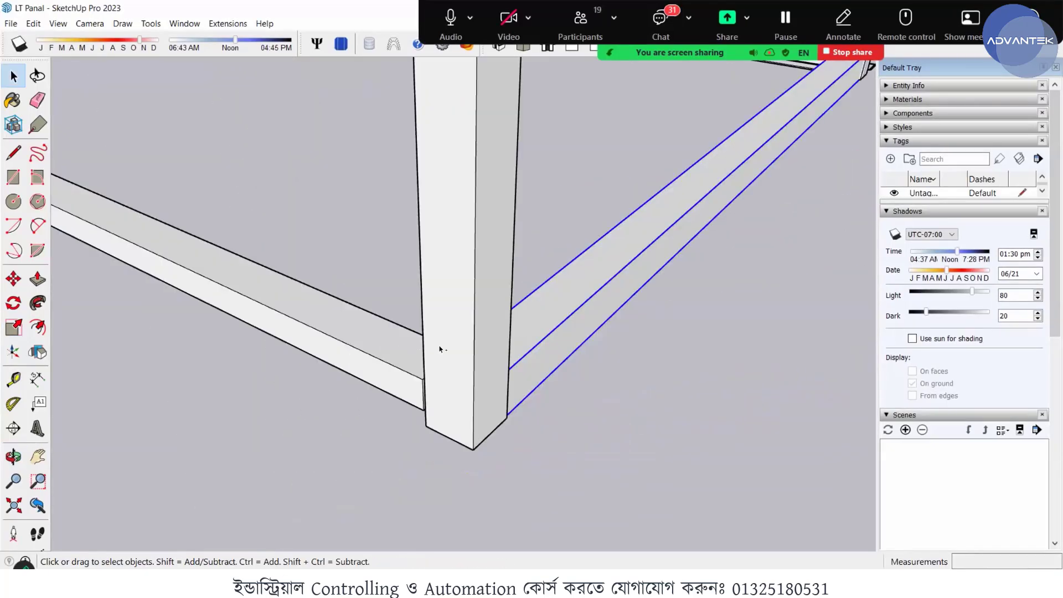
pyautogui.scroll(-8, 440, 349)
pyautogui.moveTo(353, 239); pyautogui.dragTo(544, 310, button='middle')
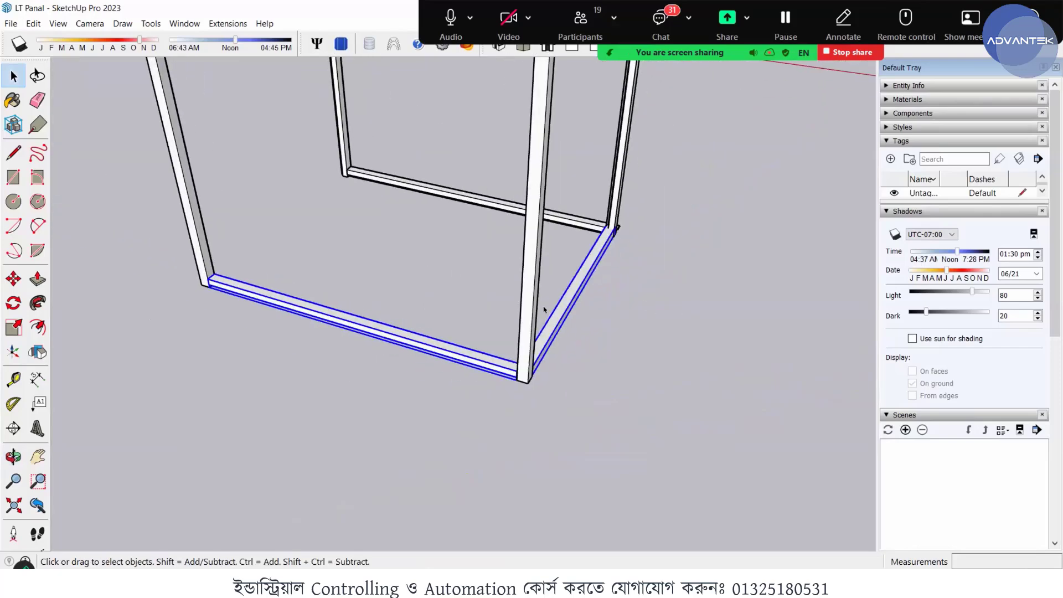
pyautogui.scroll(5, 550, 379)
pyautogui.moveTo(565, 384); pyautogui.dragTo(465, 417, button='middle')
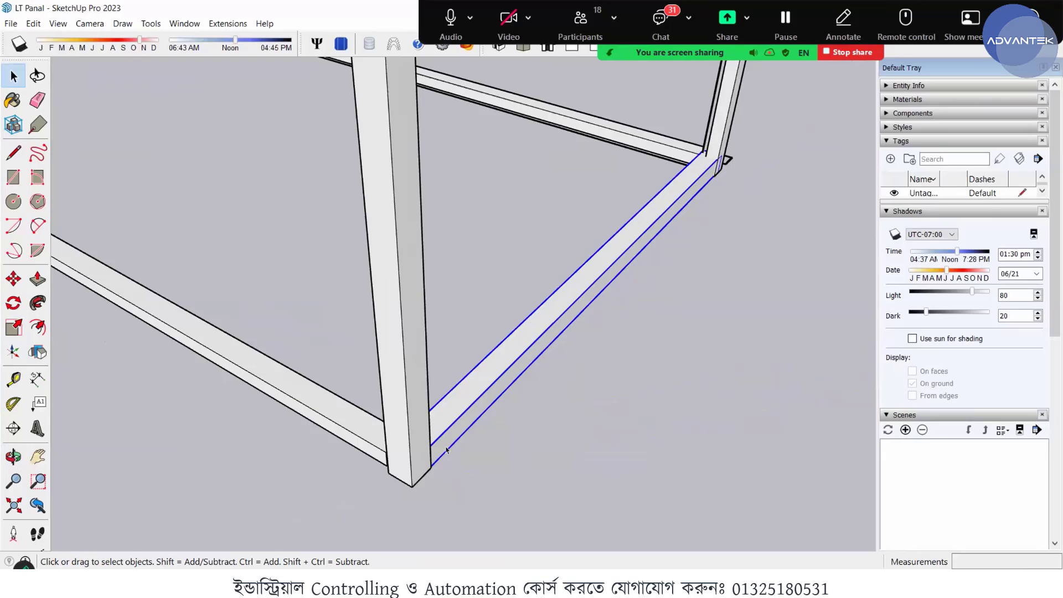
pyautogui.press('m')
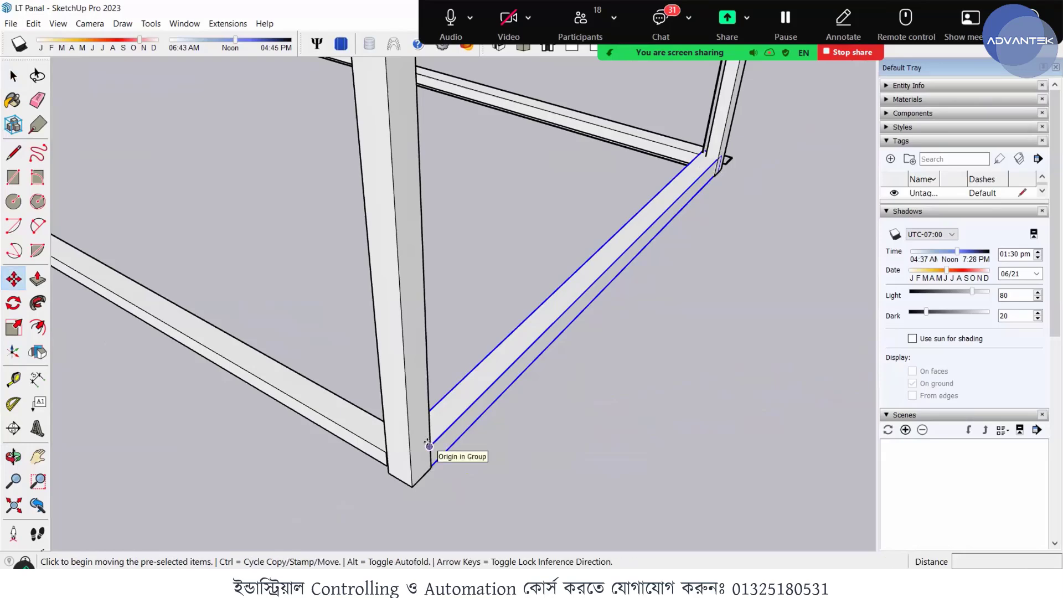
pyautogui.click(392, 432)
pyautogui.press('ctrl')
pyautogui.scroll(-1, 214, 354)
pyautogui.moveTo(356, 372); pyautogui.dragTo(653, 407, button='middle')
pyautogui.moveTo(432, 418); pyautogui.dragTo(387, 429, button='middle')
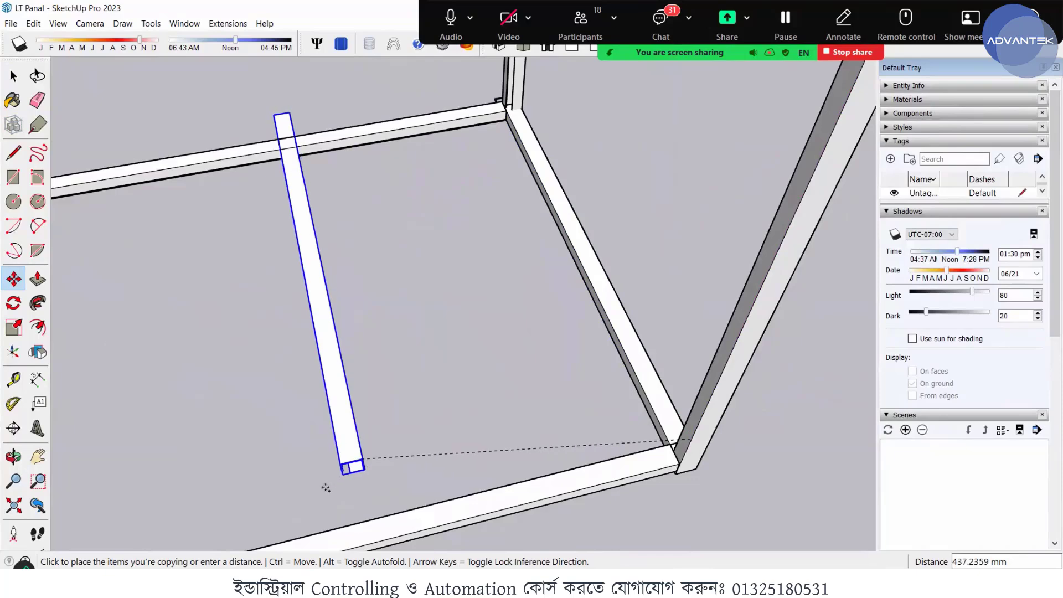
pyautogui.moveTo(290, 493); pyautogui.dragTo(116, 463, button='middle')
pyautogui.scroll(5, 116, 463)
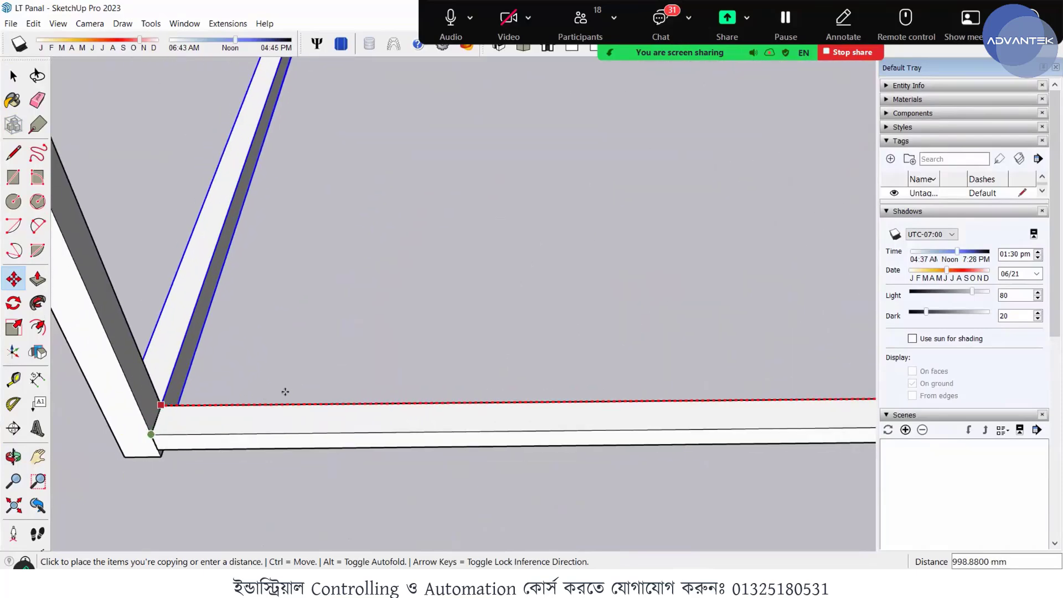
pyautogui.click(160, 405)
# - Copy all four bottom rails together 2170 mm up the blue axis, snapping their corner to the top corner of the nearest post
pyautogui.moveTo(223, 417); pyautogui.dragTo(228, 422, button='middle')
pyautogui.scroll(-3, 228, 422)
pyautogui.moveTo(302, 423); pyautogui.dragTo(358, 389, button='middle')
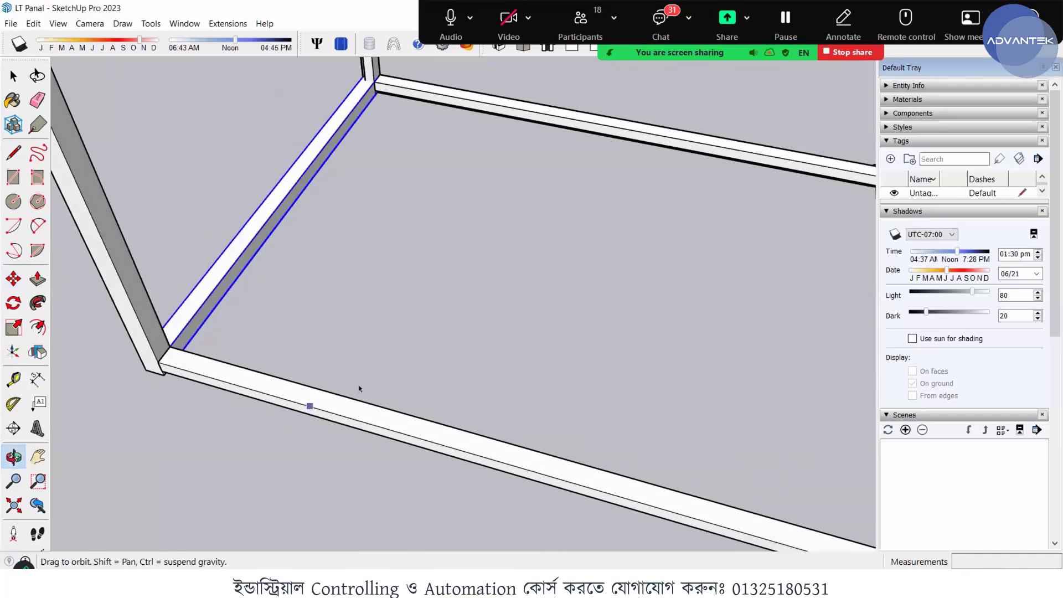
pyautogui.scroll(-3, 370, 353)
pyautogui.keyDown('shift'); pyautogui.click(441, 184); pyautogui.keyUp('shift')
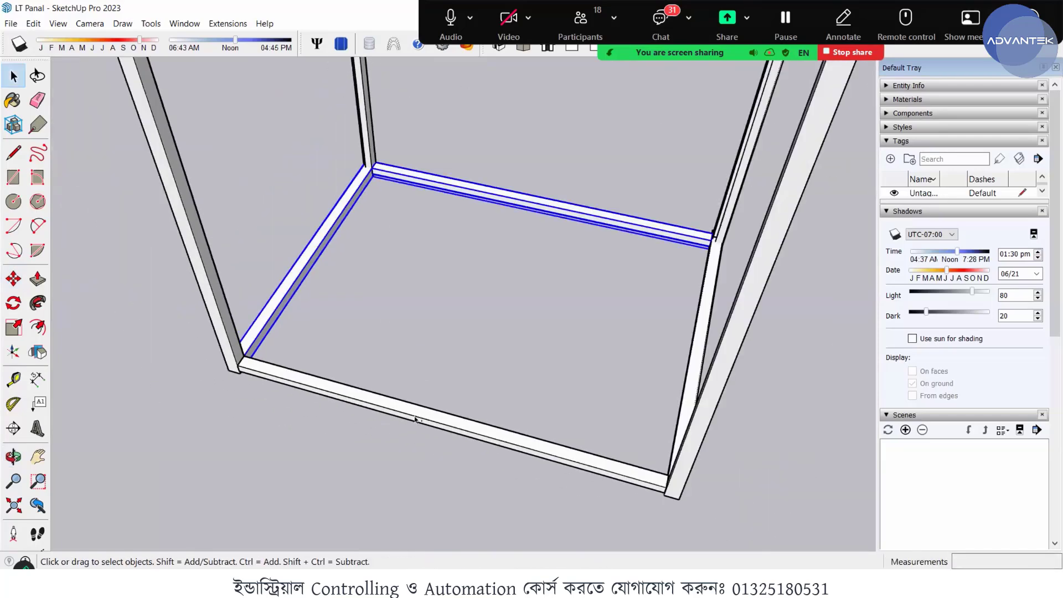
pyautogui.keyDown('shift'); pyautogui.click(476, 413); pyautogui.keyUp('shift')
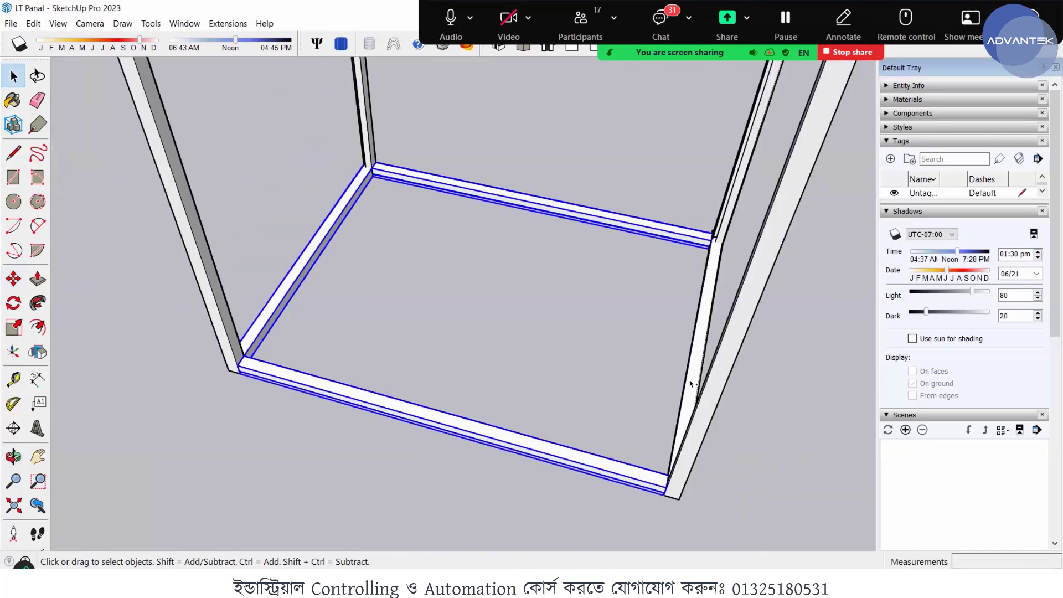
pyautogui.scroll(-2, 739, 402)
pyautogui.moveTo(476, 347); pyautogui.dragTo(492, 342, button='middle')
pyautogui.scroll(-3, 492, 341)
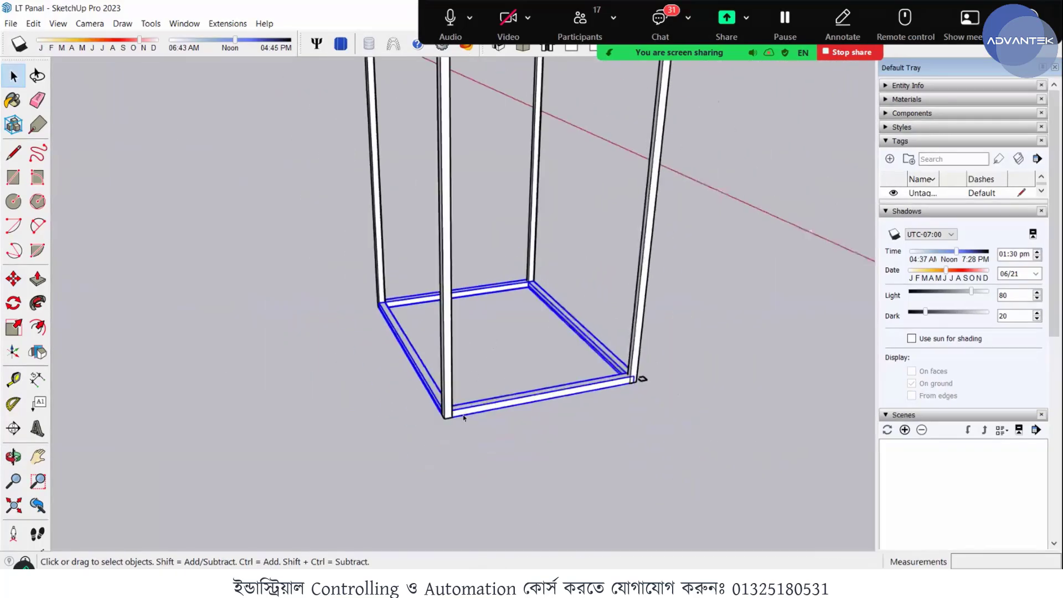
pyautogui.scroll(3, 463, 415)
pyautogui.scroll(3, 445, 423)
pyautogui.press('m')
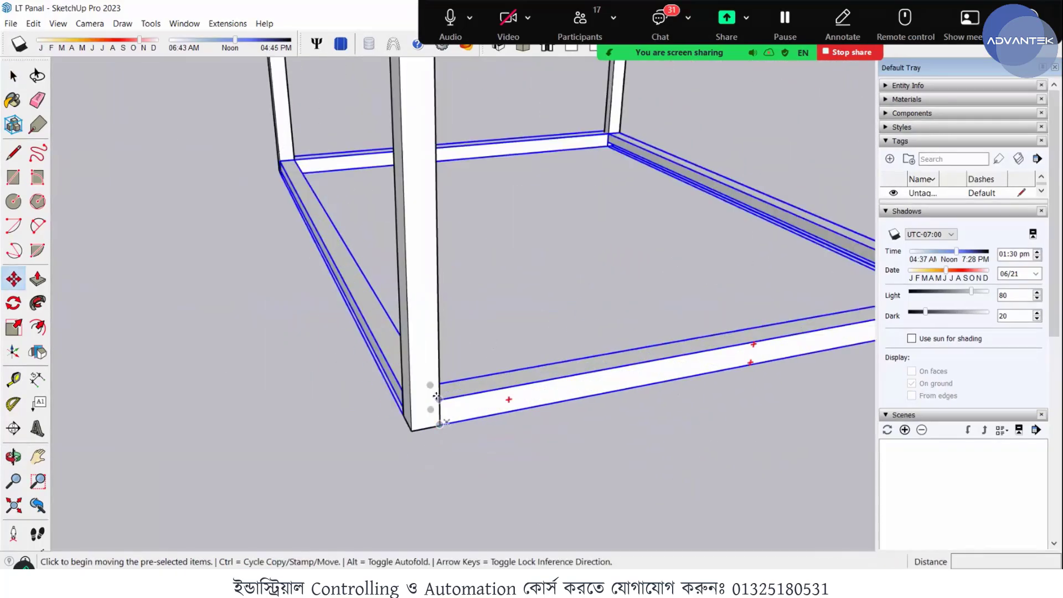
pyautogui.click(419, 296)
pyautogui.press('ctrl')
pyautogui.scroll(-8, 419, 288)
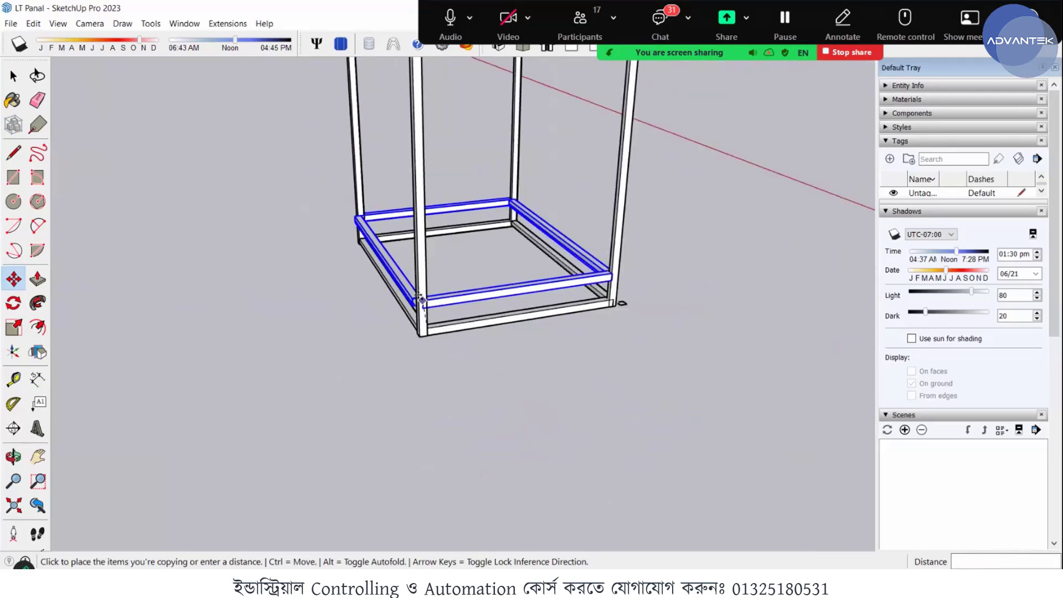
pyautogui.scroll(-4, 424, 210)
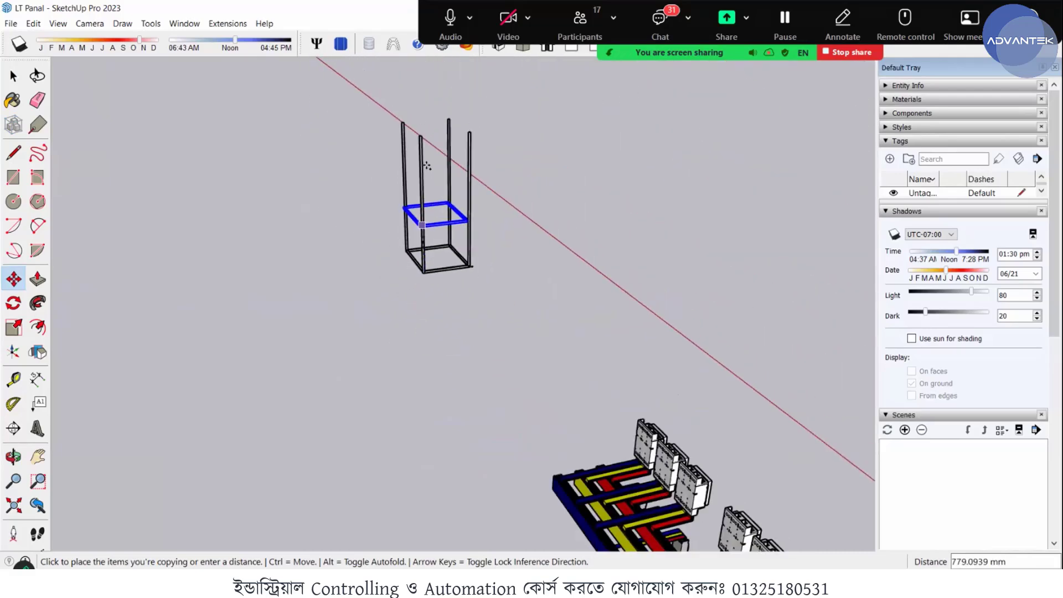
pyautogui.scroll(5, 427, 145)
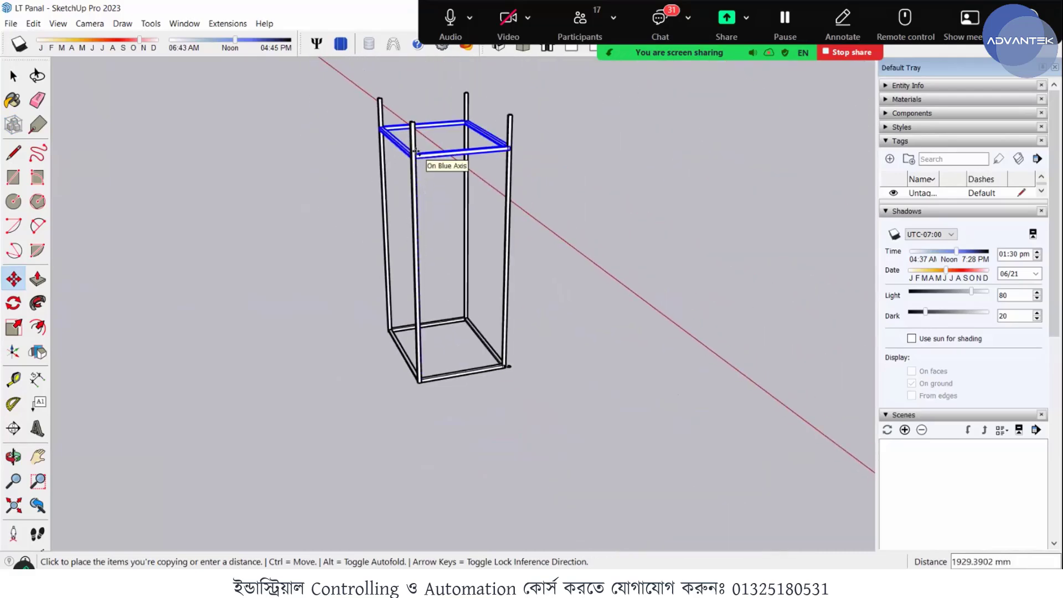
pyautogui.scroll(4, 409, 132)
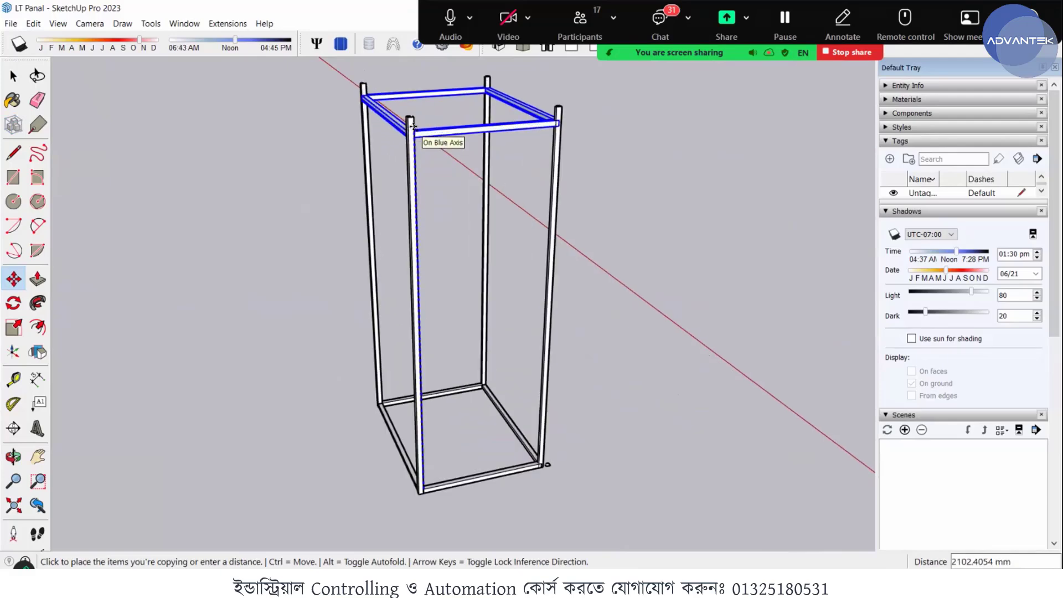
pyautogui.scroll(2, 408, 109)
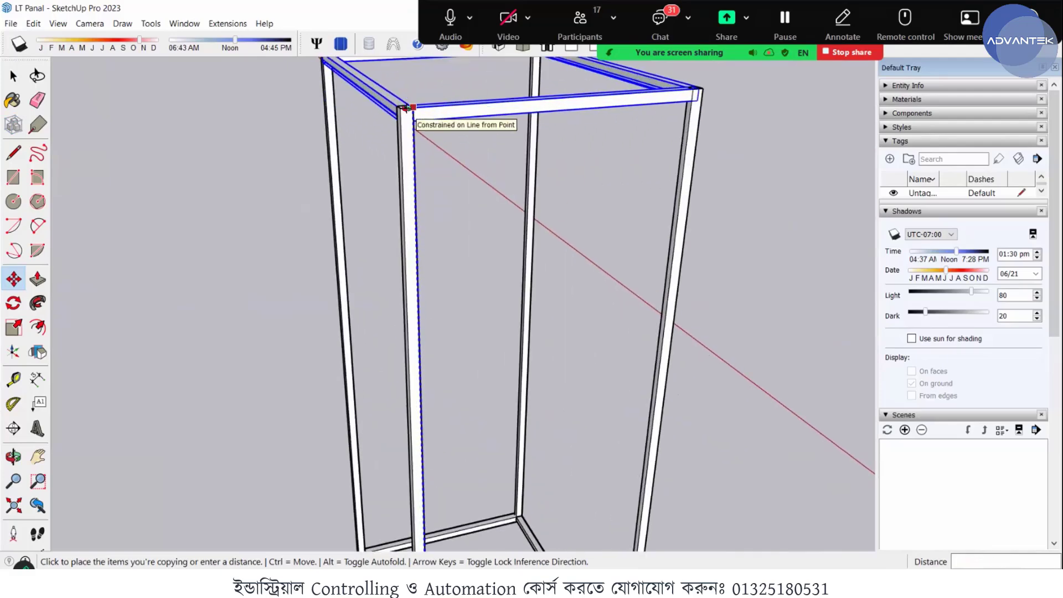
pyautogui.moveTo(406, 109); pyautogui.dragTo(408, 148, button='middle')
pyautogui.scroll(2, 401, 115)
pyautogui.scroll(3, 400, 111)
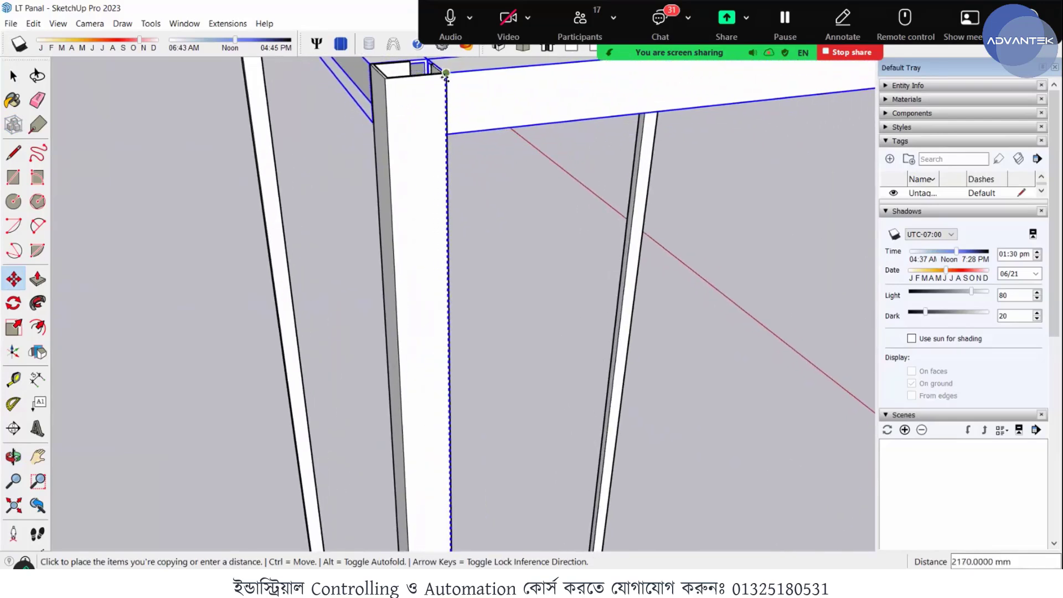
pyautogui.click(446, 74)
pyautogui.scroll(-5, 458, 169)
pyautogui.moveTo(483, 240); pyautogui.dragTo(615, 277, button='middle')
pyautogui.scroll(-2, 597, 277)
pyautogui.press('space')
# - Examine the panel frame from several sides, checking the rail joints at the posts' upper and lower ends
pyautogui.moveTo(730, 294); pyautogui.dragTo(481, 221, button='middle')
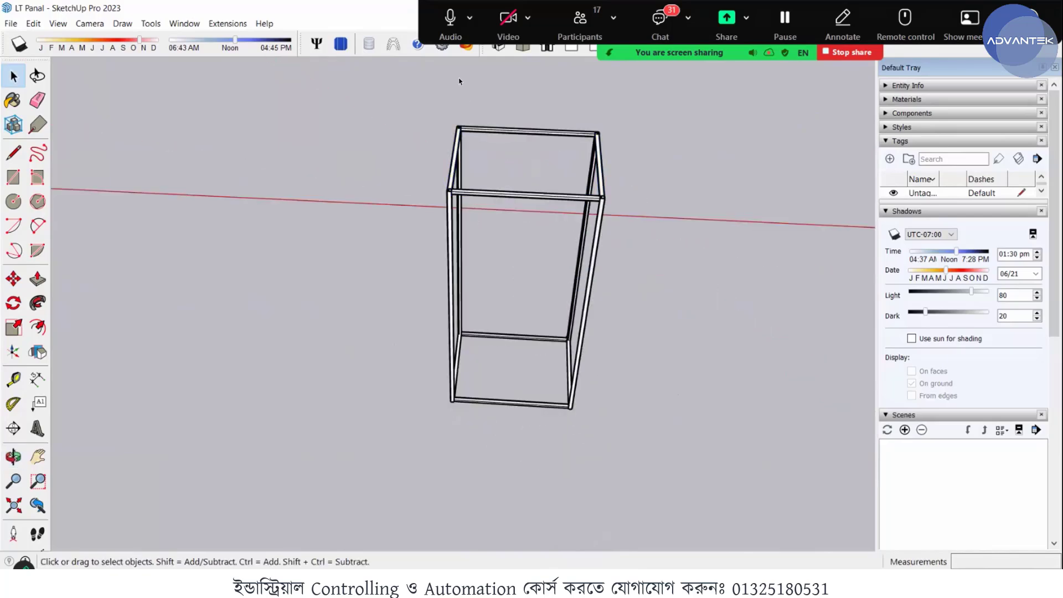
pyautogui.scroll(4, 456, 103)
pyautogui.moveTo(400, 196); pyautogui.dragTo(714, 272, button='middle')
pyautogui.scroll(-3, 360, 171)
pyautogui.moveTo(440, 241); pyautogui.dragTo(448, 247, button='middle')
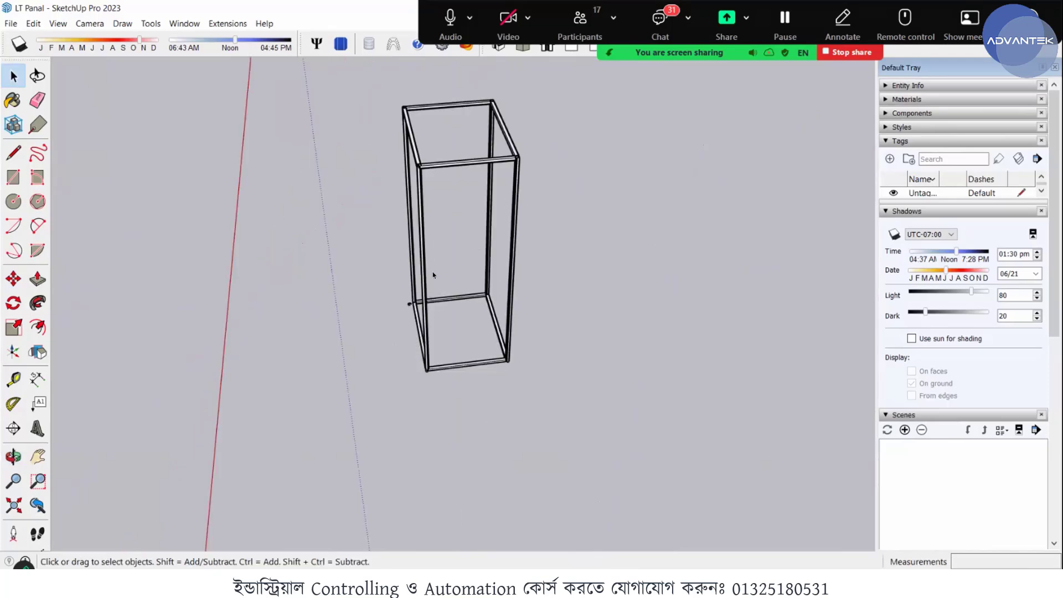
pyautogui.scroll(3, 318, 356)
pyautogui.moveTo(317, 356); pyautogui.dragTo(467, 292, button='middle')
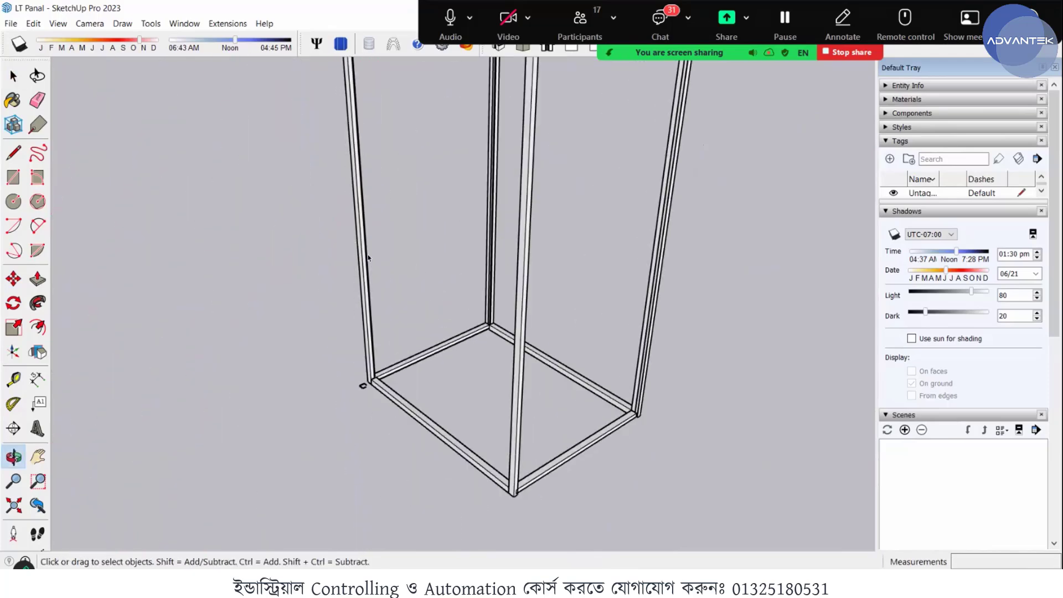
pyautogui.scroll(-3, 368, 254)
pyautogui.moveTo(392, 269); pyautogui.dragTo(325, 247, button='middle')
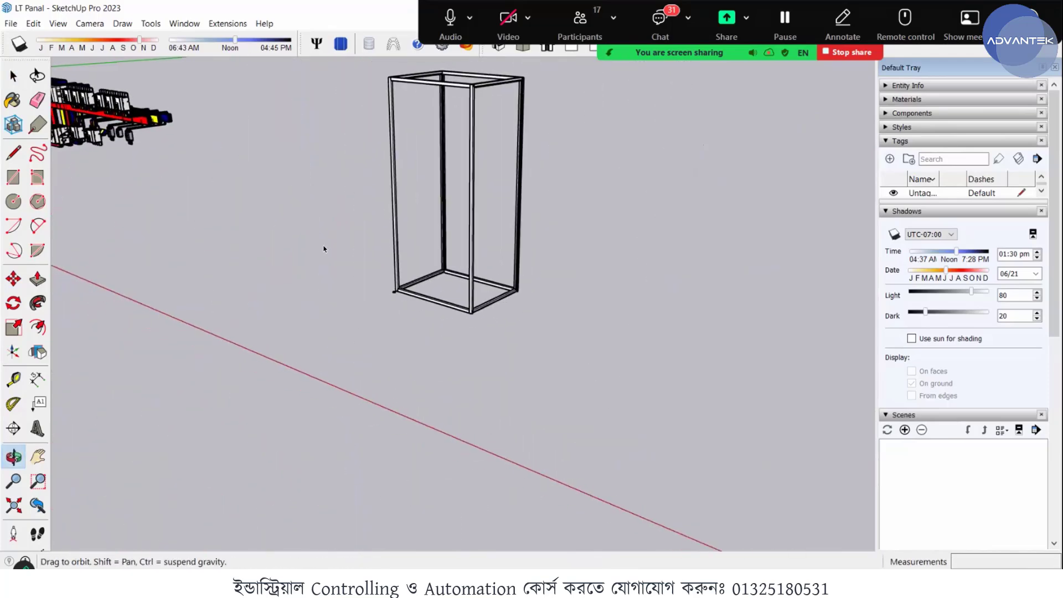
pyautogui.scroll(2, 402, 249)
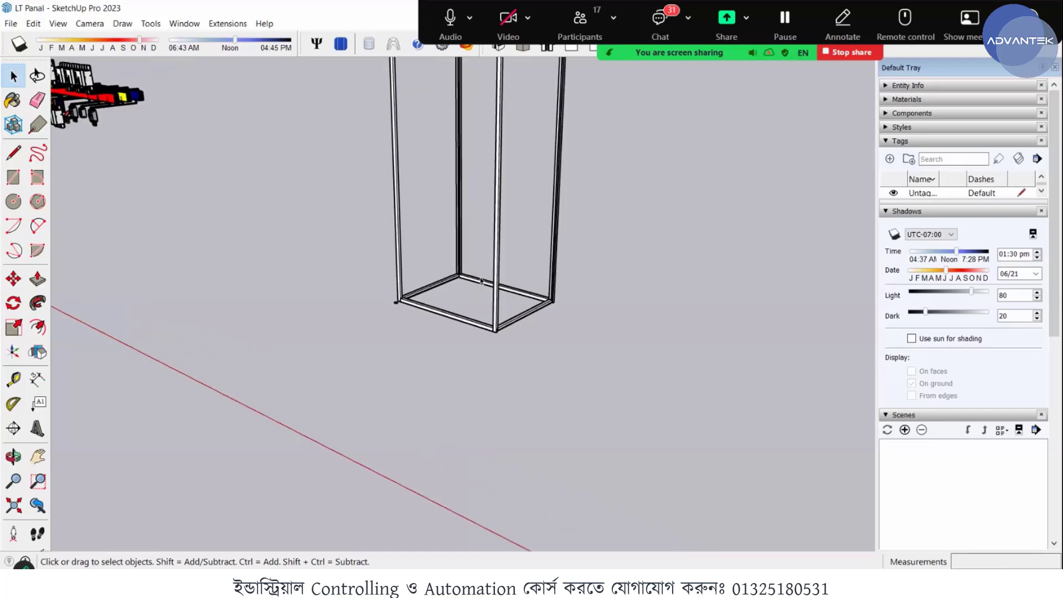
pyautogui.scroll(-2, 360, 342)
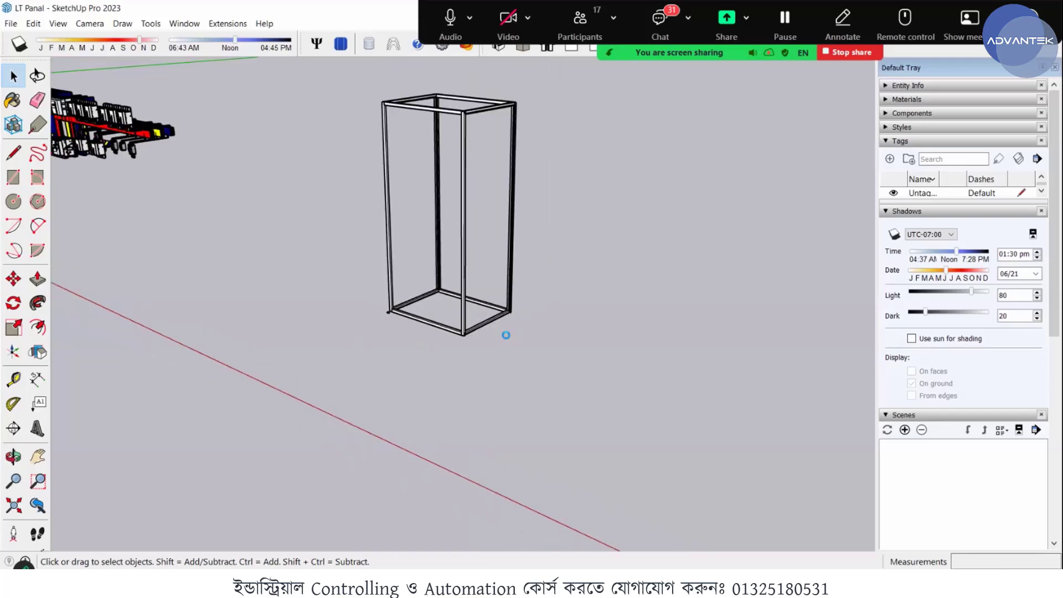
pyautogui.moveTo(453, 361)
pyautogui.mouseDown(button='middle')
pyautogui.moveTo(486, 370)
pyautogui.moveTo(325, 177)
pyautogui.moveTo(291, 159)
pyautogui.mouseUp(button='middle')
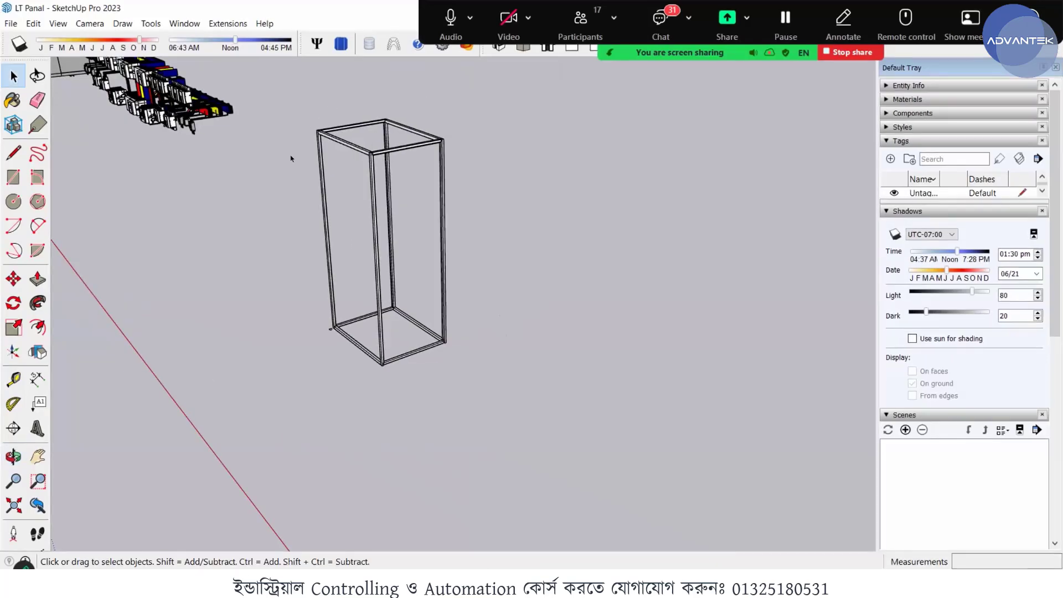
pyautogui.scroll(4, 450, 240)
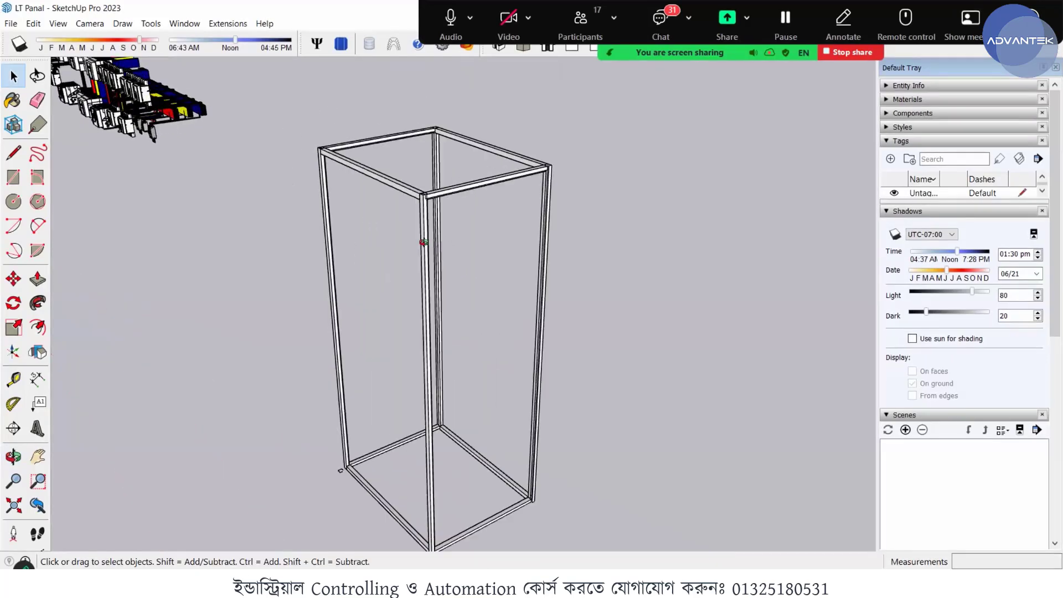
pyautogui.scroll(-2, 352, 296)
pyautogui.scroll(-1, 404, 364)
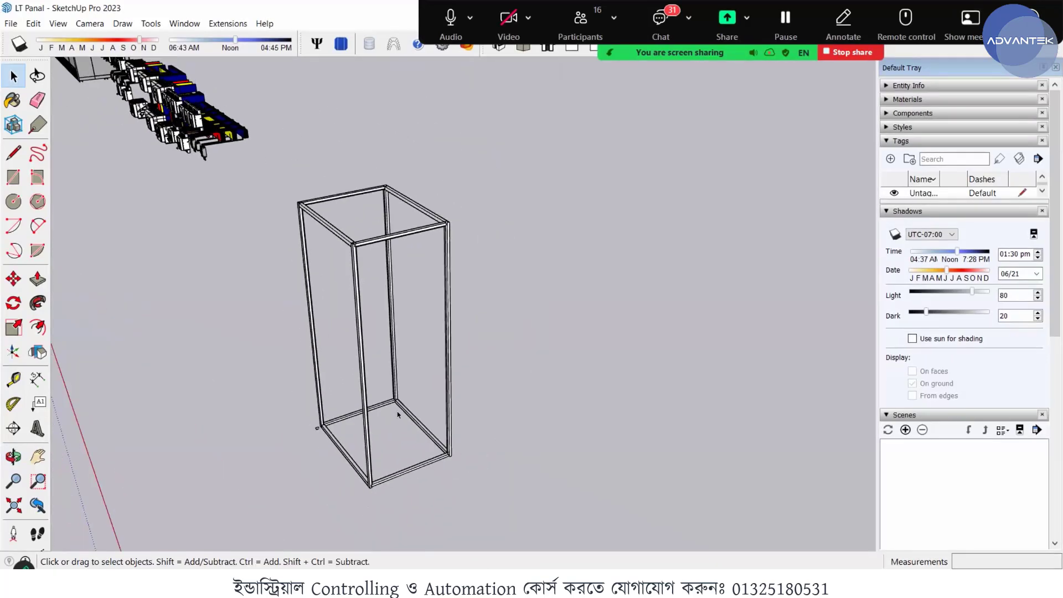
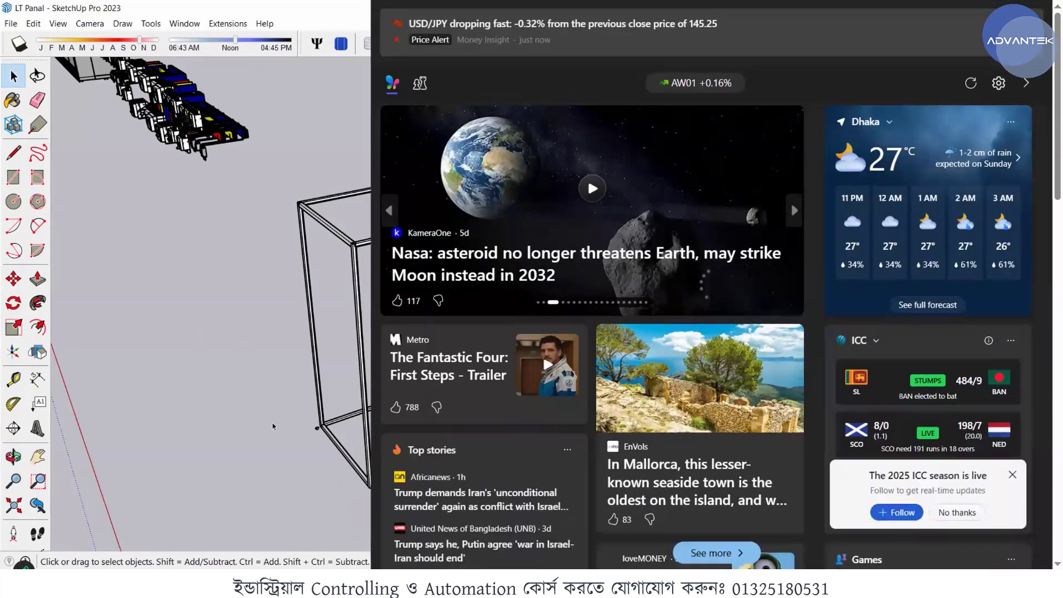
# - Look over the whole panel frame from several angles and find open space on the ground beside its base
pyautogui.scroll(3, 378, 300)
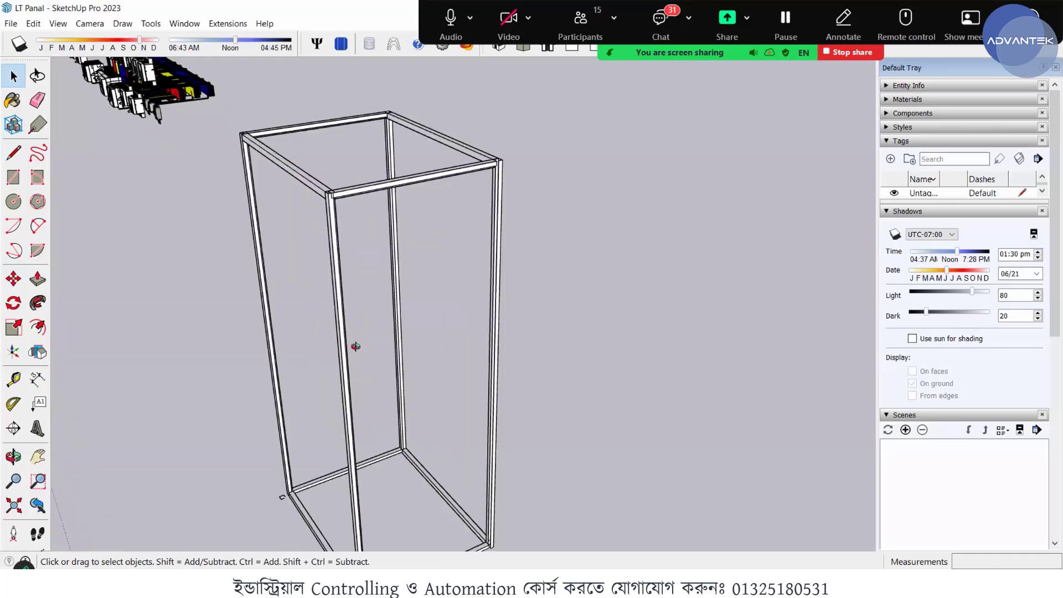
pyautogui.moveTo(356, 346); pyautogui.dragTo(256, 276, button='middle')
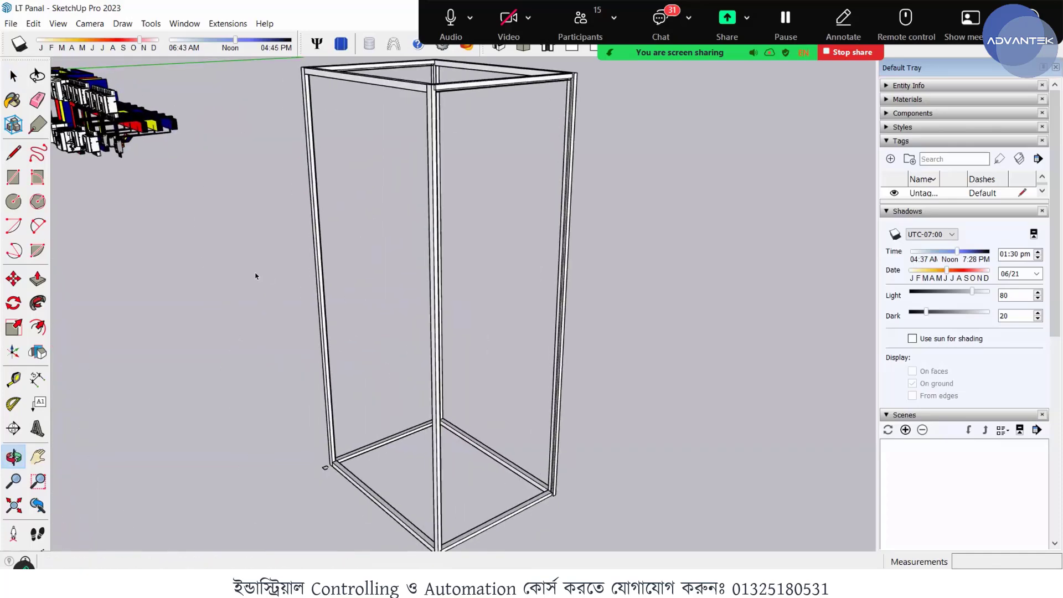
pyautogui.scroll(-3, 238, 292)
pyautogui.moveTo(325, 307); pyautogui.dragTo(173, 271, button='middle')
pyautogui.scroll(-3, 173, 270)
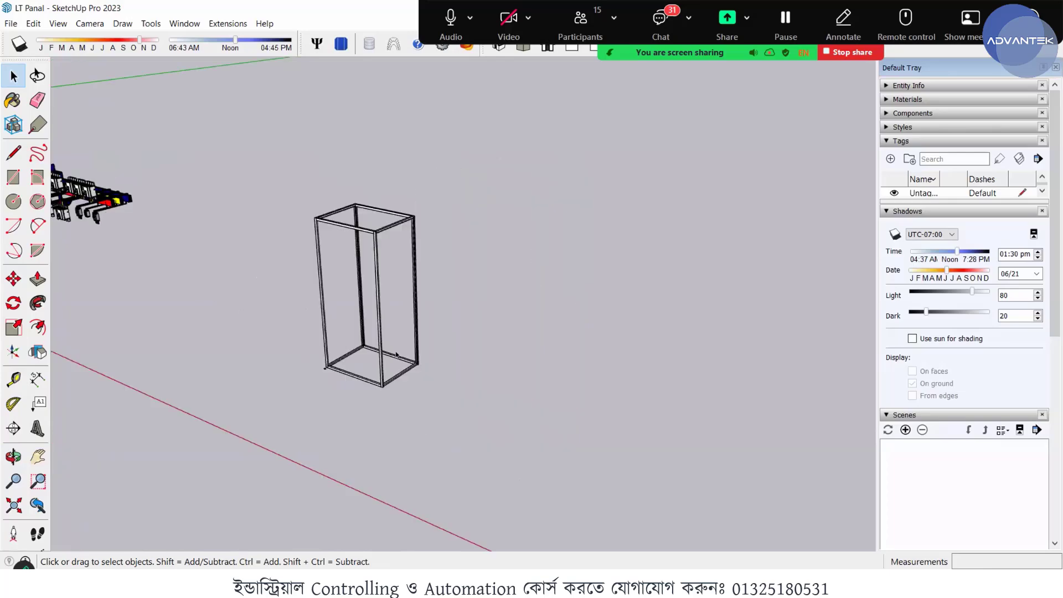
pyautogui.scroll(1, 451, 425)
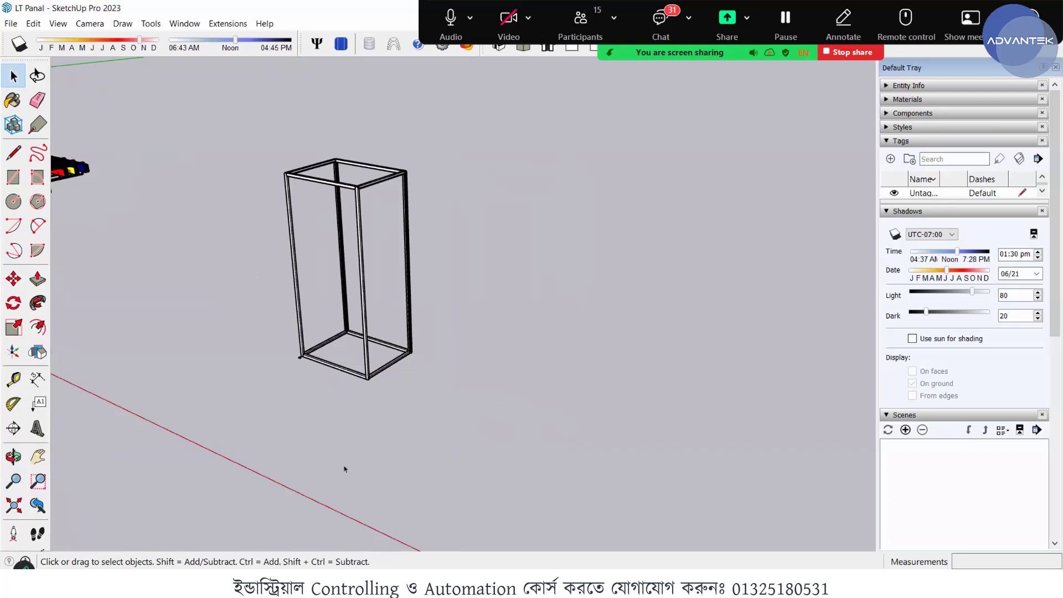
pyautogui.moveTo(450, 449)
pyautogui.mouseDown(button='middle')
pyautogui.moveTo(325, 494)
pyautogui.moveTo(340, 457)
pyautogui.mouseUp(button='middle')
# - Start a profile outline on open ground beyond the frame with a 40 mm green-axis edge and a 30 mm red-axis edge
pyautogui.press('l')
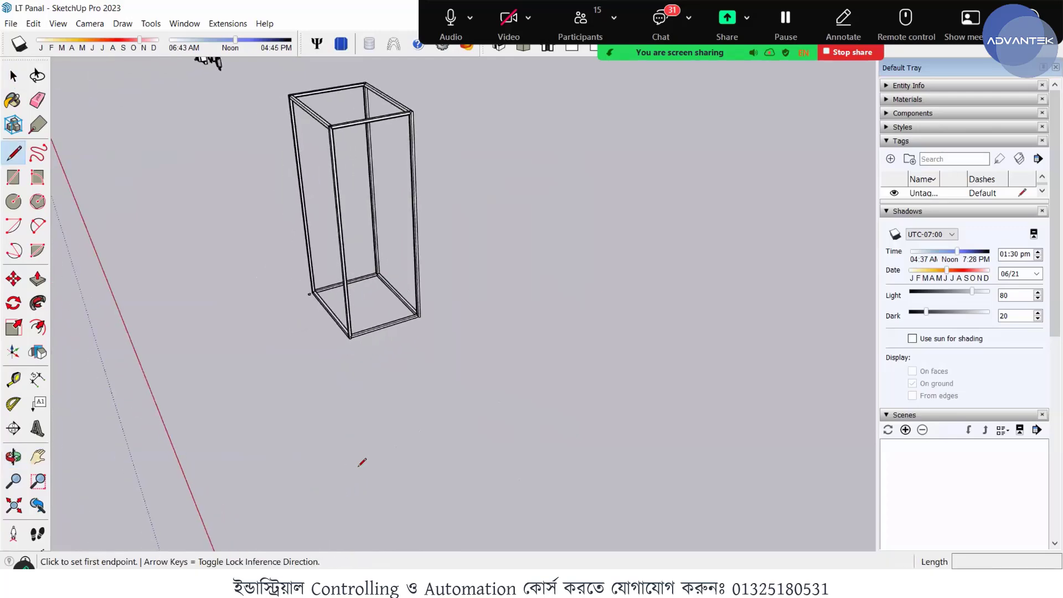
pyautogui.click(360, 469)
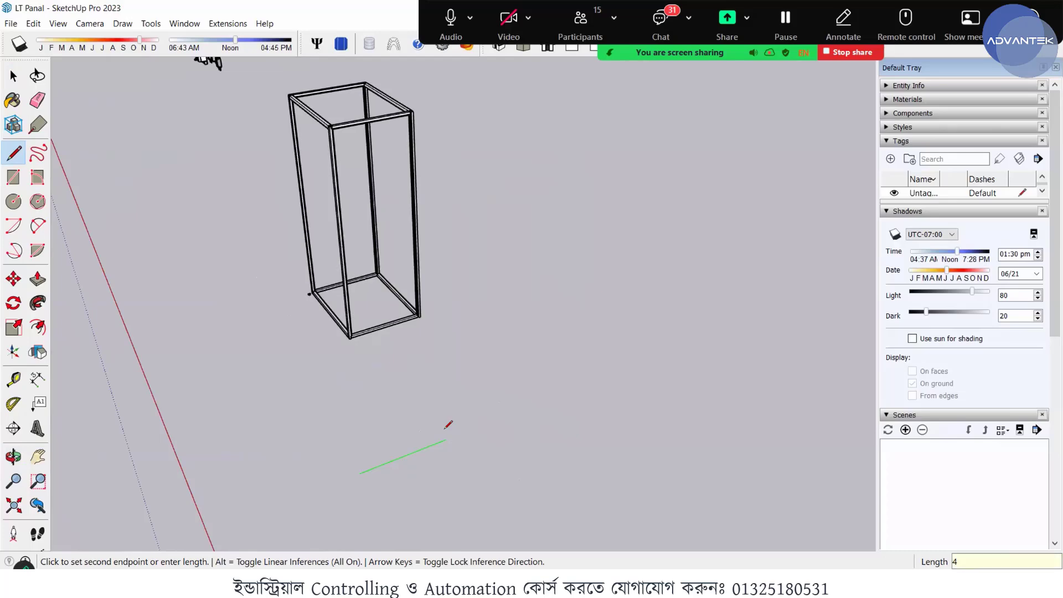
pyautogui.scroll(3, 365, 470)
pyautogui.scroll(3, 370, 458)
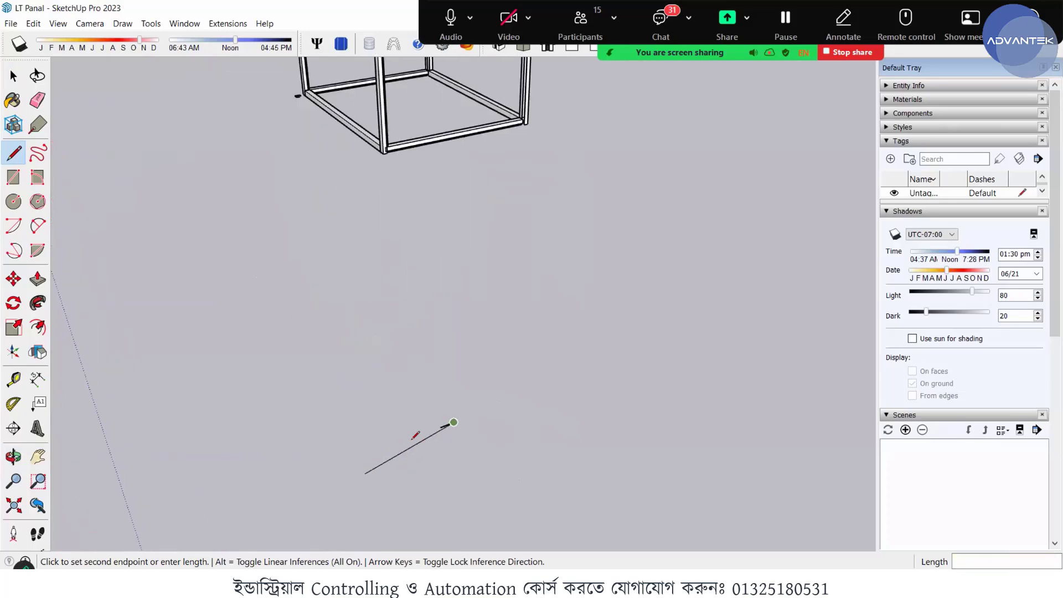
pyautogui.moveTo(466, 475); pyautogui.dragTo(621, 363, button='middle')
pyautogui.scroll(-2, 368, 355)
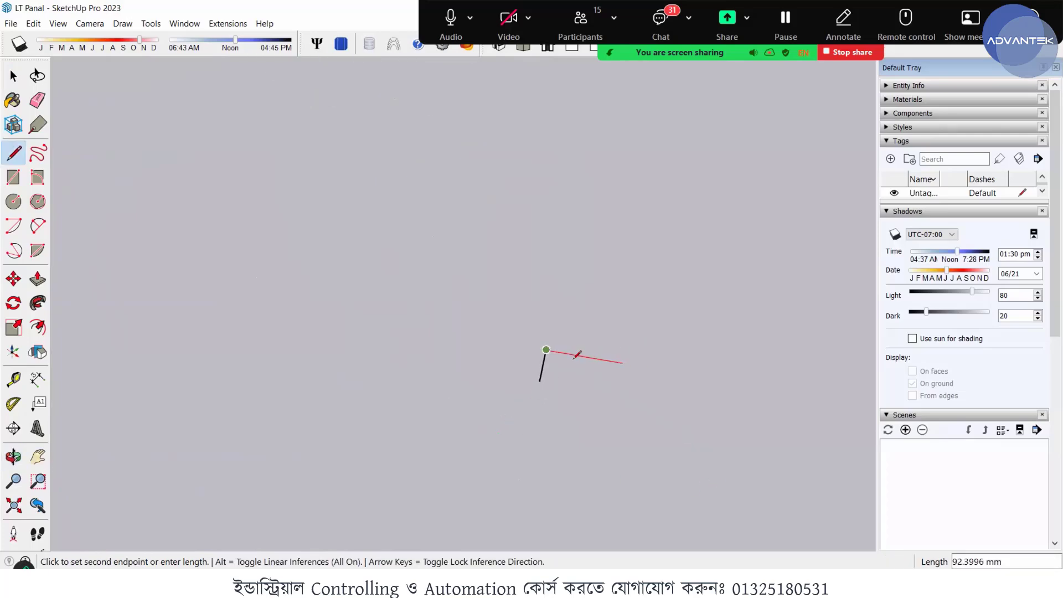
pyautogui.click(534, 333)
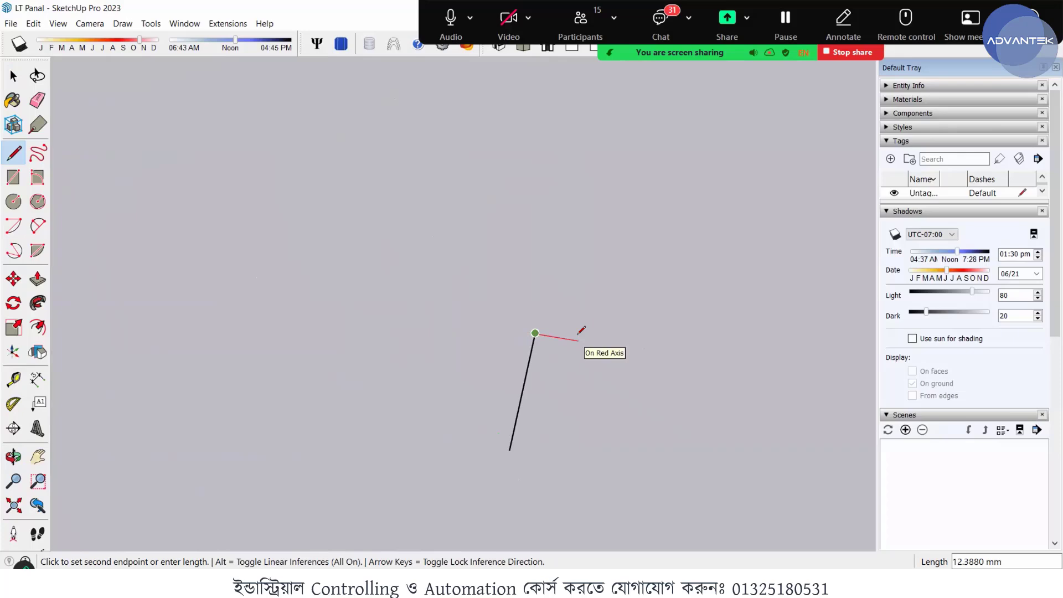
pyautogui.write('30')
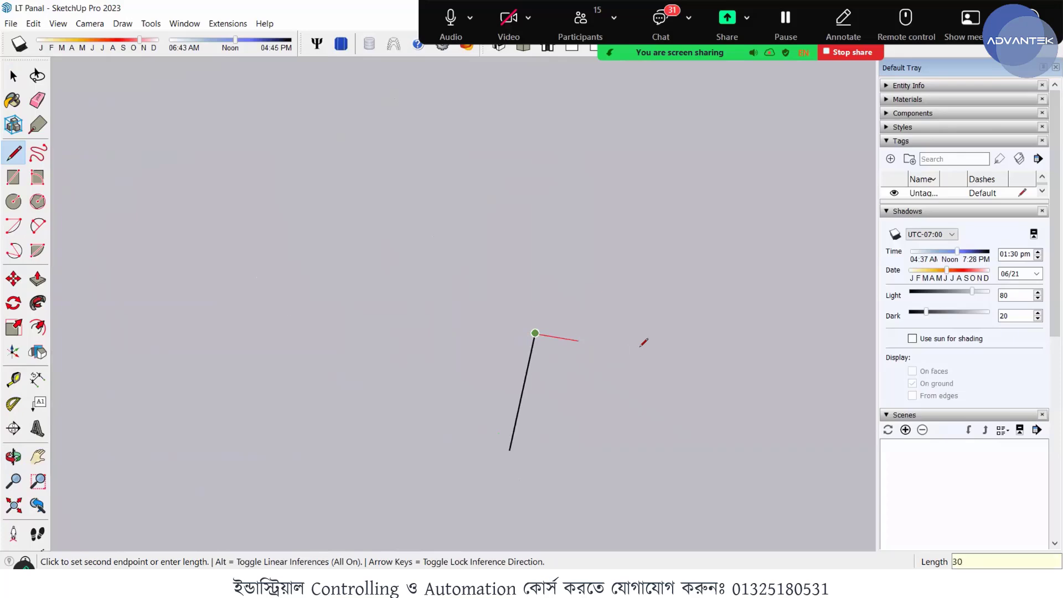
pyautogui.press('Return')
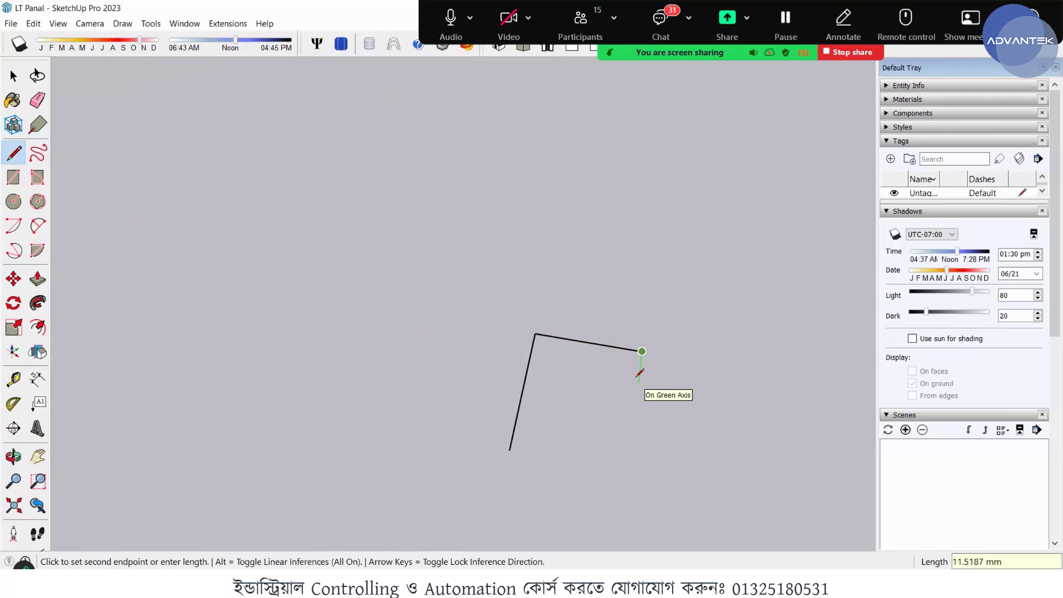
# - Draw the outline's opposite side as 10, 20 and 10 mm segments along the green axis, and close it at the starting point
pyautogui.write('10')
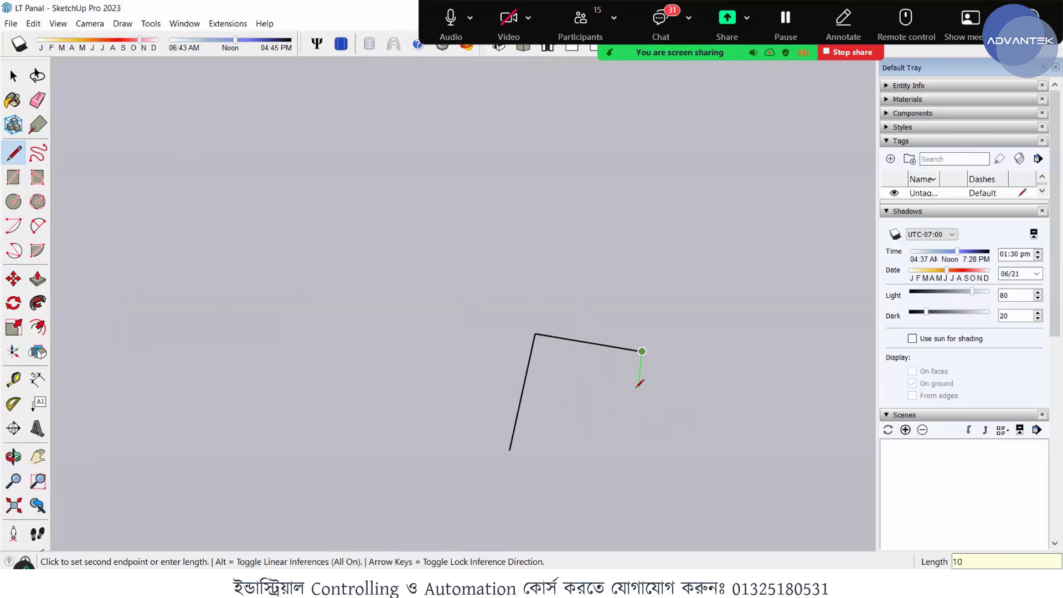
pyautogui.press('Return')
pyautogui.write('20')
pyautogui.press('Return')
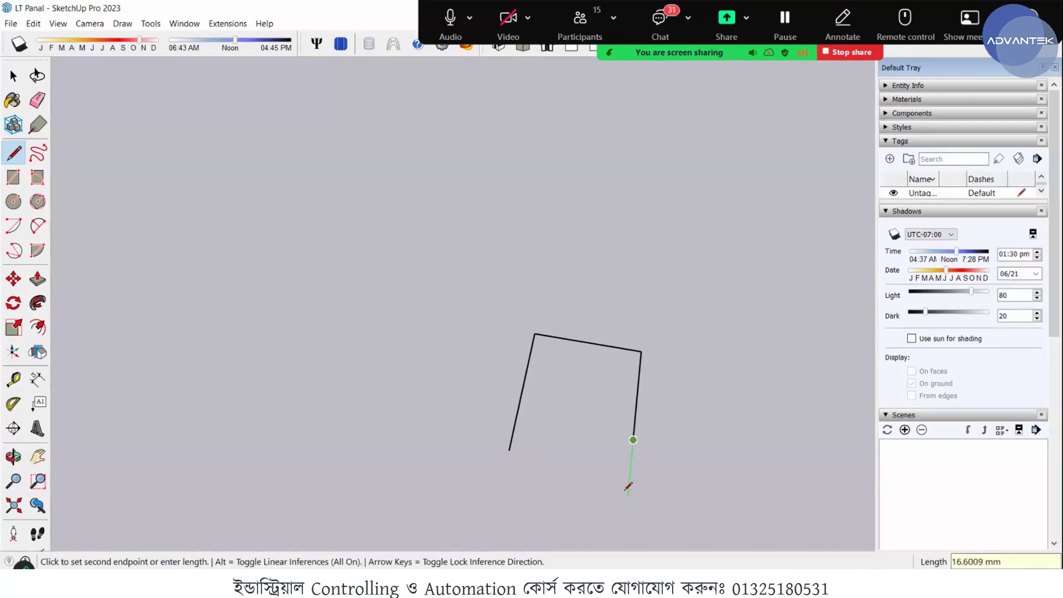
pyautogui.write('10')
pyautogui.press('Return')
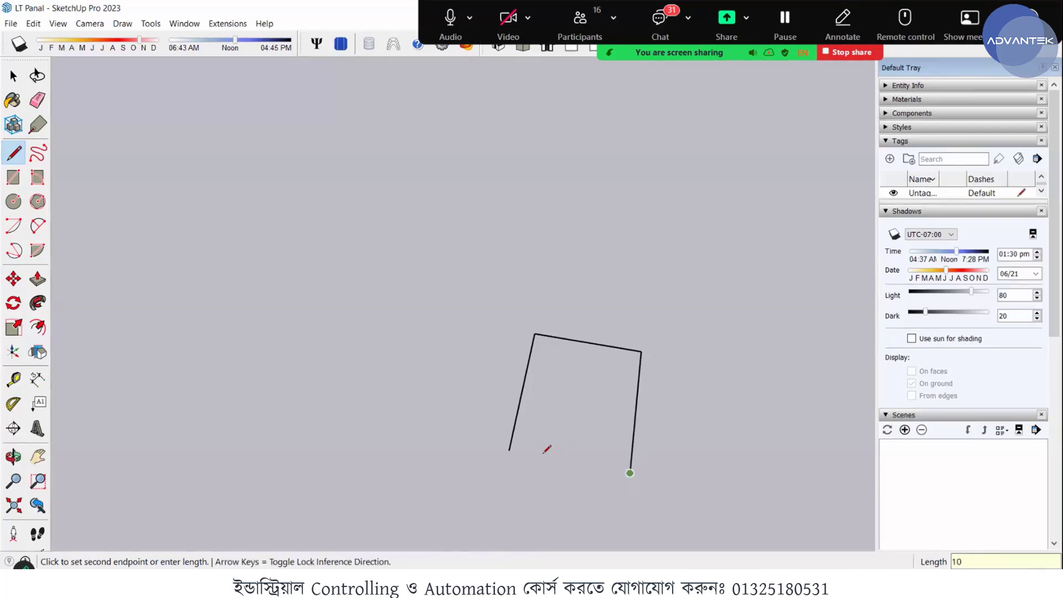
pyautogui.click(510, 450)
pyautogui.moveTo(534, 460); pyautogui.dragTo(468, 441, button='middle')
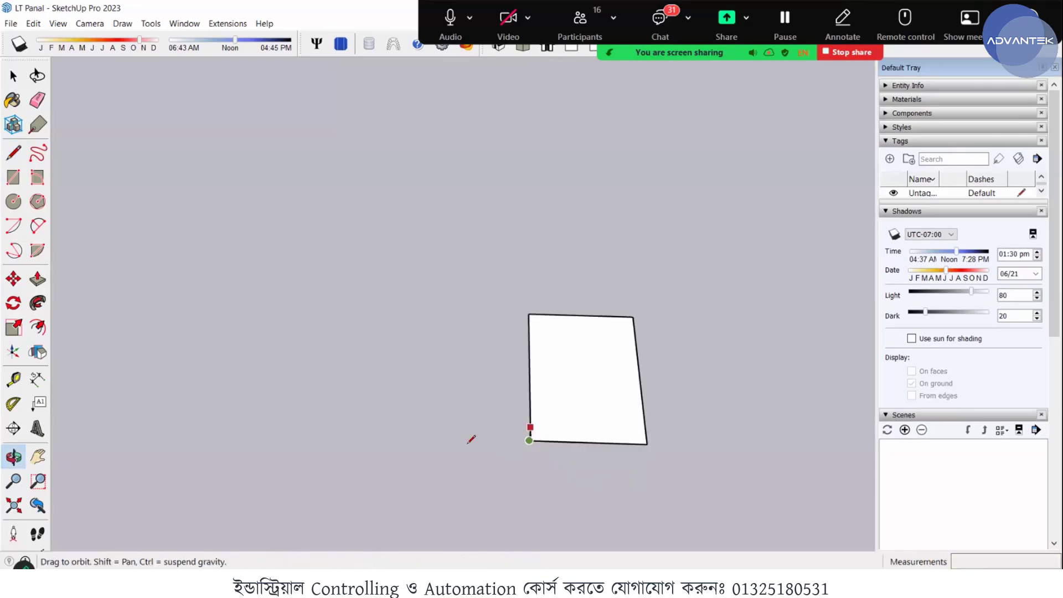
pyautogui.scroll(-3, 432, 465)
pyautogui.press('space')
# - Try inward offsets of about 5.7, 3.5 and 3.1 mm on the rectangular face, undoing each one
pyautogui.scroll(-2, 342, 444)
pyautogui.moveTo(325, 448); pyautogui.dragTo(502, 436, button='middle')
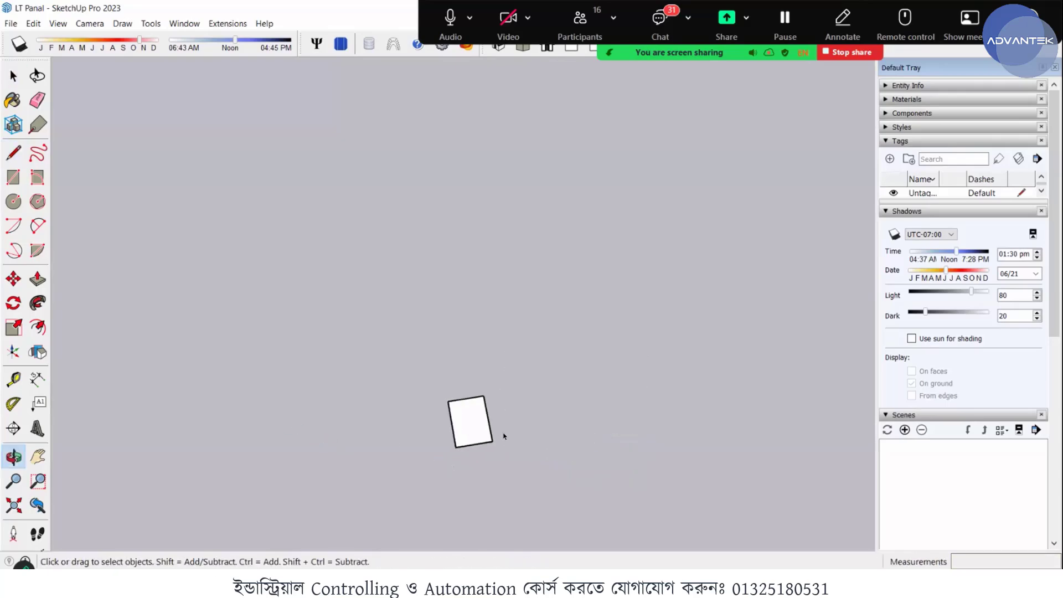
pyautogui.scroll(6, 458, 432)
pyautogui.moveTo(408, 450); pyautogui.dragTo(423, 424, button='middle')
pyautogui.click(423, 418)
pyautogui.press('f')
pyautogui.doubleClick(357, 462)
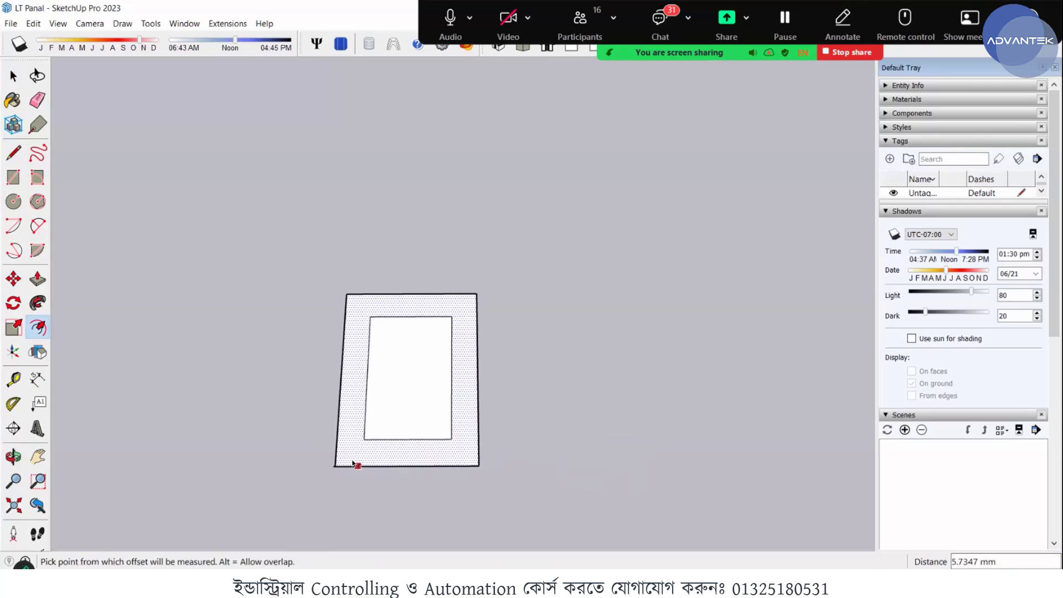
pyautogui.hotkey('ctrl', 'z')
pyautogui.doubleClick(355, 450)
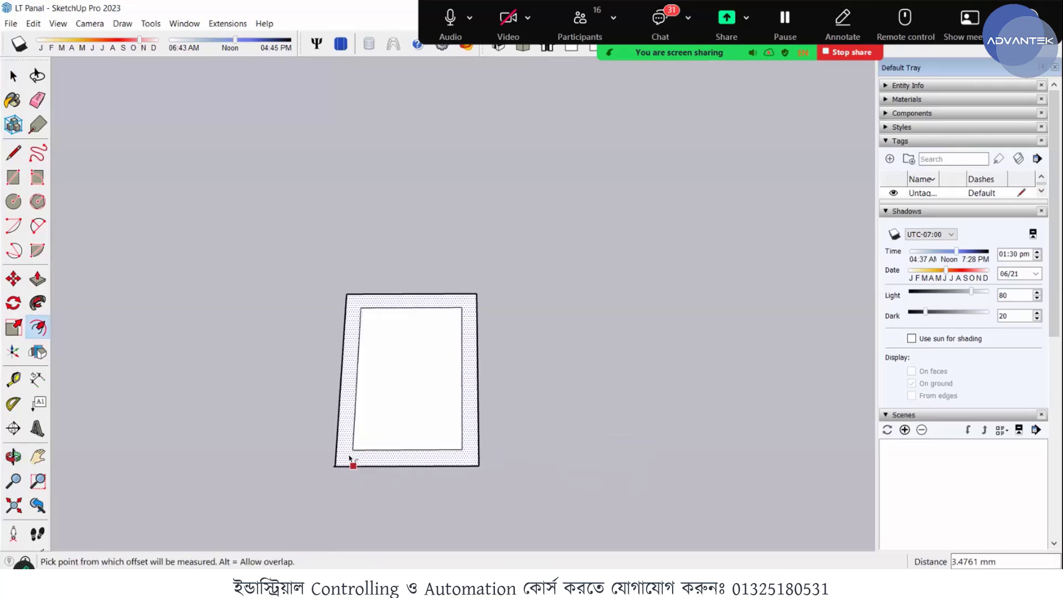
pyautogui.hotkey('ctrl', 'z')
pyautogui.doubleClick(350, 451)
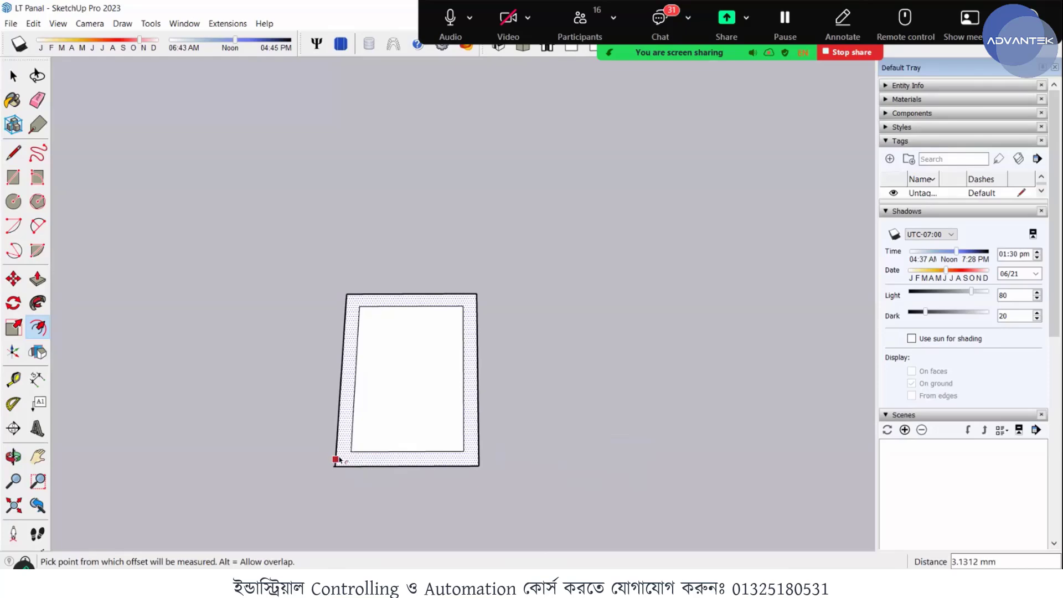
pyautogui.hotkey('ctrl', 'z')
# - Offset the rectangular face's outline 1.5 mm inward
pyautogui.click(342, 459)
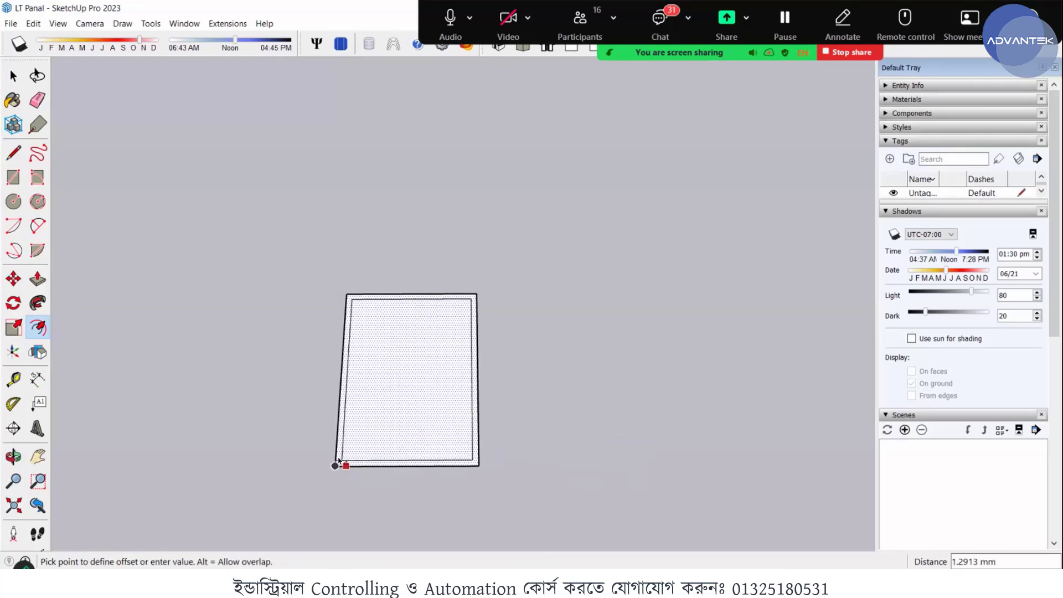
pyautogui.scroll(5, 340, 460)
pyautogui.write('1')
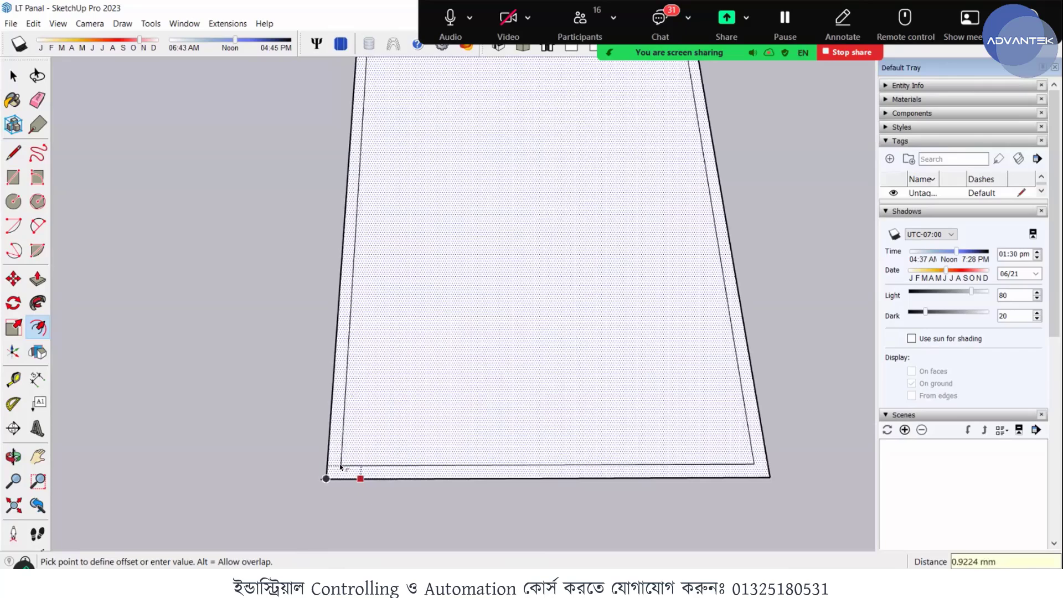
pyautogui.write('1')
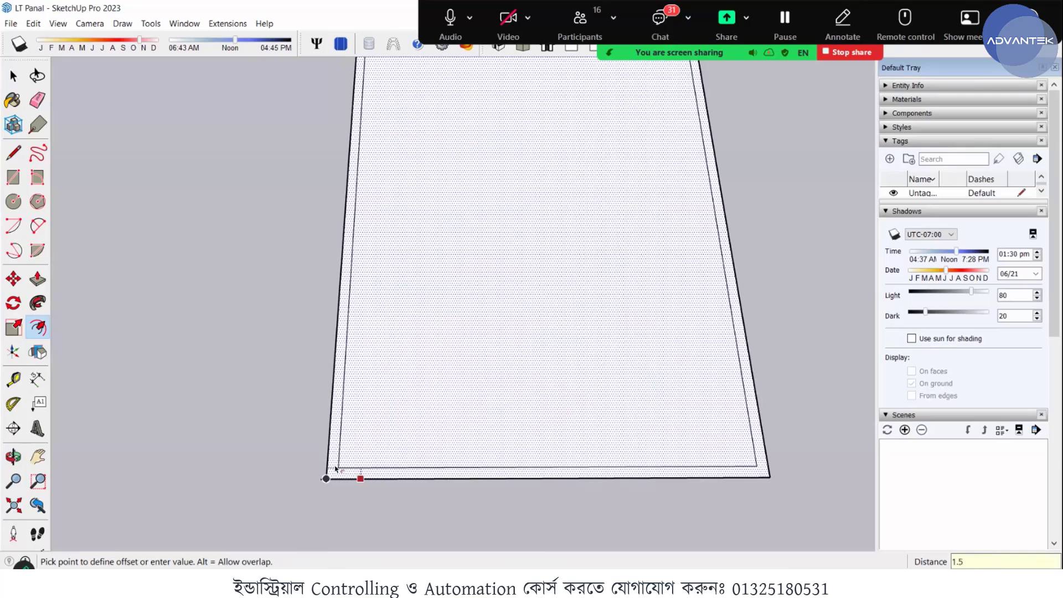
pyautogui.write('.5')
pyautogui.press('Return')
# - Examine the corner of the offset outline closely, checking where the rectangle's closing edge meets its starting side
pyautogui.scroll(3, 329, 462)
pyautogui.moveTo(334, 467); pyautogui.dragTo(297, 481, button='middle')
pyautogui.scroll(3, 302, 485)
pyautogui.scroll(-3, 315, 486)
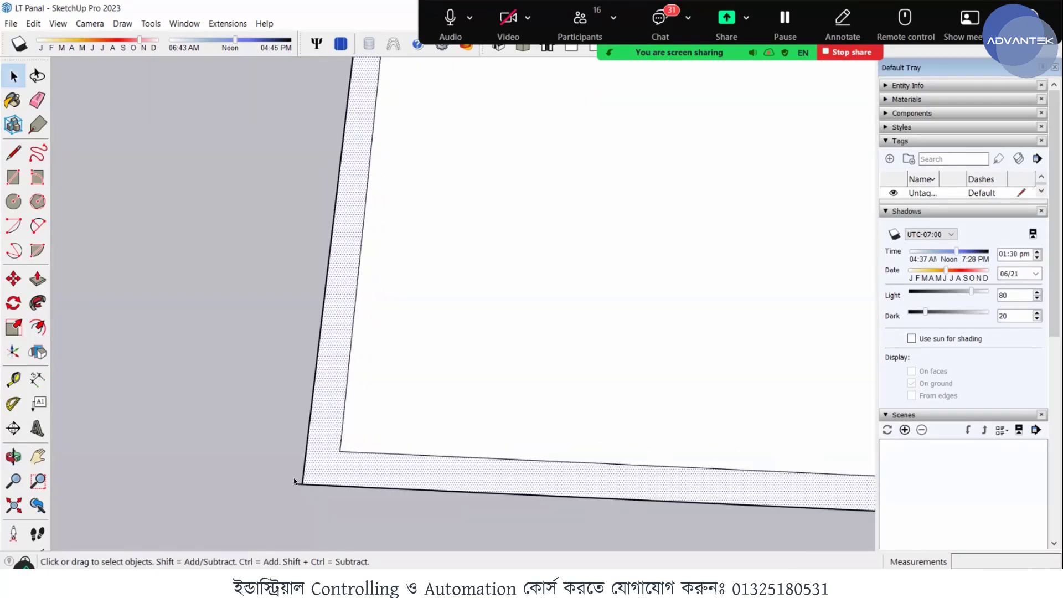
pyautogui.scroll(2, 294, 478)
pyautogui.scroll(-2, 293, 479)
pyautogui.scroll(-5, 306, 472)
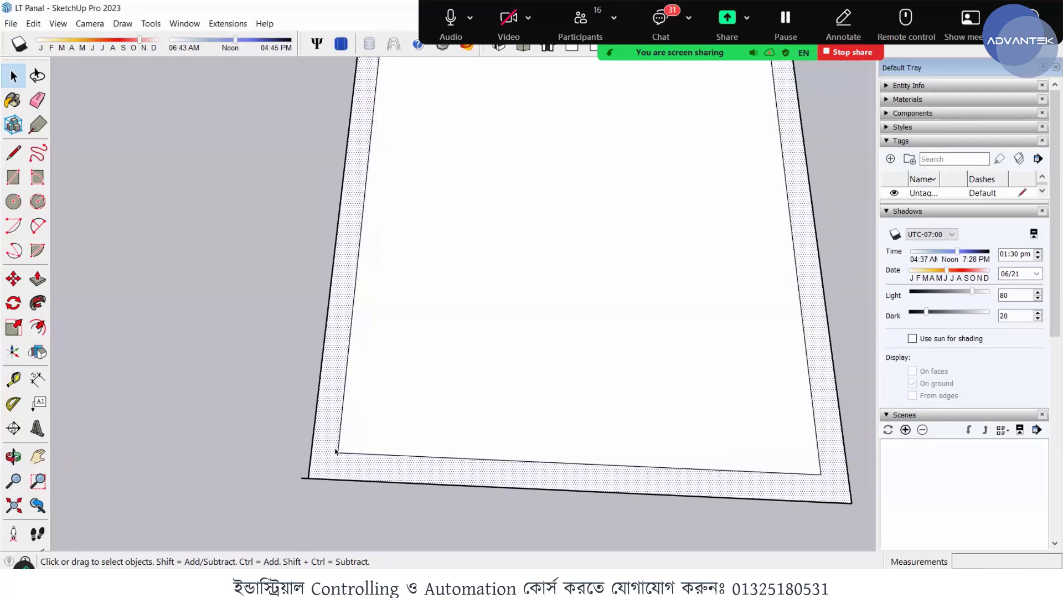
pyautogui.moveTo(353, 457); pyautogui.dragTo(444, 510, button='middle')
pyautogui.scroll(4, 441, 510)
pyautogui.scroll(2, 446, 491)
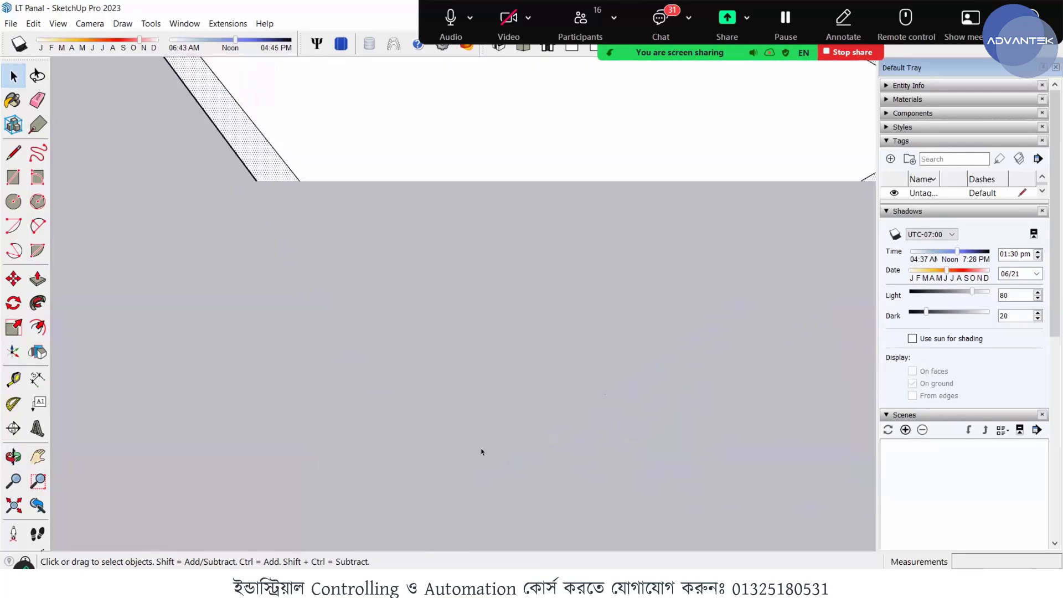
# - Undo the 1.5 mm offset and the trial rectangle completely
pyautogui.scroll(-6, 491, 442)
pyautogui.moveTo(351, 396); pyautogui.dragTo(180, 391, button='middle')
pyautogui.hotkey('ctrl', 'z')
pyautogui.hotkey('ctrl', 'z')
pyautogui.hotkey('ctrl', 'z')
pyautogui.hotkey('ctrl', 'z')
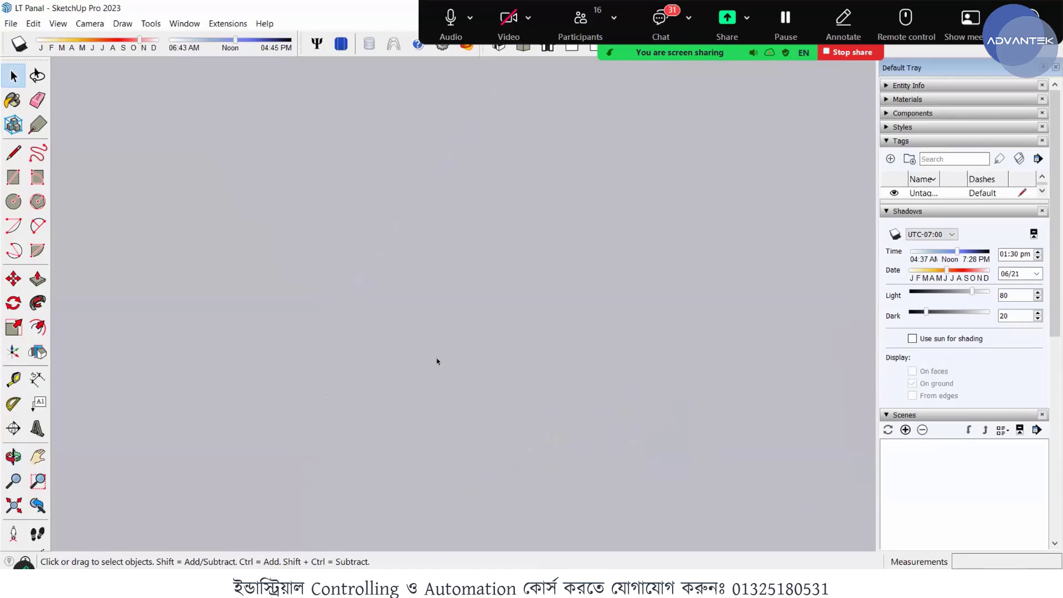
# - Restart the profile on the ground near the frame's base with a 40 mm green-axis edge followed by a 30 mm red-axis edge
pyautogui.scroll(-5, 418, 278)
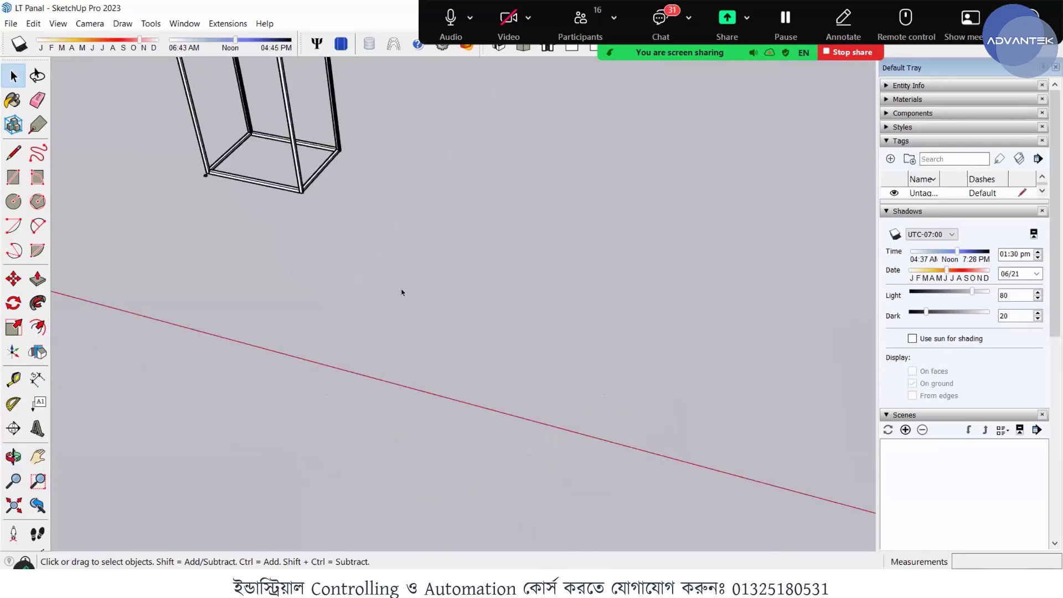
pyautogui.press('l')
pyautogui.click(402, 273)
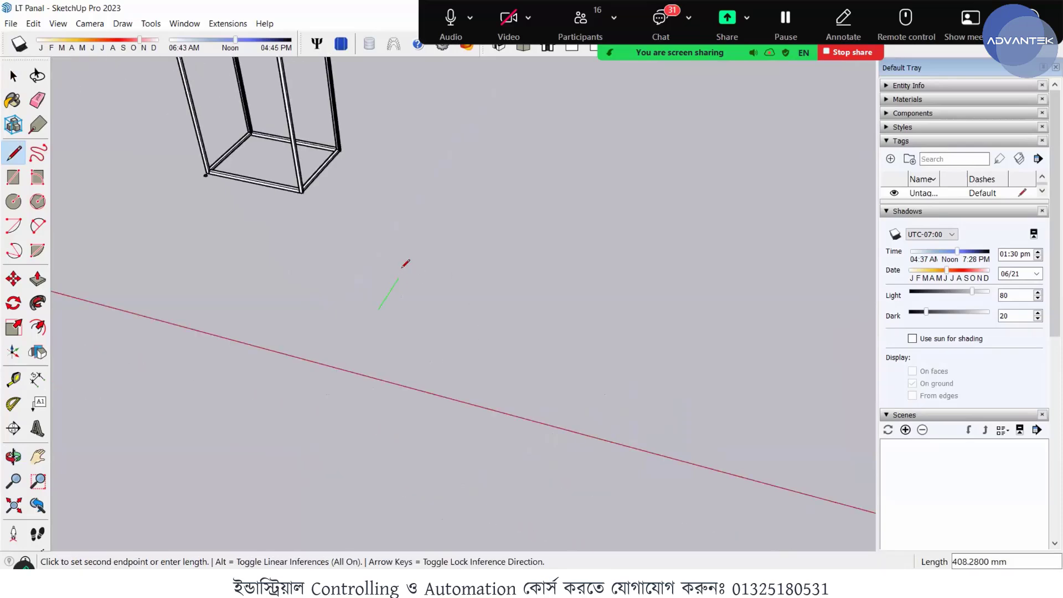
pyautogui.write('40')
pyautogui.press('Return')
pyautogui.scroll(5, 380, 299)
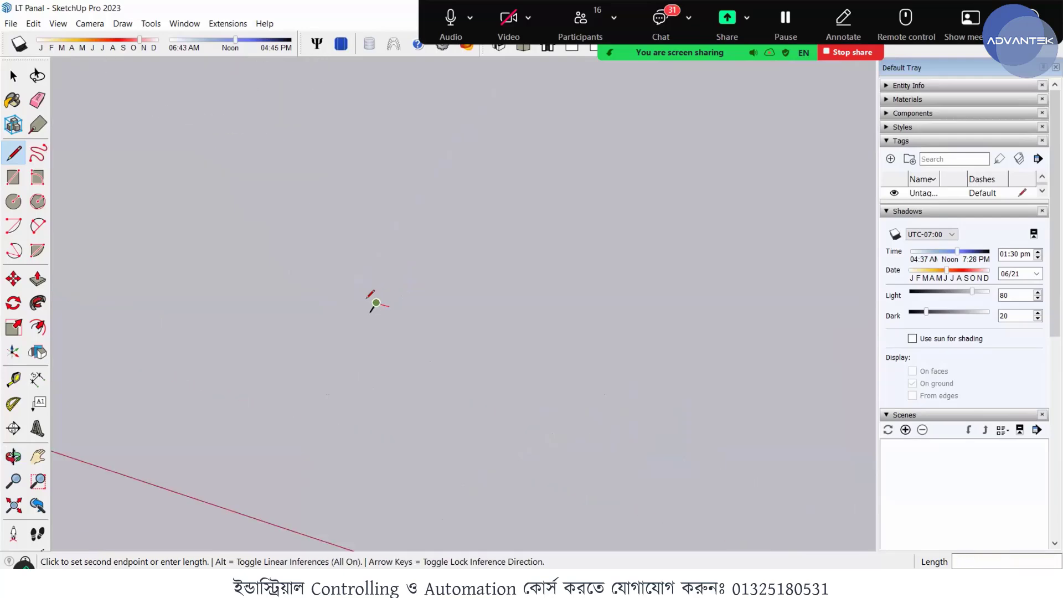
pyautogui.scroll(4, 374, 292)
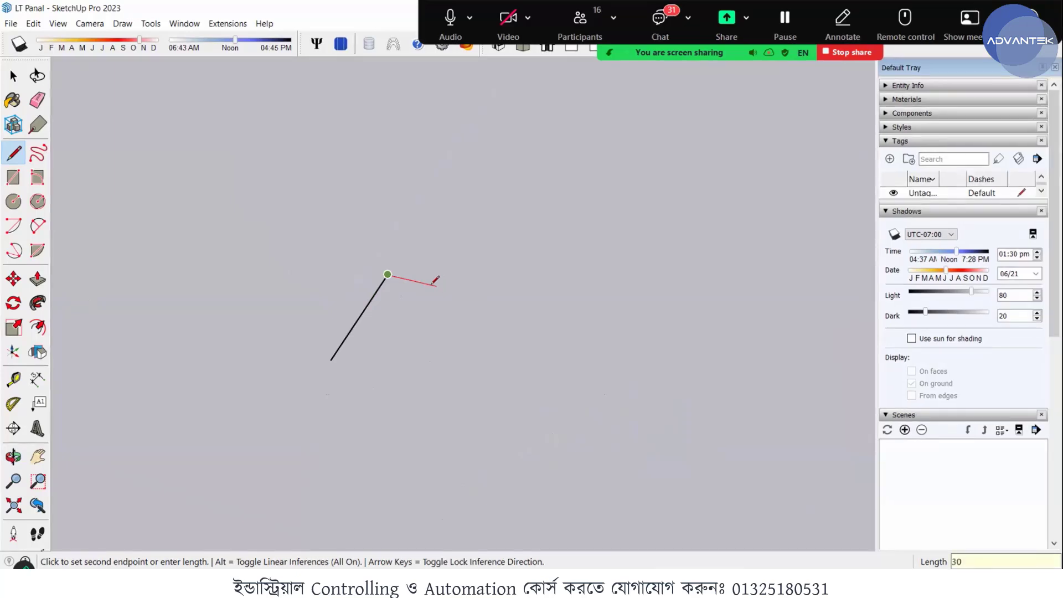
pyautogui.click(476, 295)
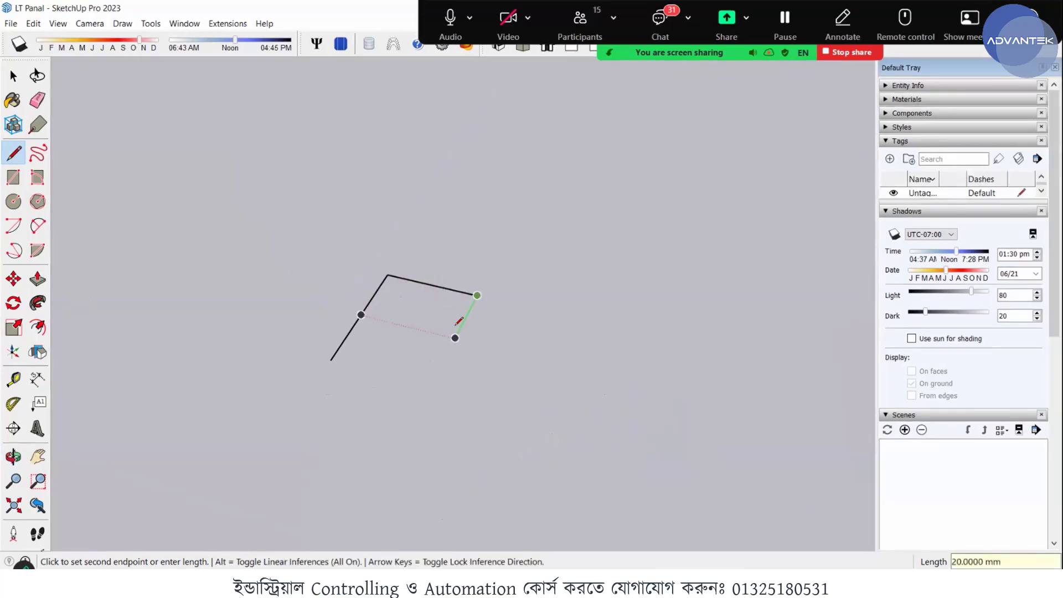
# - Add 10, 20 and 10 mm segments back along the green axis, and close the 40 by 30 mm rectangle at its first corner
pyautogui.write('10')
pyautogui.press('Return')
pyautogui.write('20')
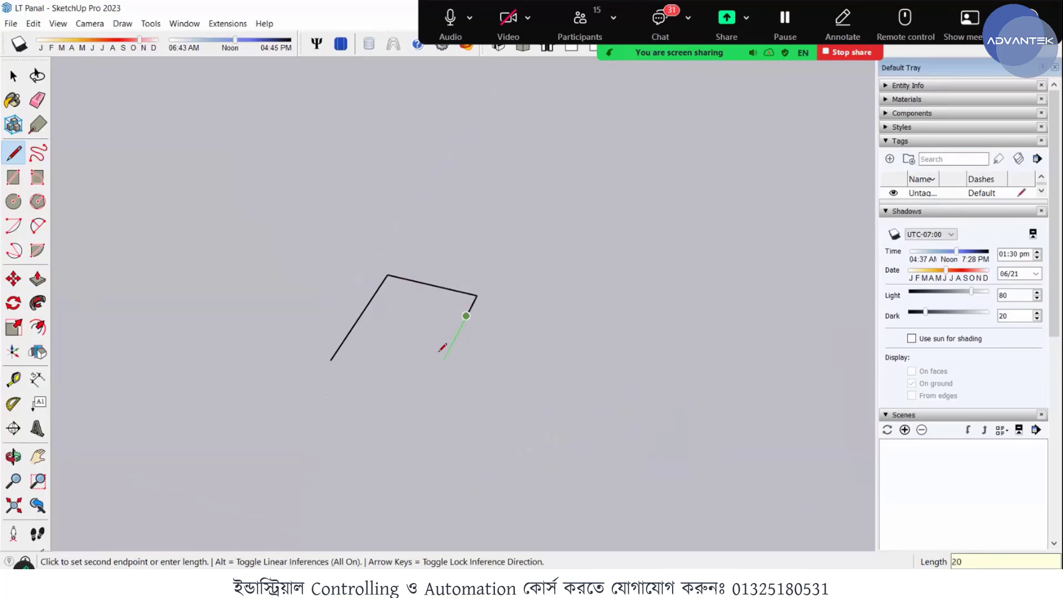
pyautogui.press('Return')
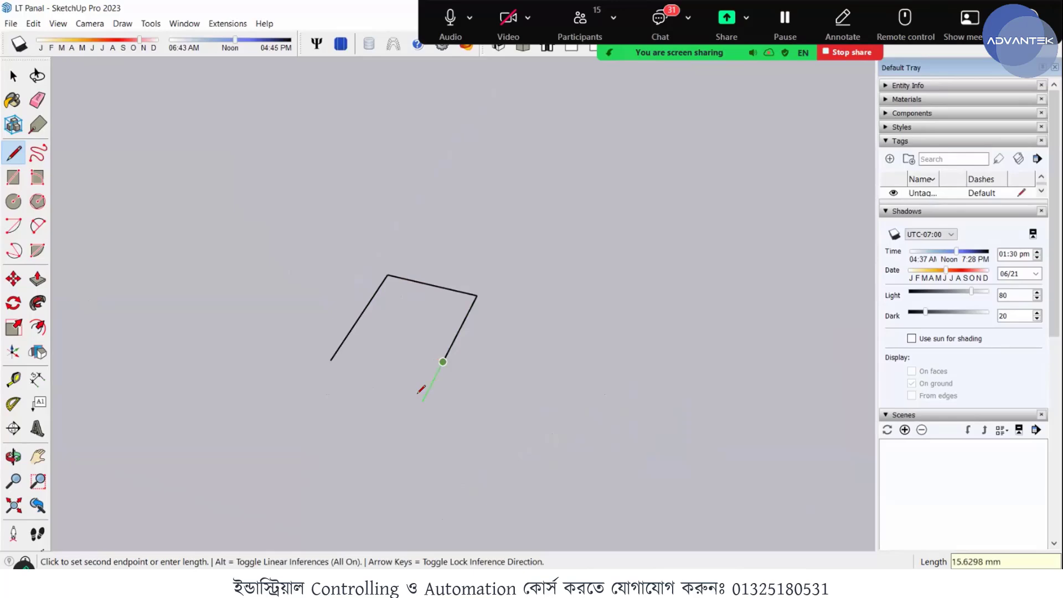
pyautogui.write('10')
pyautogui.press('Return')
pyautogui.click(331, 361)
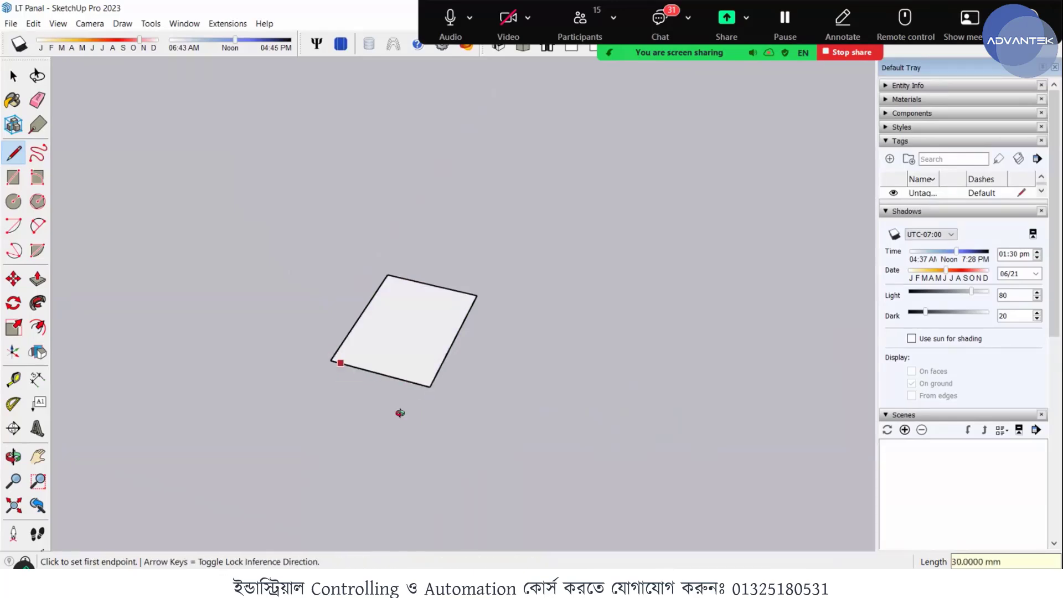
# - Select the face of the 40 by 30 mm rectangle
pyautogui.moveTo(399, 413); pyautogui.dragTo(428, 322, button='middle')
pyautogui.scroll(4, 409, 371)
pyautogui.press('space')
pyautogui.moveTo(379, 352); pyautogui.dragTo(410, 351, button='middle')
pyautogui.click(411, 351)
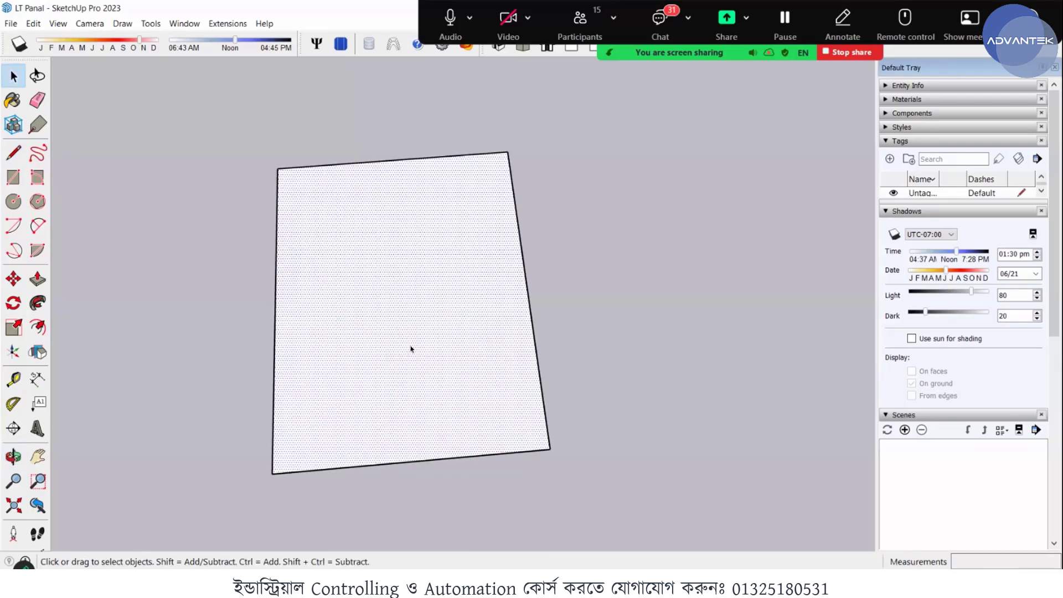
pyautogui.press('f')
pyautogui.click(290, 450)
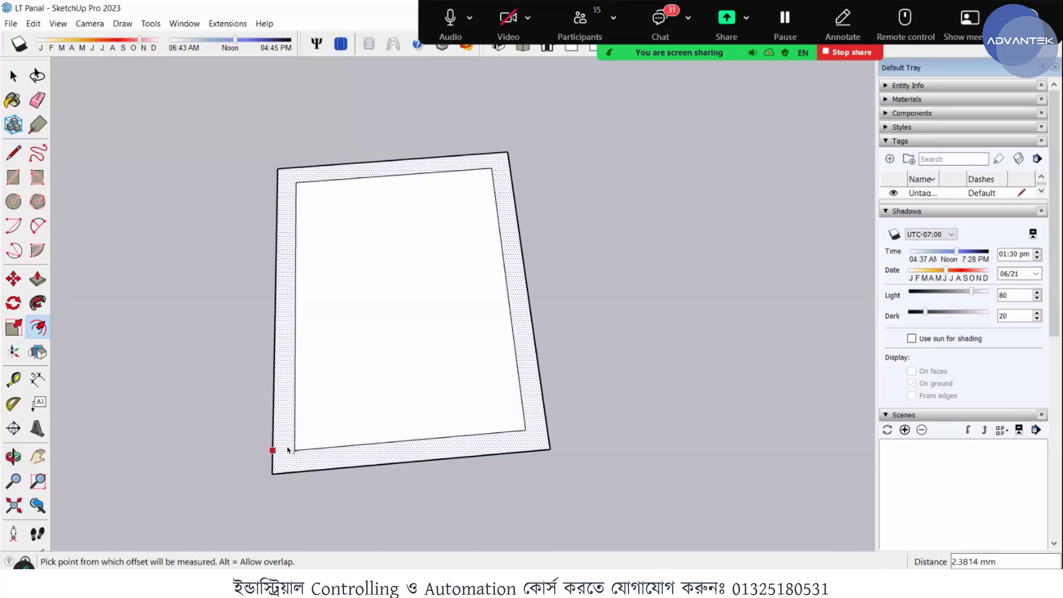
pyautogui.press('Escape')
pyautogui.doubleClick(278, 464)
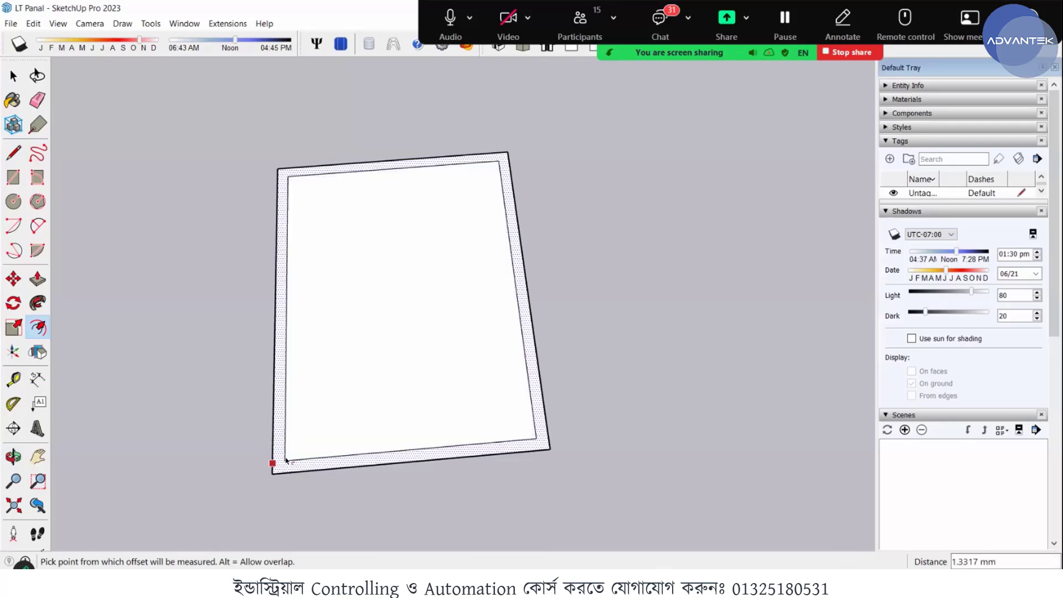
pyautogui.scroll(5, 293, 459)
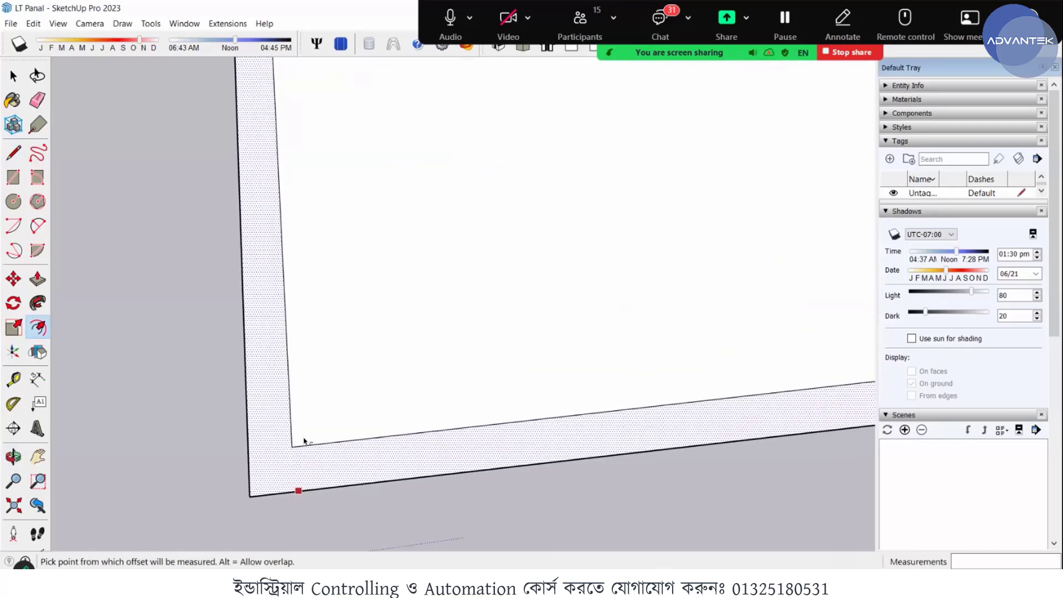
pyautogui.hotkey('ctrl', 'z')
pyautogui.doubleClick(375, 232)
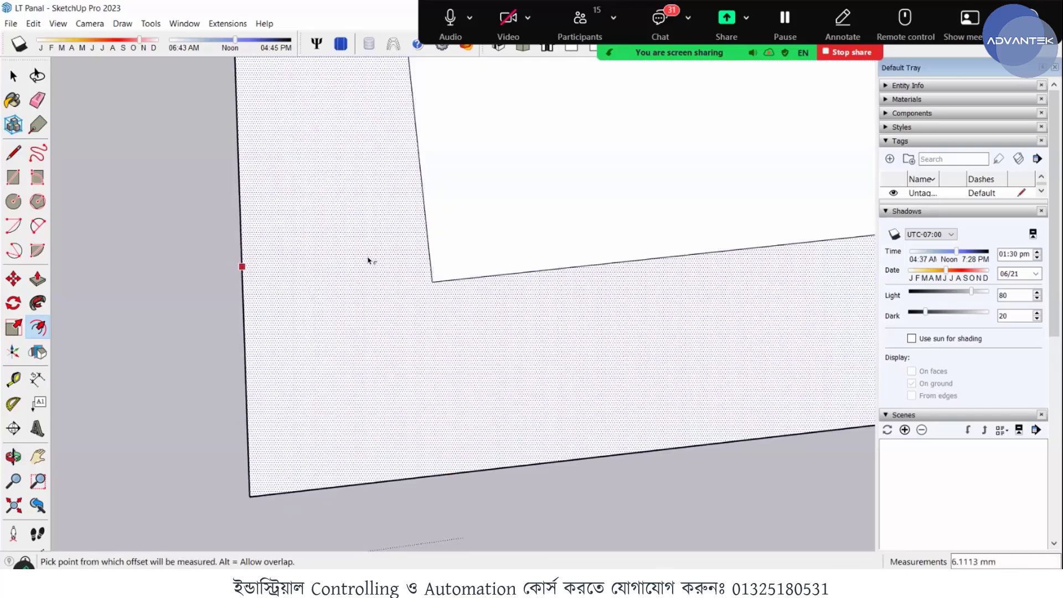
pyautogui.hotkey('ctrl', 'z')
pyautogui.doubleClick(280, 435)
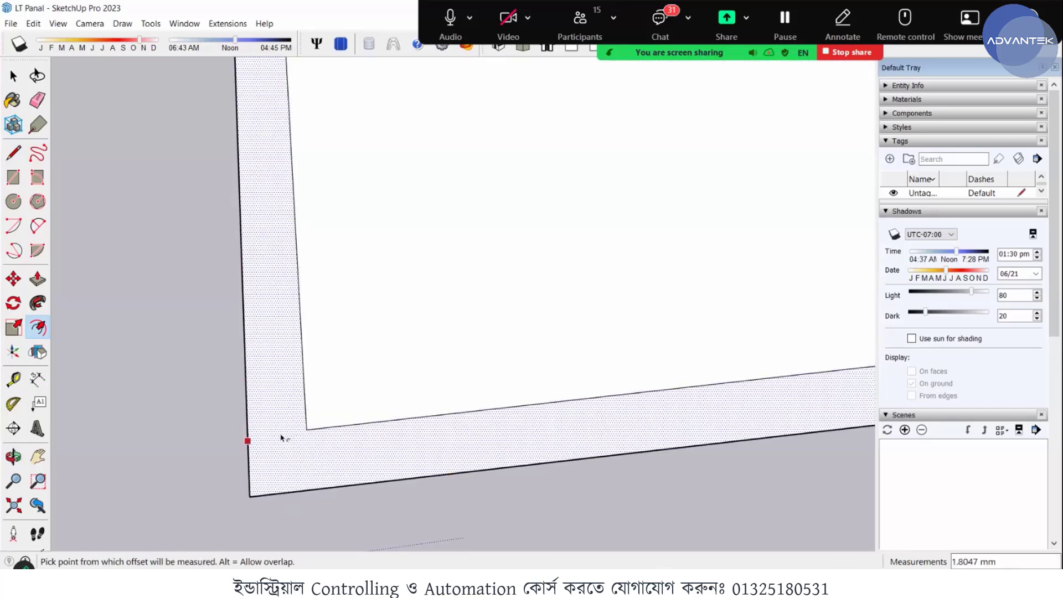
pyautogui.hotkey('ctrl', 'z')
pyautogui.doubleClick(272, 460)
pyautogui.hotkey('ctrl', 'z')
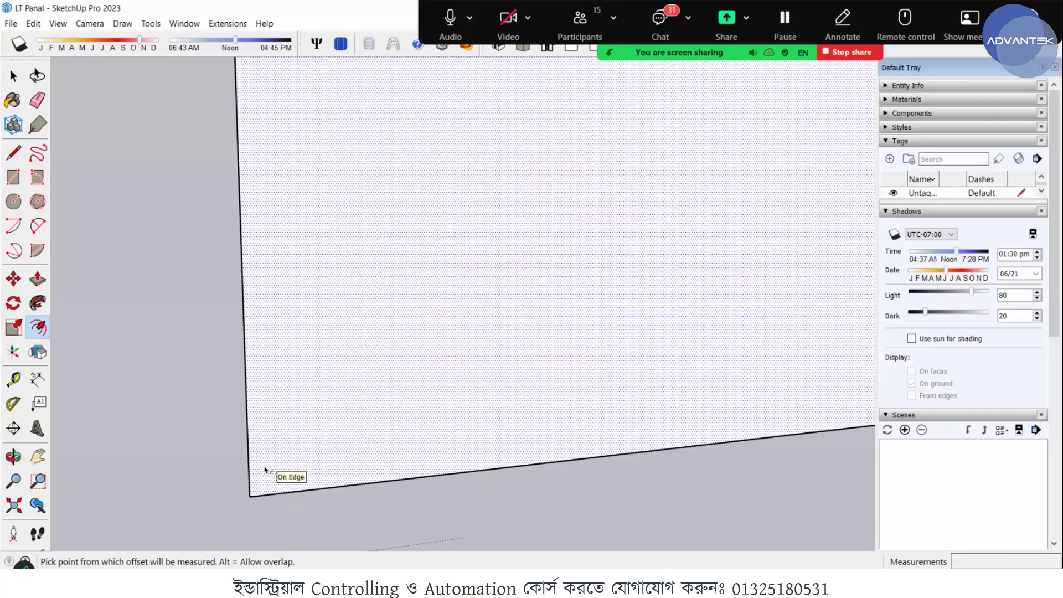
# - Offset the rectangle's outline inward by 1.5 mm to form the profile's wall thickness
pyautogui.click(269, 471)
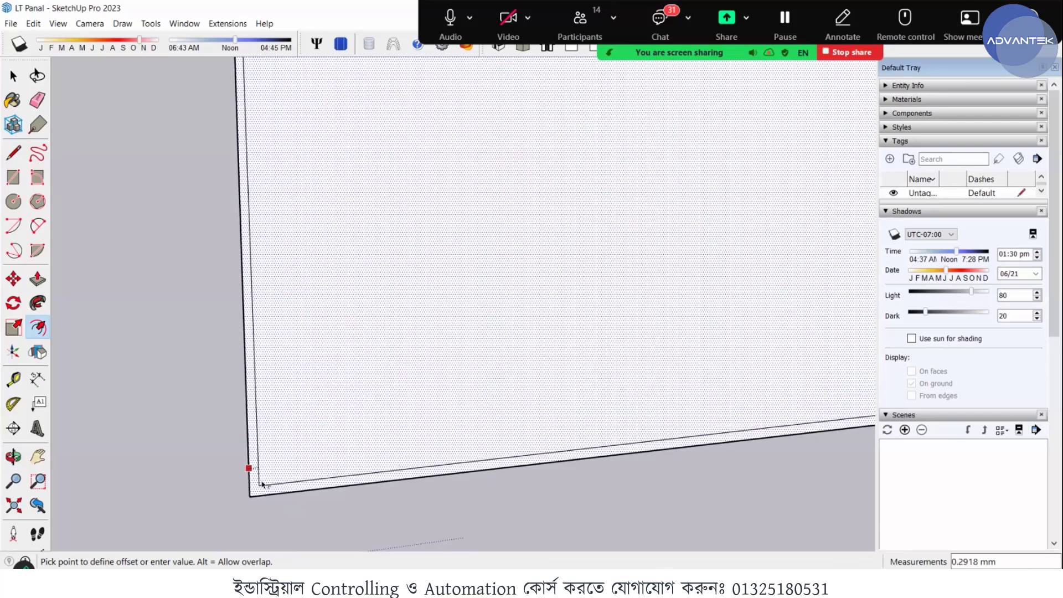
pyautogui.write('1.')
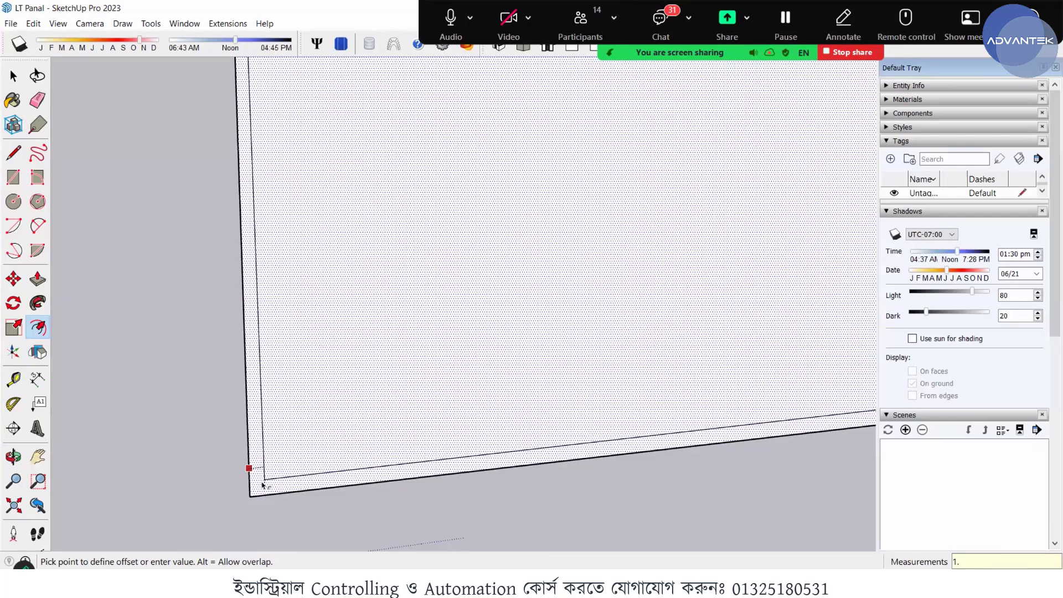
pyautogui.press('Return')
pyautogui.scroll(3, 255, 450)
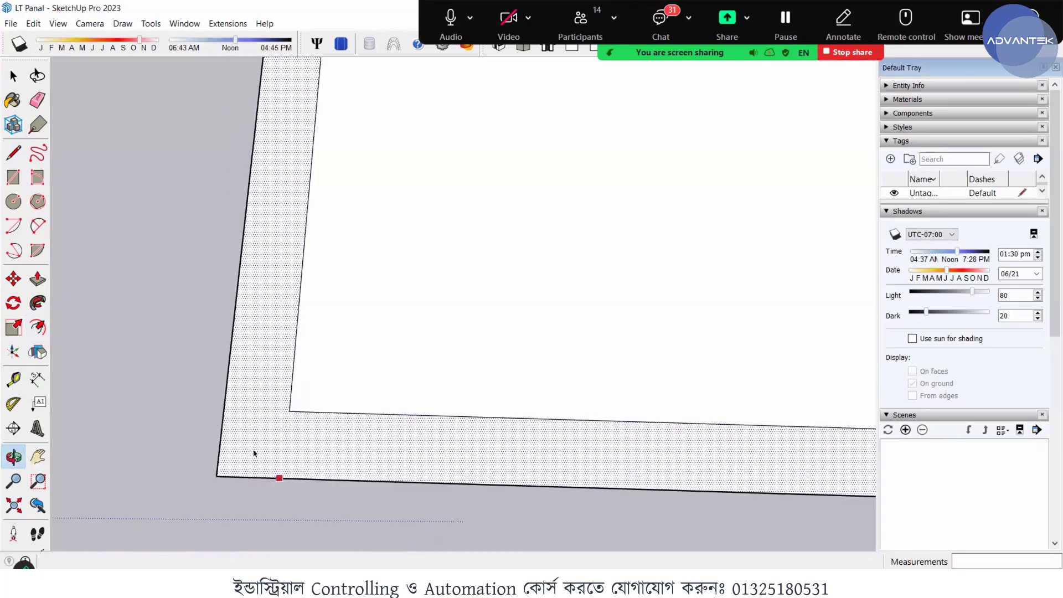
pyautogui.press('space')
# - Draw two 1.5 mm lines across the wall of the segmented 40 mm side, one at each inner division point
pyautogui.scroll(-6, 246, 427)
pyautogui.scroll(2, 430, 394)
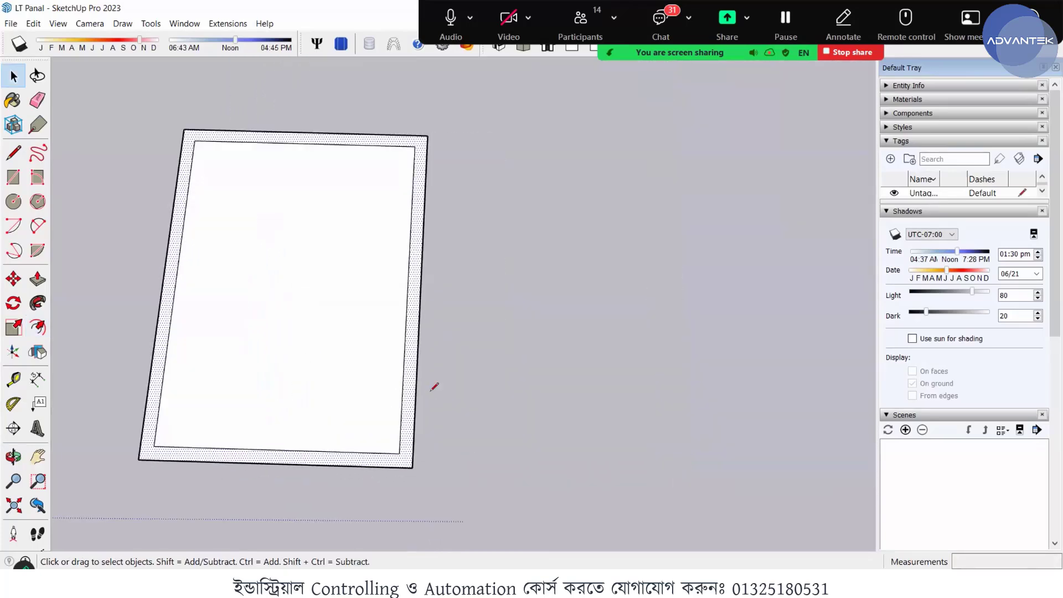
pyautogui.press('l')
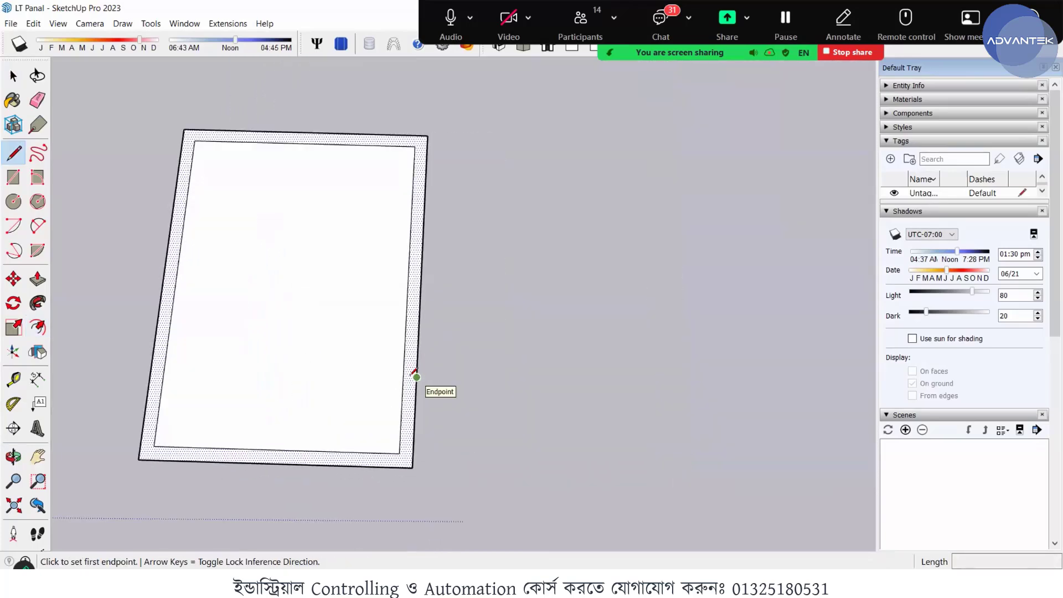
pyautogui.click(415, 377)
pyautogui.click(402, 377)
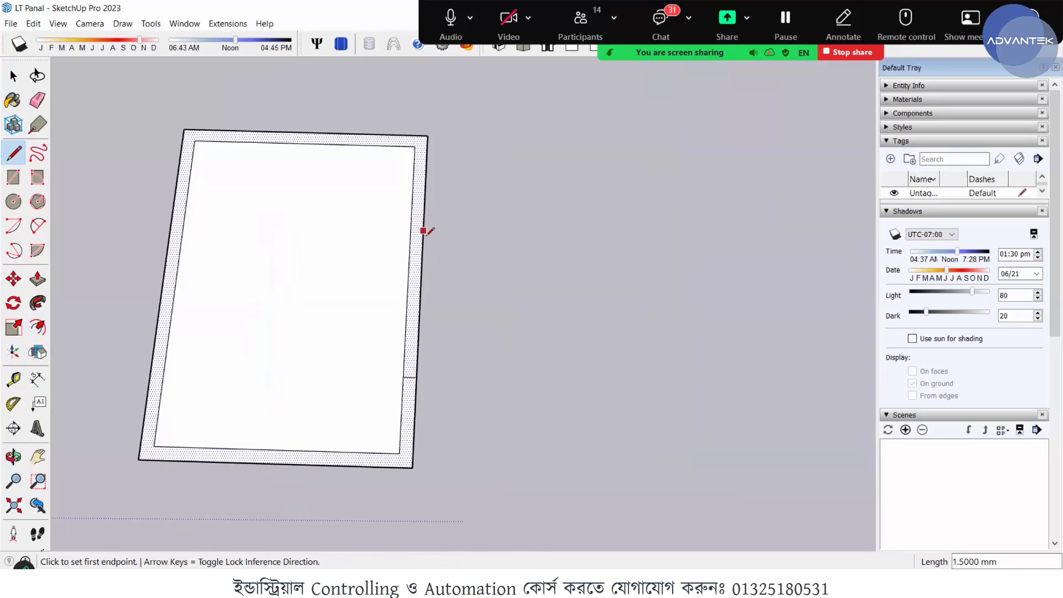
pyautogui.click(424, 210)
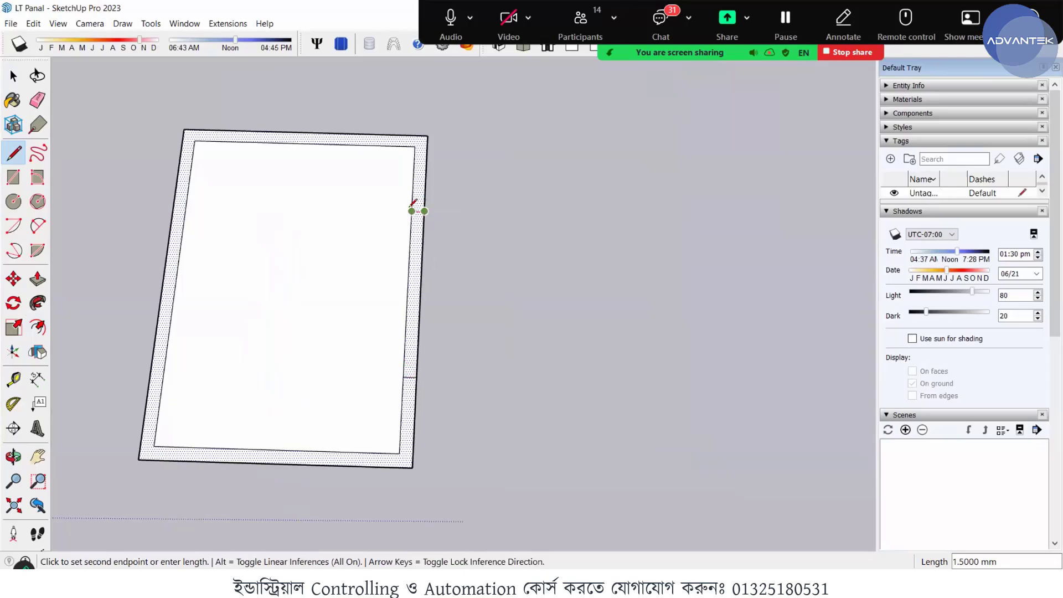
pyautogui.click(411, 211)
# - Erase the wall section between the two crossing lines and the inner face, leaving an open lipped C-shaped profile
pyautogui.moveTo(442, 285); pyautogui.dragTo(413, 294, button='middle')
pyautogui.press('space')
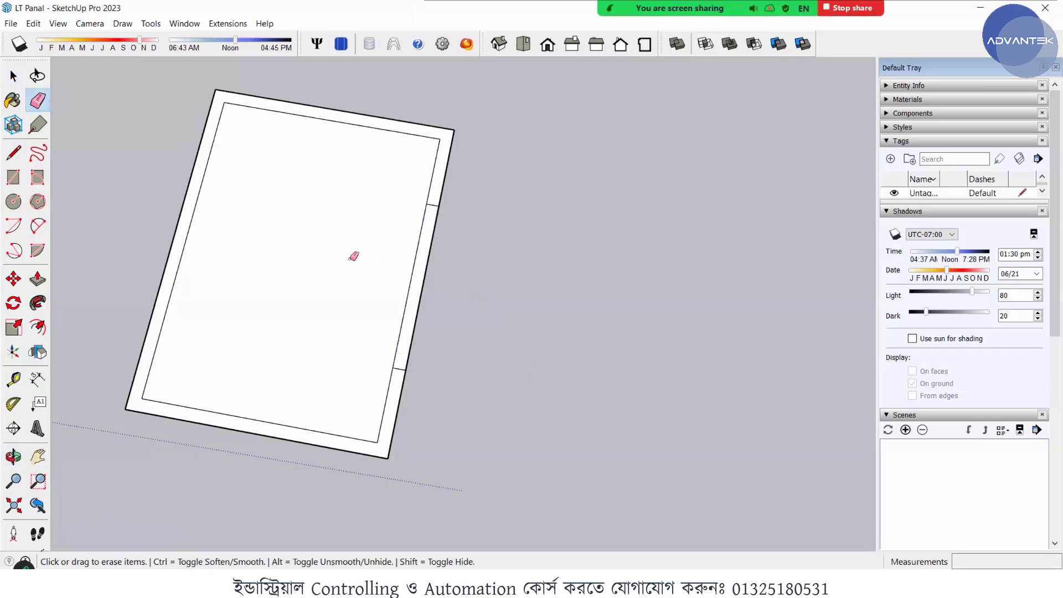
pyautogui.moveTo(399, 262); pyautogui.dragTo(434, 270)
pyautogui.moveTo(375, 266)
pyautogui.mouseDown(button='middle')
pyautogui.moveTo(348, 307)
pyautogui.moveTo(349, 334)
pyautogui.mouseUp(button='middle')
pyautogui.press('space')
pyautogui.scroll(-3, 349, 334)
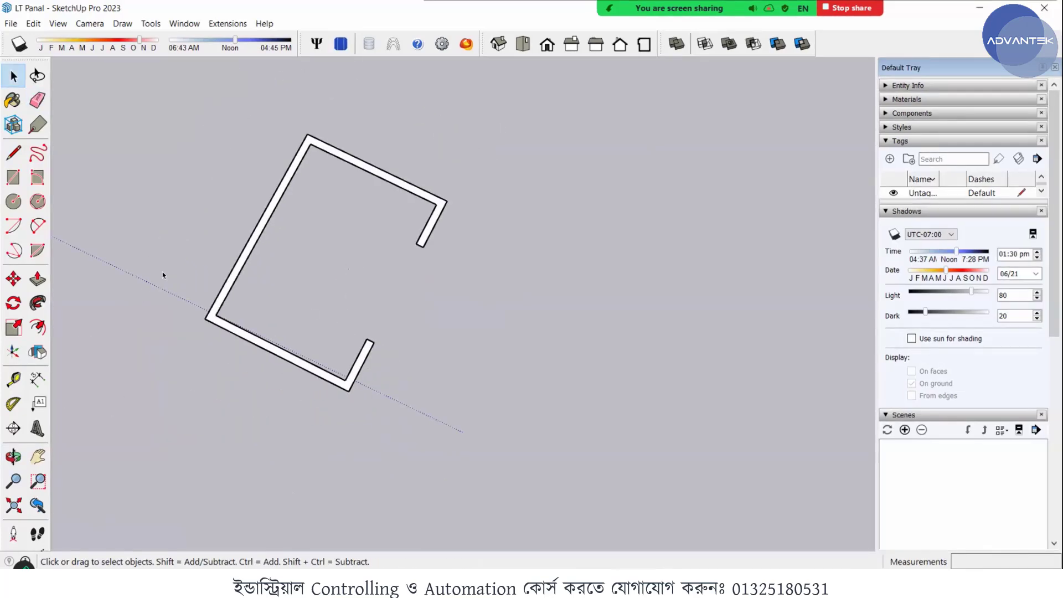
# - Extrude the C-shaped profile upward with Push/Pull to a length of about 499 mm
pyautogui.scroll(3, 194, 283)
pyautogui.moveTo(326, 285)
pyautogui.mouseDown(button='middle')
pyautogui.moveTo(280, 280)
pyautogui.moveTo(322, 291)
pyautogui.mouseUp(button='middle')
pyautogui.scroll(-3, 299, 287)
pyautogui.scroll(5, 316, 282)
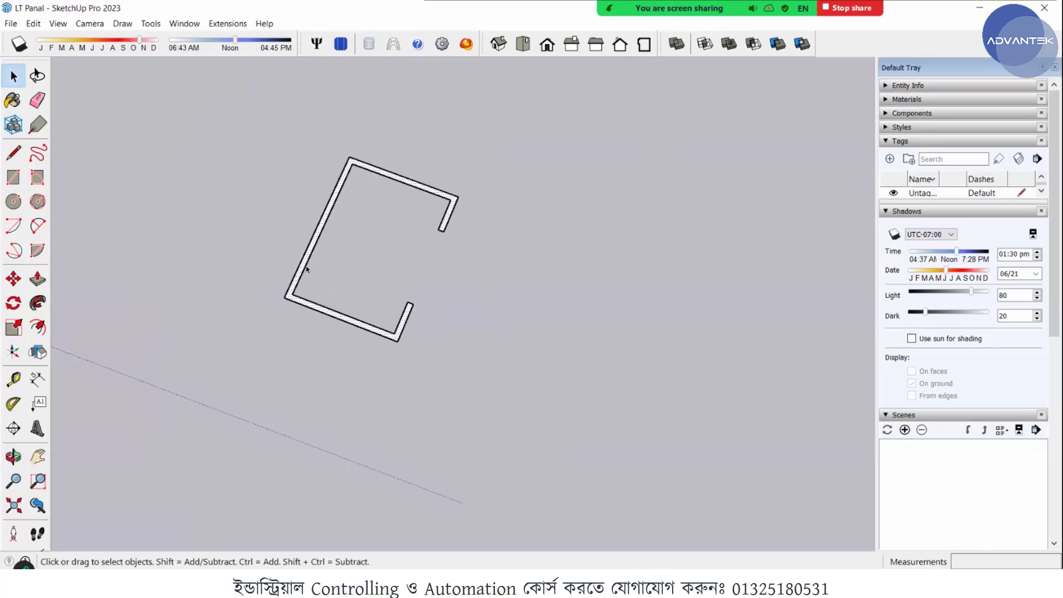
pyautogui.click(37, 278)
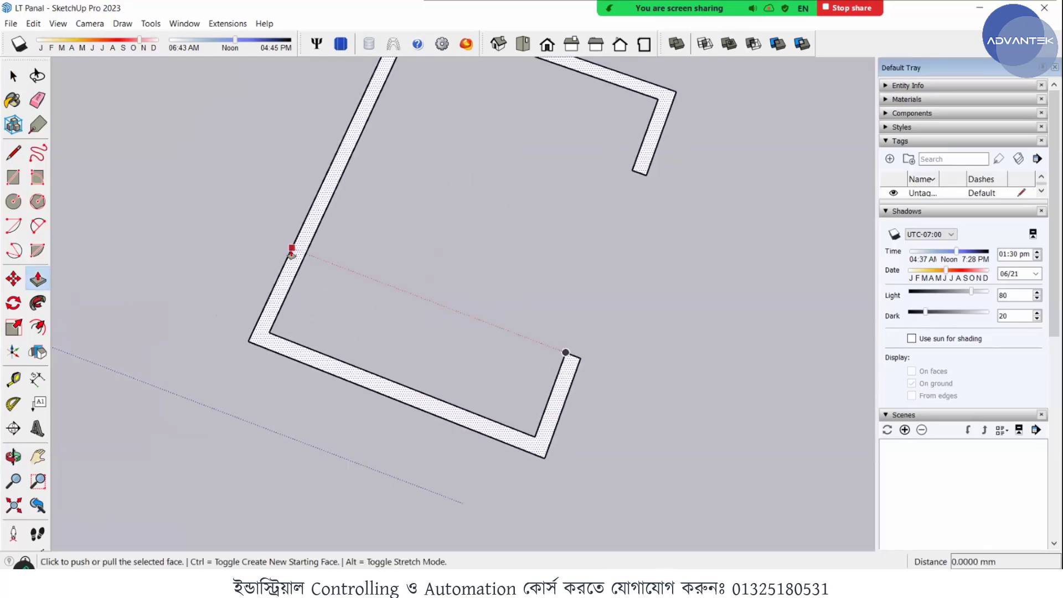
pyautogui.scroll(2, 291, 248)
pyautogui.scroll(-1, 281, 133)
pyautogui.scroll(-3, 281, 132)
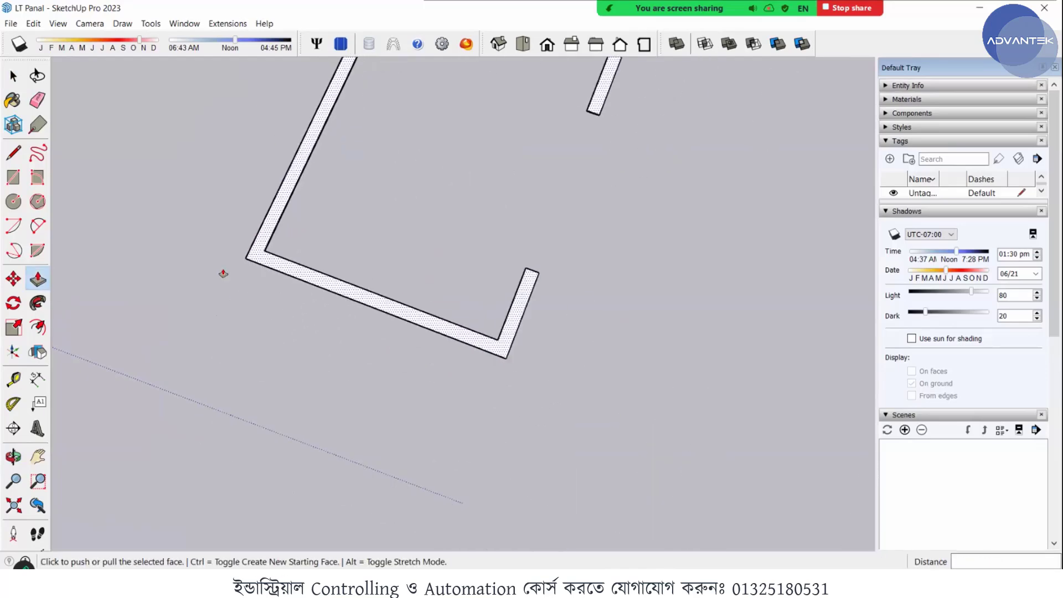
pyautogui.scroll(3, 224, 273)
pyautogui.scroll(3, 293, 242)
pyautogui.moveTo(166, 201); pyautogui.dragTo(321, 180, button='middle')
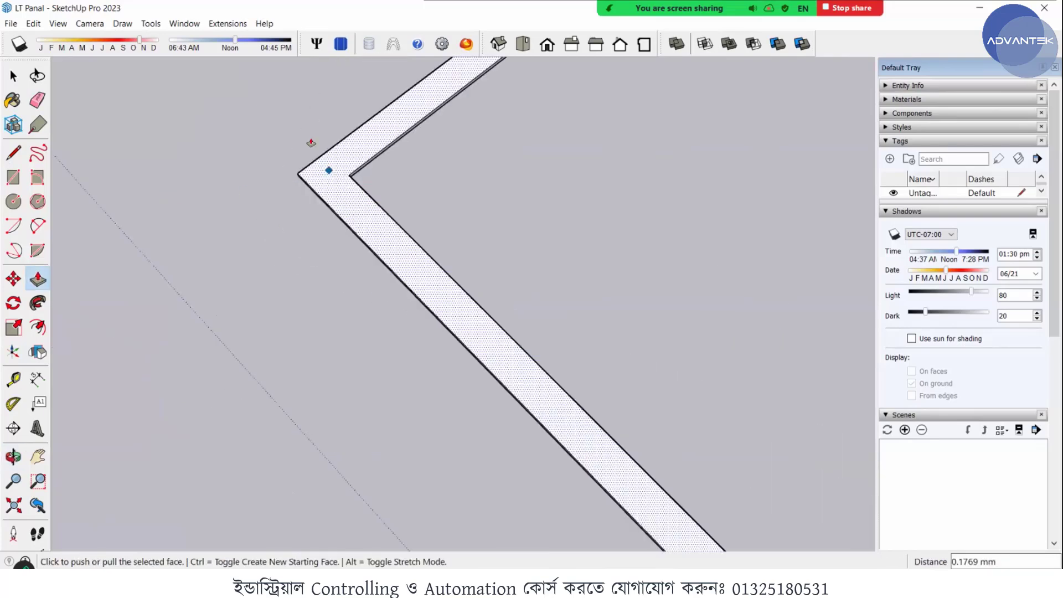
pyautogui.click(318, 158)
pyautogui.scroll(-4, 293, 116)
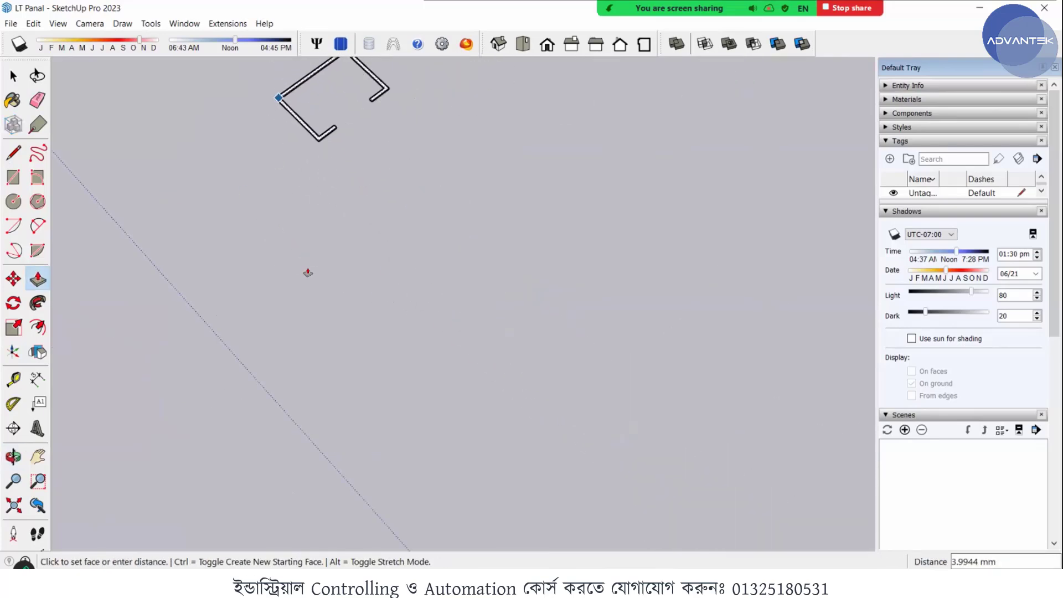
pyautogui.click(277, 130)
# - Select all connected geometry of the extruded channel and make it a group
pyautogui.moveTo(477, 197); pyautogui.dragTo(375, 442, button='middle')
pyautogui.press('space')
pyautogui.scroll(2, 411, 397)
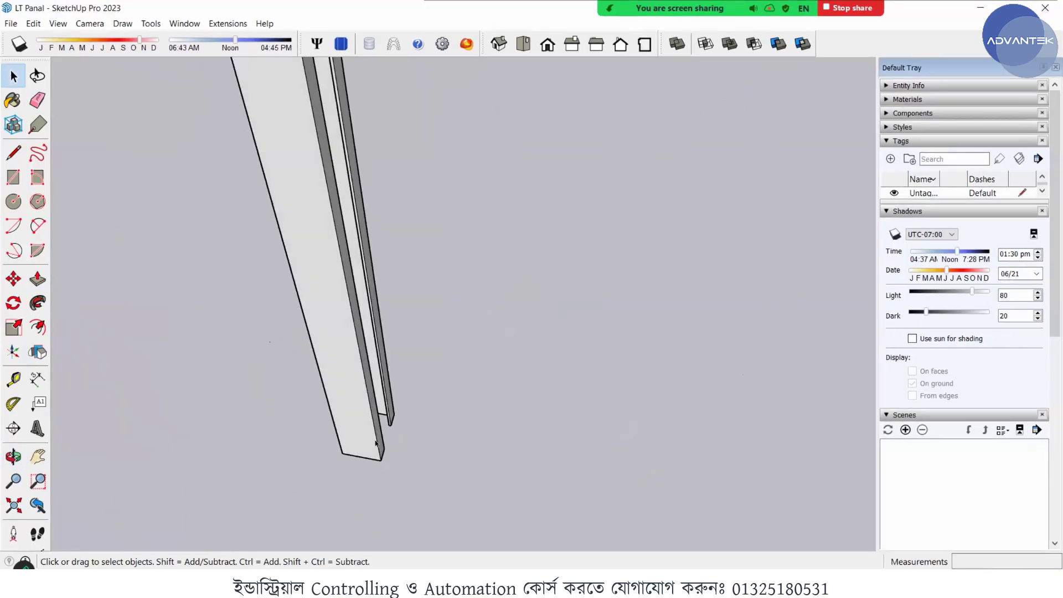
pyautogui.click(353, 424)
pyautogui.tripleClick(353, 420)
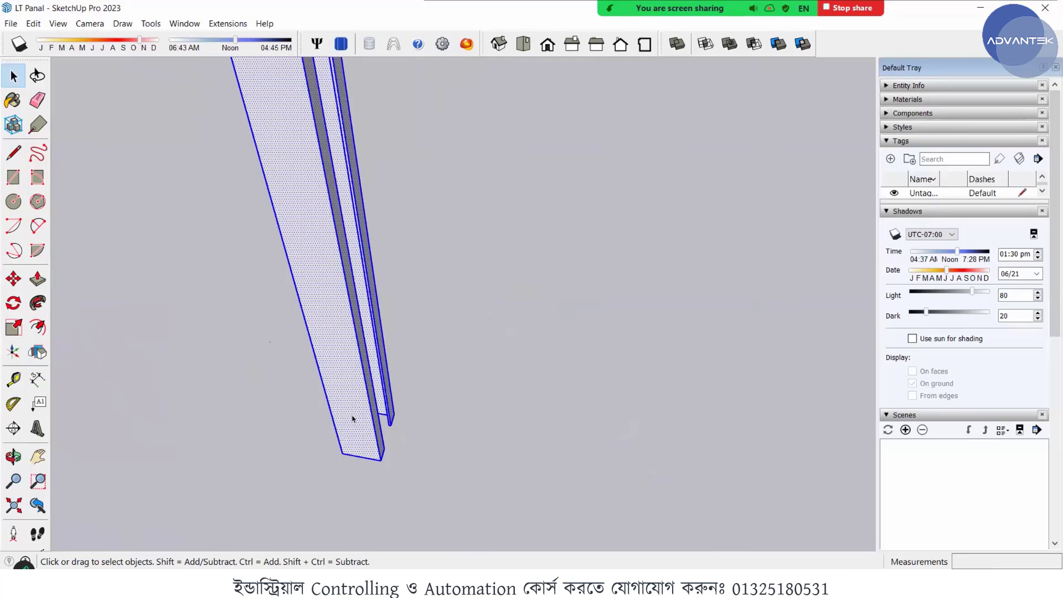
pyautogui.rightClick(354, 421)
pyautogui.click(415, 266)
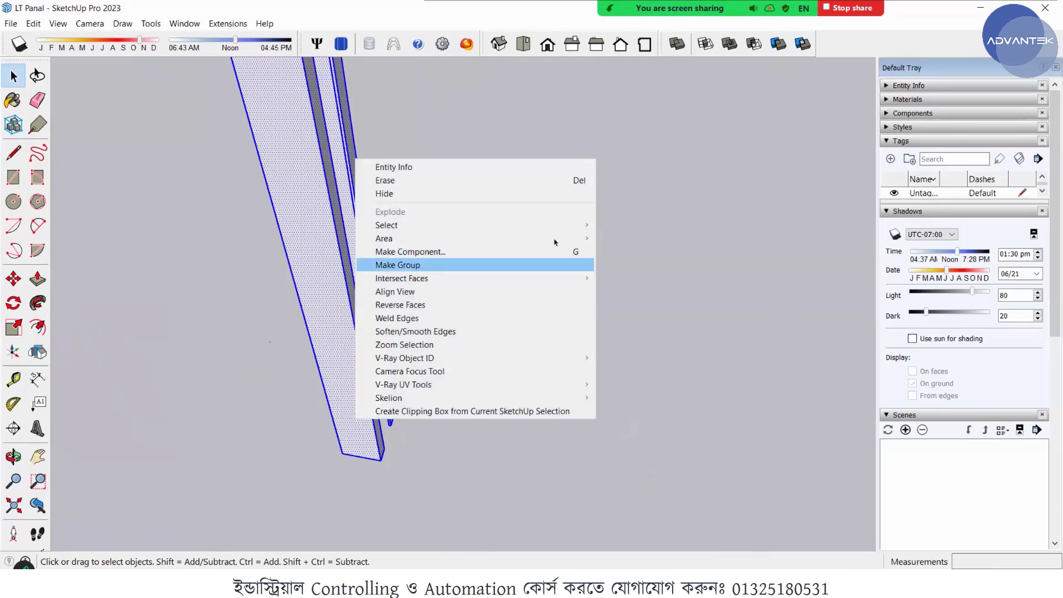
pyautogui.click(555, 242)
# - Move the channel group by its lower corner to a spot beside the near corner of the frame's base
pyautogui.scroll(2, 365, 404)
pyautogui.moveTo(324, 477); pyautogui.dragTo(457, 409, button='middle')
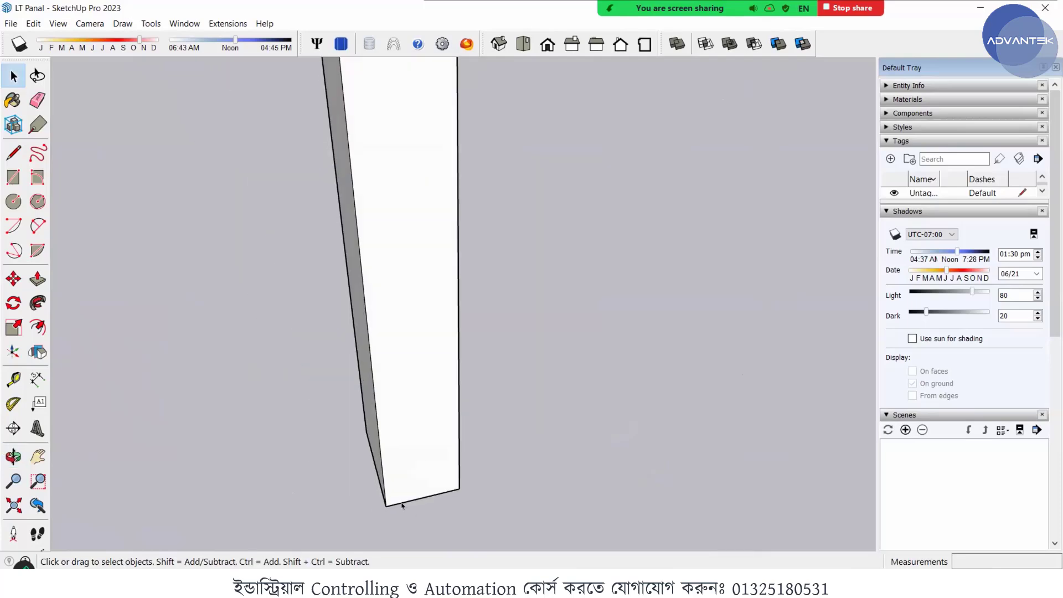
pyautogui.click(398, 498)
pyautogui.press('m')
pyautogui.click(386, 505)
pyautogui.scroll(-5, 554, 421)
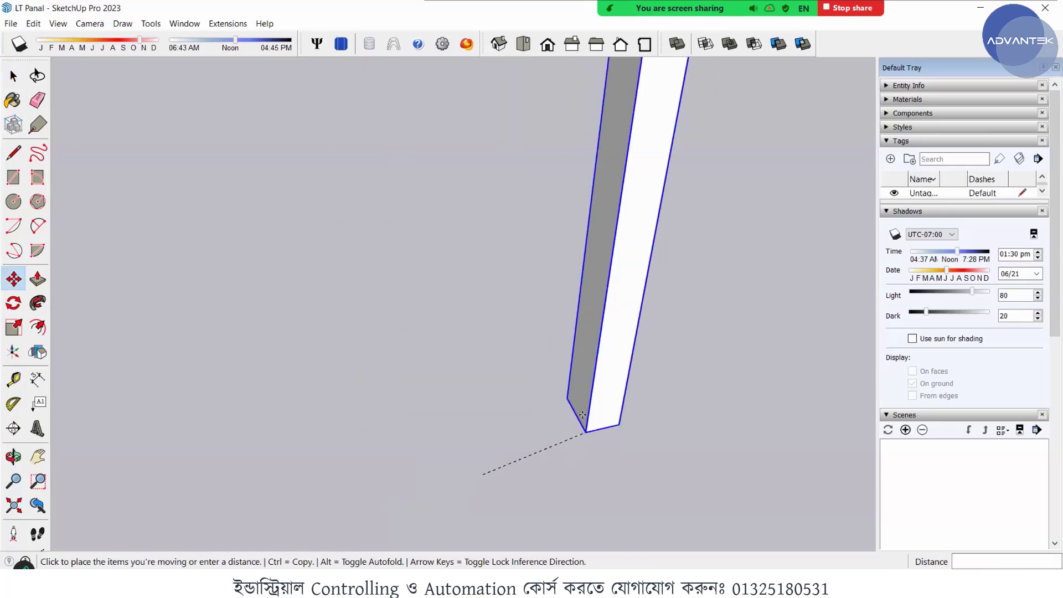
pyautogui.moveTo(282, 373); pyautogui.dragTo(215, 445, button='middle')
pyautogui.scroll(6, 287, 449)
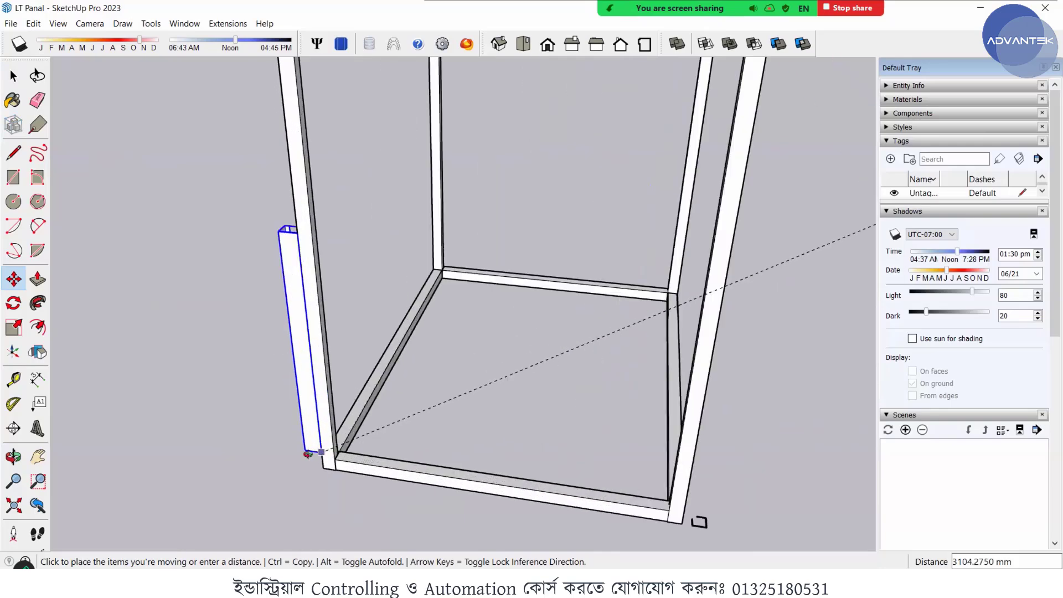
pyautogui.moveTo(321, 451); pyautogui.dragTo(507, 402, button='middle')
pyautogui.scroll(-5, 487, 387)
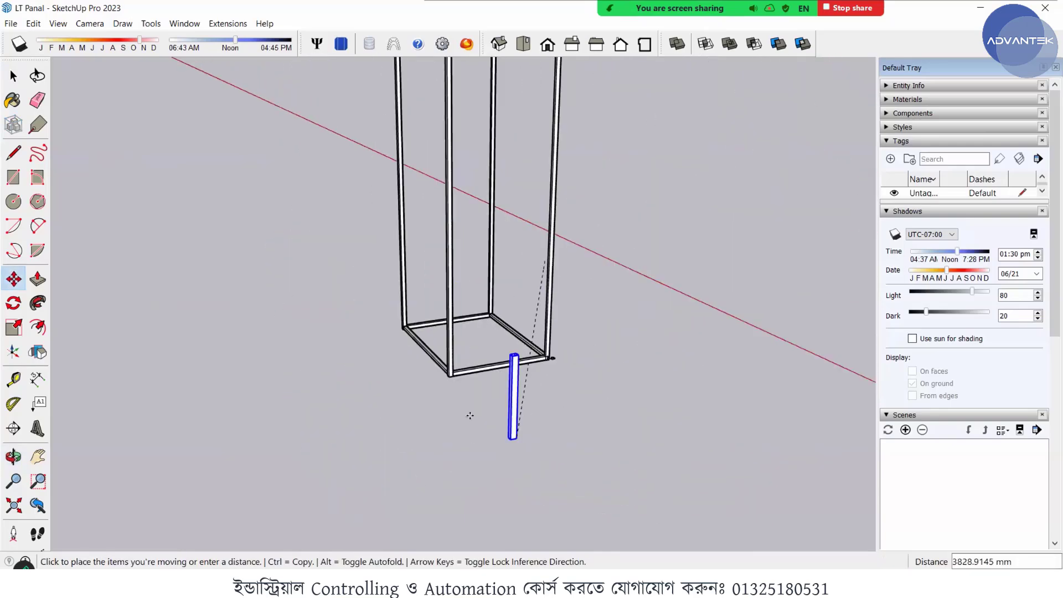
pyautogui.click(463, 397)
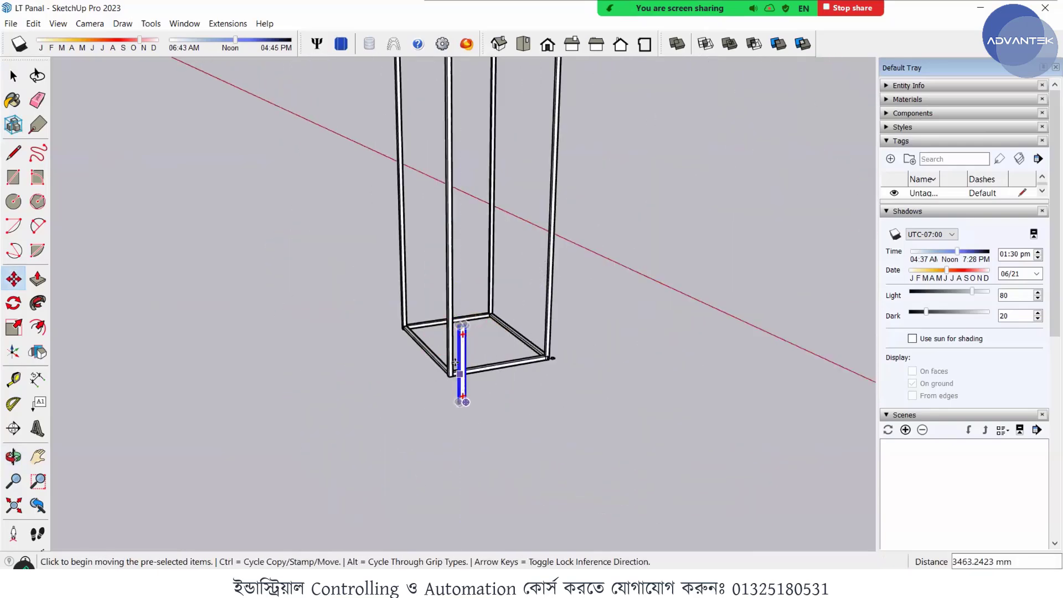
# - Rotate the channel group 90° about its lower corner so it lies horizontally, parallel to the frame's near base rail
pyautogui.scroll(3, 421, 393)
pyautogui.moveTo(418, 392); pyautogui.dragTo(321, 415, button='middle')
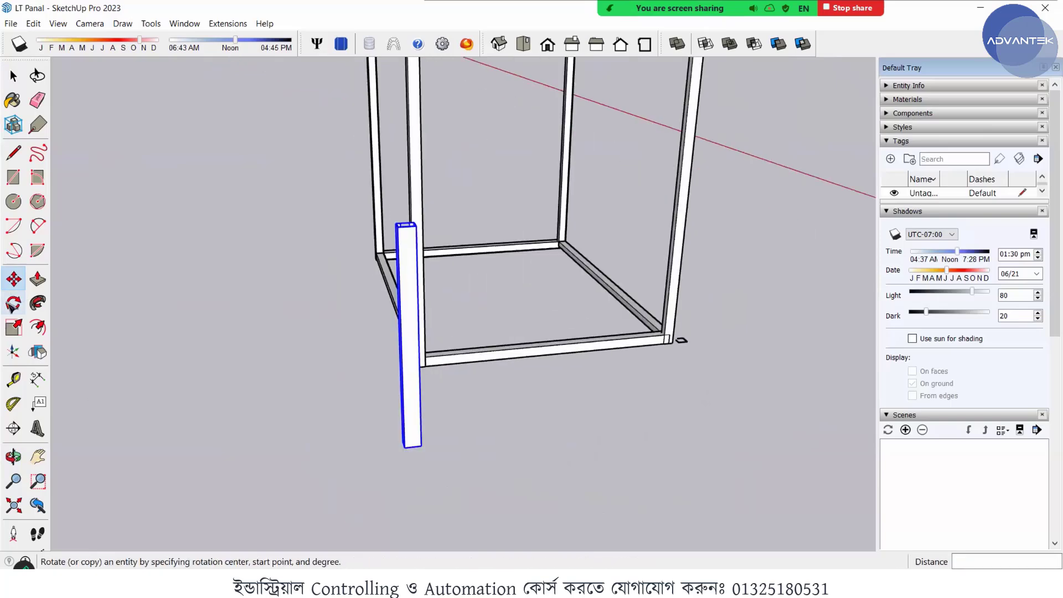
pyautogui.scroll(4, 404, 437)
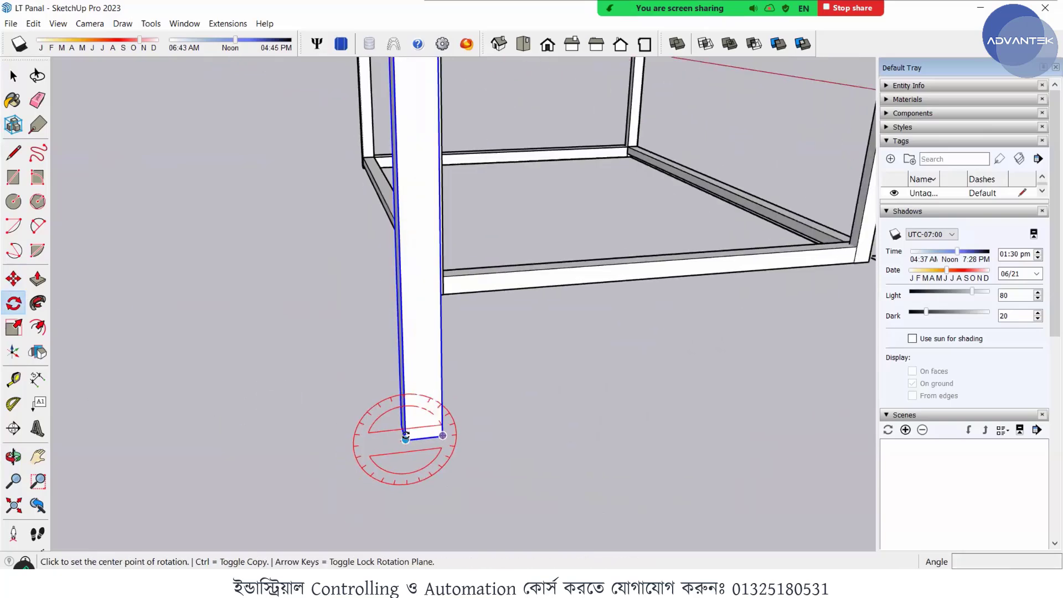
pyautogui.click(405, 439)
pyautogui.scroll(-3, 405, 439)
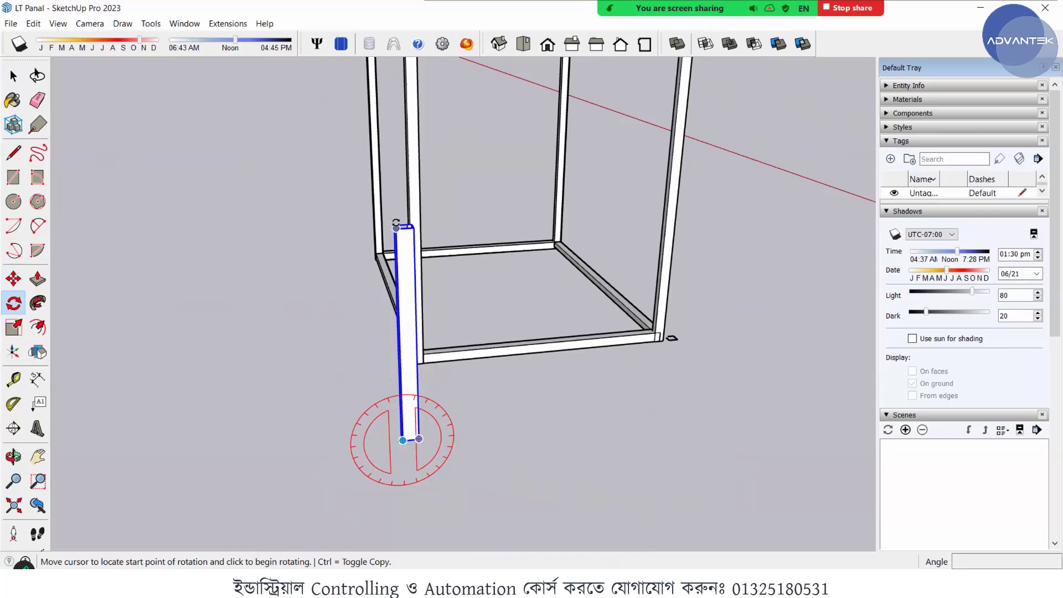
pyautogui.scroll(5, 395, 223)
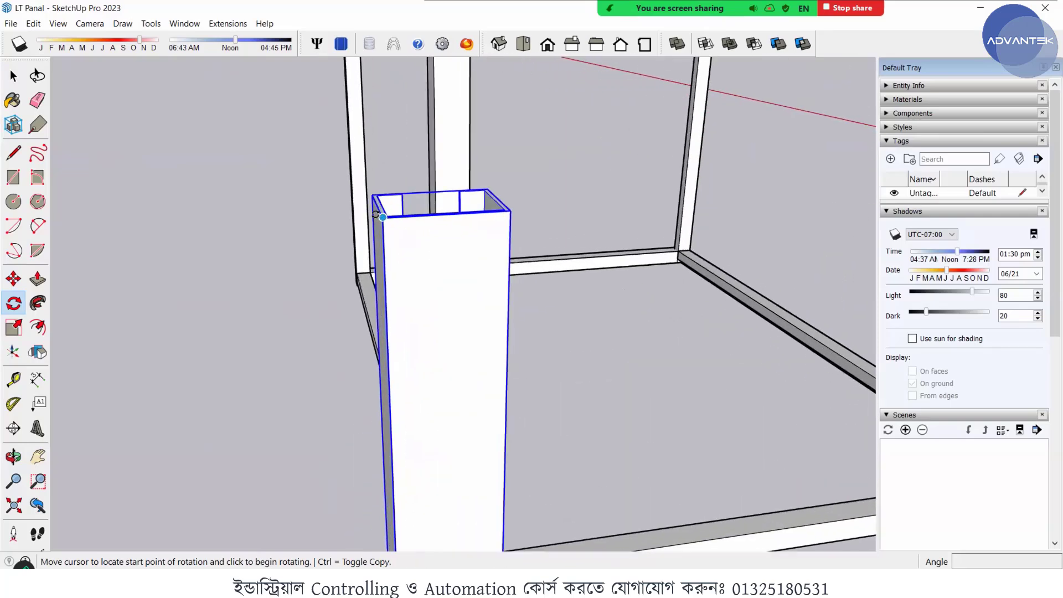
pyautogui.click(382, 217)
pyautogui.scroll(-4, 192, 288)
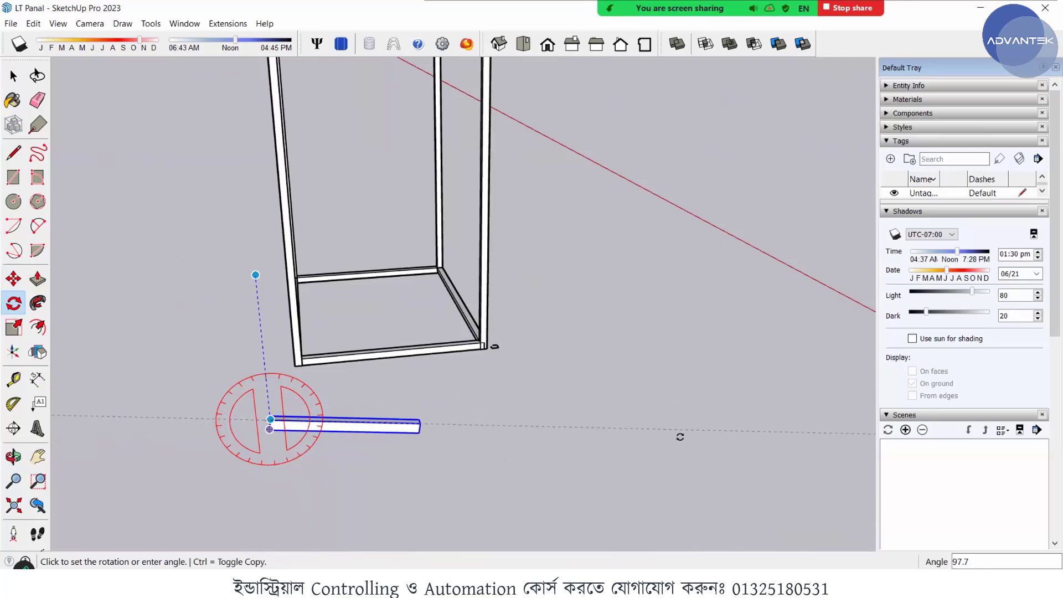
pyautogui.scroll(1, 662, 424)
pyautogui.scroll(4, 651, 416)
pyautogui.scroll(-6, 687, 369)
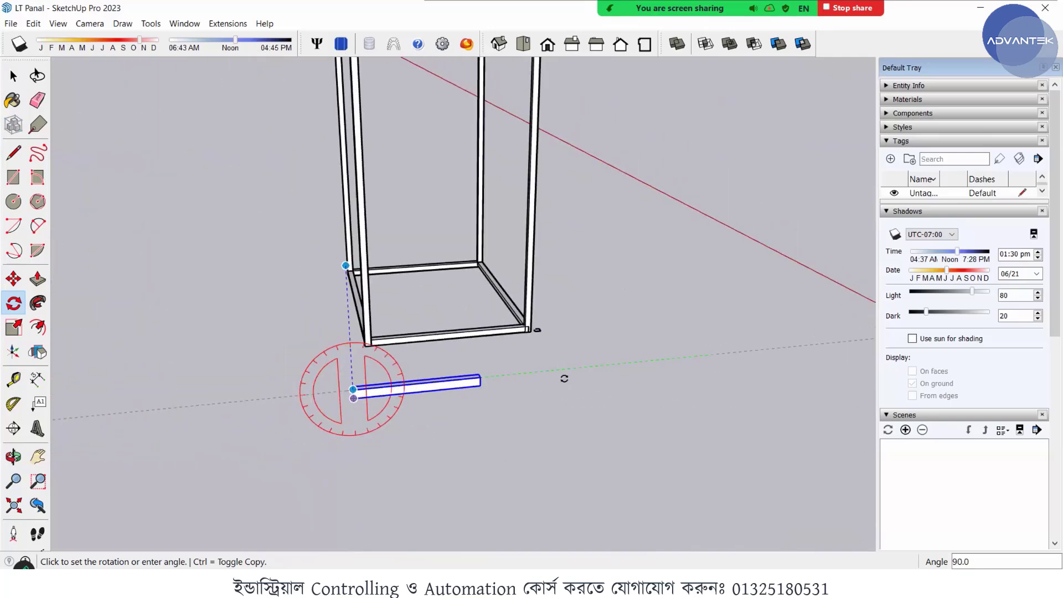
pyautogui.scroll(3, 587, 377)
pyautogui.scroll(2, 333, 389)
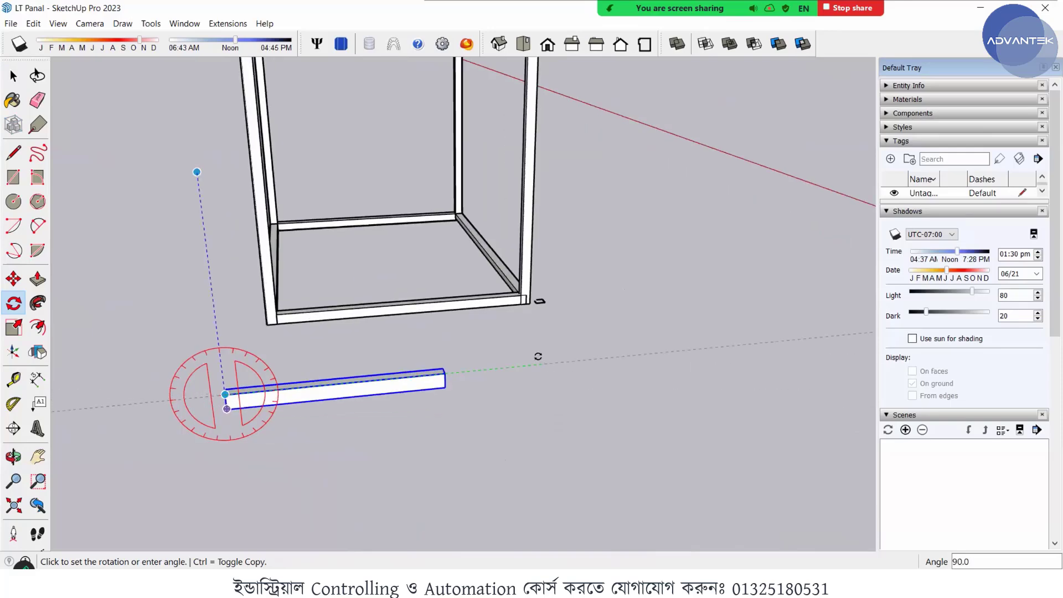
pyautogui.click(539, 359)
pyautogui.moveTo(462, 369); pyautogui.dragTo(545, 360, button='middle')
pyautogui.scroll(-2, 320, 391)
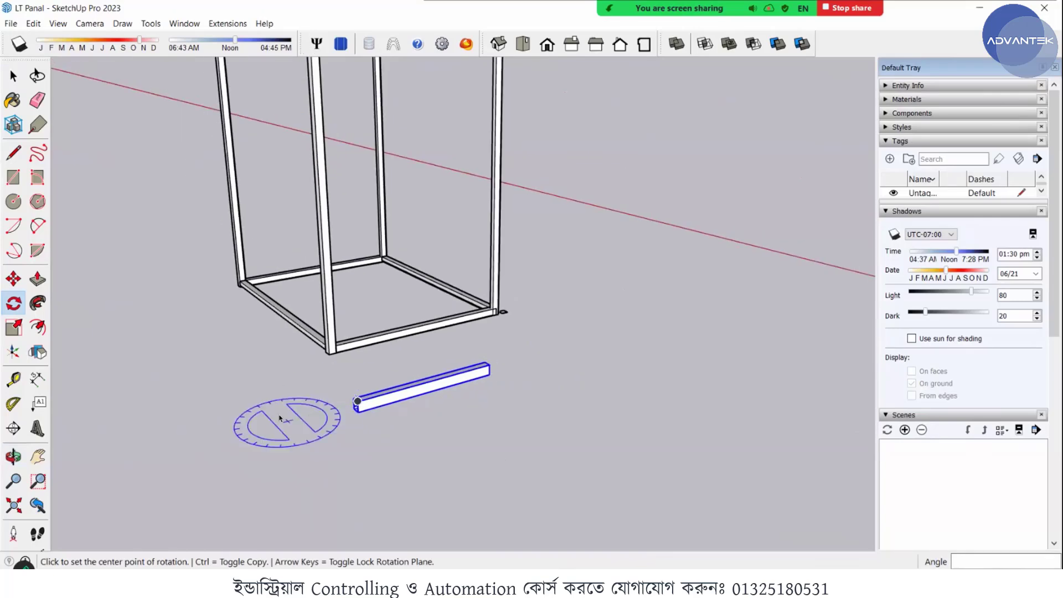
pyautogui.press('space')
# - Copy the horizontal channel by its upper end corner onto the edge of the frame's corner upright, above the base
pyautogui.scroll(3, 279, 418)
pyautogui.scroll(1, 397, 389)
pyautogui.scroll(4, 448, 395)
pyautogui.moveTo(463, 412); pyautogui.dragTo(522, 453, button='middle')
pyautogui.press('m')
pyautogui.scroll(4, 390, 400)
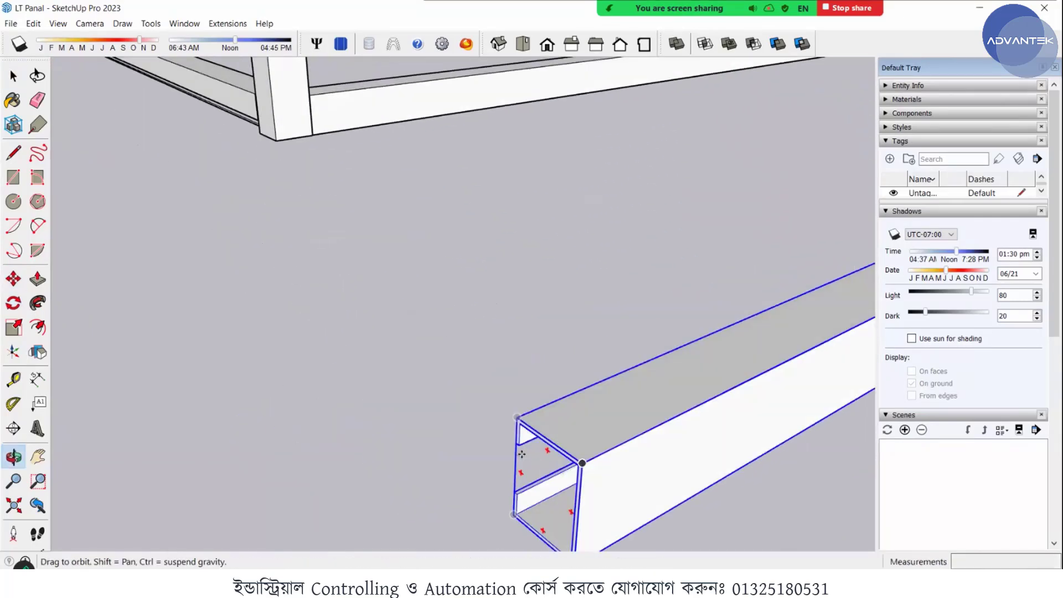
pyautogui.scroll(-4, 568, 361)
pyautogui.scroll(3, 584, 430)
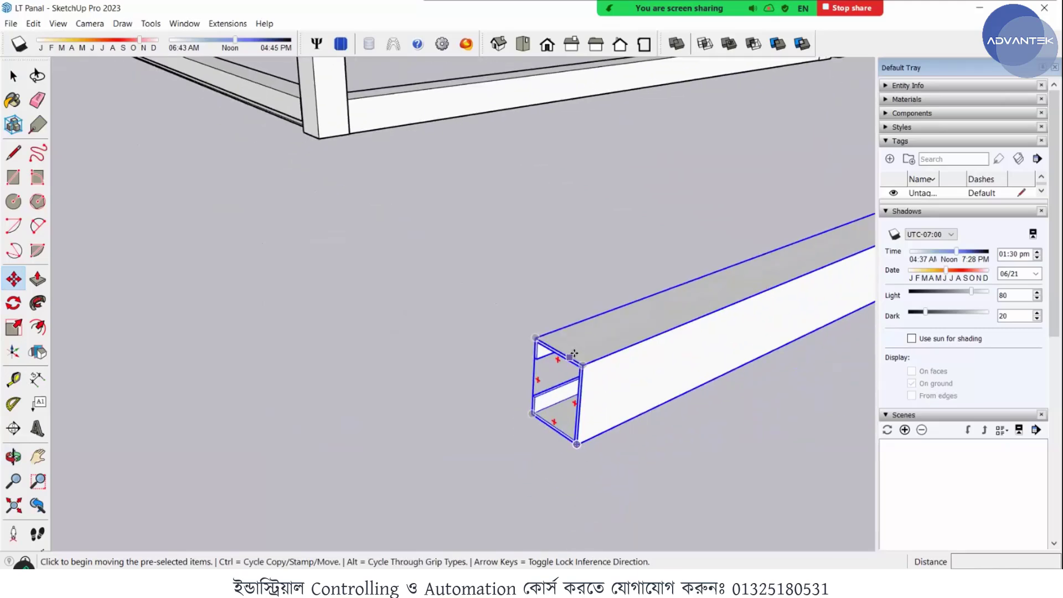
pyautogui.scroll(3, 575, 360)
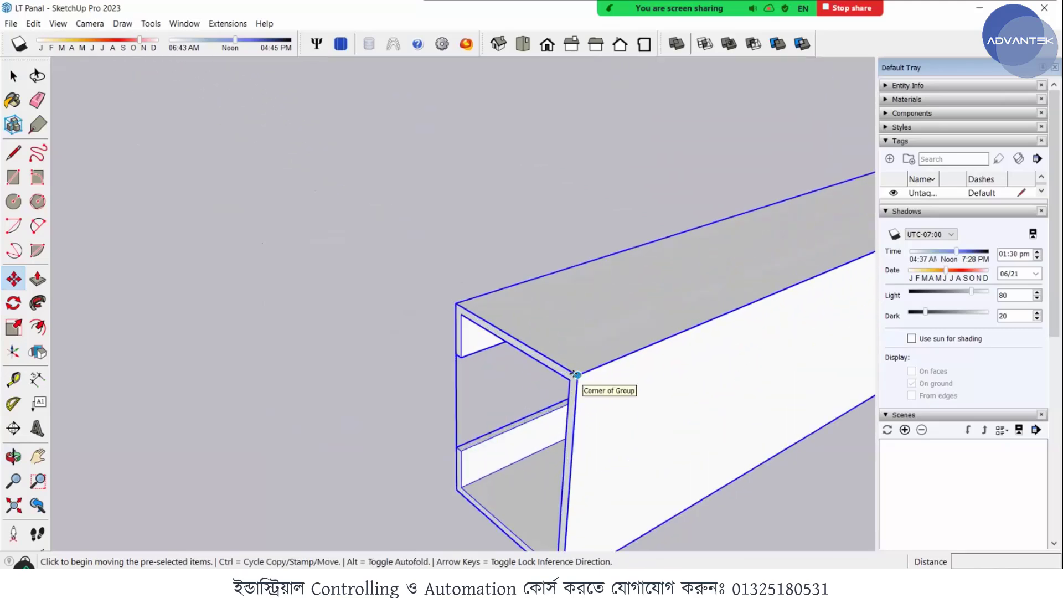
pyautogui.press('ctrl')
pyautogui.click(573, 374)
pyautogui.scroll(-6, 574, 374)
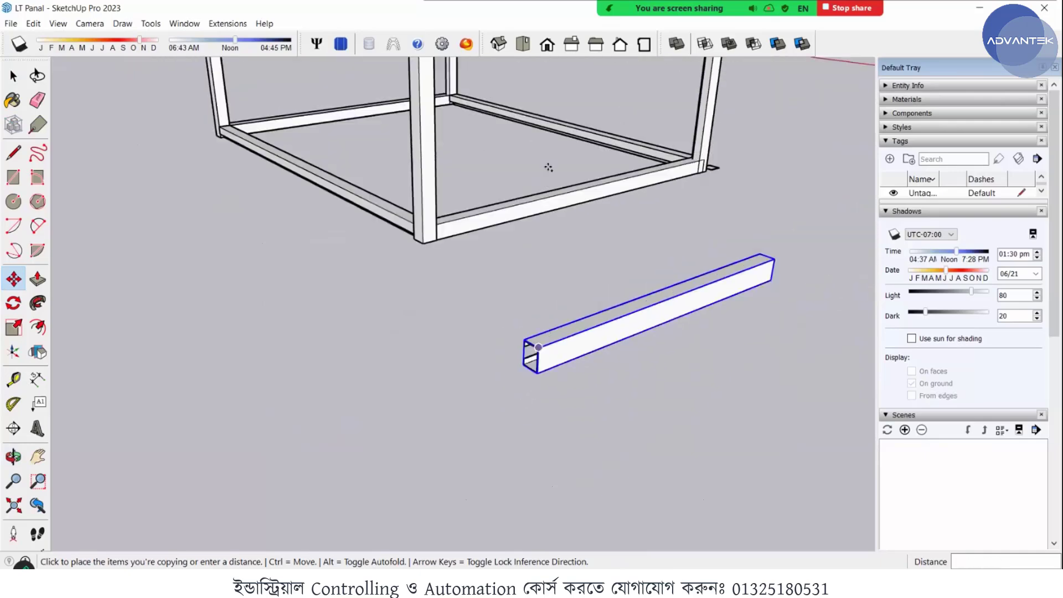
pyautogui.scroll(-3, 479, 101)
pyautogui.moveTo(473, 111); pyautogui.dragTo(391, 302, button='middle')
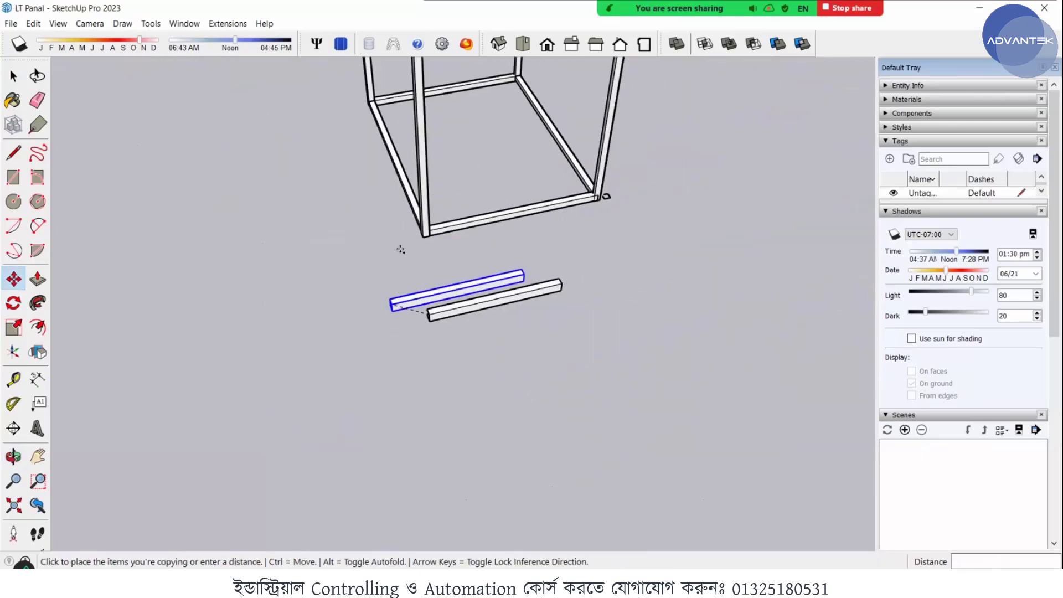
pyautogui.scroll(-2, 392, 299)
pyautogui.scroll(6, 406, 186)
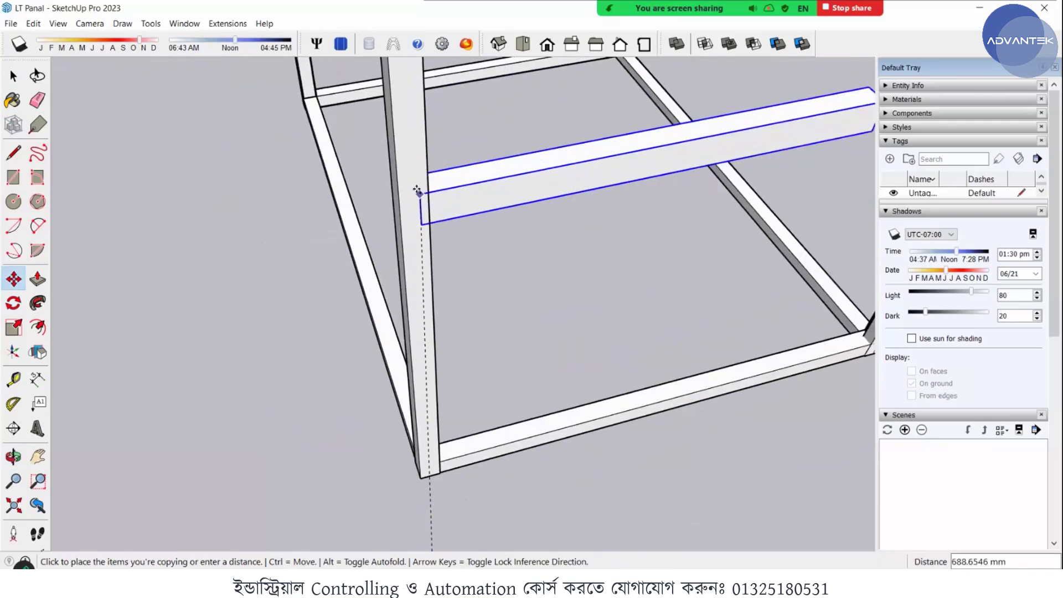
pyautogui.moveTo(417, 190); pyautogui.dragTo(393, 202, button='middle')
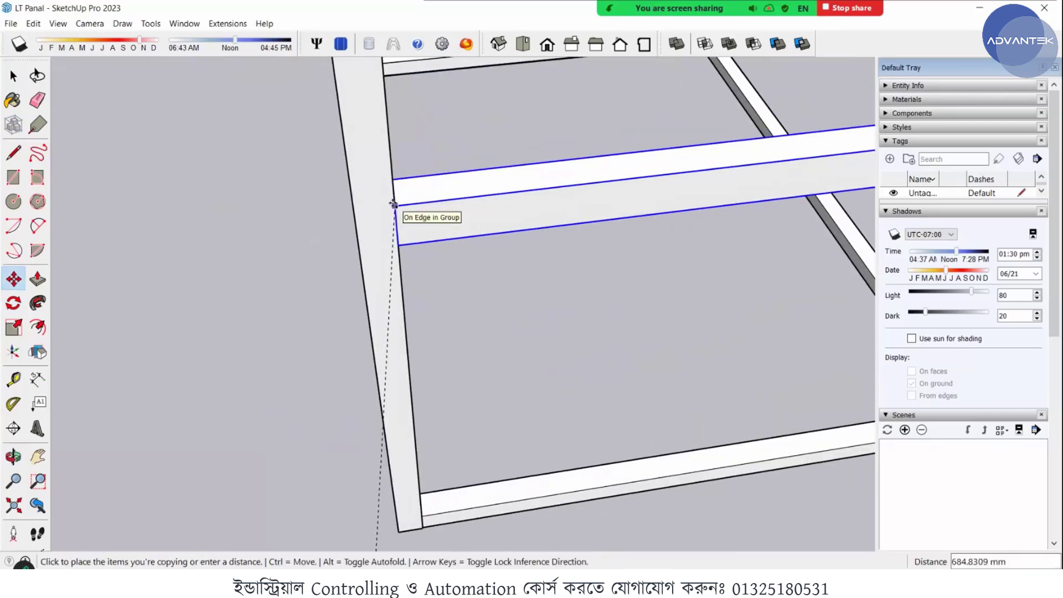
pyautogui.click(394, 205)
pyautogui.scroll(-5, 325, 272)
pyautogui.scroll(4, 564, 219)
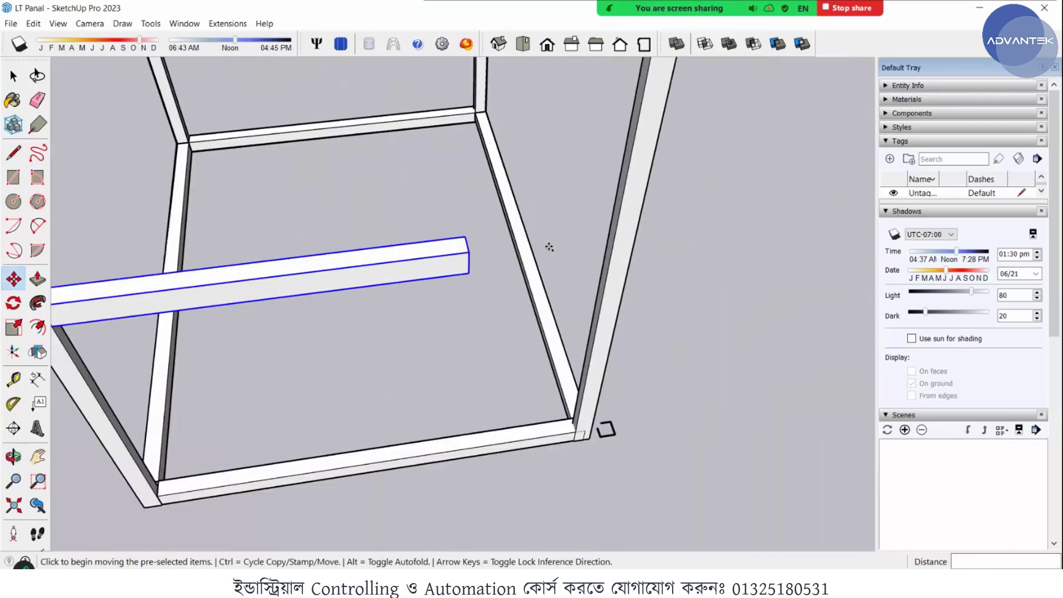
# - Scale the copied channel lengthwise by a factor of about 1.37 so its free end meets the opposite upright
pyautogui.moveTo(550, 244); pyautogui.dragTo(400, 260, button='middle')
pyautogui.press('space')
pyautogui.scroll(3, 330, 264)
pyautogui.moveTo(276, 263); pyautogui.dragTo(354, 198, button='middle')
pyautogui.moveTo(254, 204); pyautogui.dragTo(275, 217, button='middle')
pyautogui.scroll(5, 58, 189)
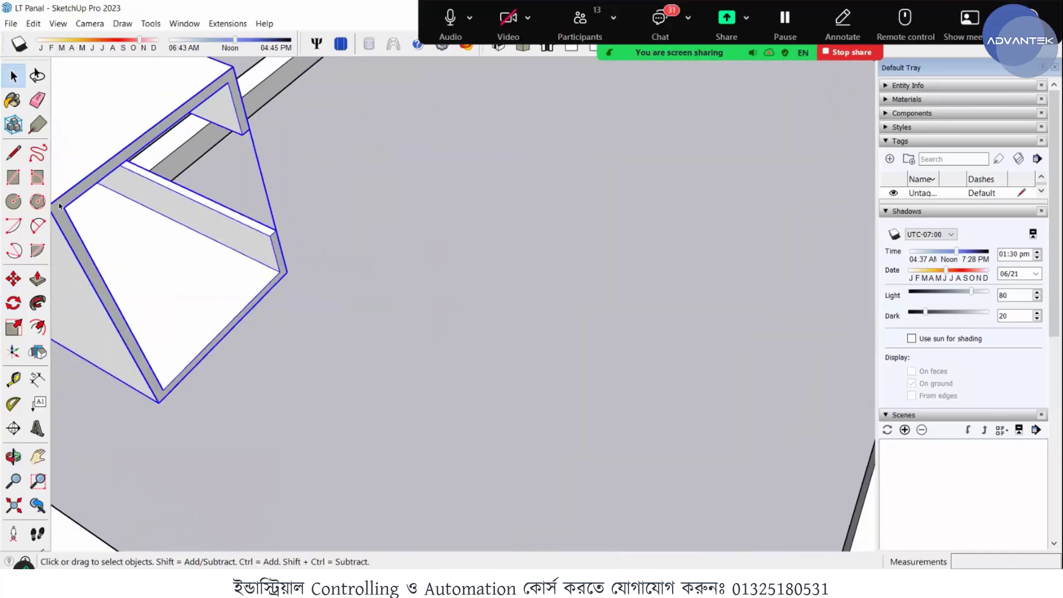
pyautogui.scroll(-2, 86, 214)
pyautogui.scroll(-6, 327, 238)
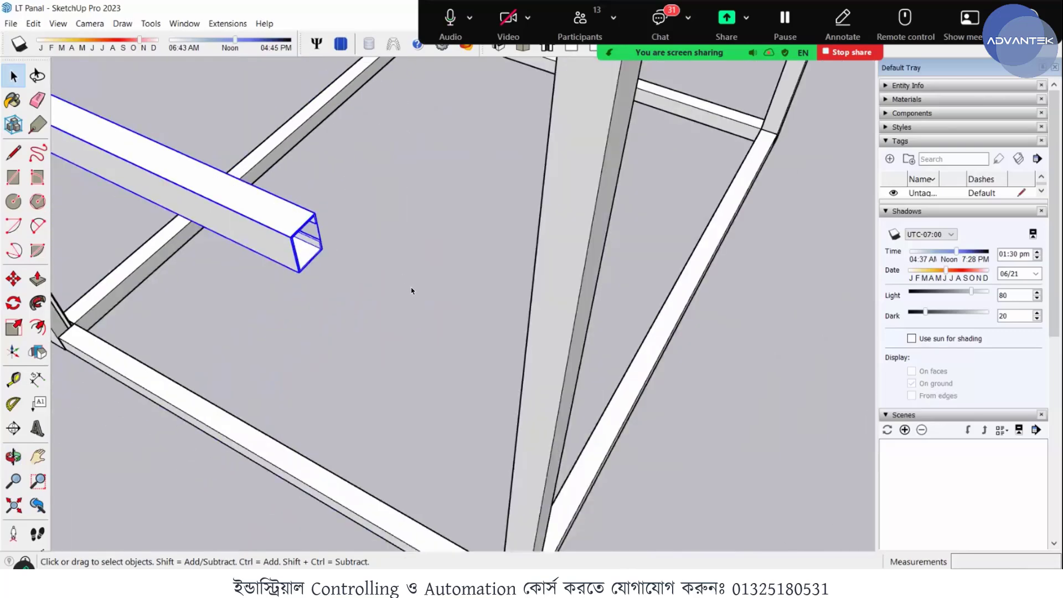
pyautogui.moveTo(285, 258); pyautogui.dragTo(199, 252, button='middle')
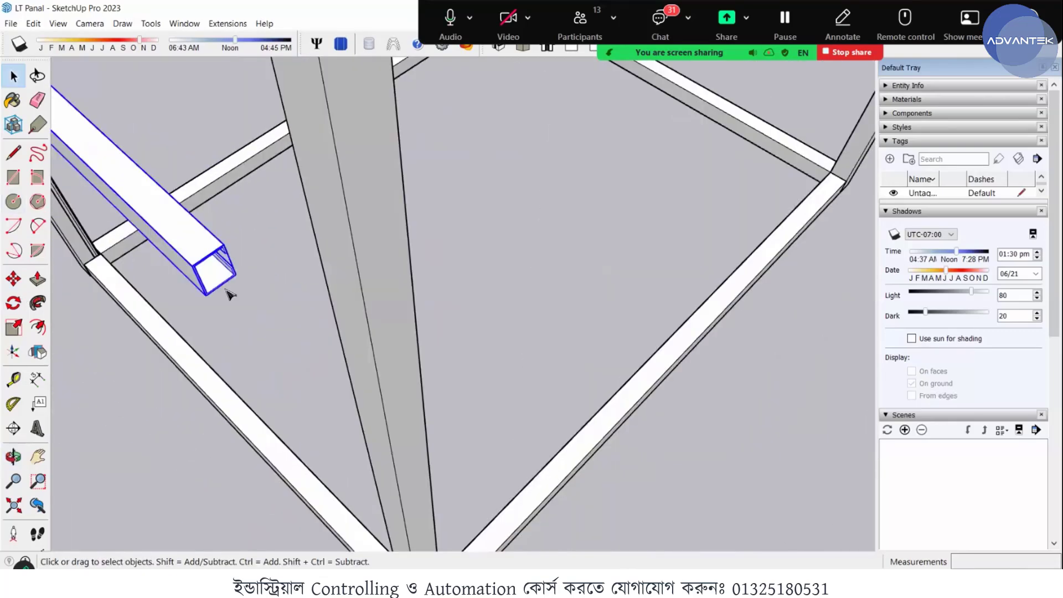
pyautogui.press('s')
pyautogui.click(216, 272)
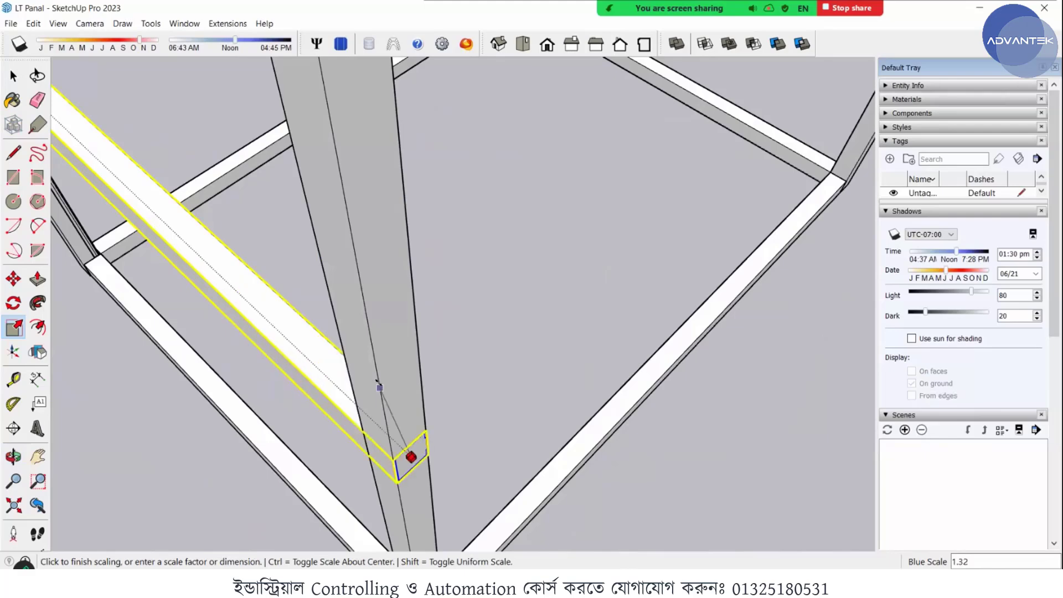
pyautogui.scroll(2, 370, 391)
pyautogui.scroll(1, 370, 391)
pyautogui.moveTo(458, 362); pyautogui.dragTo(497, 323, button='middle')
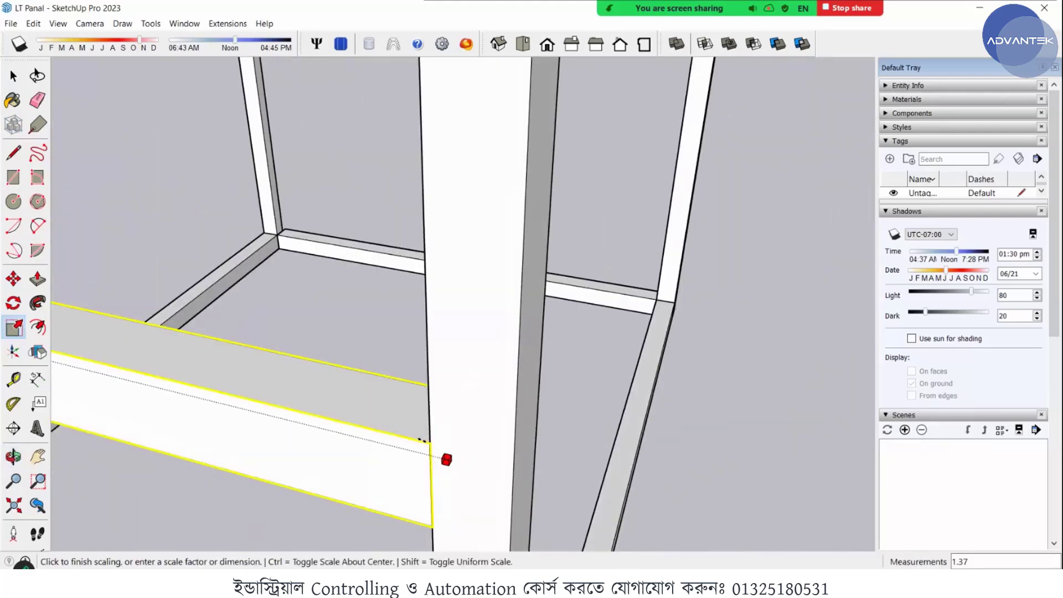
pyautogui.click(421, 440)
pyautogui.moveTo(423, 439); pyautogui.dragTo(500, 363, button='middle')
pyautogui.scroll(-3, 479, 385)
pyautogui.press('space')
pyautogui.scroll(-3, 437, 371)
pyautogui.scroll(-2, 436, 371)
pyautogui.moveTo(427, 370); pyautogui.dragTo(512, 366, button='middle')
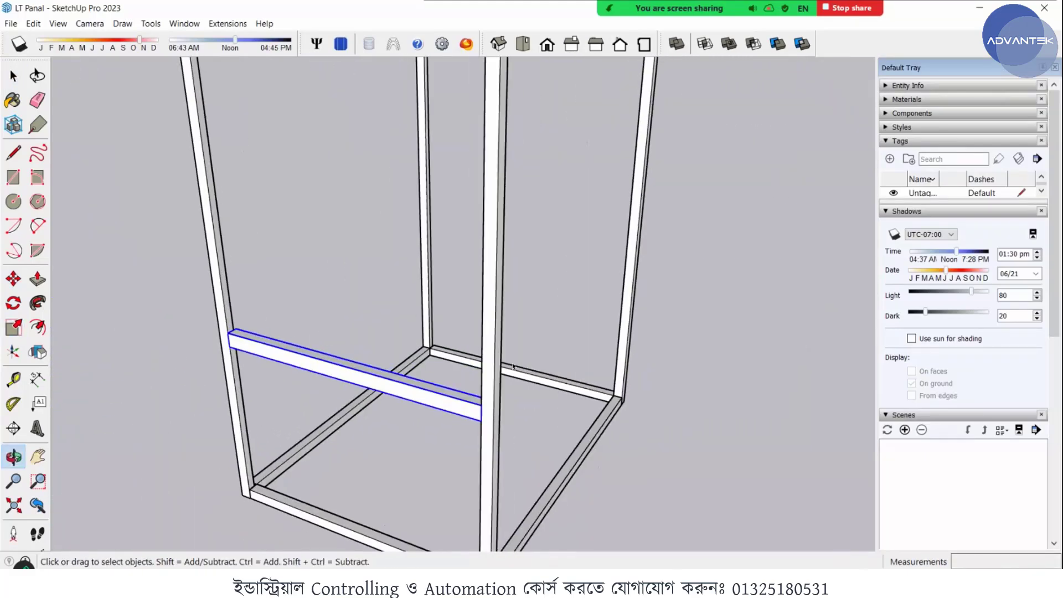
# - Copy the lengthened channel by its upper corner 1000 mm across to the uprights on the frame's opposite side
pyautogui.scroll(4, 410, 358)
pyautogui.scroll(2, 422, 348)
pyautogui.moveTo(399, 341); pyautogui.dragTo(360, 232, button='middle')
pyautogui.scroll(-5, 467, 319)
pyautogui.scroll(4, 420, 257)
pyautogui.scroll(7, 420, 257)
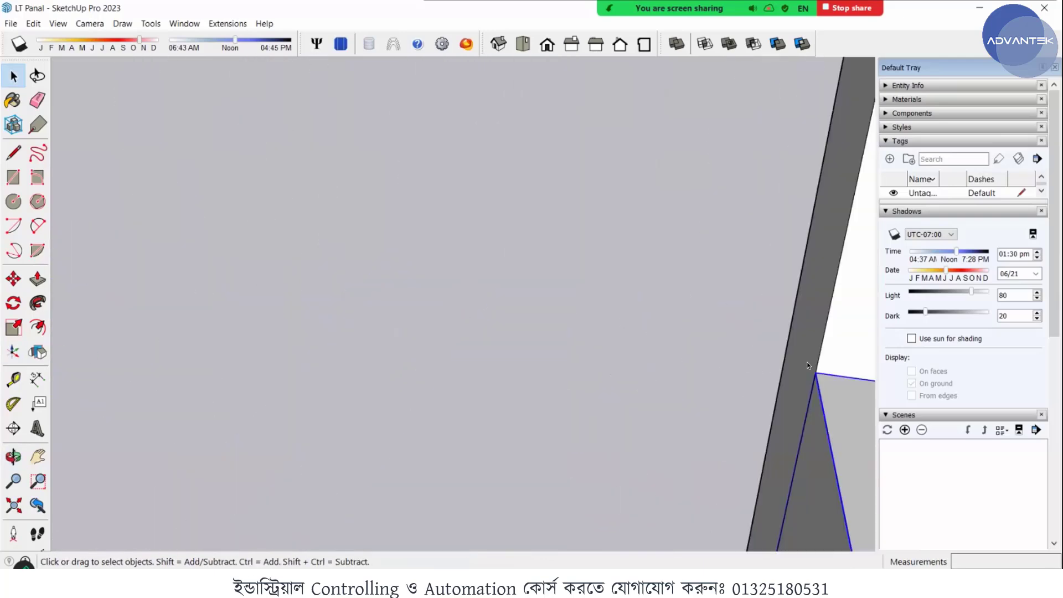
pyautogui.press('m')
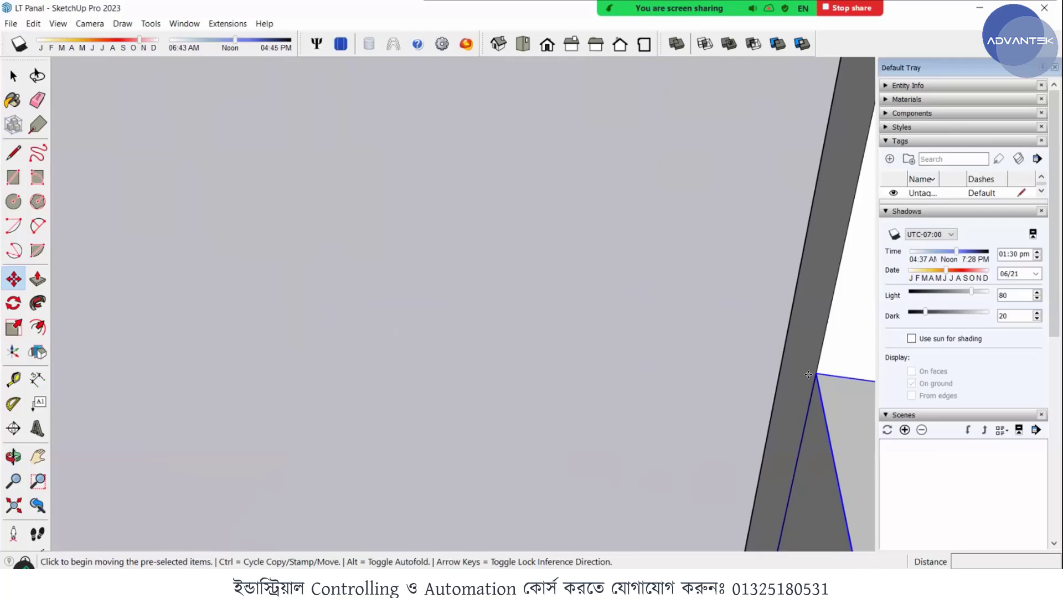
pyautogui.press('ctrl')
pyautogui.click(808, 375)
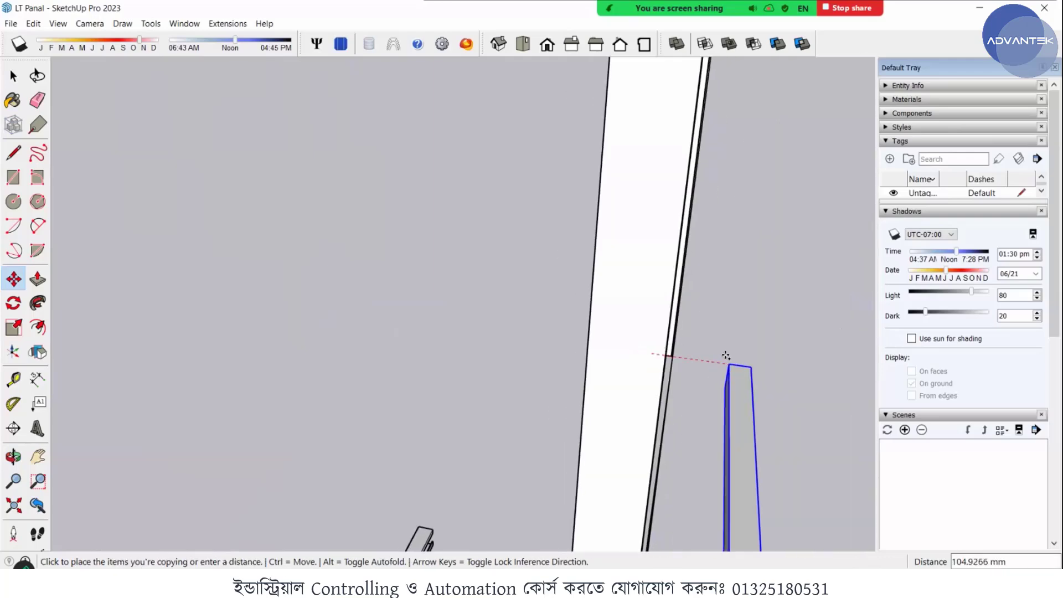
pyautogui.scroll(-3, 643, 348)
pyautogui.scroll(-5, 640, 348)
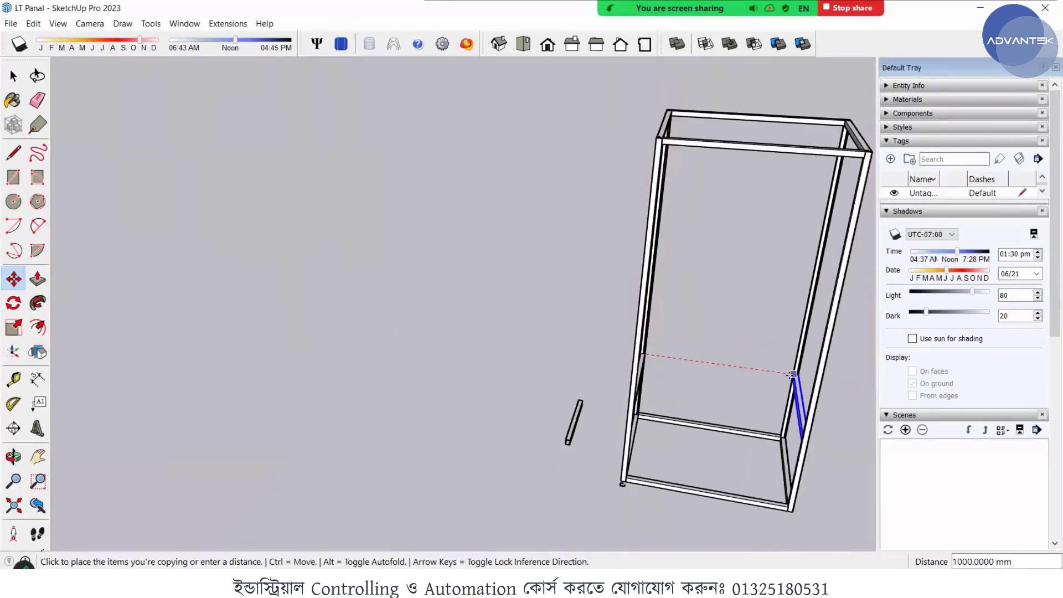
pyautogui.scroll(8, 792, 375)
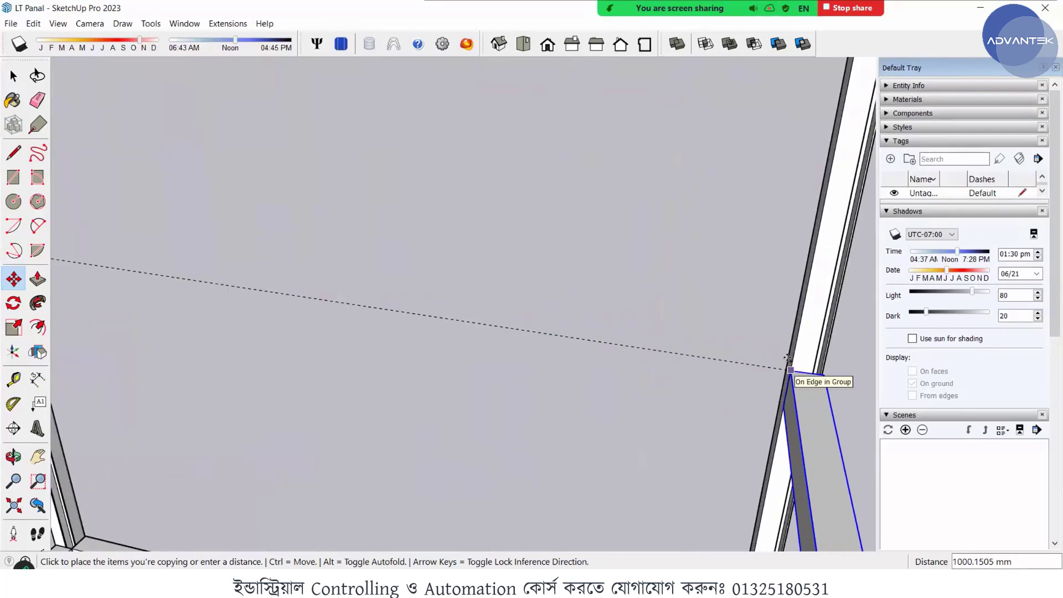
pyautogui.click(788, 352)
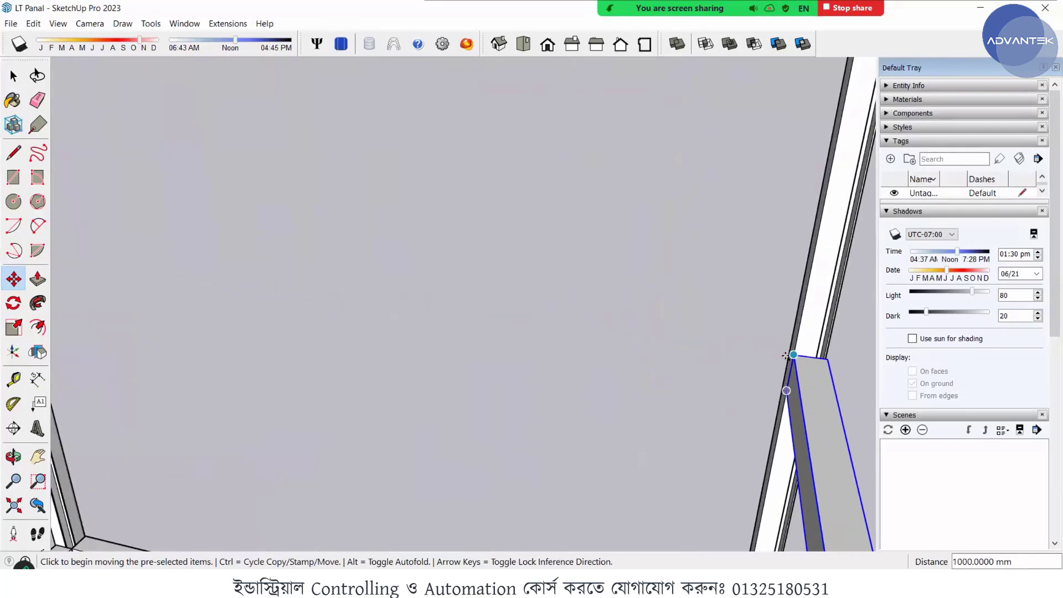
pyautogui.moveTo(788, 355); pyautogui.dragTo(752, 231, button='middle')
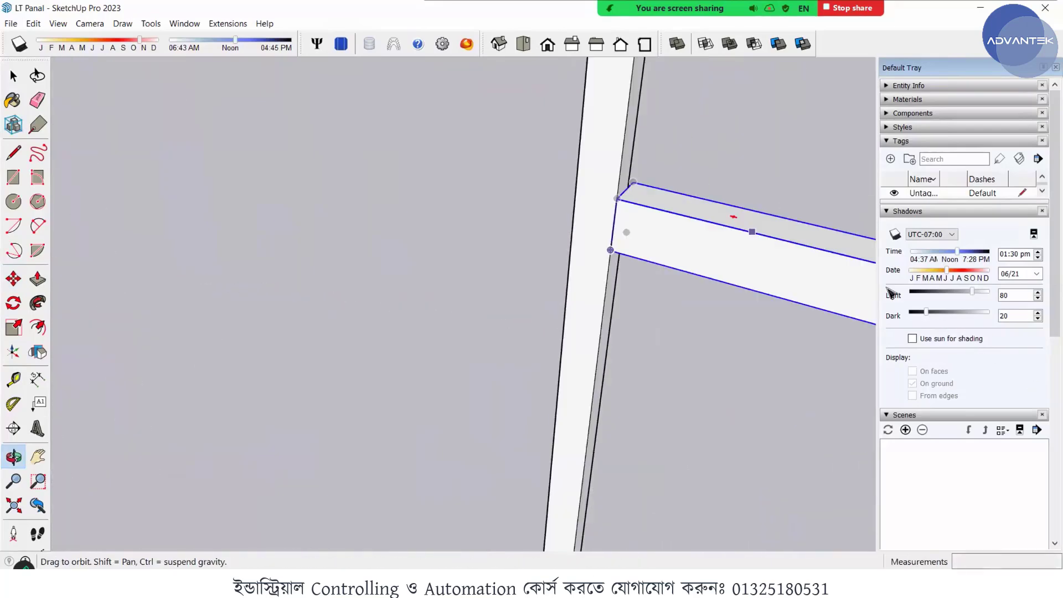
pyautogui.scroll(-7, 636, 309)
pyautogui.moveTo(657, 294); pyautogui.dragTo(693, 248, button='middle')
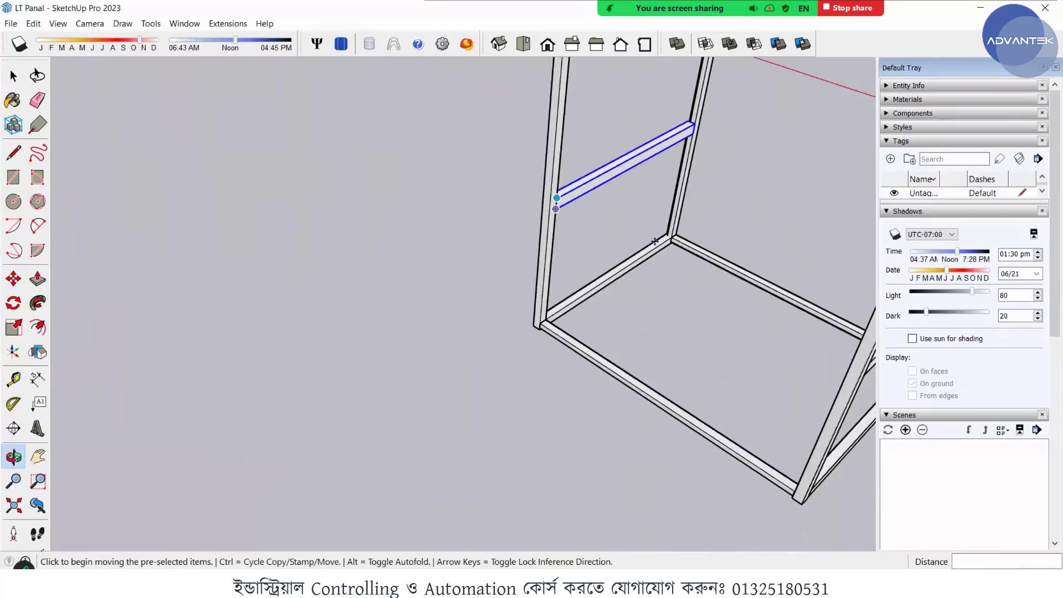
pyautogui.scroll(1, 582, 187)
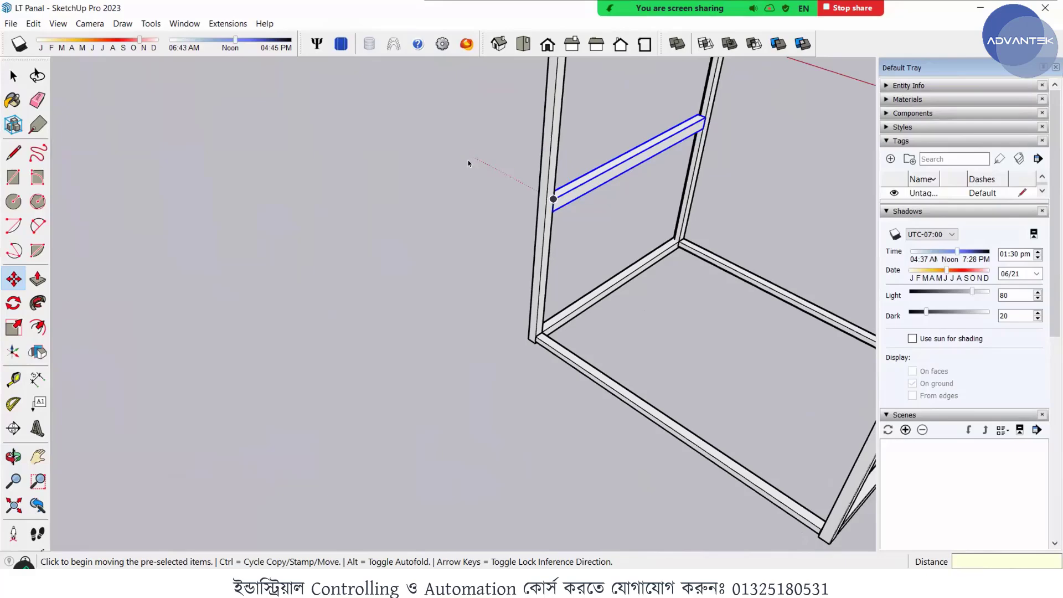
pyautogui.press('space')
pyautogui.click(606, 196)
# - Examine the whole frame from several angles to check the two side cross channels
pyautogui.scroll(-4, 648, 221)
pyautogui.moveTo(697, 254); pyautogui.dragTo(538, 268, button='middle')
pyautogui.scroll(-2, 659, 239)
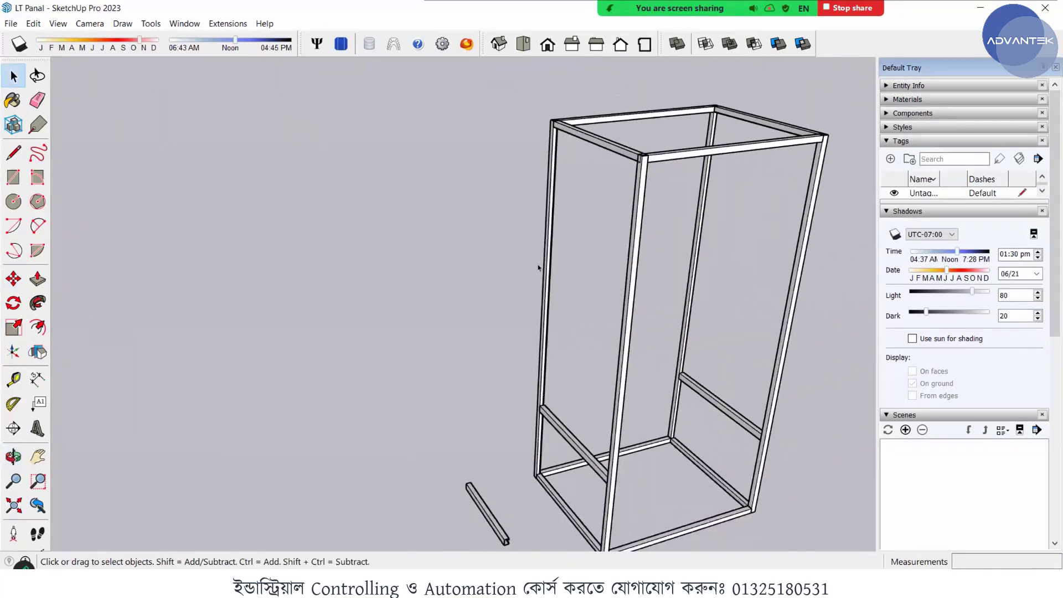
pyautogui.scroll(-3, 588, 301)
pyautogui.moveTo(589, 302); pyautogui.dragTo(487, 290, button='middle')
pyautogui.scroll(-2, 565, 317)
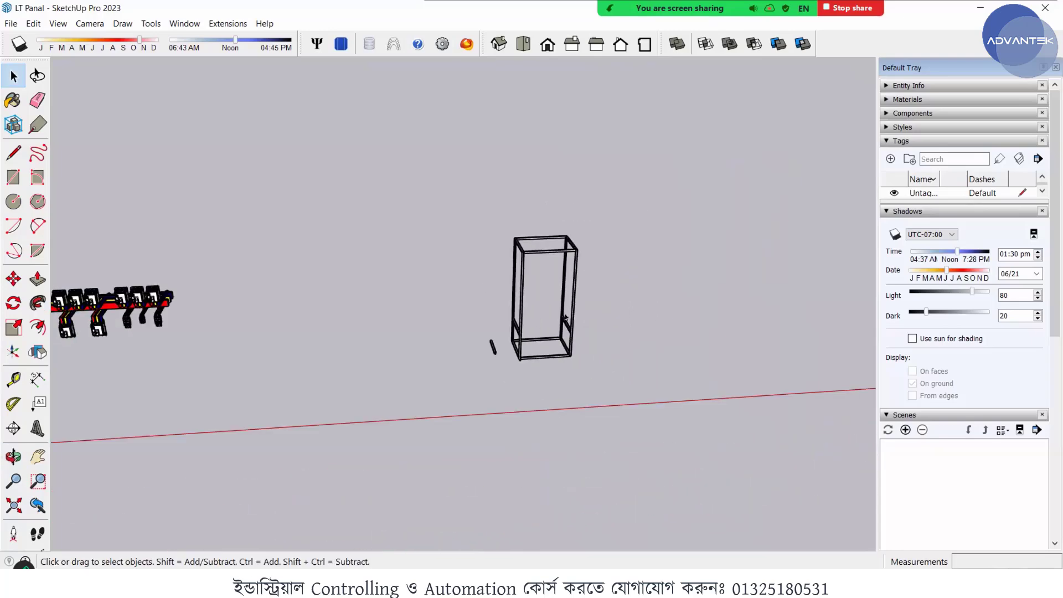
pyautogui.scroll(4, 566, 317)
pyautogui.scroll(2, 430, 325)
pyautogui.moveTo(382, 326); pyautogui.dragTo(420, 320, button='middle')
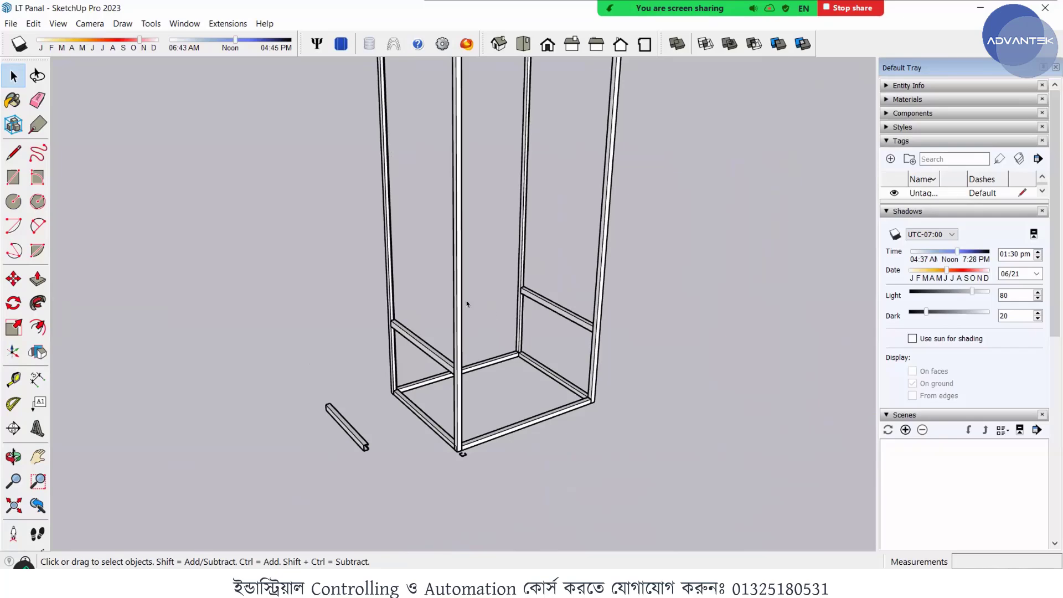
pyautogui.scroll(-4, 467, 303)
pyautogui.scroll(2, 471, 327)
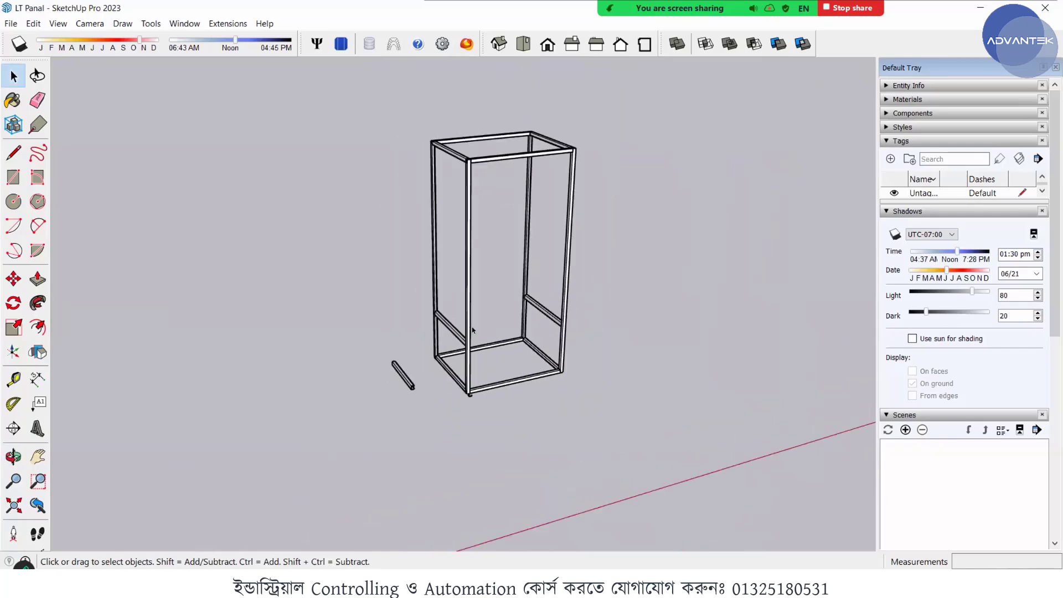
# - Measure the distance across the frame from the outer edge of one side cross channel to the other
pyautogui.scroll(5, 472, 327)
pyautogui.moveTo(465, 335); pyautogui.dragTo(309, 361, button='middle')
pyautogui.scroll(6, 349, 334)
pyautogui.moveTo(613, 335); pyautogui.dragTo(507, 304, button='middle')
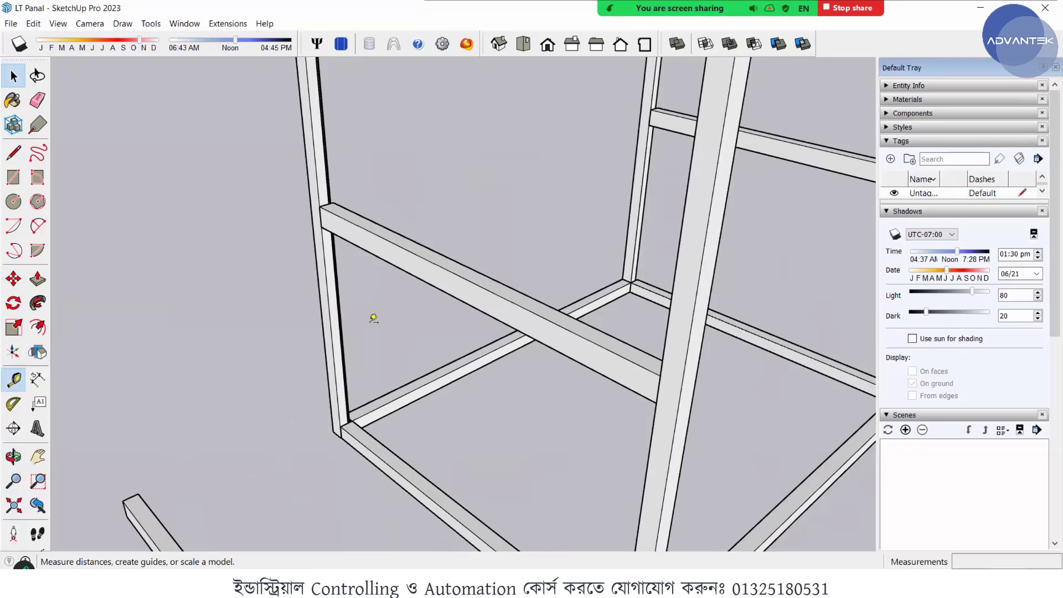
pyautogui.scroll(6, 374, 317)
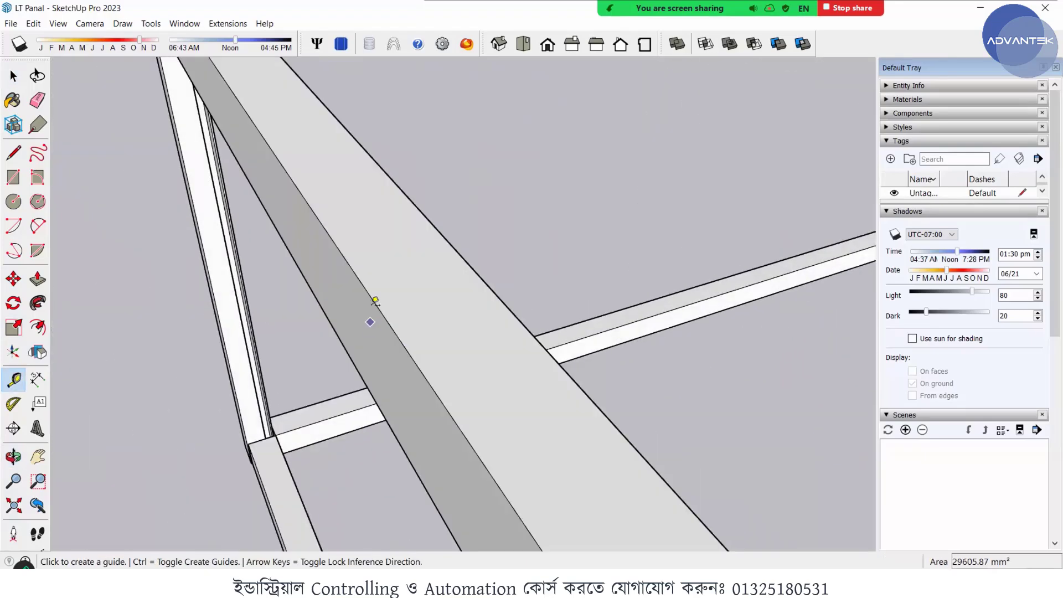
pyautogui.click(380, 302)
pyautogui.scroll(-5, 407, 309)
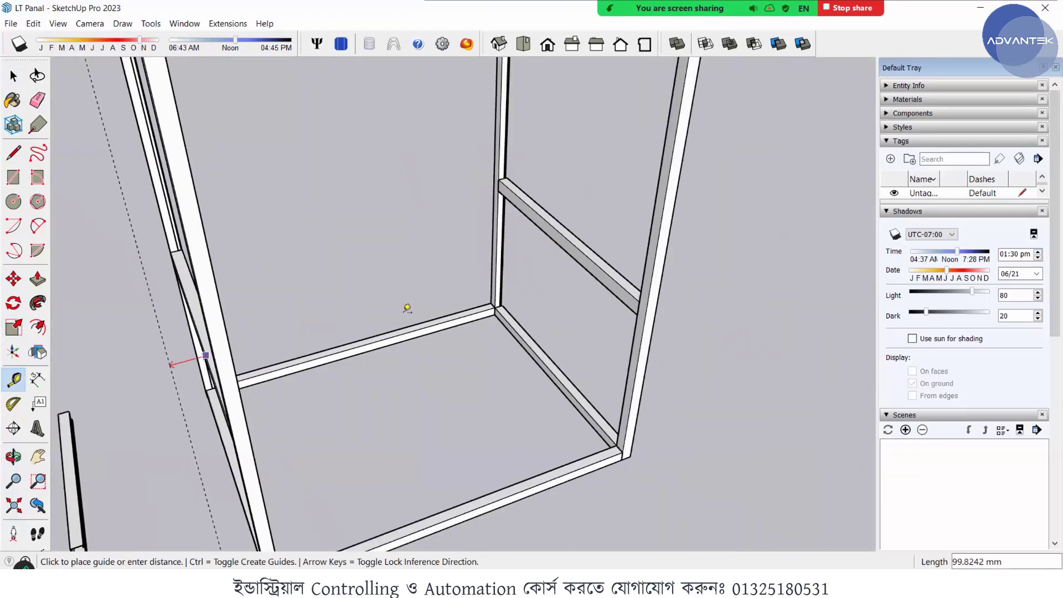
pyautogui.scroll(3, 591, 231)
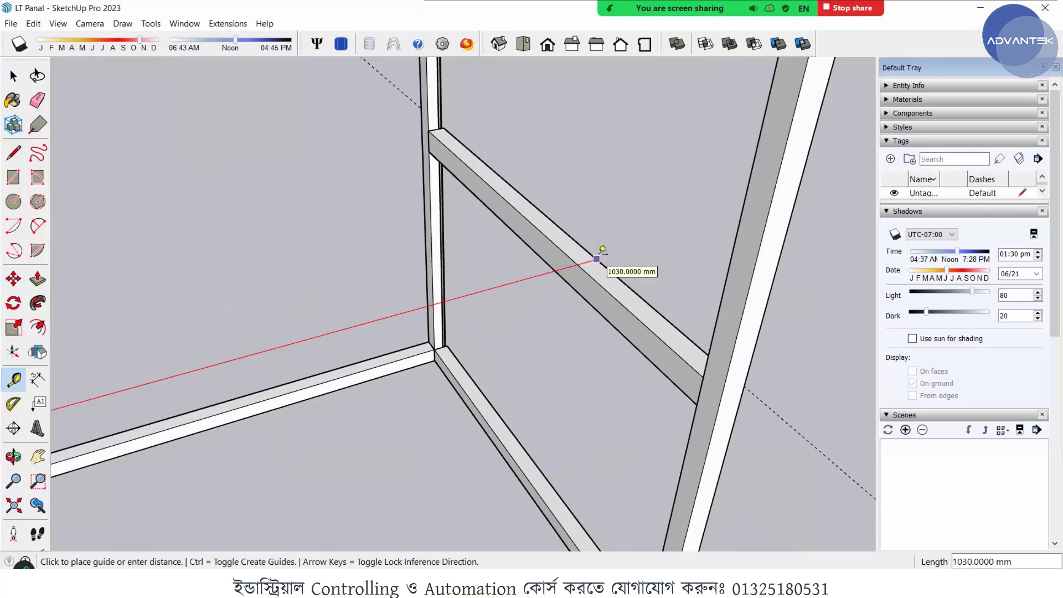
pyautogui.press('space')
pyautogui.scroll(-10, 519, 281)
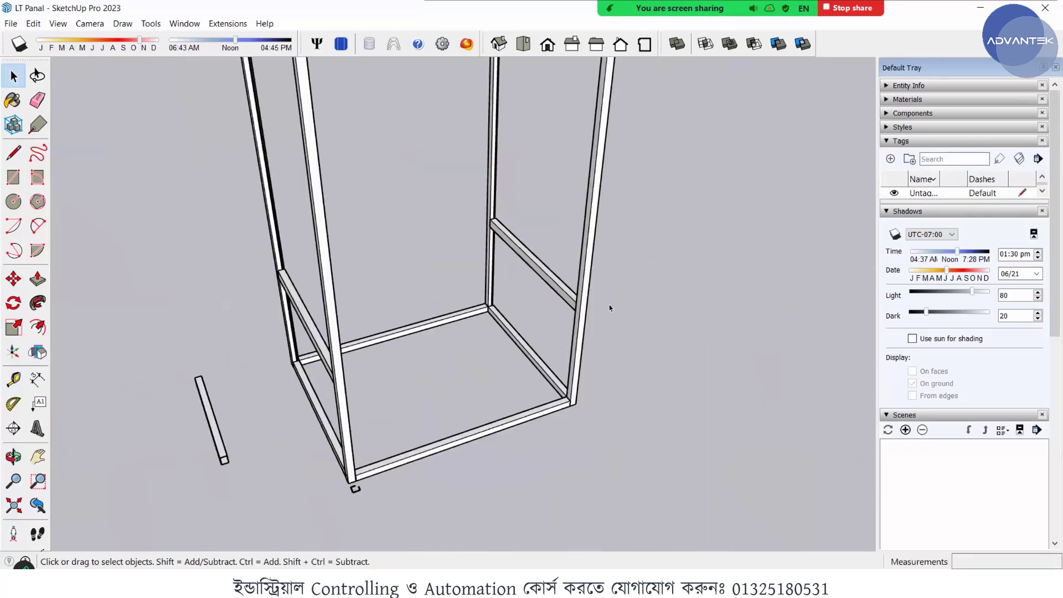
# - Draw a closed 1030 by 500 mm rectangle with the Line tool on the ground beside the frame
pyautogui.scroll(5, 472, 382)
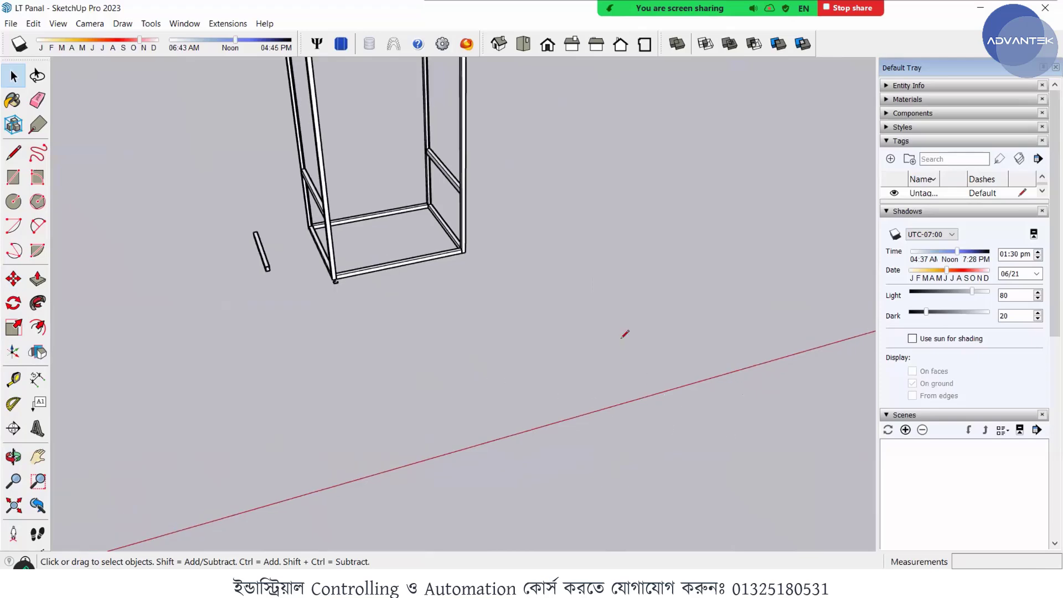
pyautogui.press('l')
pyautogui.click(515, 328)
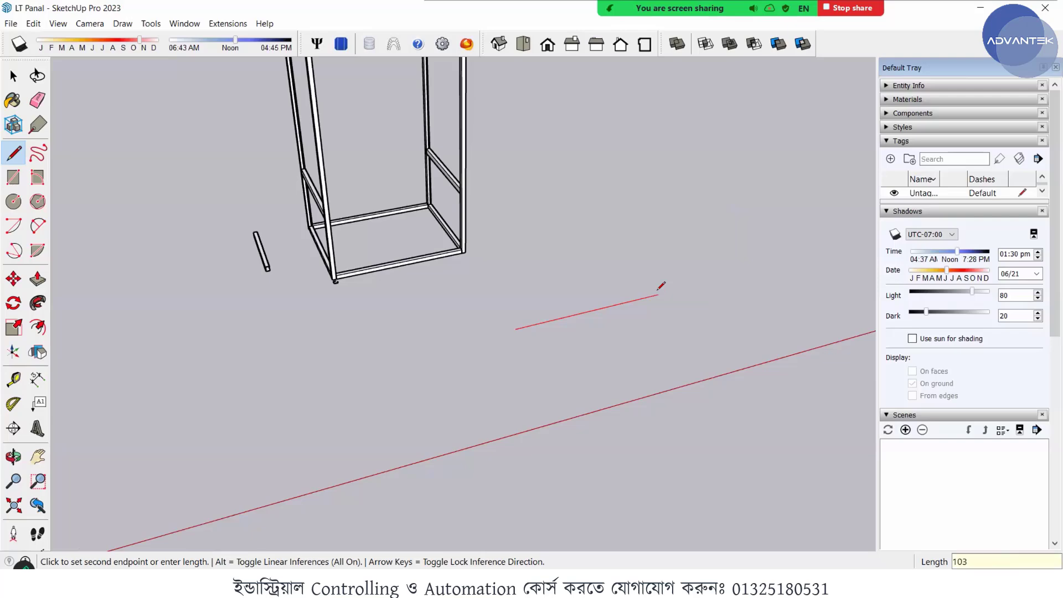
pyautogui.press('Return')
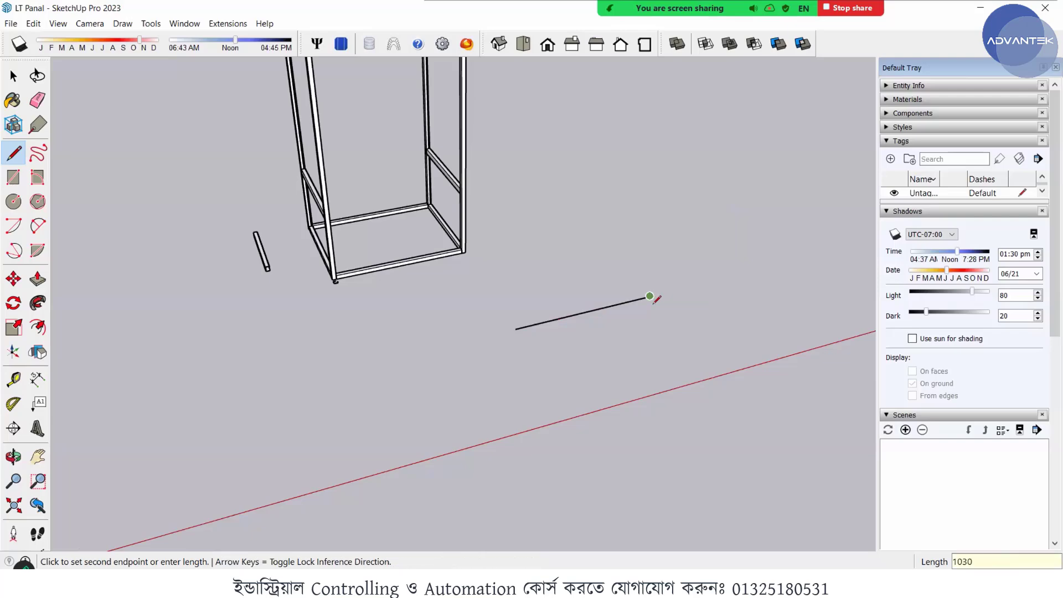
pyautogui.scroll(1, 687, 332)
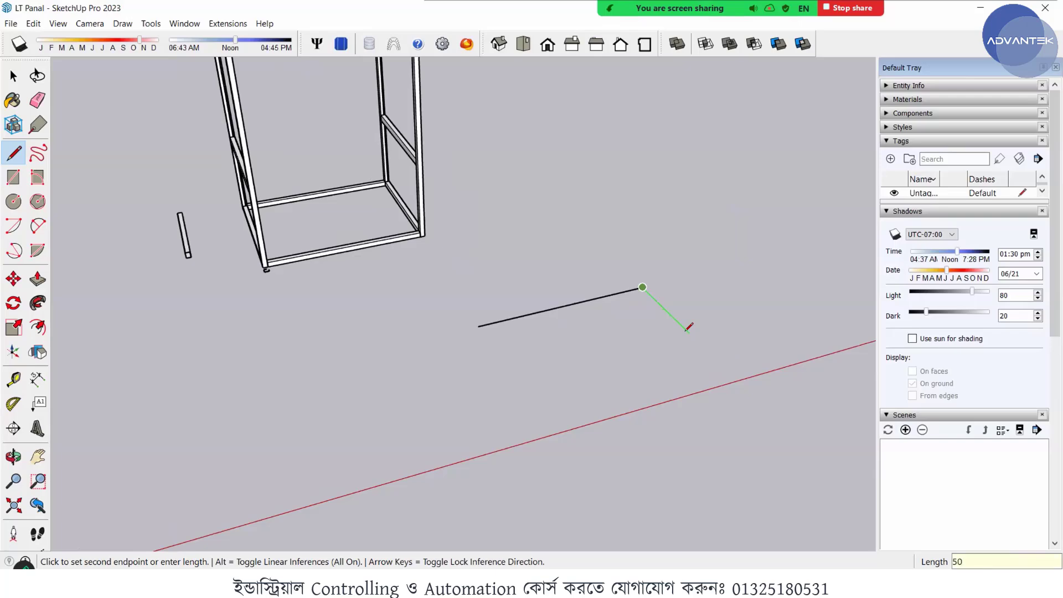
pyautogui.press('Return')
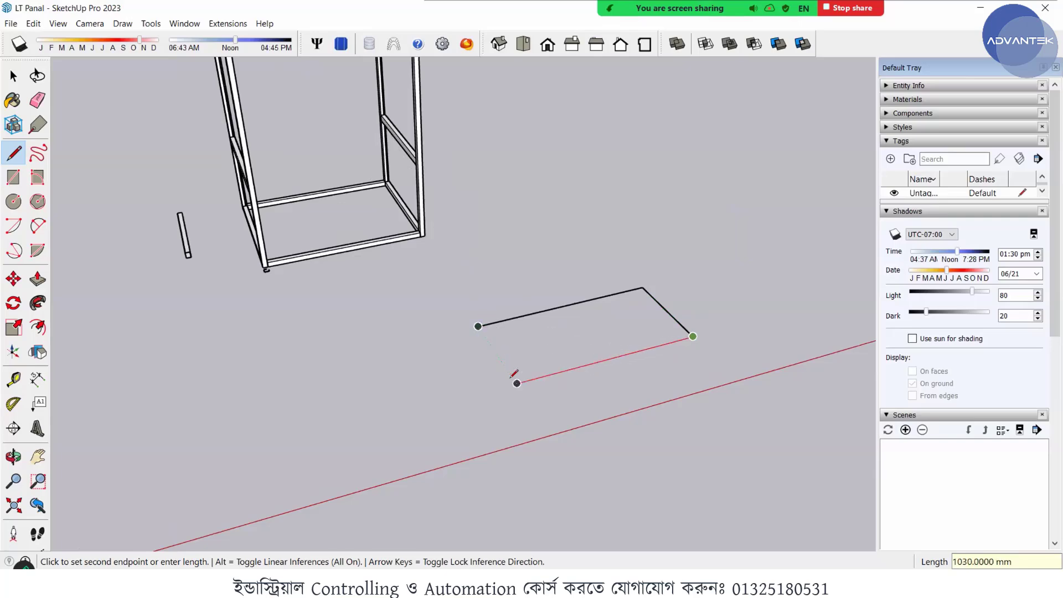
pyautogui.click(517, 383)
pyautogui.click(476, 323)
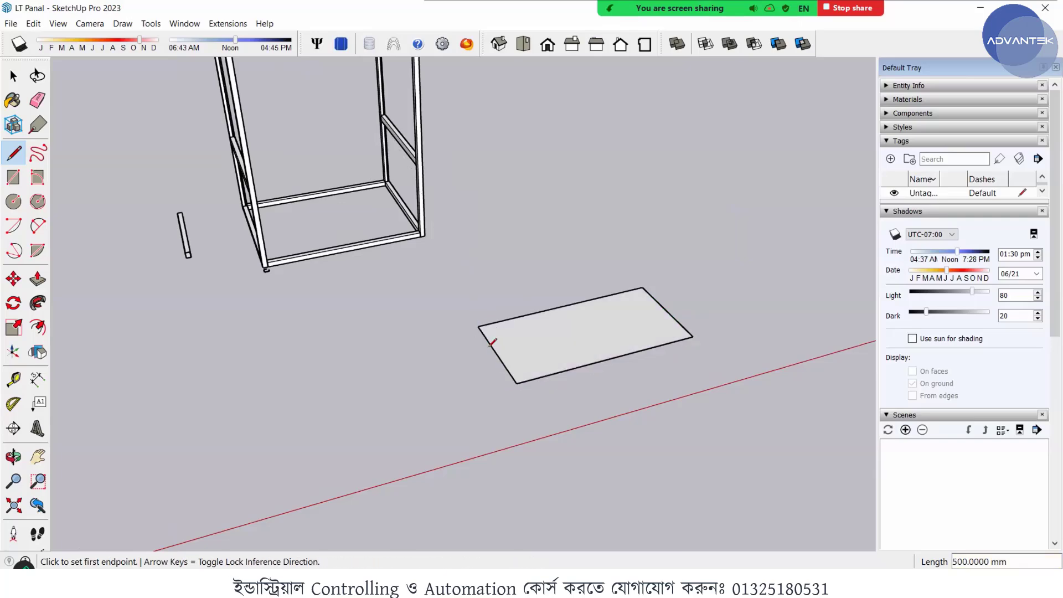
# - Push/Pull the rectangle's face upward 2 mm to form a thin plate
pyautogui.scroll(4, 494, 353)
pyautogui.moveTo(502, 361); pyautogui.dragTo(88, 323, button='middle')
pyautogui.press('space')
pyautogui.click(613, 356)
pyautogui.scroll(-1, 419, 347)
pyautogui.scroll(4, 420, 346)
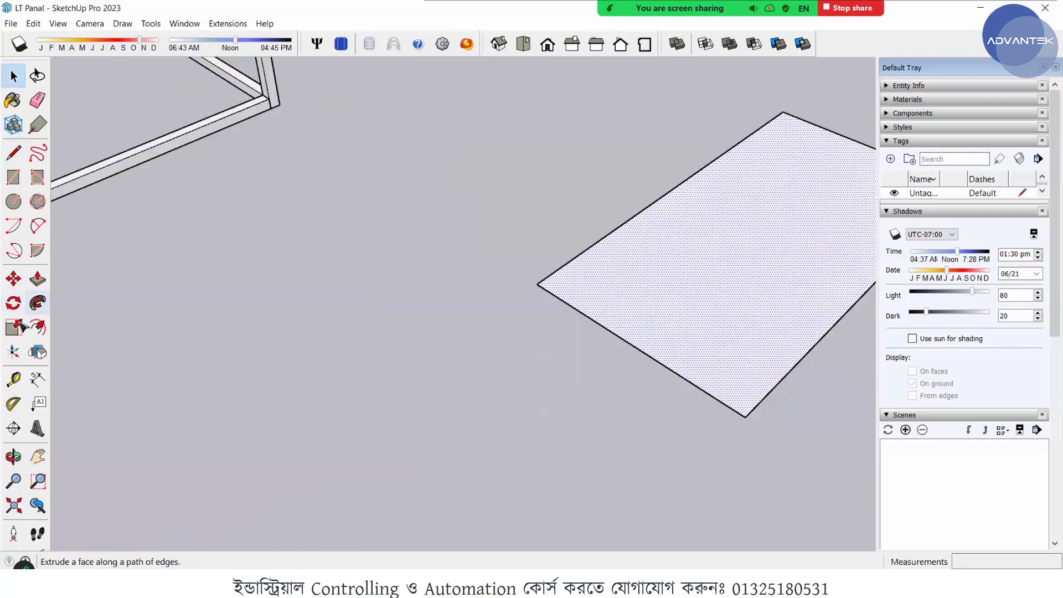
pyautogui.click(37, 278)
pyautogui.click(652, 293)
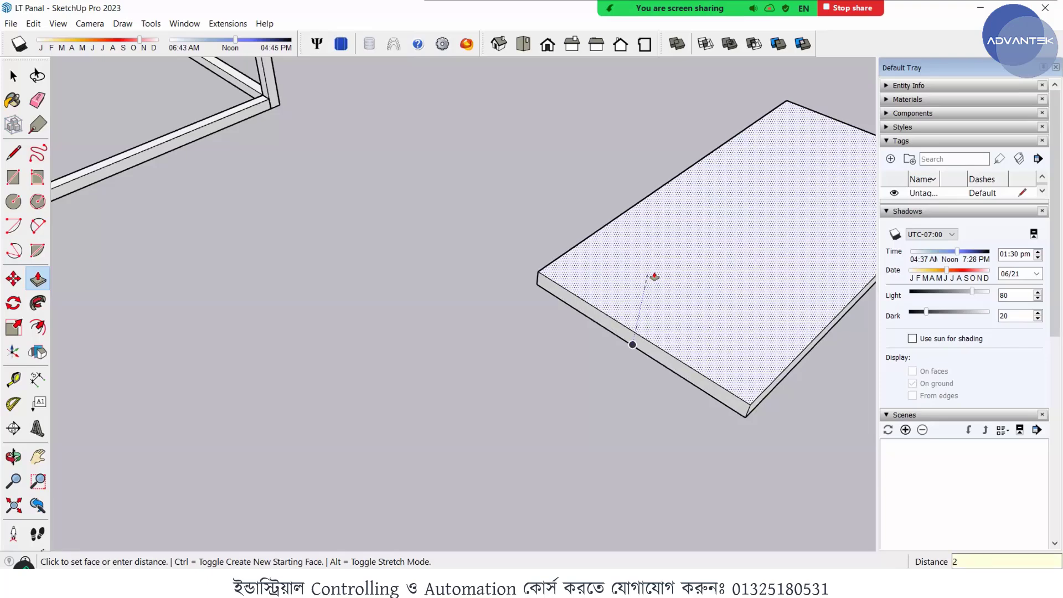
pyautogui.press('Return')
pyautogui.scroll(5, 622, 311)
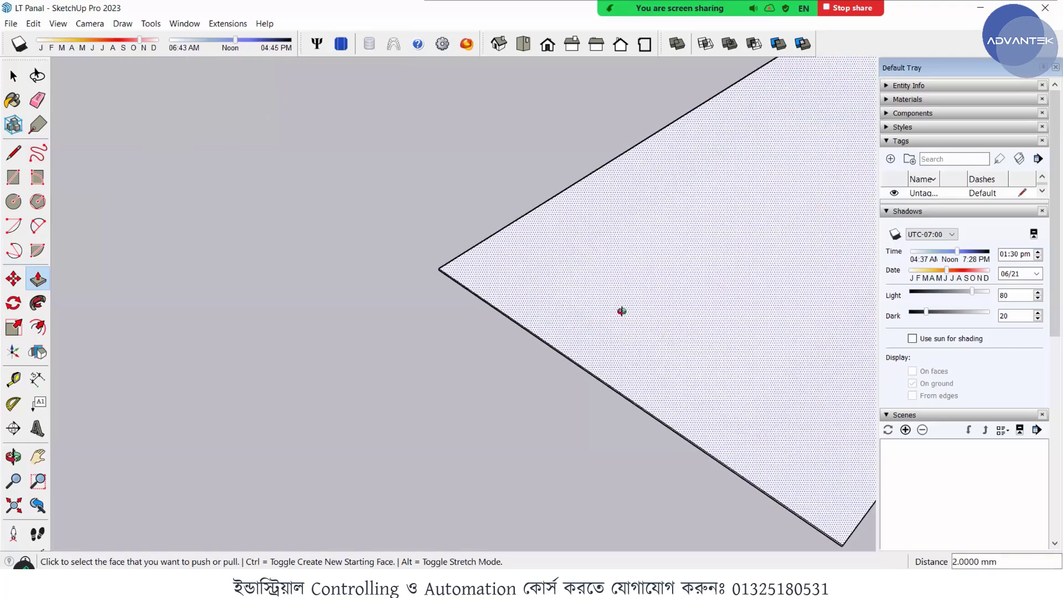
pyautogui.scroll(-3, 583, 272)
pyautogui.scroll(4, 661, 360)
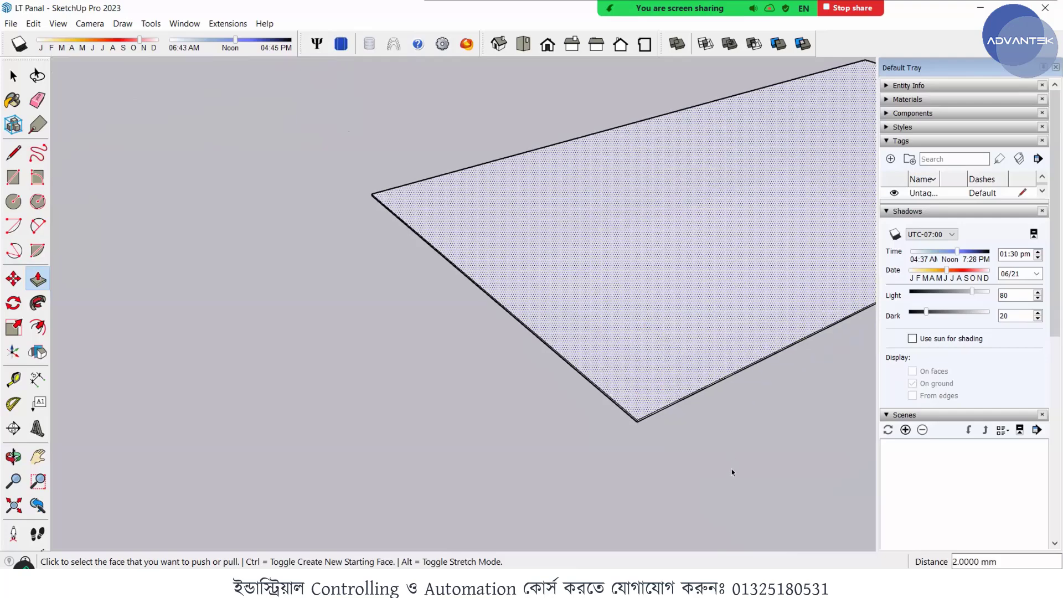
pyautogui.press('space')
pyautogui.scroll(2, 623, 376)
pyautogui.moveTo(619, 391); pyautogui.dragTo(607, 393, button='middle')
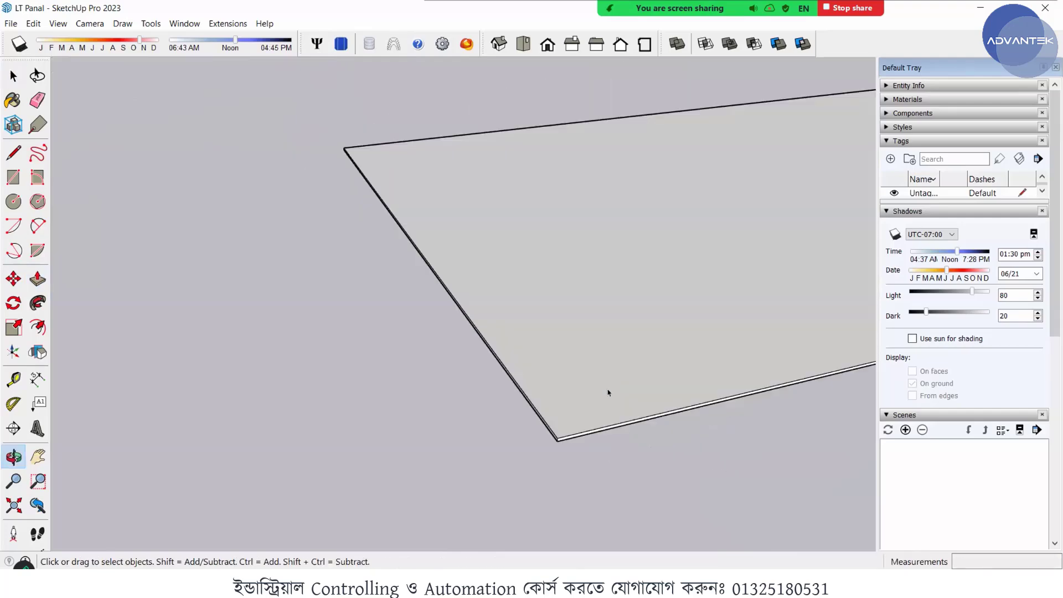
pyautogui.click(573, 415)
pyautogui.scroll(1, 566, 410)
pyautogui.doubleClick(565, 413)
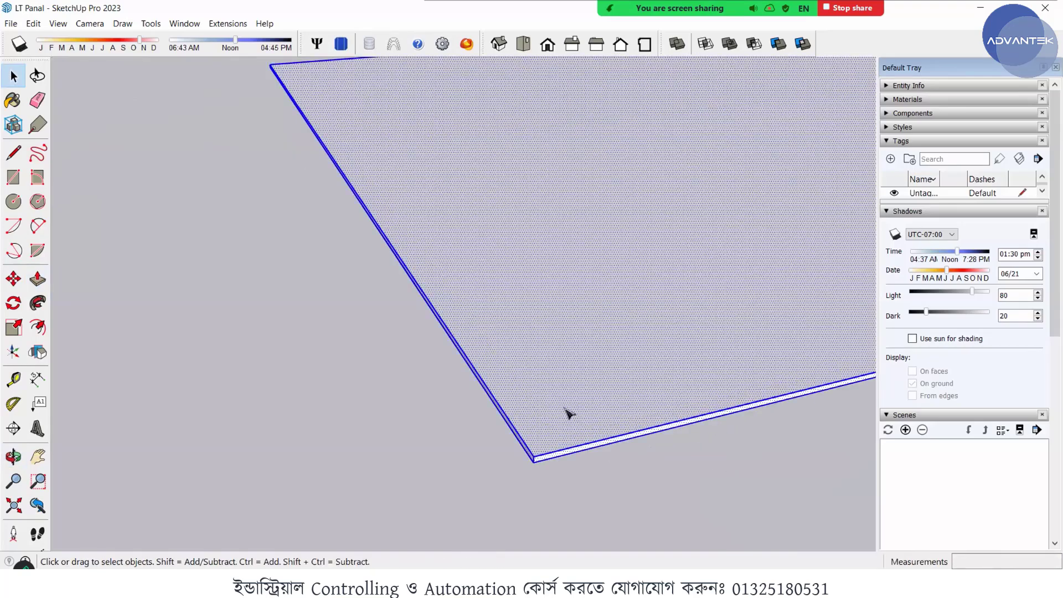
pyautogui.rightClick(621, 295)
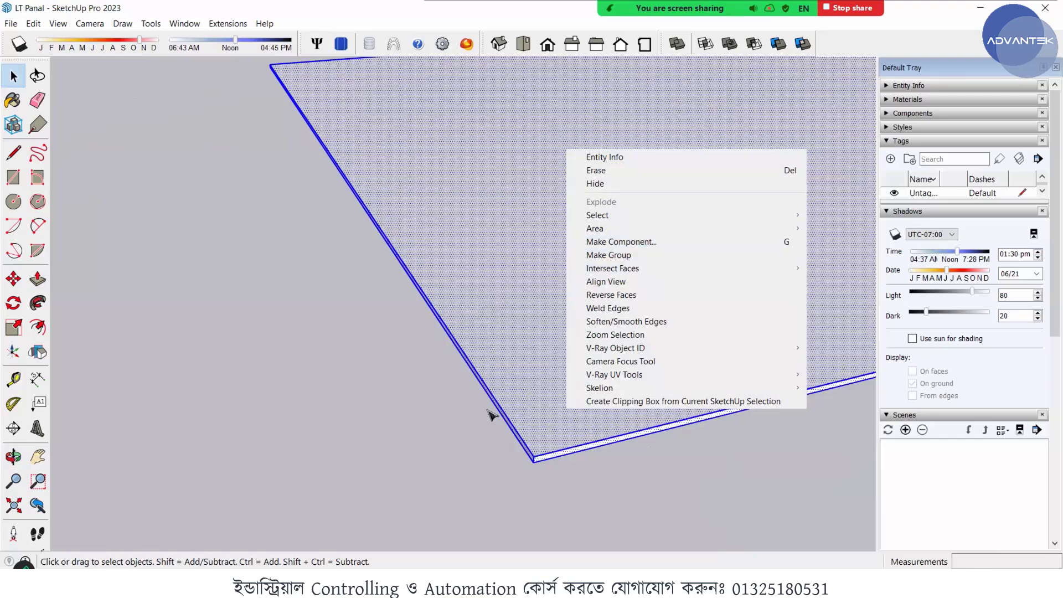
pyautogui.click(572, 506)
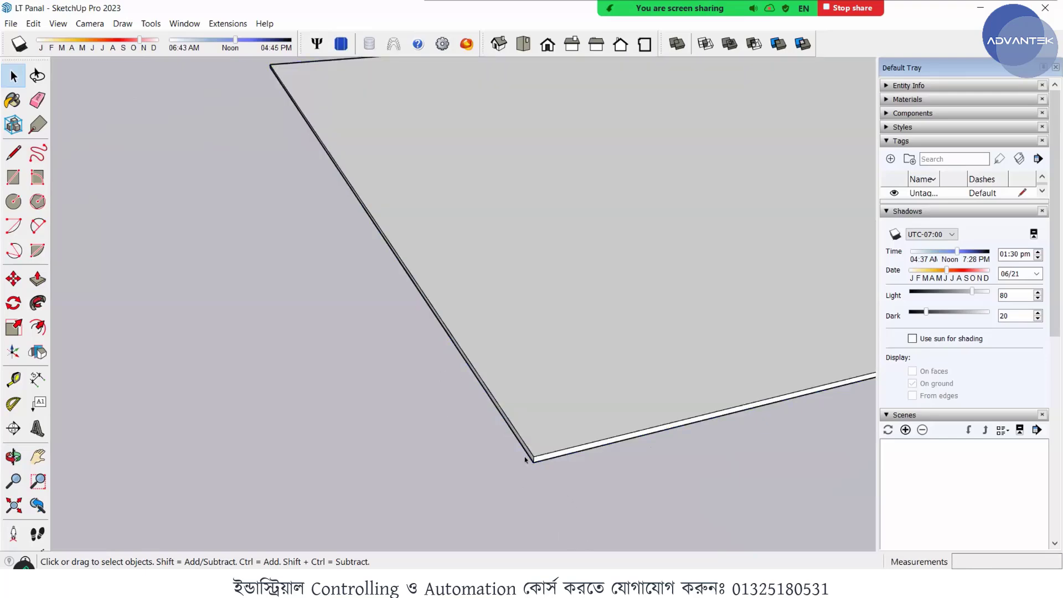
pyautogui.scroll(-2, 525, 459)
pyautogui.moveTo(537, 354)
pyautogui.mouseDown(button='middle')
pyautogui.moveTo(321, 406)
pyautogui.moveTo(483, 386)
pyautogui.moveTo(431, 380)
pyautogui.moveTo(383, 462)
pyautogui.moveTo(439, 491)
pyautogui.moveTo(498, 501)
pyautogui.mouseUp(button='middle')
pyautogui.click(531, 397)
pyautogui.click(383, 467)
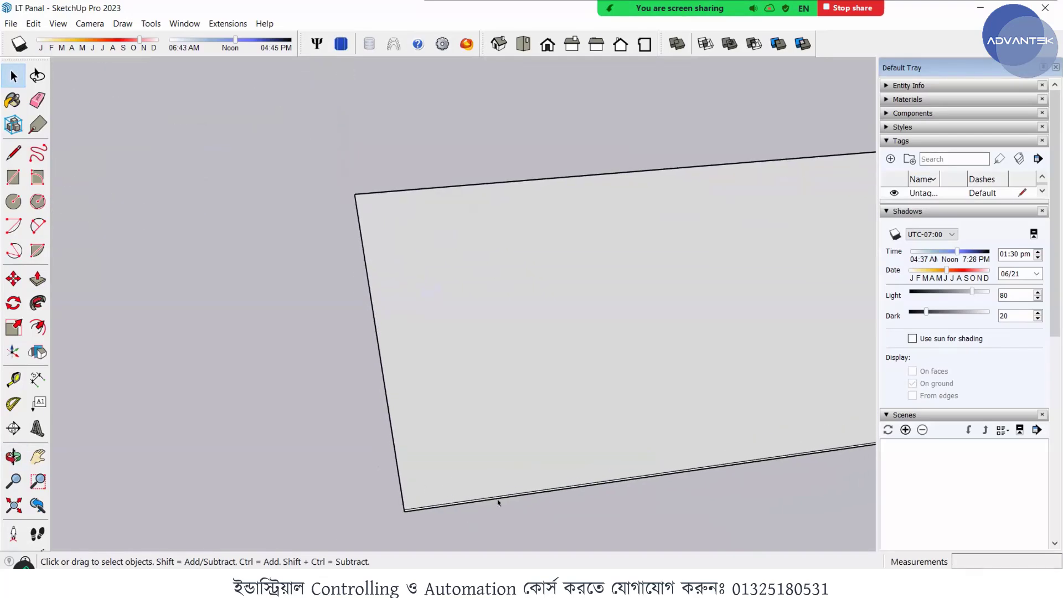
pyautogui.press('l')
pyautogui.scroll(4, 414, 498)
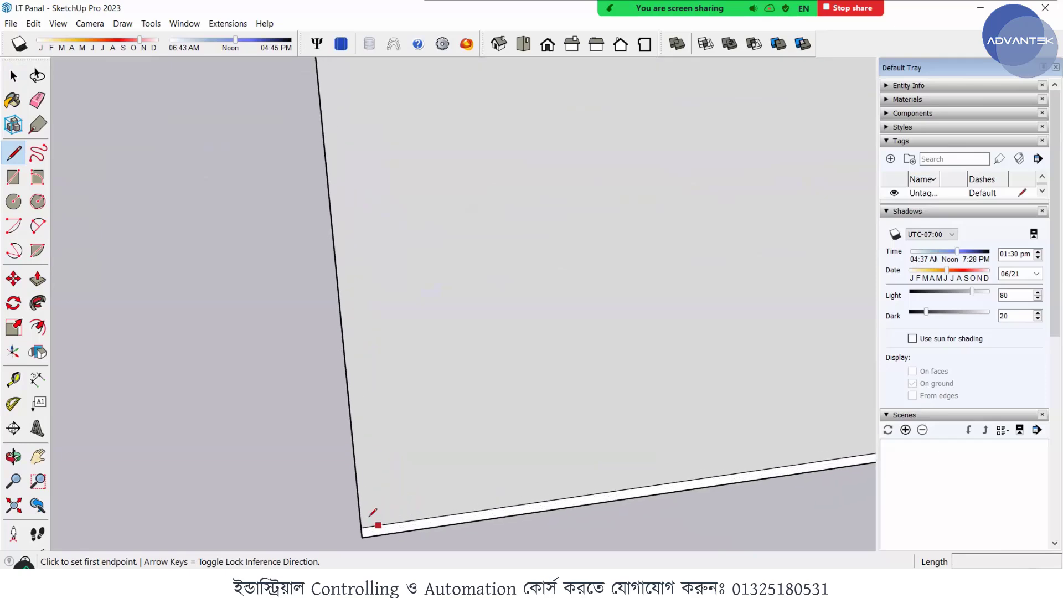
pyautogui.click(361, 527)
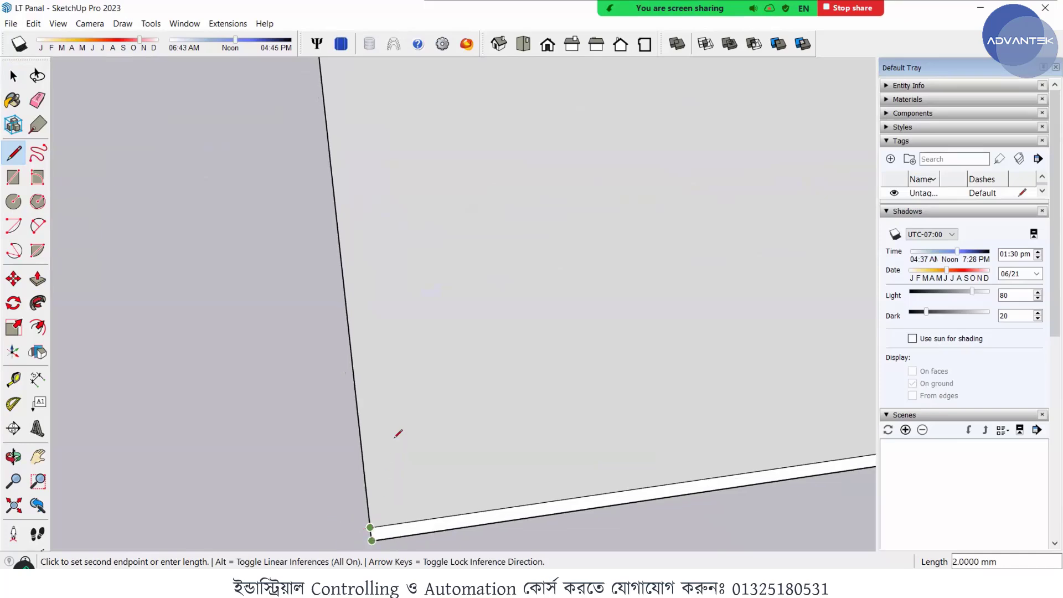
pyautogui.scroll(-3, 398, 432)
pyautogui.scroll(-1, 365, 463)
pyautogui.press('space')
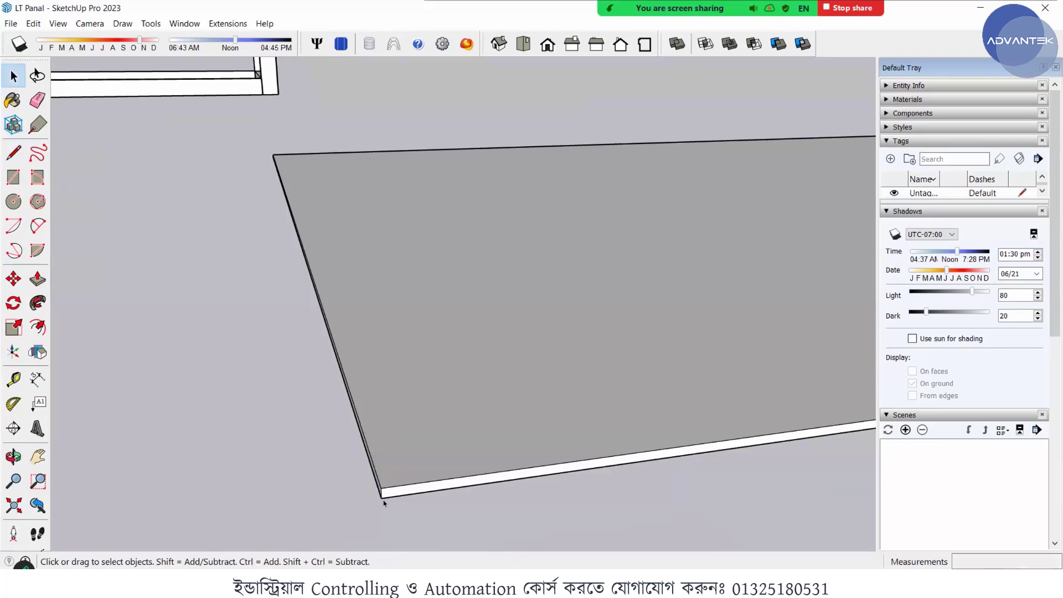
# - Draw a 10 mm line along the red axis outward from the lower corner of the plate's short side
pyautogui.scroll(3, 376, 484)
pyautogui.press('l')
pyautogui.scroll(-2, 377, 443)
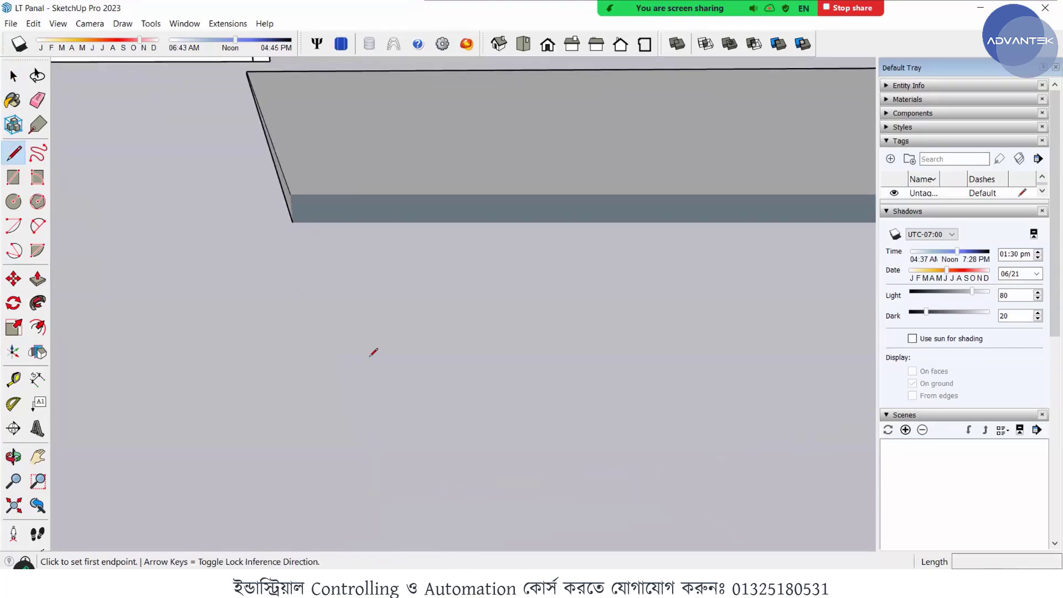
pyautogui.scroll(3, 363, 354)
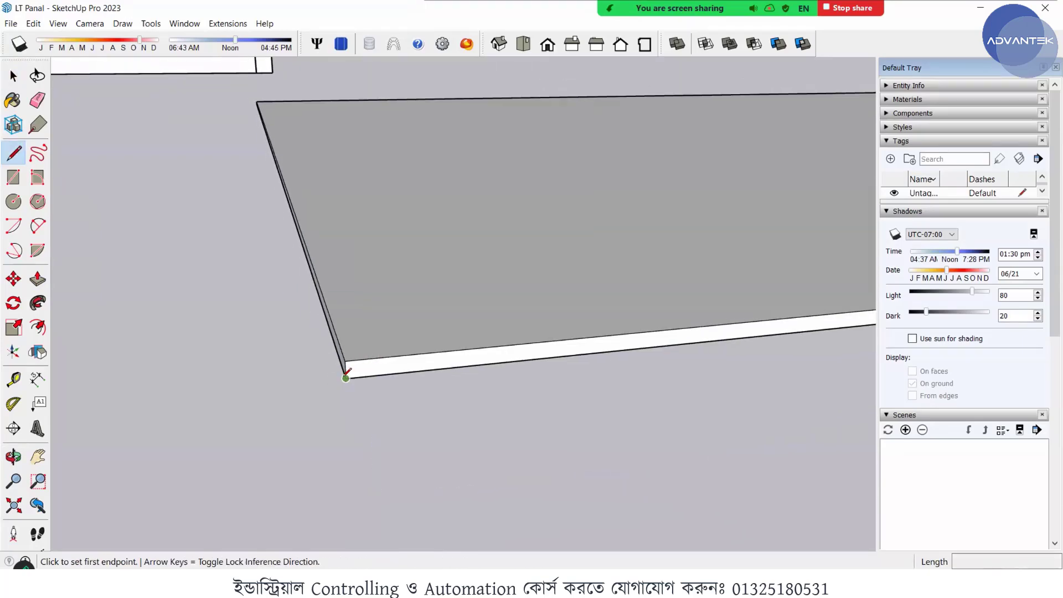
pyautogui.click(346, 379)
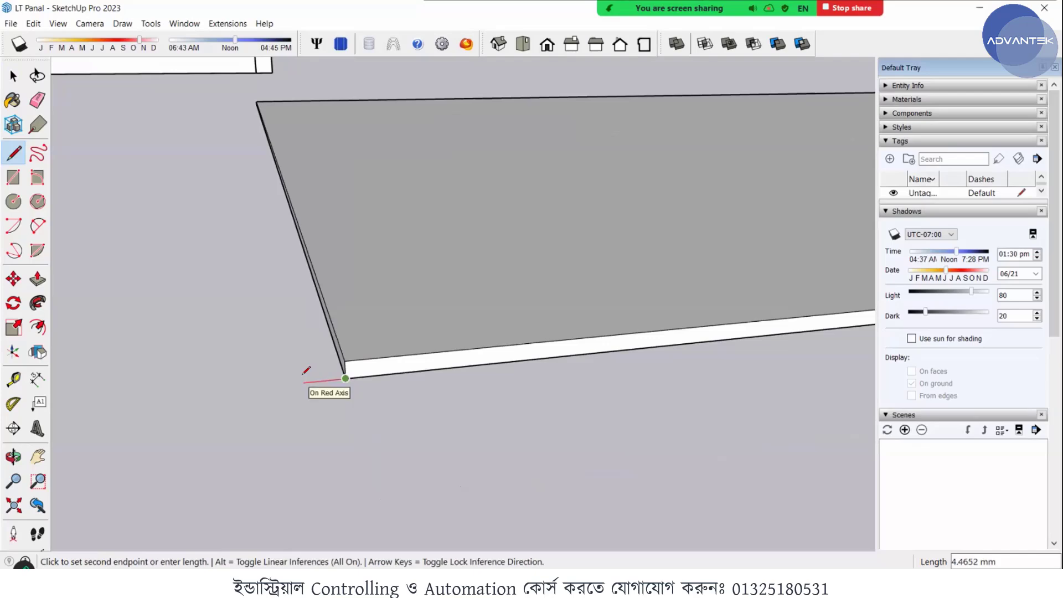
pyautogui.write('5')
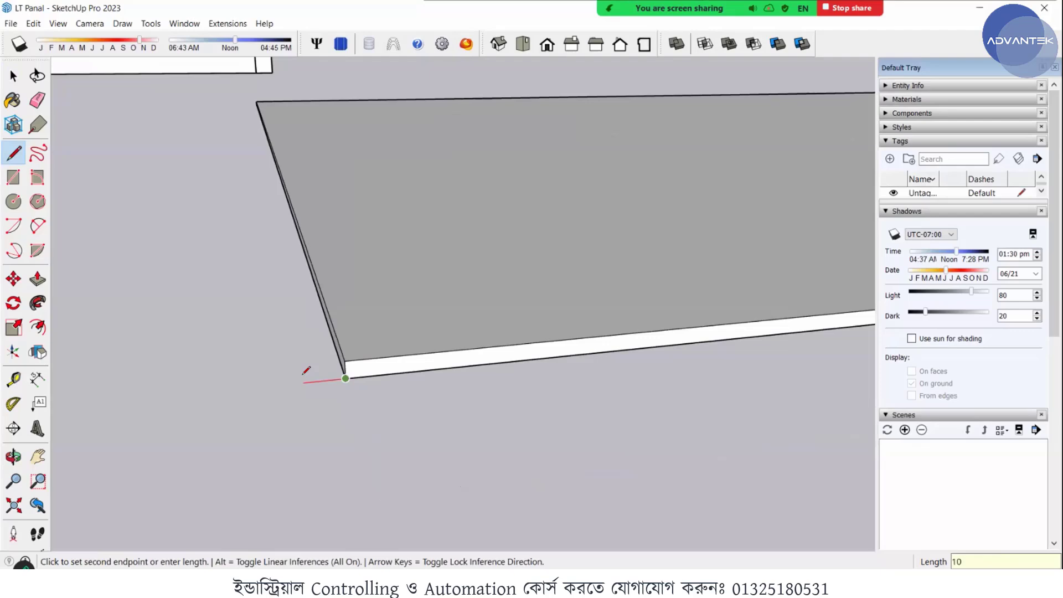
pyautogui.press('Return')
# - Draw a line about 500 mm long parallel to the plate's short edge and close the strip outline at the far lower corner
pyautogui.moveTo(256, 304); pyautogui.dragTo(301, 440, button='middle')
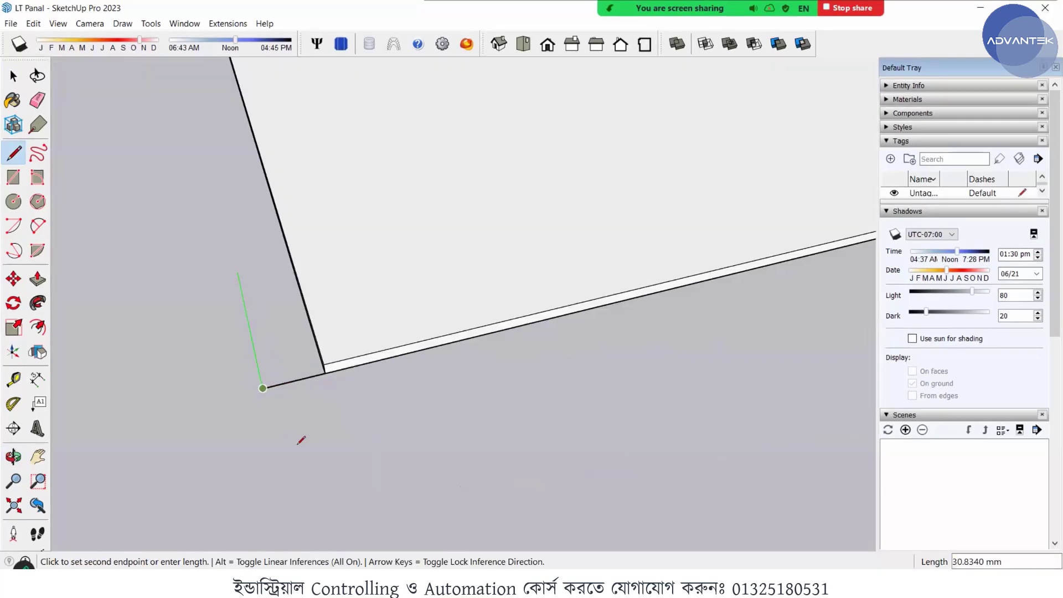
pyautogui.scroll(-5, 302, 440)
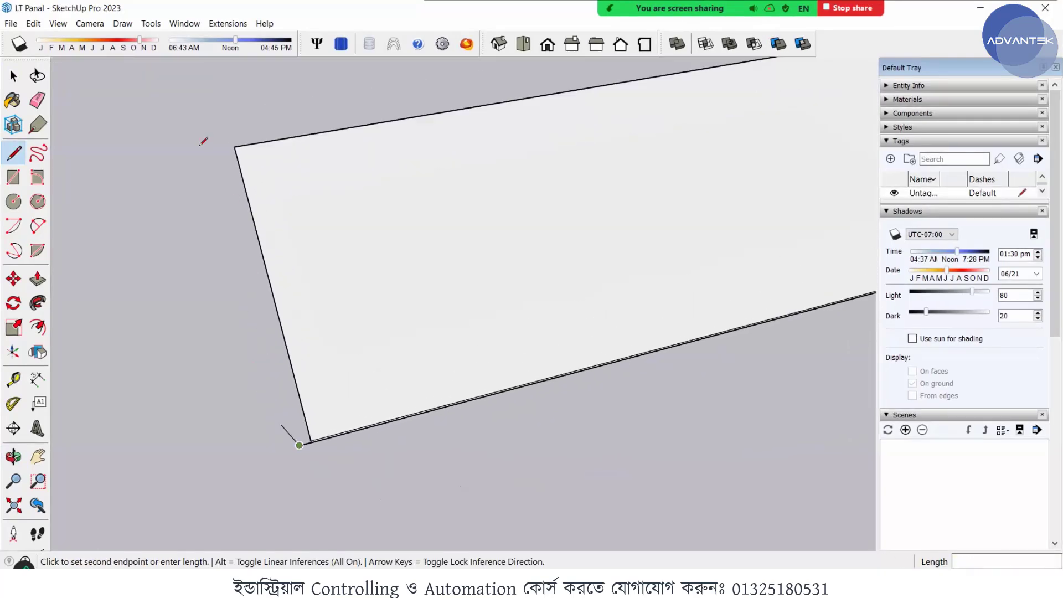
pyautogui.scroll(3, 227, 145)
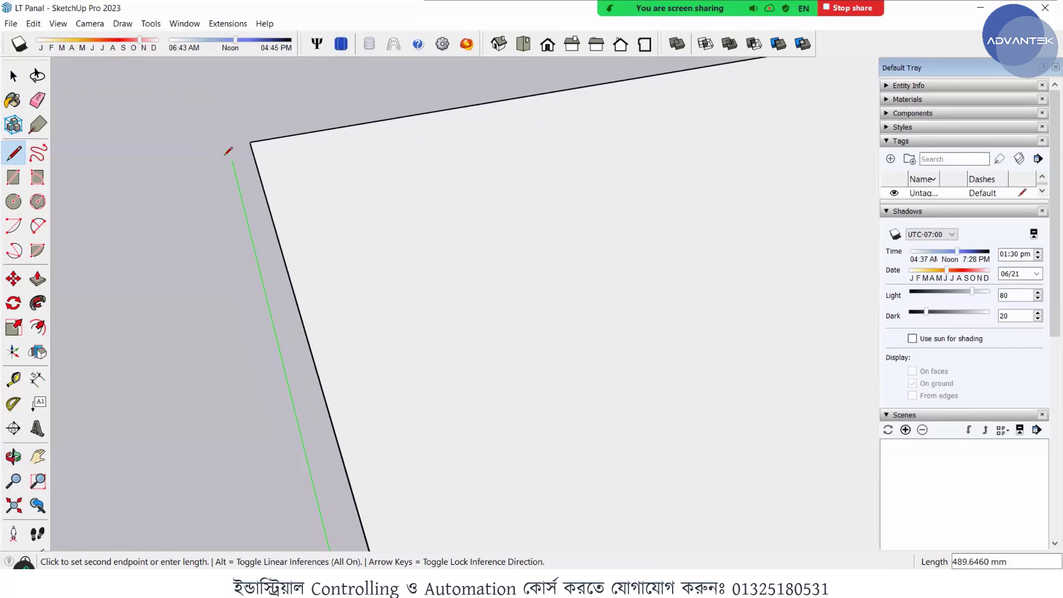
pyautogui.moveTo(231, 137); pyautogui.dragTo(342, 238, button='middle')
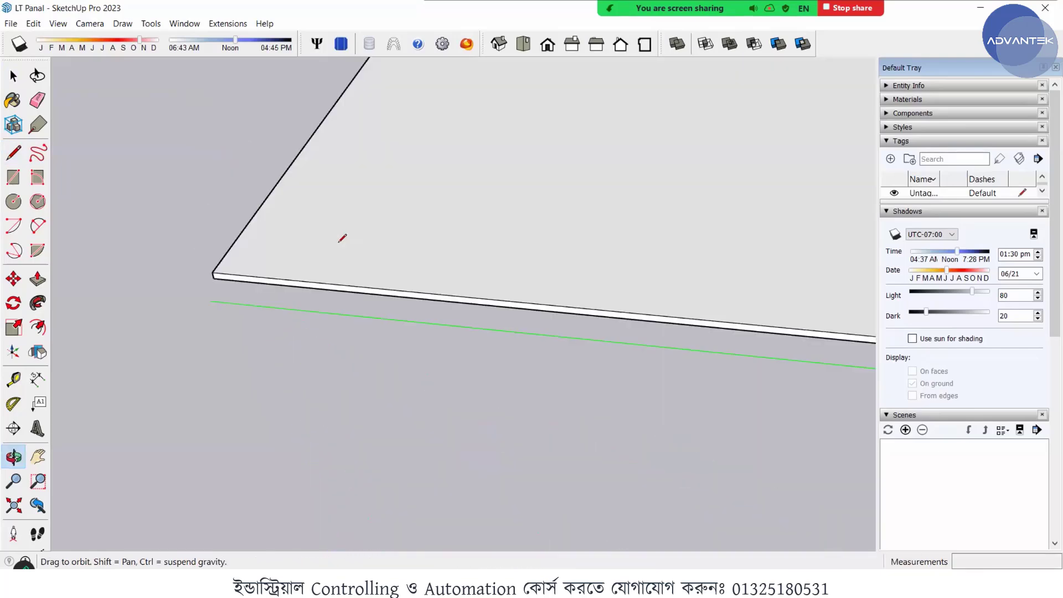
pyautogui.scroll(4, 301, 262)
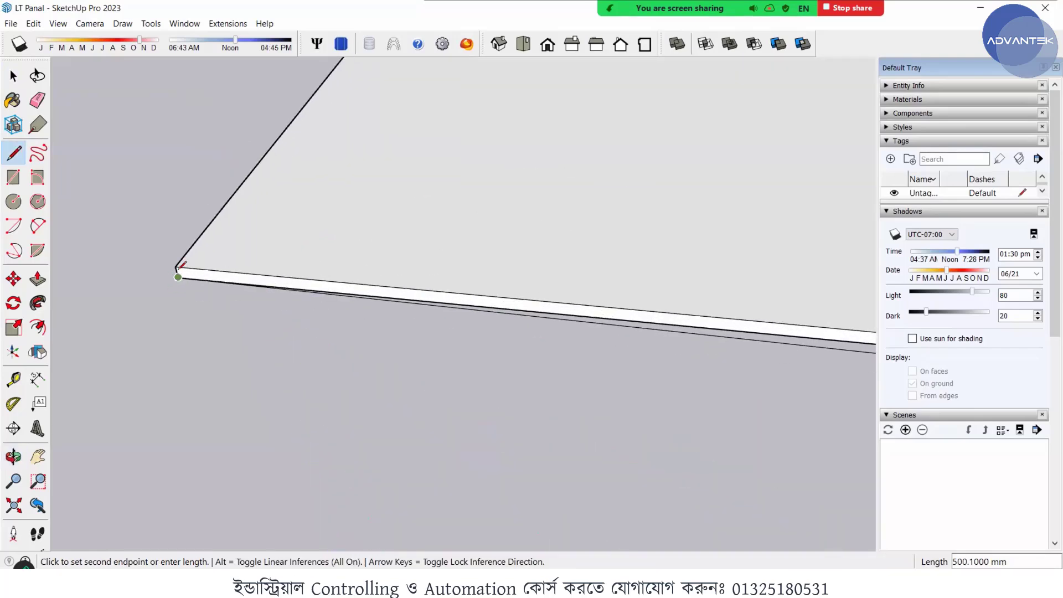
pyautogui.click(155, 303)
pyautogui.moveTo(157, 299); pyautogui.dragTo(293, 327, button='middle')
pyautogui.click(177, 281)
pyautogui.press('space')
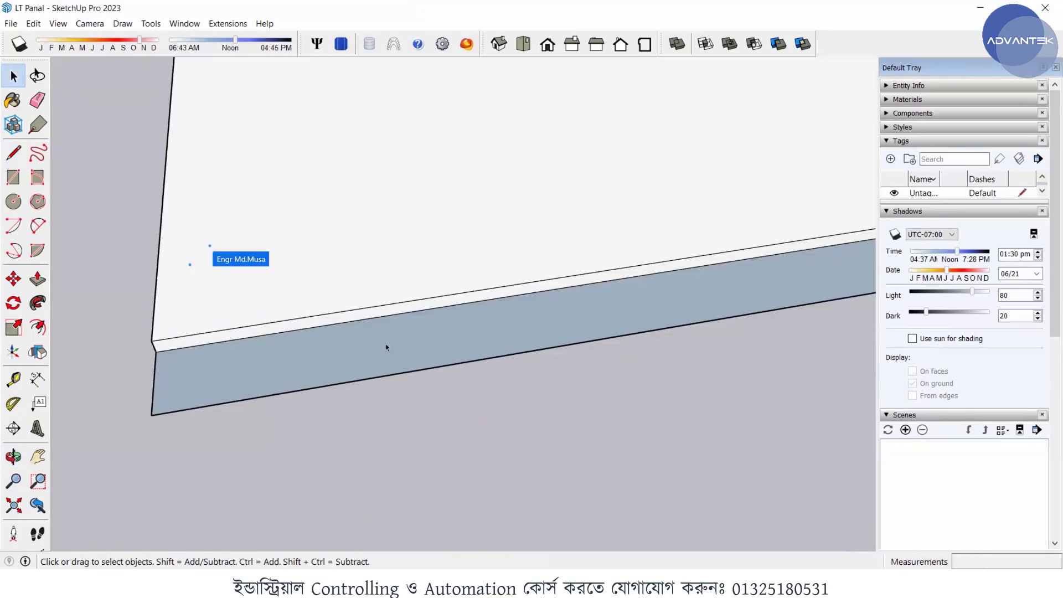
# - Push/Pull the narrow strip along the plate's short edge upward 20 mm to form a raised edge
pyautogui.click(529, 318)
pyautogui.moveTo(338, 366); pyautogui.dragTo(403, 394, button='middle')
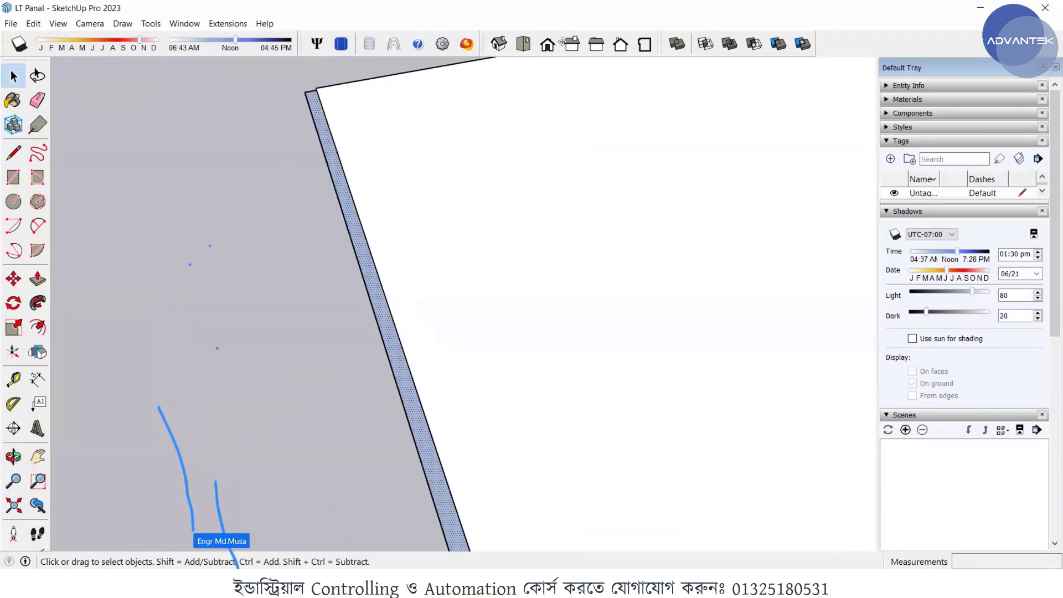
pyautogui.click(37, 280)
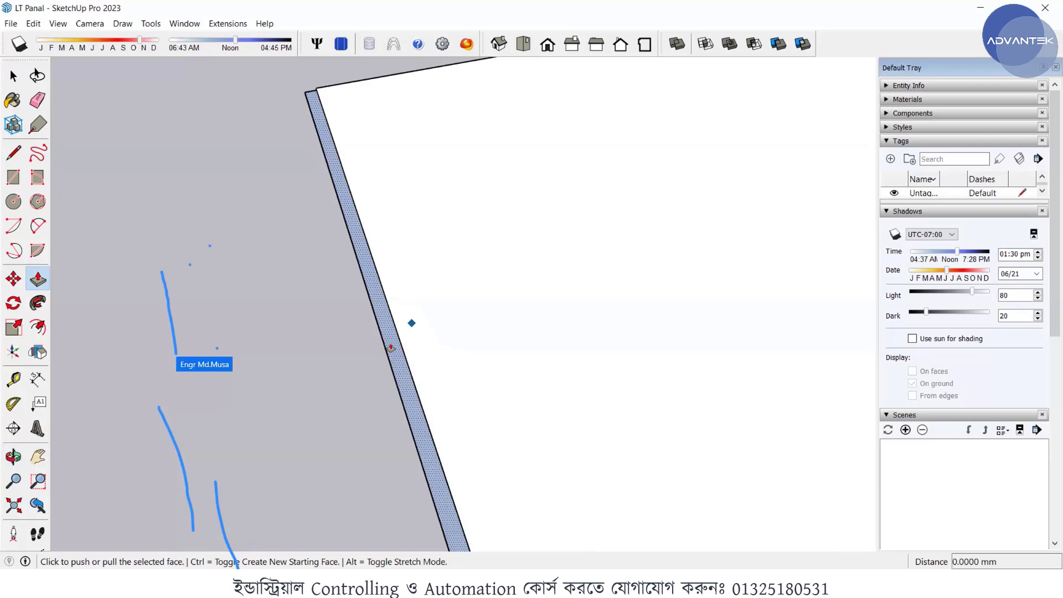
pyautogui.click(375, 308)
pyautogui.scroll(-3, 375, 307)
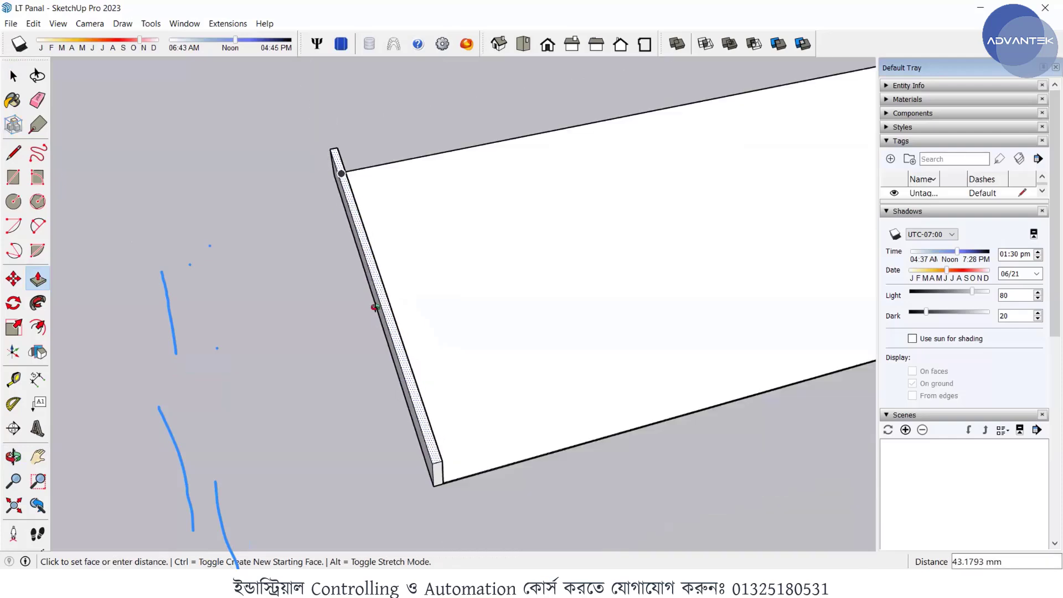
pyautogui.scroll(-2, 375, 307)
pyautogui.moveTo(290, 238); pyautogui.dragTo(320, 238, button='middle')
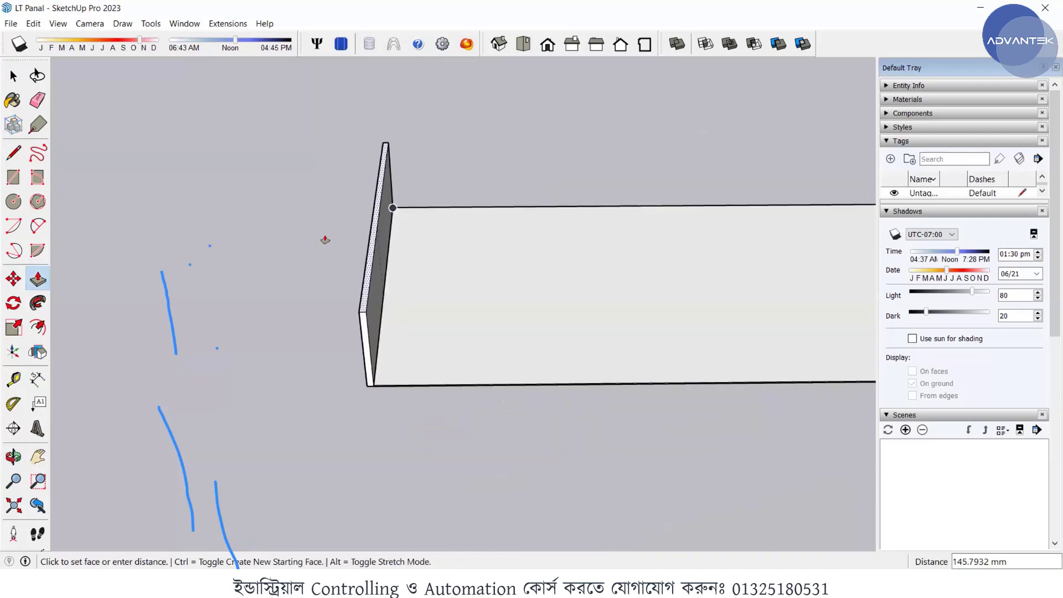
pyautogui.write('2')
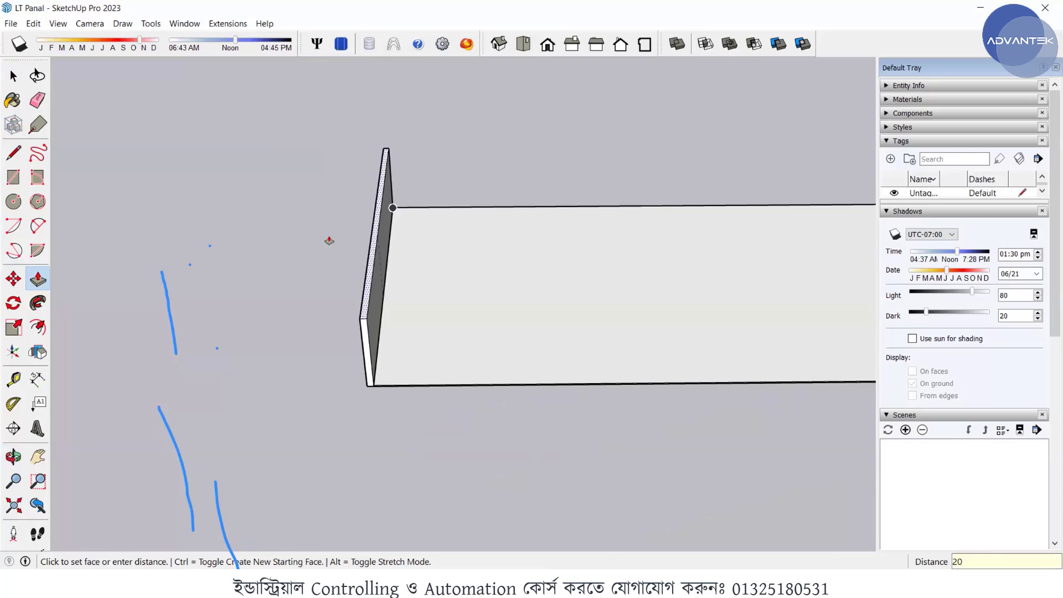
pyautogui.write('0')
pyautogui.press('Return')
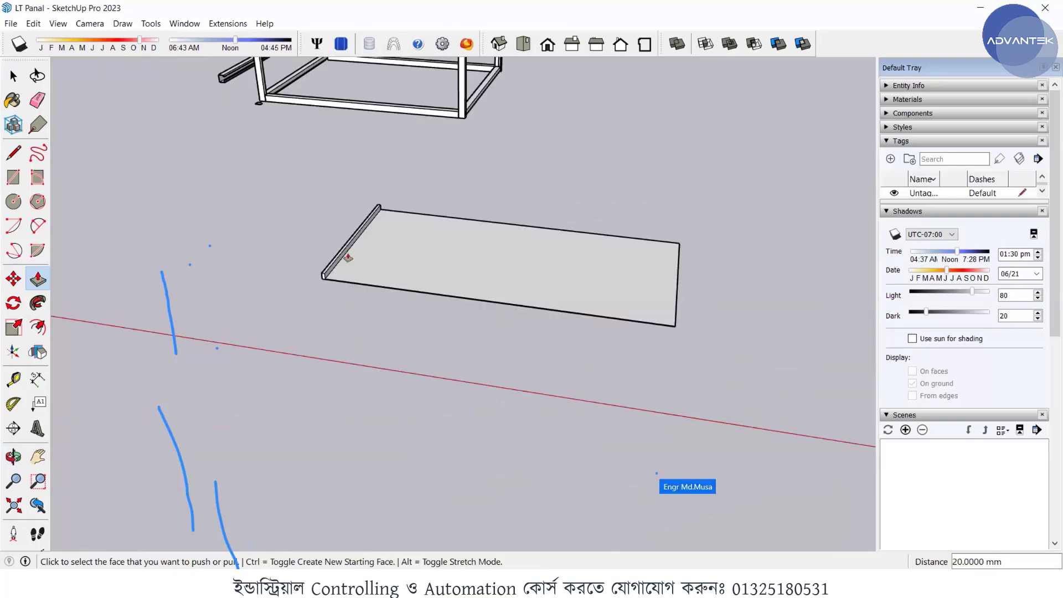
pyautogui.scroll(4, 348, 258)
pyautogui.moveTo(303, 277); pyautogui.dragTo(337, 294, button='middle')
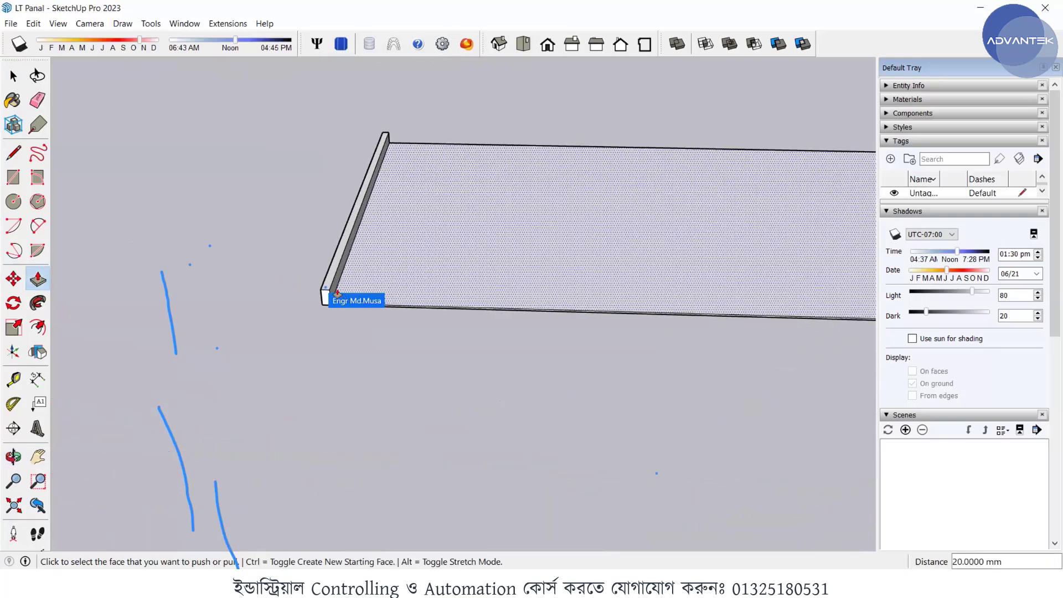
# - Undo the strip's 20 mm extrusion and its outline beside the plate's short edge
pyautogui.hotkey('ctrl', 'z')
pyautogui.hotkey('ctrl', 'z')
pyautogui.hotkey('ctrl', 'z')
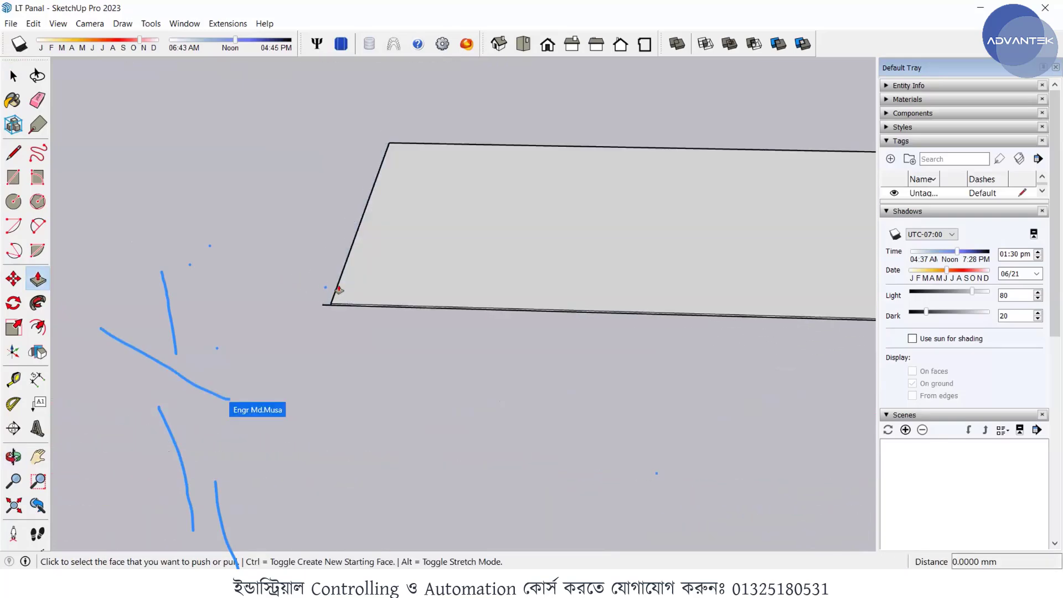
pyautogui.hotkey('ctrl', 'z')
# - Select all of the plate's connected faces and edges and make them a group
pyautogui.moveTo(370, 299); pyautogui.dragTo(447, 335, button='middle')
pyautogui.scroll(-2, 309, 285)
pyautogui.press('space')
pyautogui.click(413, 258)
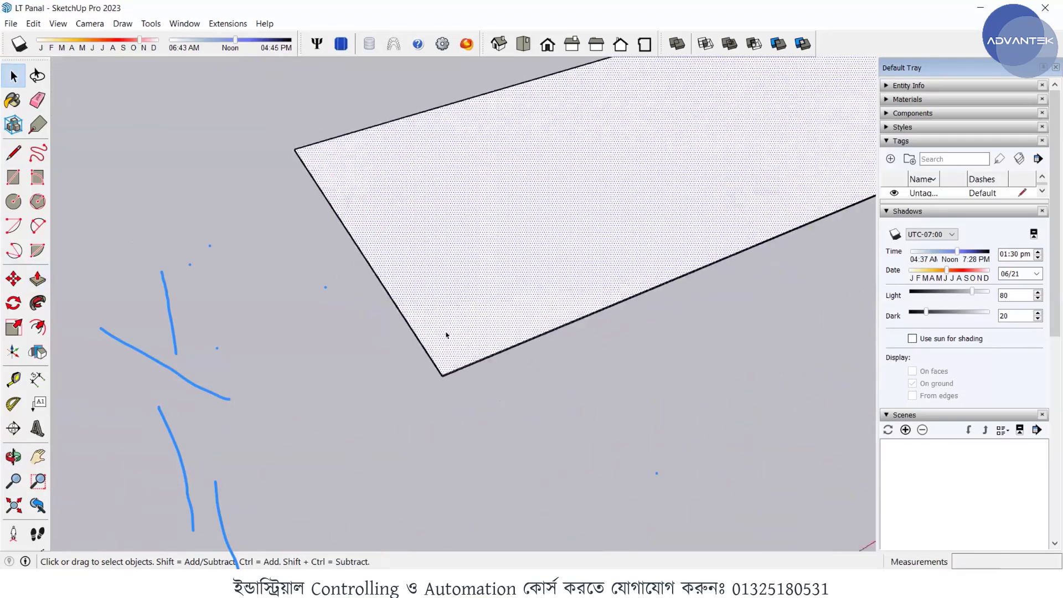
pyautogui.scroll(1, 446, 335)
pyautogui.tripleClick(446, 335)
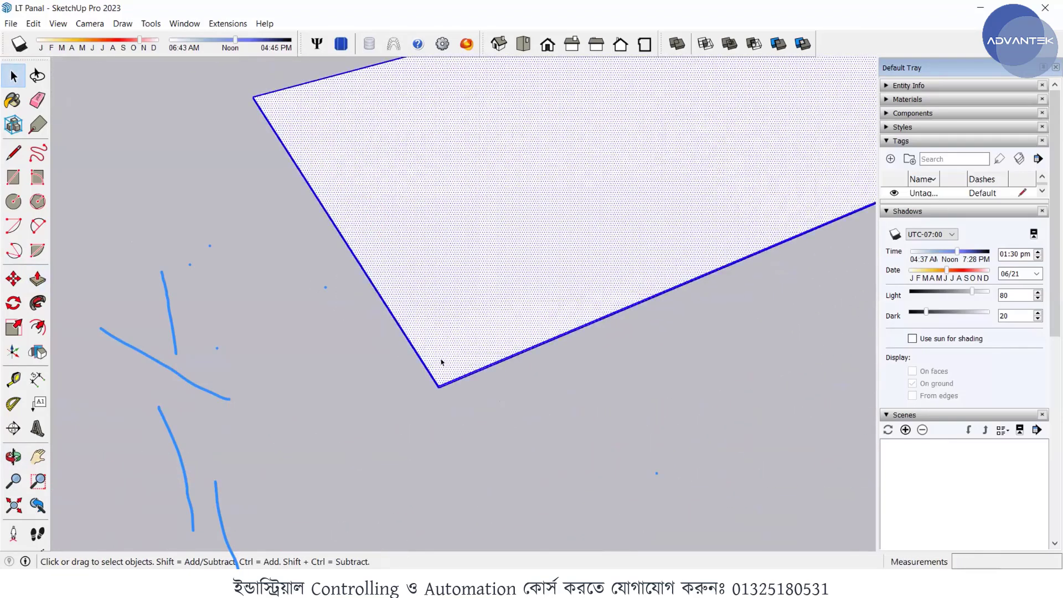
pyautogui.rightClick(449, 332)
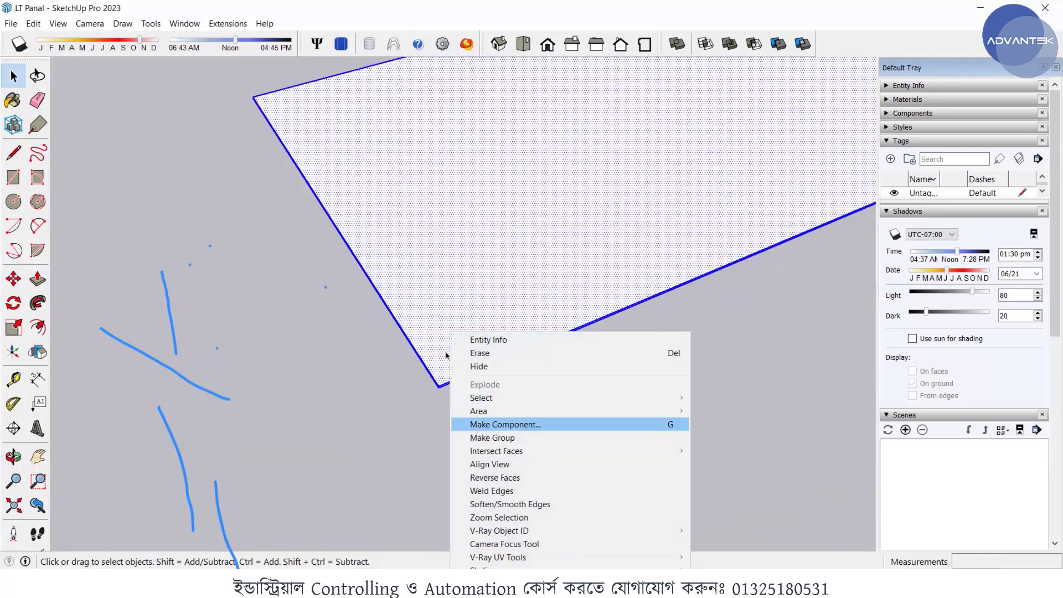
pyautogui.click(441, 299)
# - Move the plate group by its lower corner onto the frame's side cross channels, against the corner post
pyautogui.scroll(5, 429, 391)
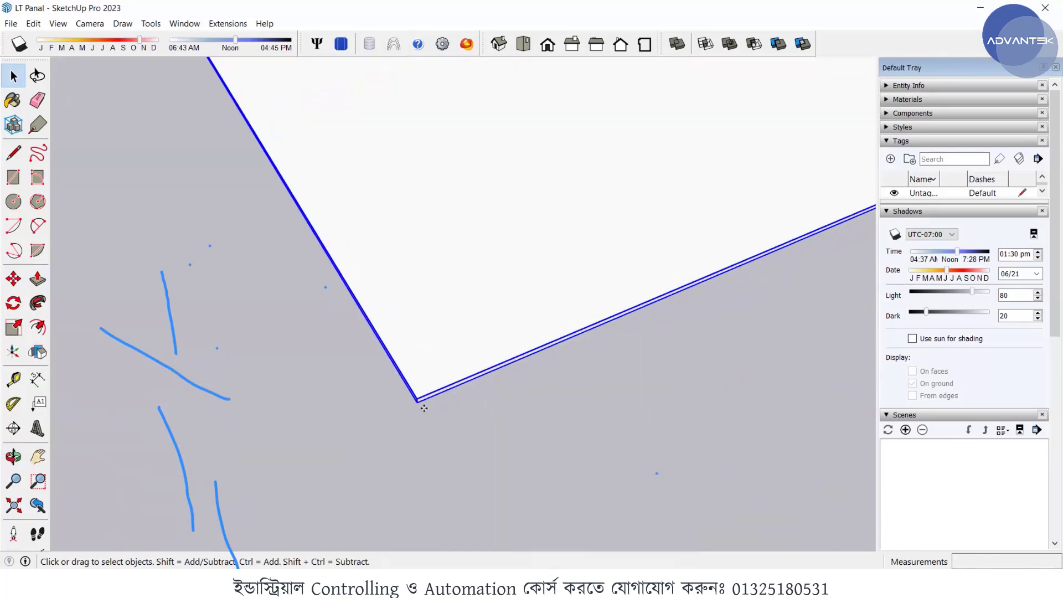
pyautogui.press('m')
pyautogui.click(403, 400)
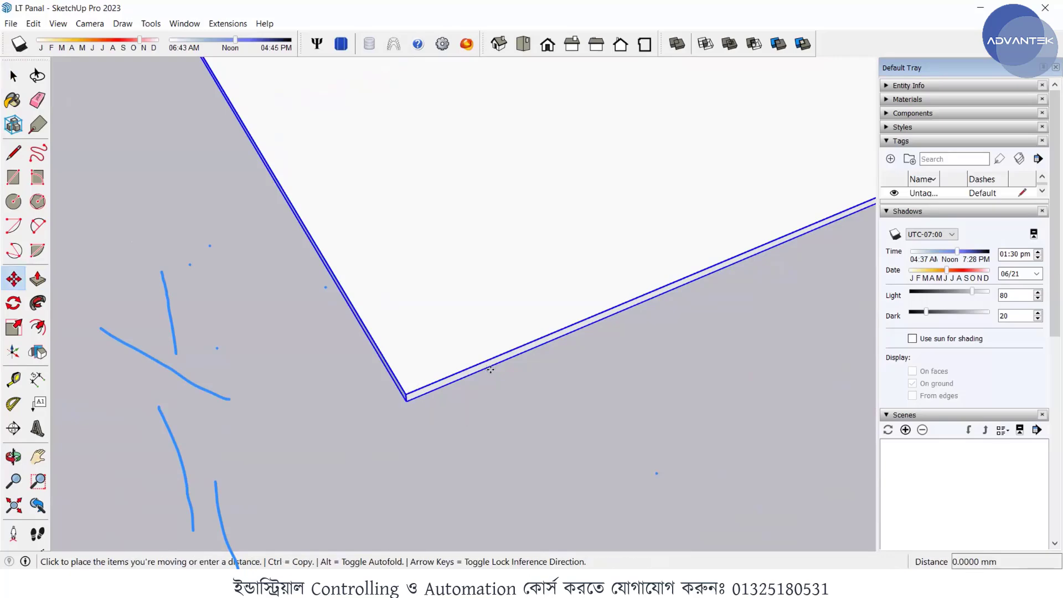
pyautogui.scroll(-3, 402, 281)
pyautogui.scroll(-3, 402, 281)
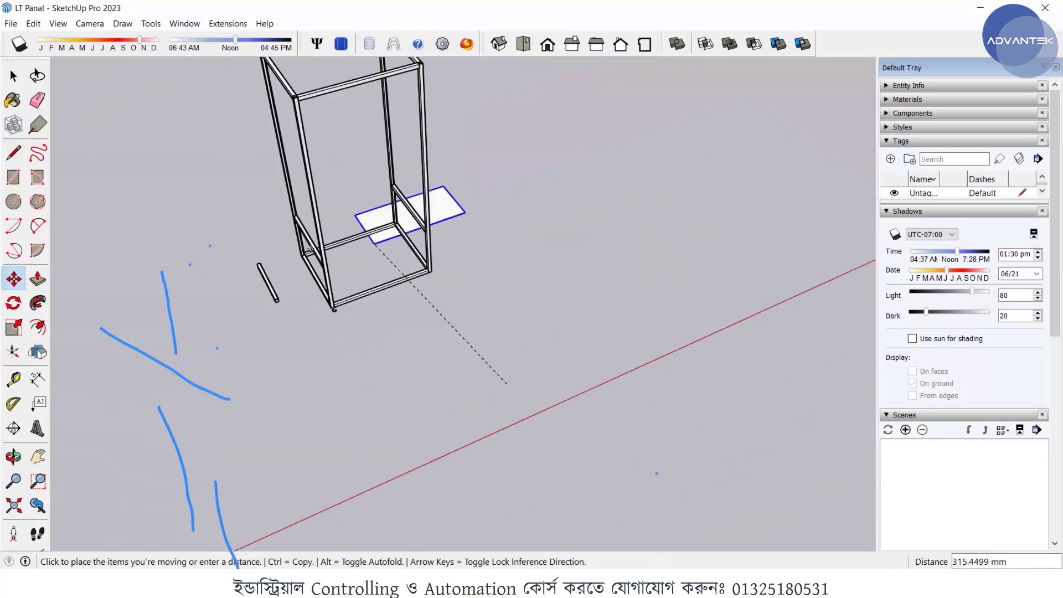
pyautogui.scroll(4, 320, 281)
pyautogui.scroll(2, 320, 281)
pyautogui.moveTo(320, 281); pyautogui.dragTo(692, 203, button='middle')
pyautogui.scroll(5, 656, 214)
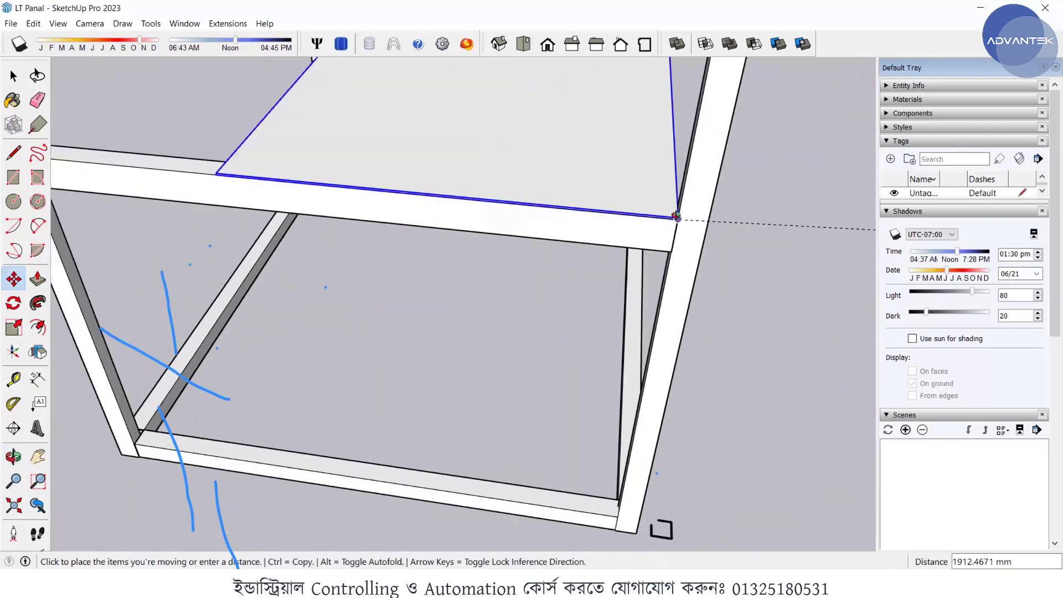
pyautogui.scroll(2, 653, 212)
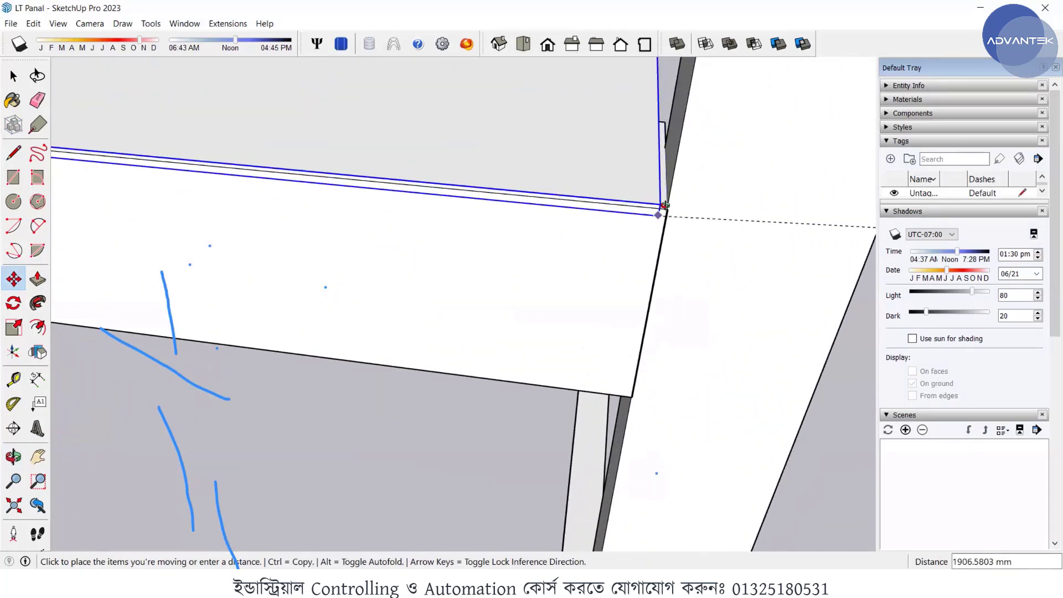
pyautogui.click(628, 220)
pyautogui.moveTo(612, 231); pyautogui.dragTo(698, 295, button='middle')
pyautogui.scroll(-5, 698, 295)
pyautogui.press('space')
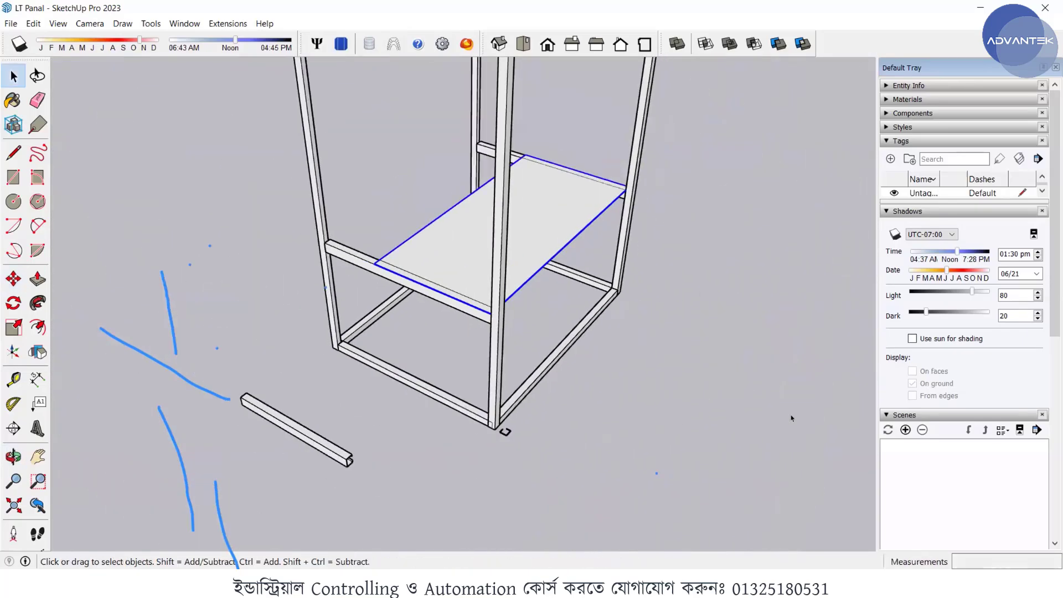
# - Examine from several sides how the plate rests on the side cross channels and meets the corner posts
pyautogui.moveTo(790, 414); pyautogui.dragTo(671, 253, button='middle')
pyautogui.doubleClick(652, 254)
pyautogui.scroll(6, 609, 260)
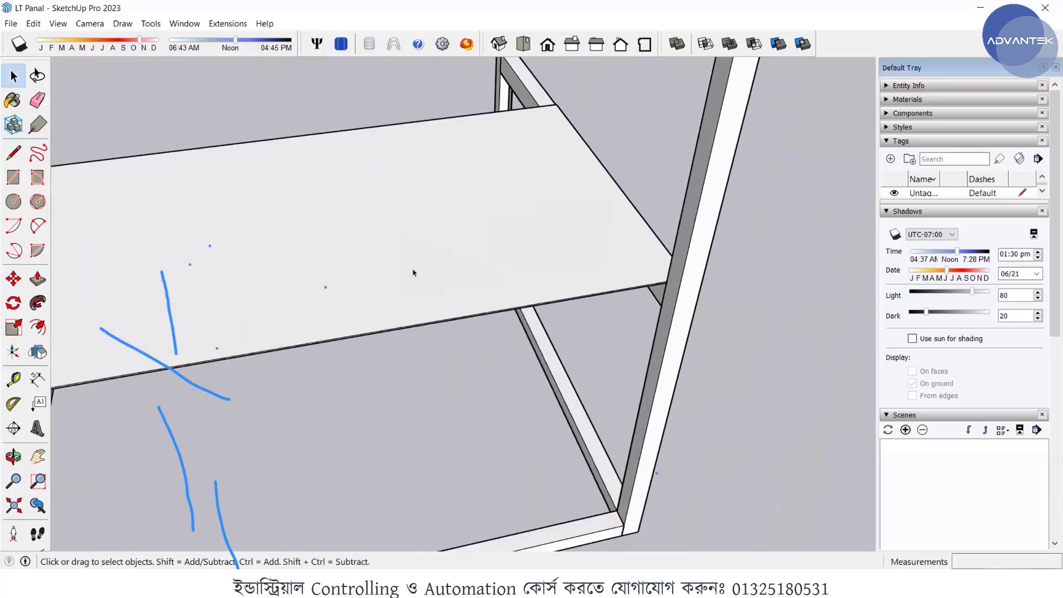
pyautogui.moveTo(293, 291); pyautogui.dragTo(233, 217, button='middle')
pyautogui.scroll(2, 252, 234)
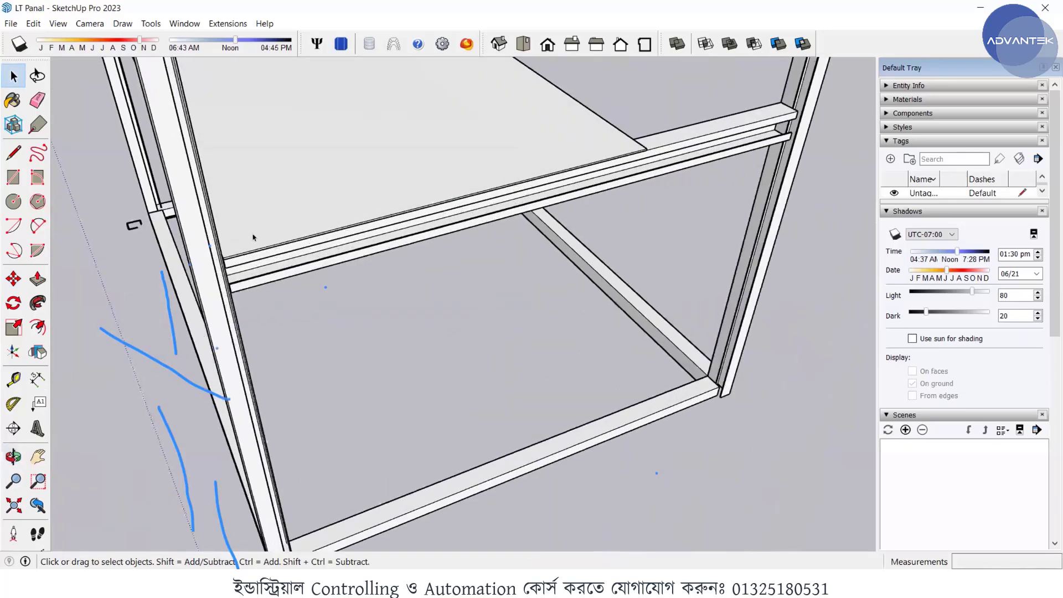
pyautogui.moveTo(216, 273); pyautogui.dragTo(437, 297, button='middle')
pyautogui.scroll(-5, 373, 219)
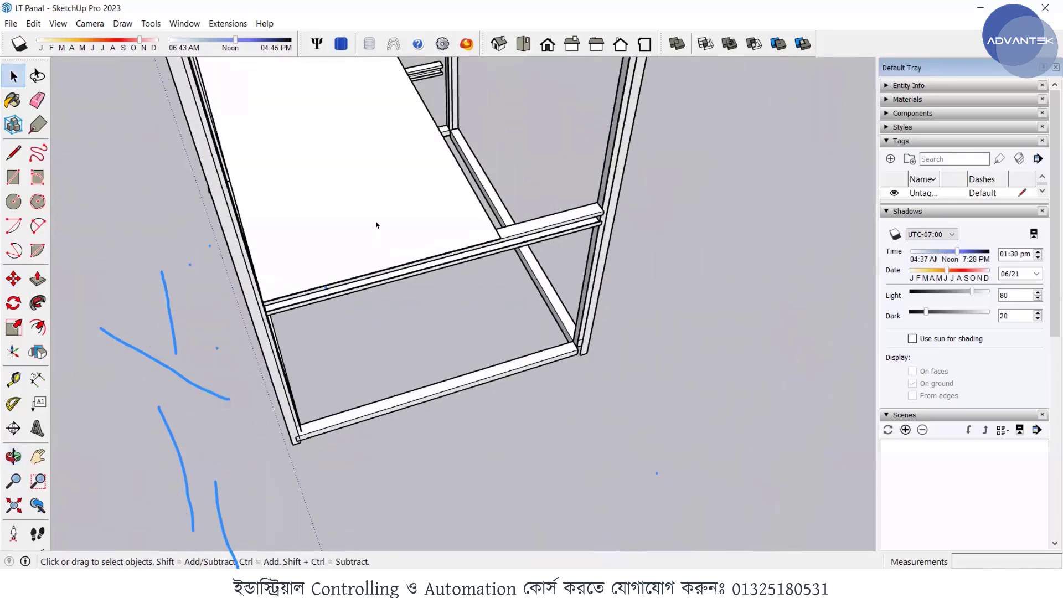
pyautogui.moveTo(638, 212); pyautogui.dragTo(460, 230, button='middle')
pyautogui.scroll(-1, 460, 230)
pyautogui.moveTo(385, 241); pyautogui.dragTo(394, 254, button='middle')
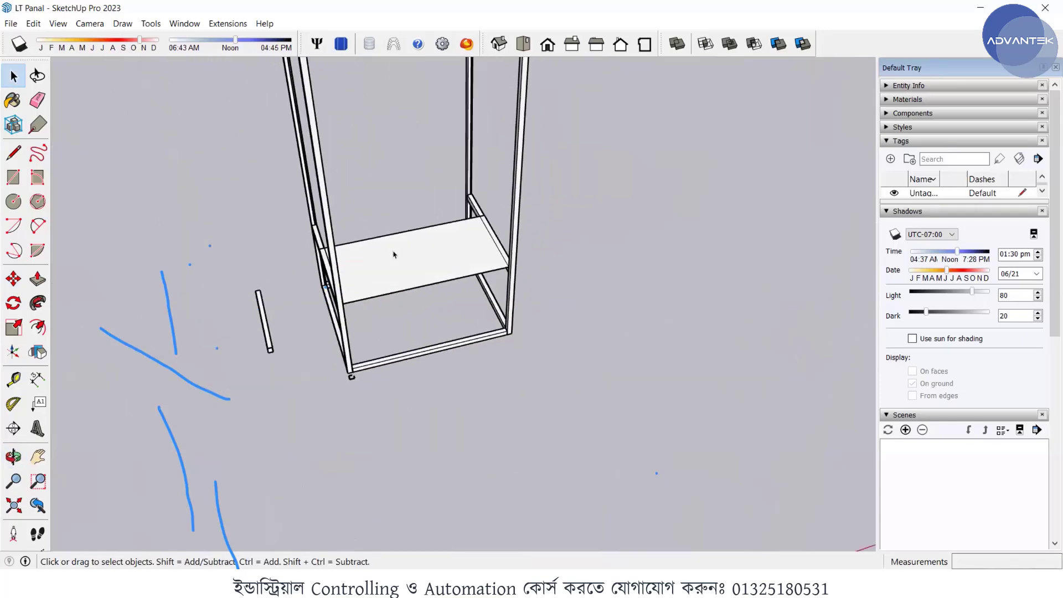
pyautogui.scroll(4, 393, 254)
pyautogui.moveTo(505, 207); pyautogui.dragTo(506, 207, button='middle')
pyautogui.moveTo(381, 246); pyautogui.dragTo(390, 326, button='middle')
pyautogui.scroll(-3, 390, 326)
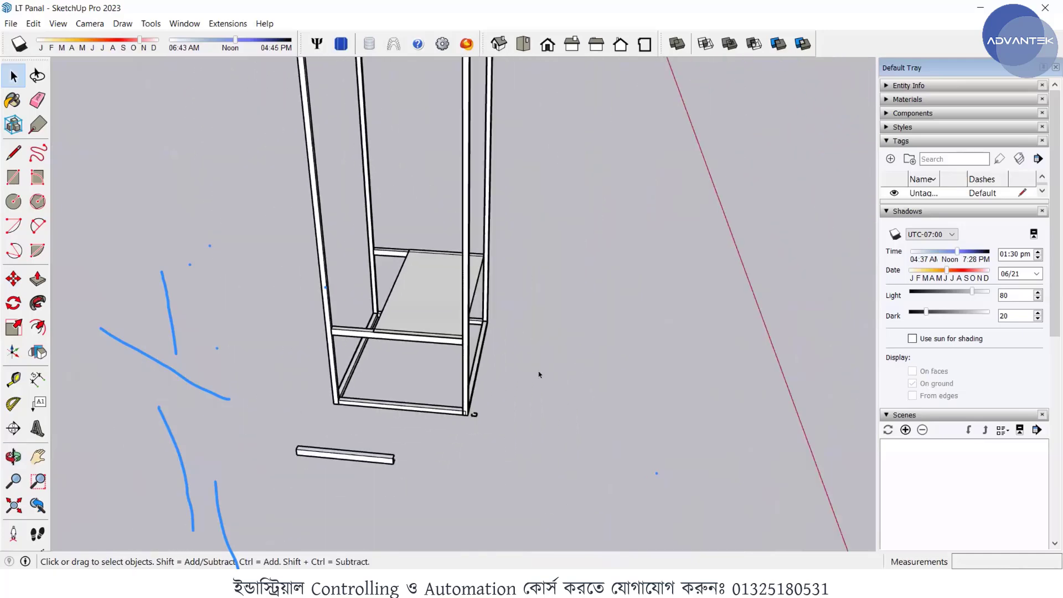
# - Review the whole panel frame and the position of the mounted plate inside it
pyautogui.moveTo(552, 469); pyautogui.dragTo(533, 497, button='middle')
pyautogui.scroll(-4, 534, 497)
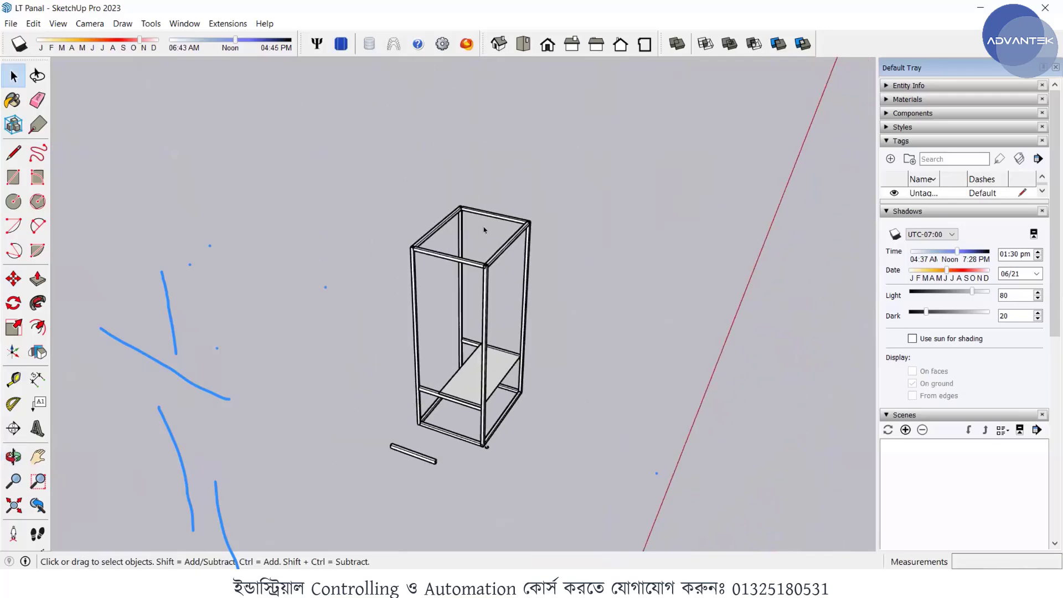
pyautogui.scroll(4, 483, 227)
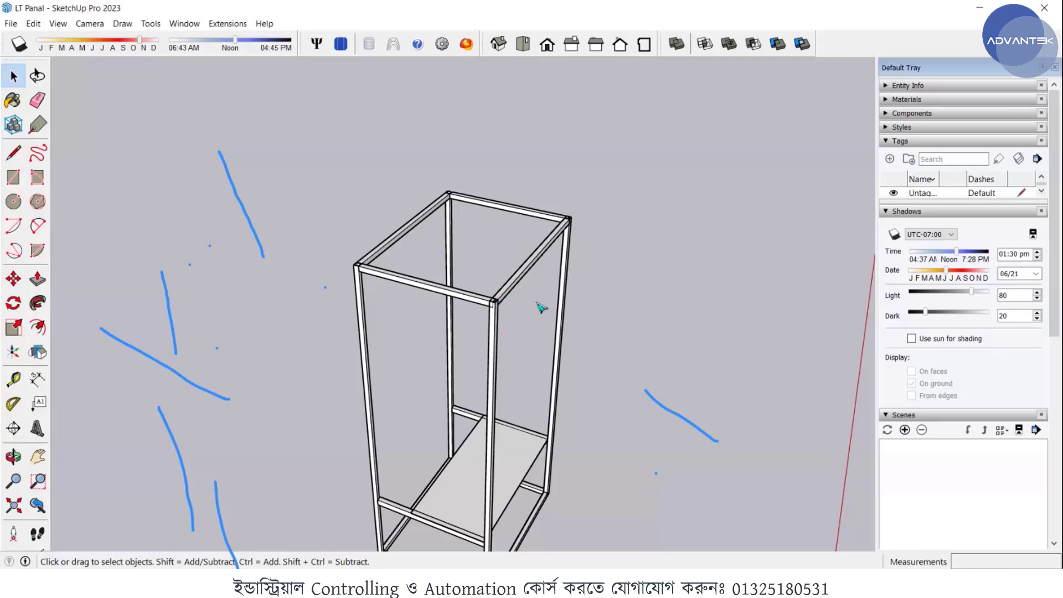
pyautogui.scroll(-2, 576, 387)
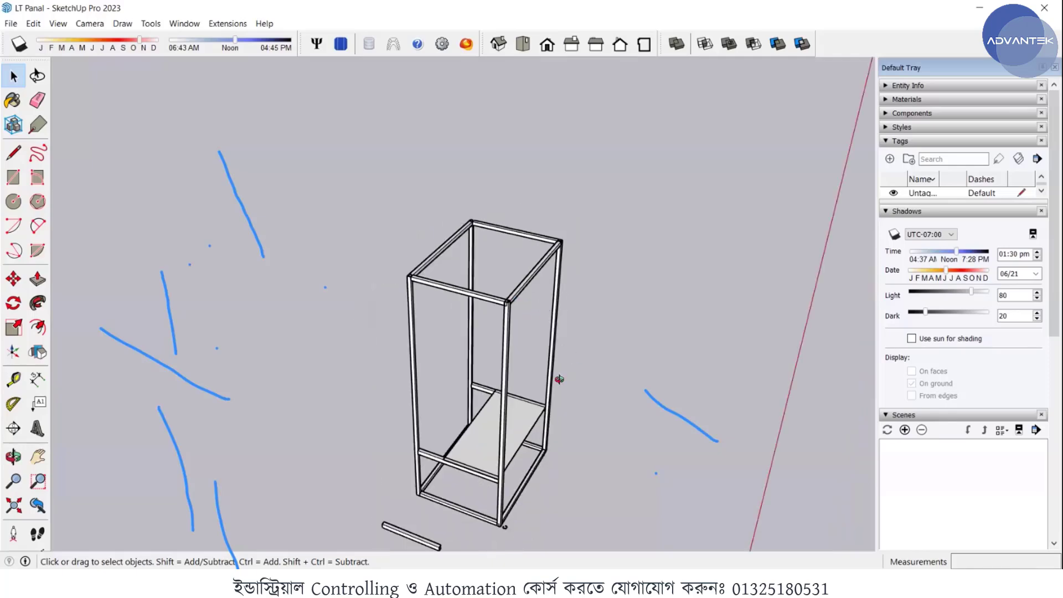
pyautogui.moveTo(560, 379); pyautogui.dragTo(501, 481, button='middle')
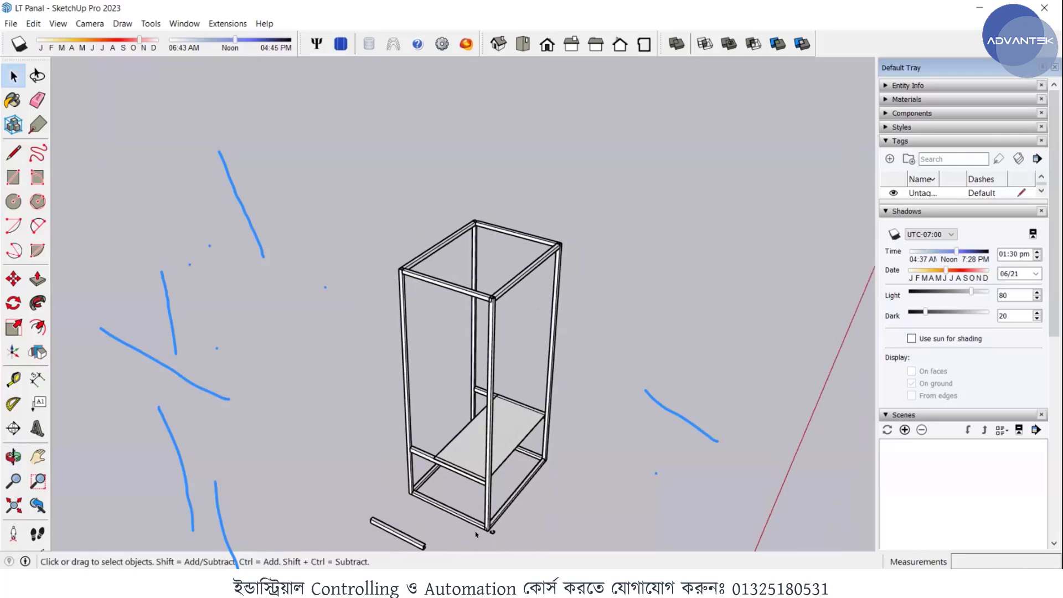
pyautogui.scroll(1, 475, 531)
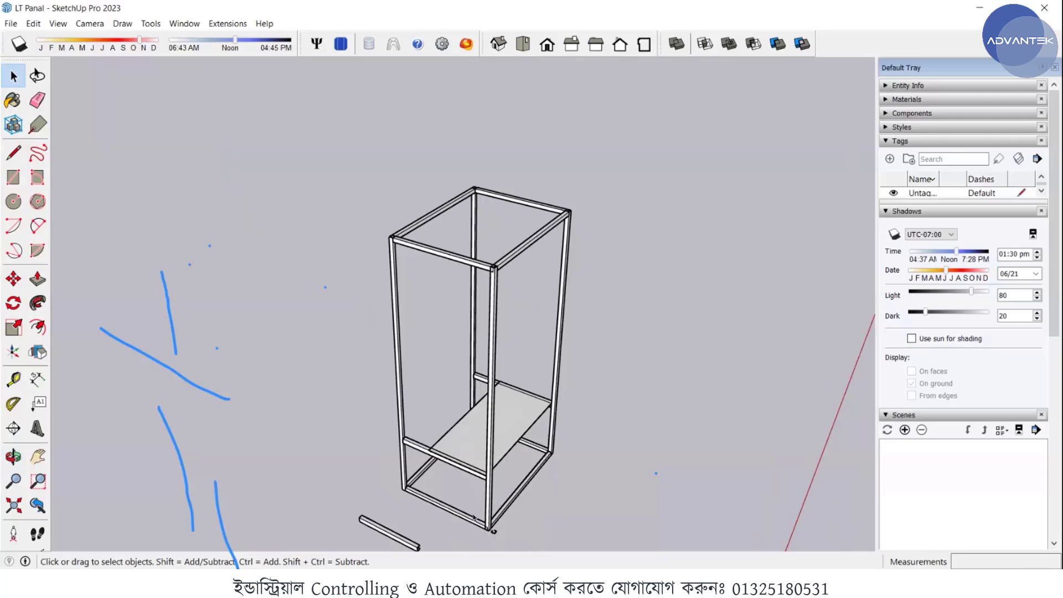
pyautogui.scroll(2, 485, 453)
pyautogui.scroll(3, 485, 453)
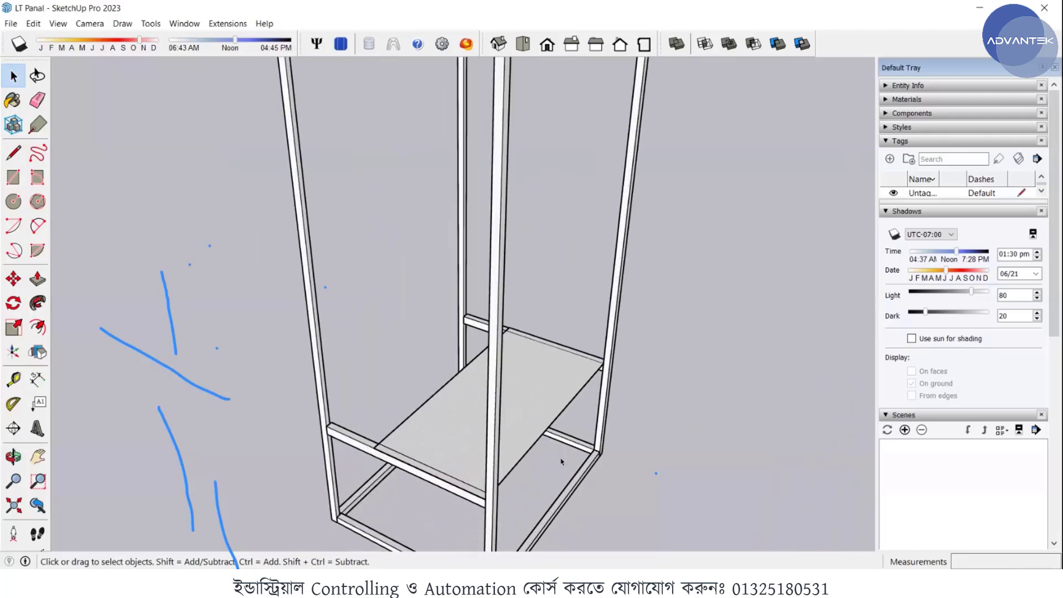
pyautogui.click(445, 415)
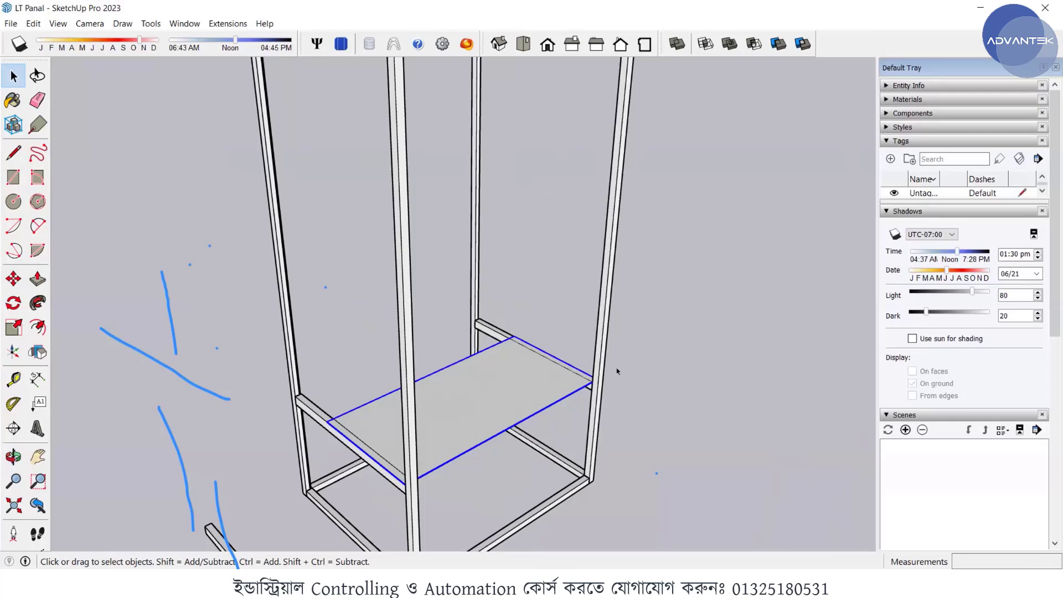
pyautogui.scroll(-2, 636, 384)
pyautogui.moveTo(561, 394); pyautogui.dragTo(560, 393, button='middle')
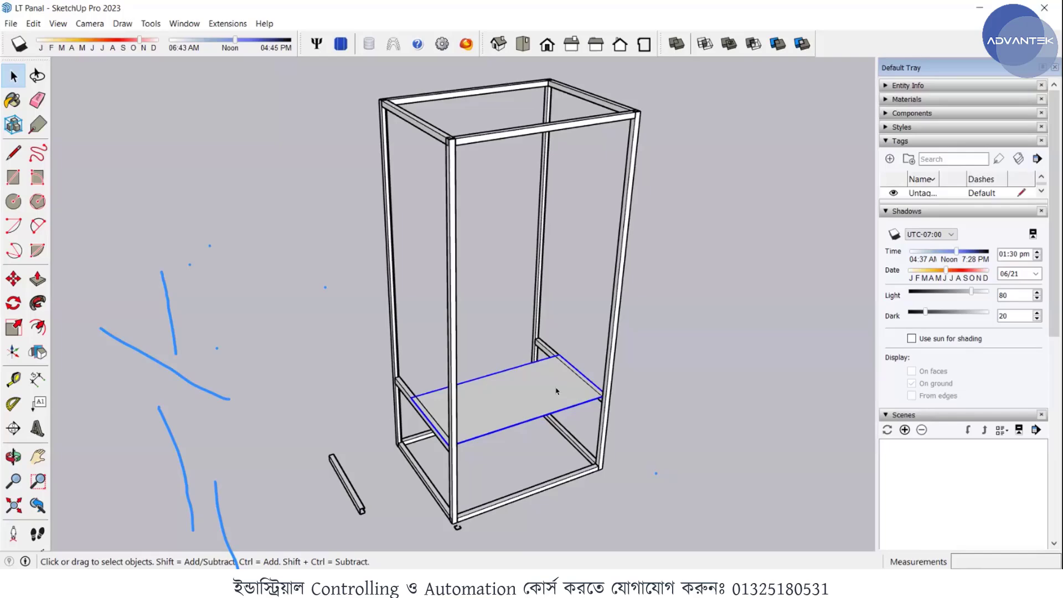
pyautogui.click(597, 425)
pyautogui.scroll(2, 555, 405)
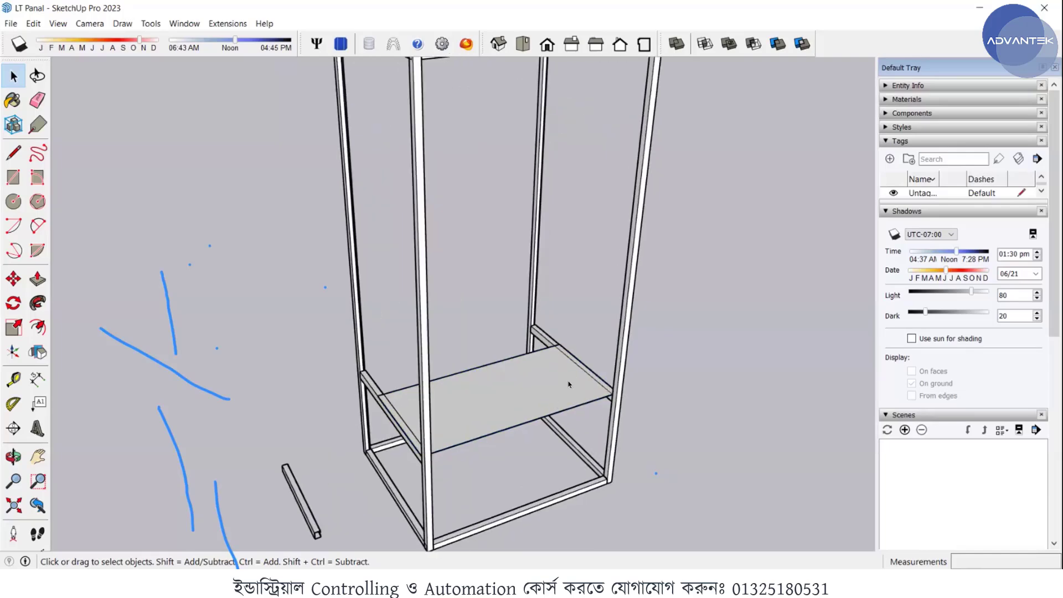
pyautogui.scroll(-3, 568, 384)
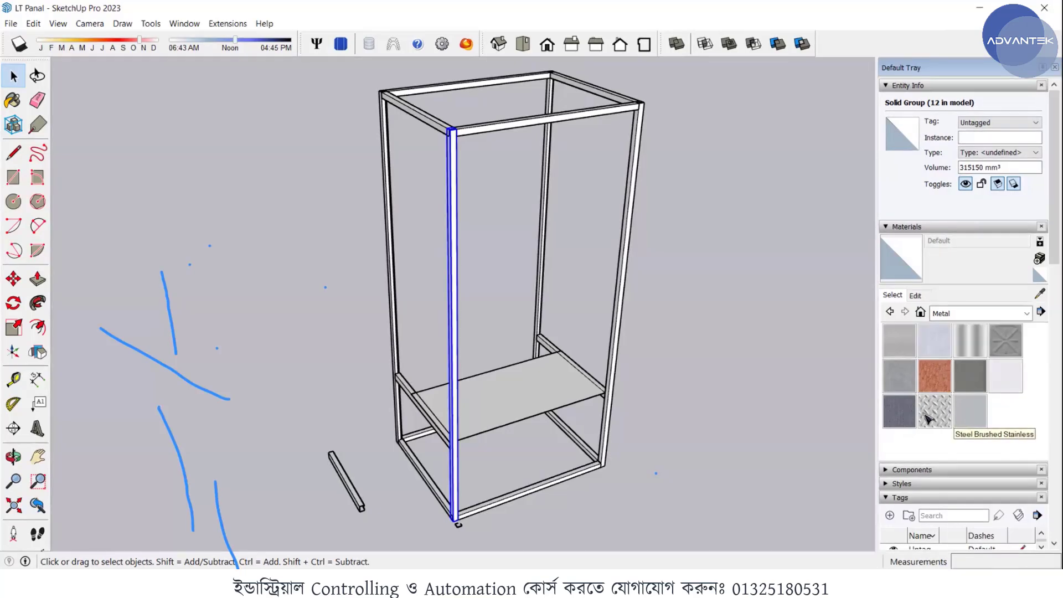
# - Paint the selected corner post, its adjoining side post and top rails, and the mounted plate with the Steel Brushed Stainless material
pyautogui.click(970, 410)
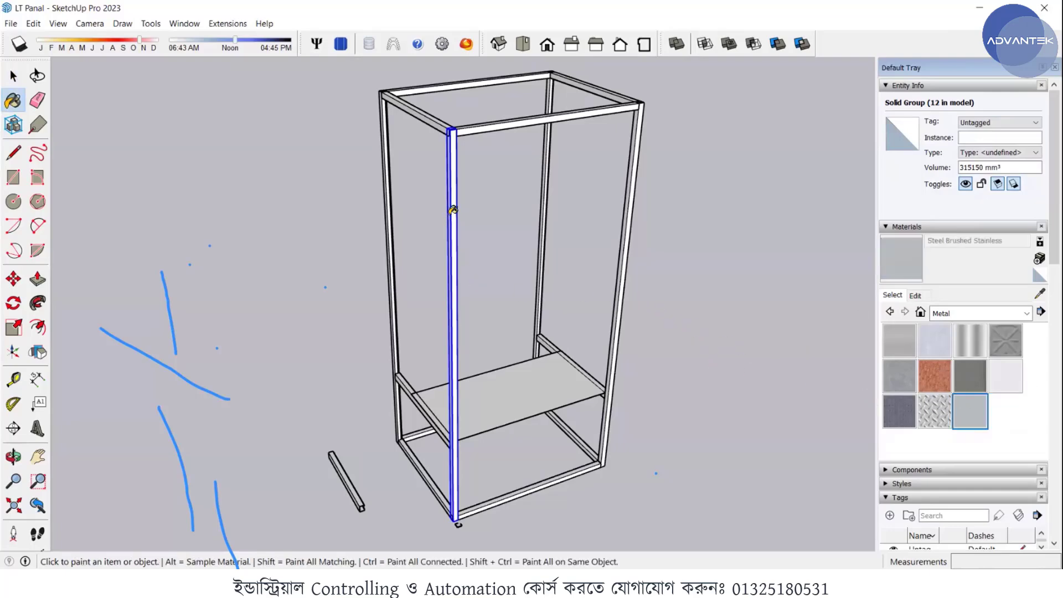
pyautogui.click(453, 209)
pyautogui.scroll(2, 449, 122)
pyautogui.scroll(3, 449, 121)
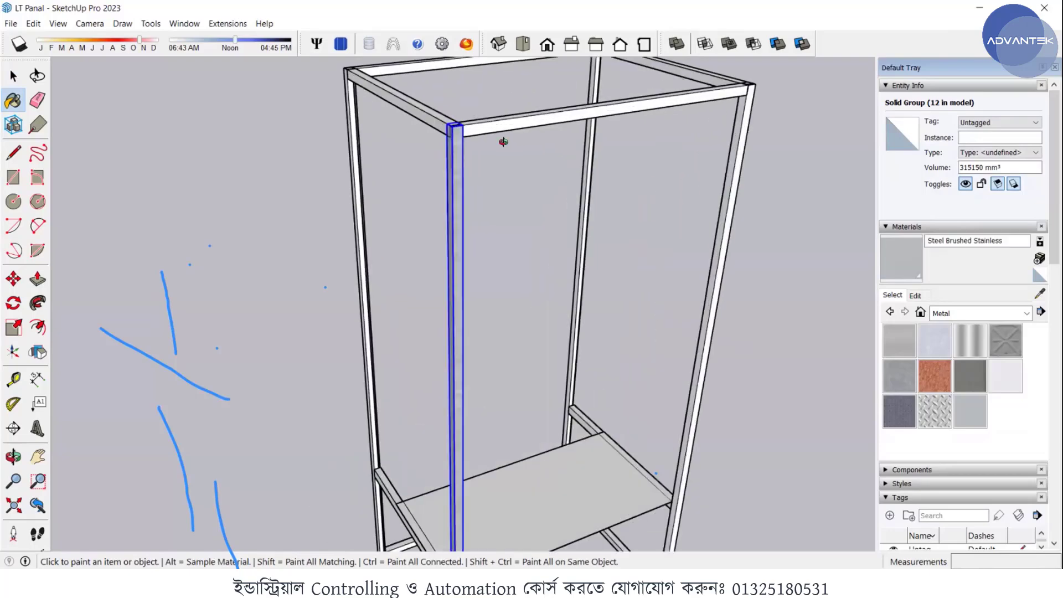
pyautogui.click(395, 121)
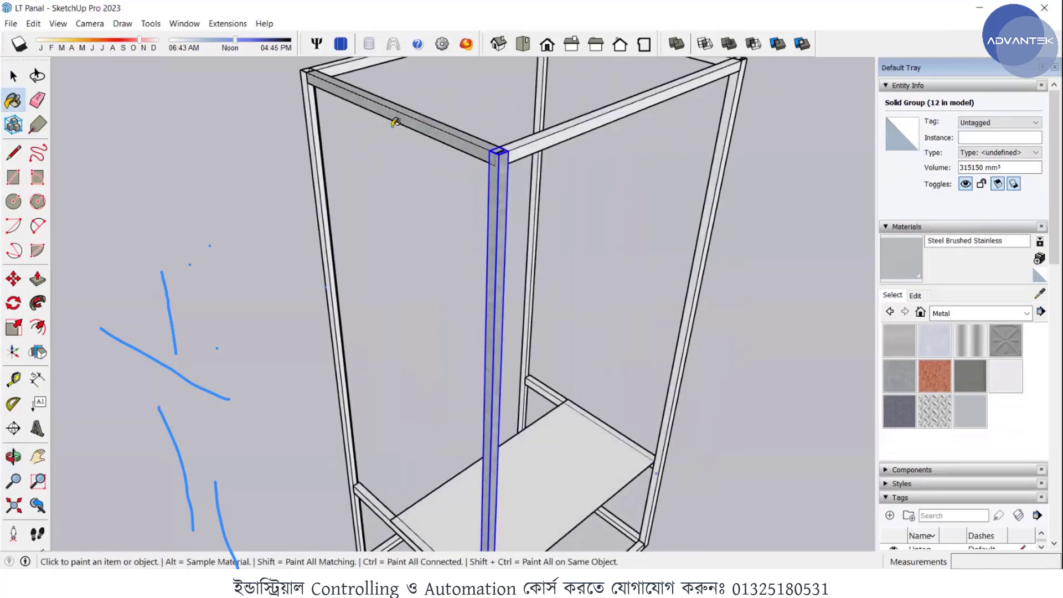
pyautogui.click(314, 93)
pyautogui.click(551, 129)
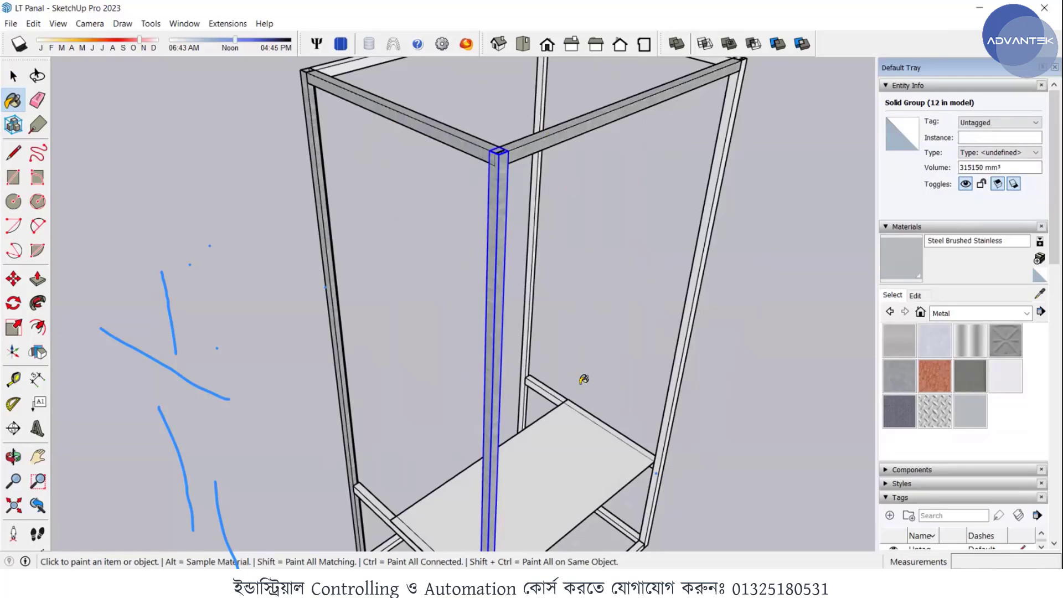
pyautogui.click(577, 449)
pyautogui.moveTo(530, 461); pyautogui.dragTo(621, 329, button='middle')
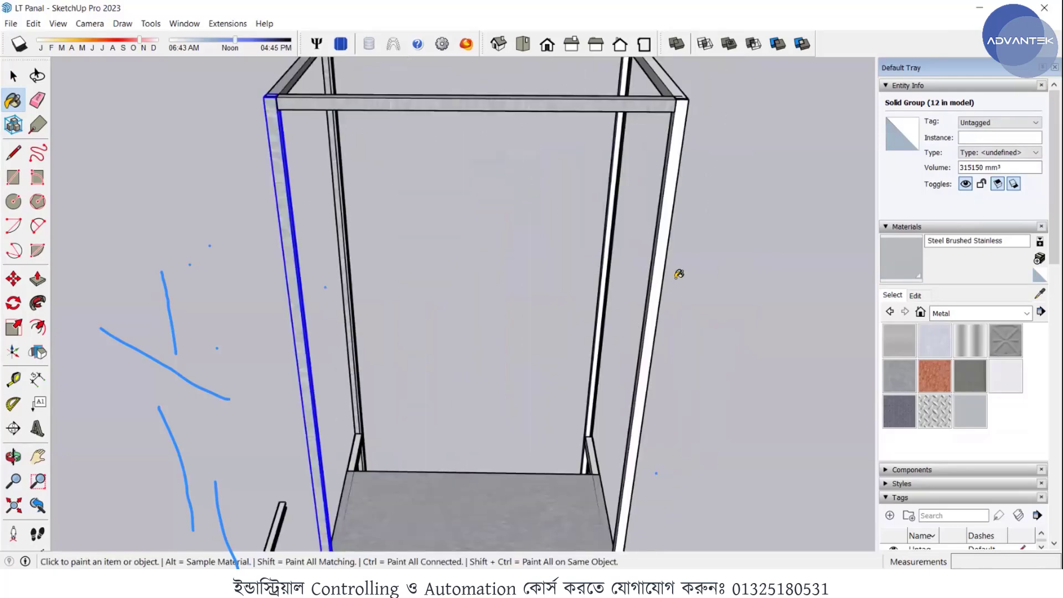
# - Apply Steel Brushed Stainless to the remaining corner posts of the panel frame
pyautogui.click(662, 264)
pyautogui.scroll(5, 656, 265)
pyautogui.moveTo(651, 265); pyautogui.dragTo(504, 286, button='middle')
pyautogui.scroll(-2, 574, 327)
pyautogui.scroll(-2, 574, 327)
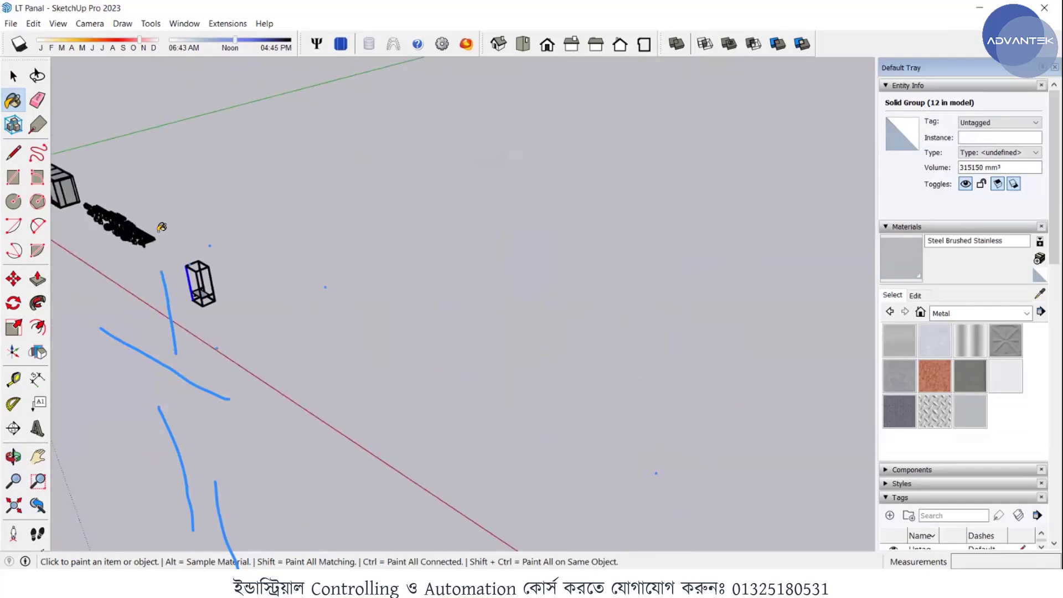
pyautogui.keyDown('shift'); pyautogui.moveTo(185, 282); pyautogui.dragTo(229, 292, button='middle'); pyautogui.keyUp('shift')
pyautogui.scroll(7, 232, 290)
pyautogui.scroll(2, 283, 271)
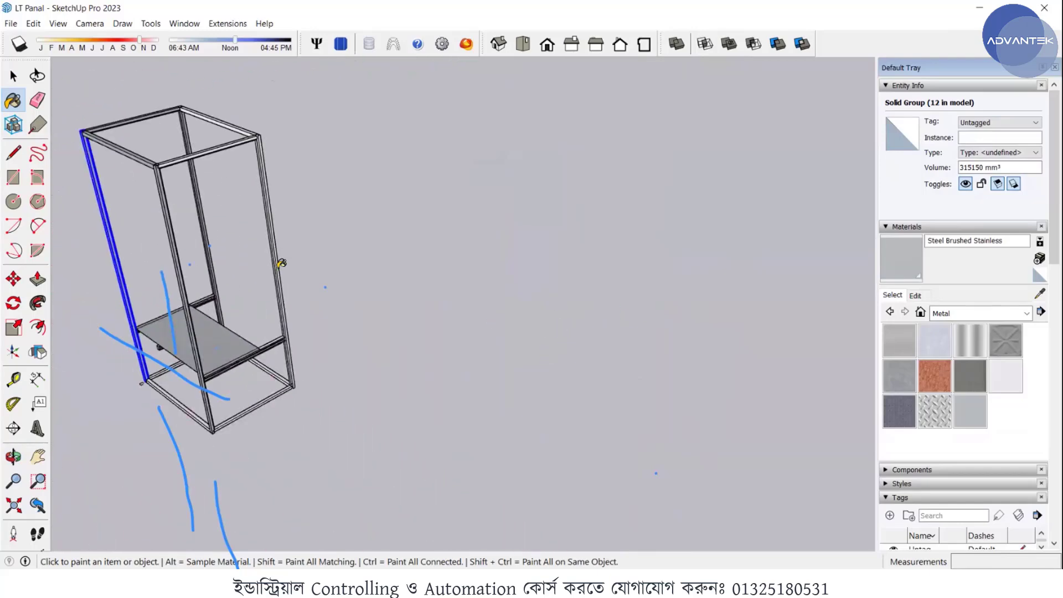
# - Paint the bottom rails and the side cross channels under the plate with Steel Brushed Stainless
pyautogui.scroll(3, 268, 273)
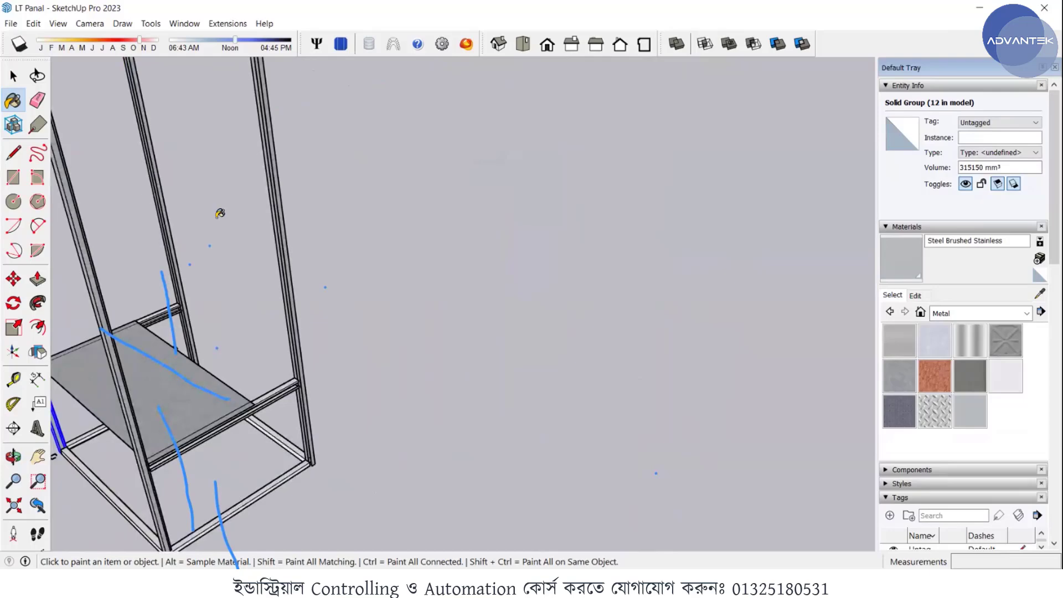
pyautogui.scroll(-5, 321, 210)
pyautogui.scroll(3, 316, 321)
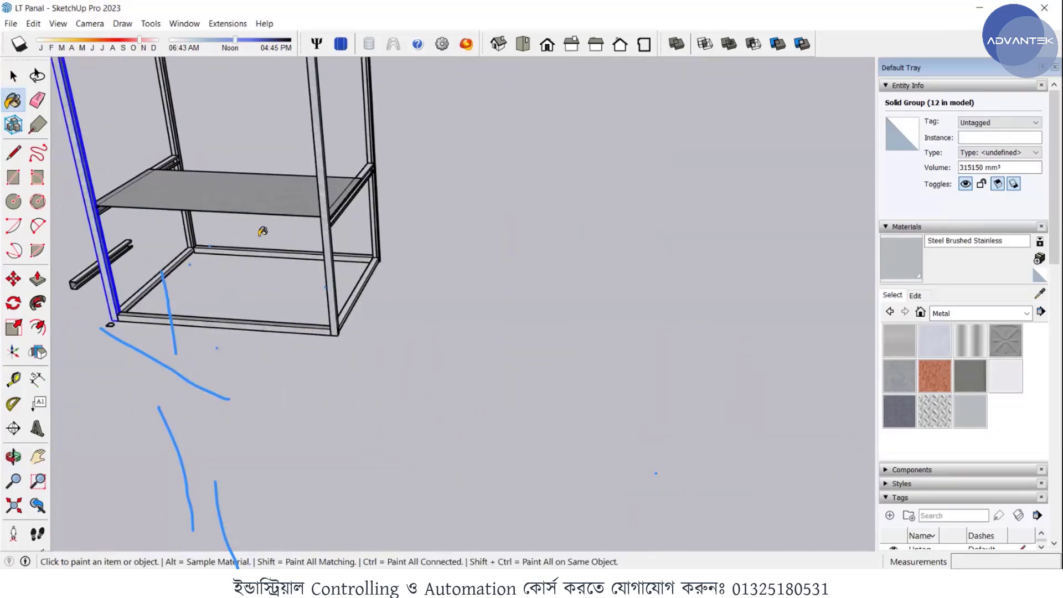
pyautogui.moveTo(264, 161)
pyautogui.mouseDown(button='middle')
pyautogui.moveTo(361, 176)
pyautogui.moveTo(448, 236)
pyautogui.moveTo(231, 250)
pyautogui.mouseUp(button='middle')
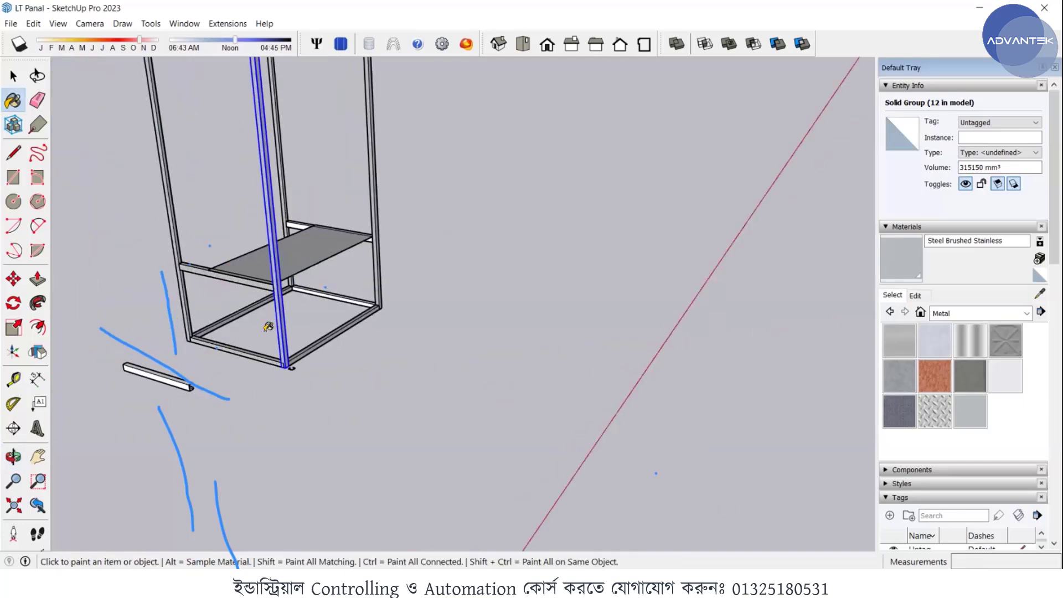
pyautogui.scroll(5, 356, 271)
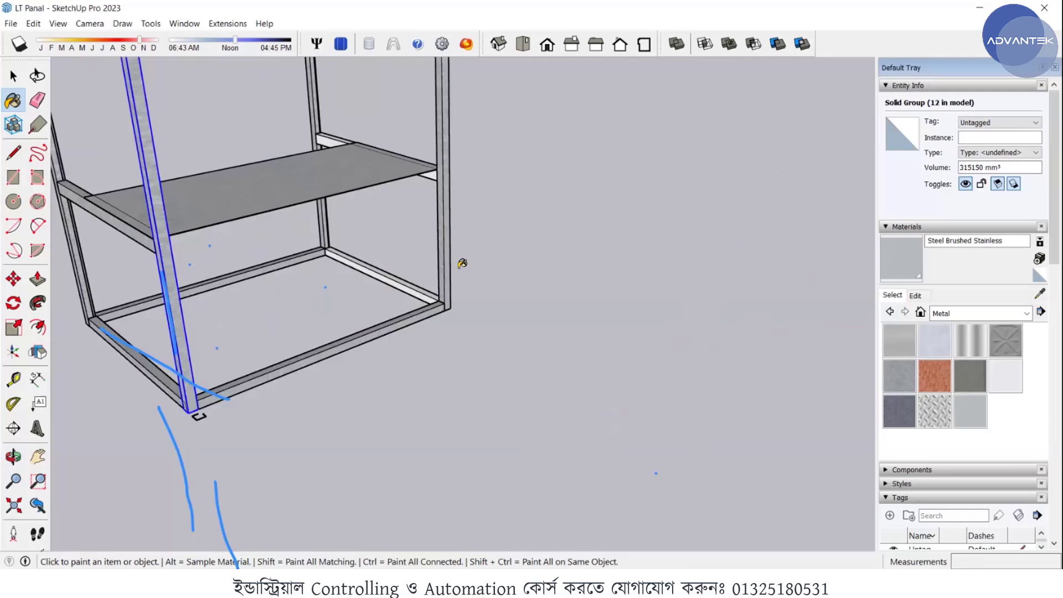
pyautogui.moveTo(462, 264)
pyautogui.mouseDown(button='middle')
pyautogui.moveTo(311, 219)
pyautogui.moveTo(487, 164)
pyautogui.moveTo(244, 238)
pyautogui.mouseUp(button='middle')
pyautogui.scroll(4, 511, 159)
pyautogui.click(113, 79)
pyautogui.scroll(-3, 400, 169)
pyautogui.scroll(-5, 474, 212)
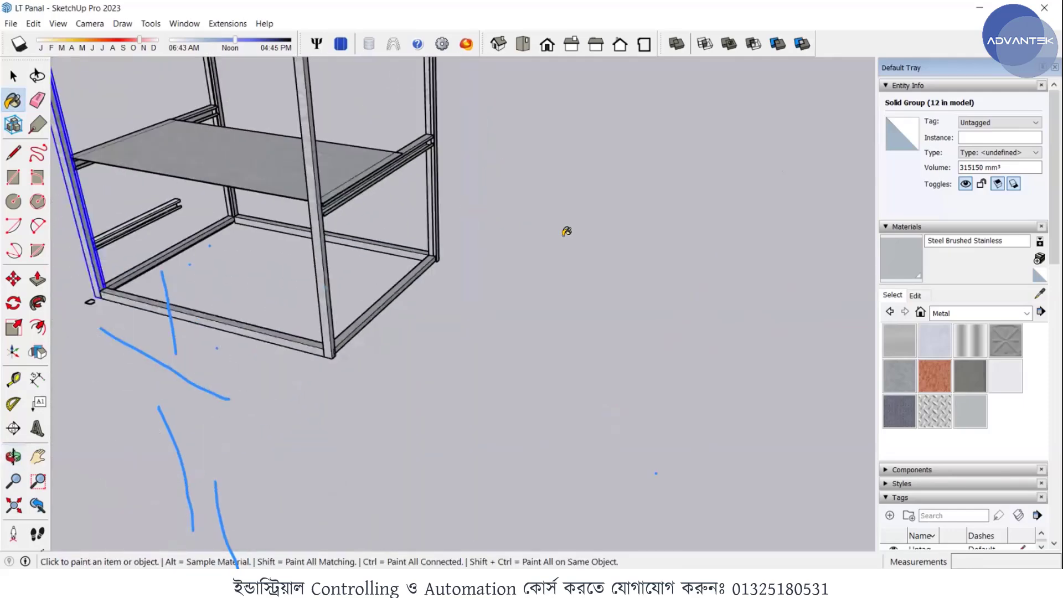
# - Finish the remaining unpainted top rails of the frame with Steel Brushed Stainless
pyautogui.scroll(-1, 486, 195)
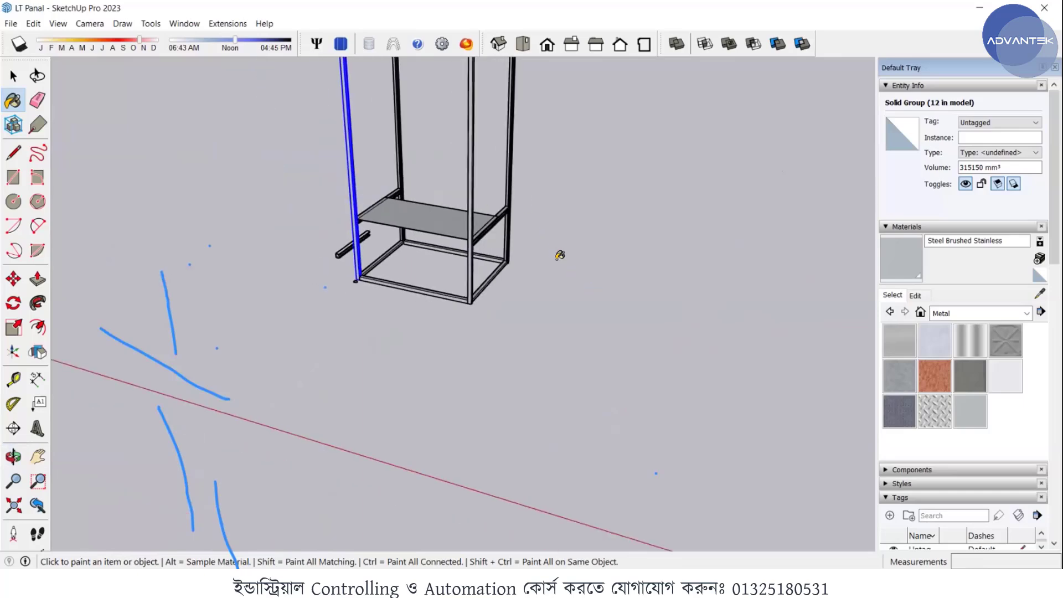
pyautogui.scroll(-2, 497, 77)
pyautogui.scroll(4, 487, 67)
pyautogui.scroll(-1, 550, 197)
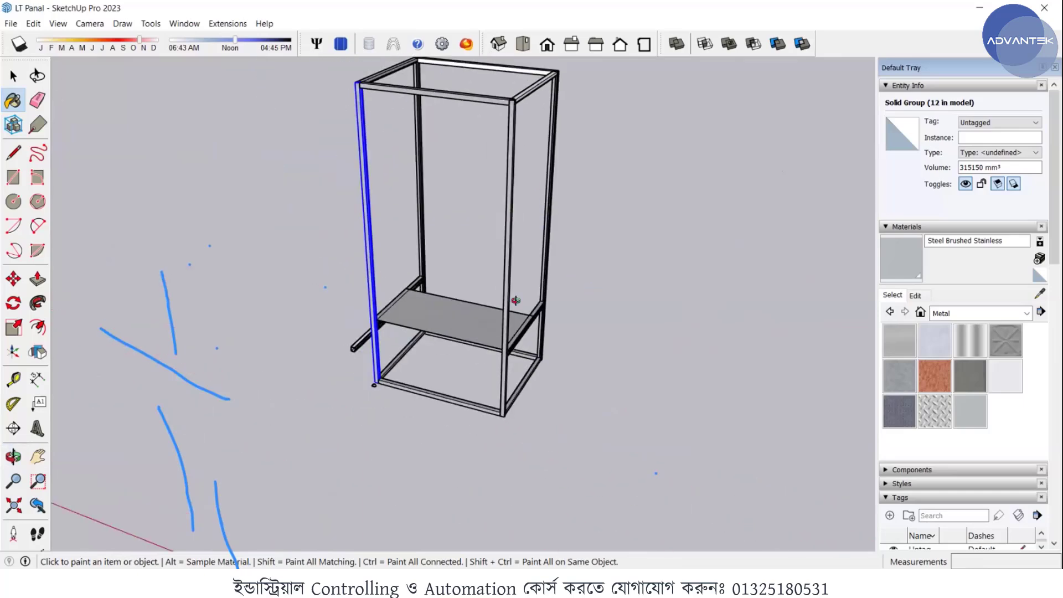
pyautogui.moveTo(515, 302); pyautogui.dragTo(518, 340, button='middle')
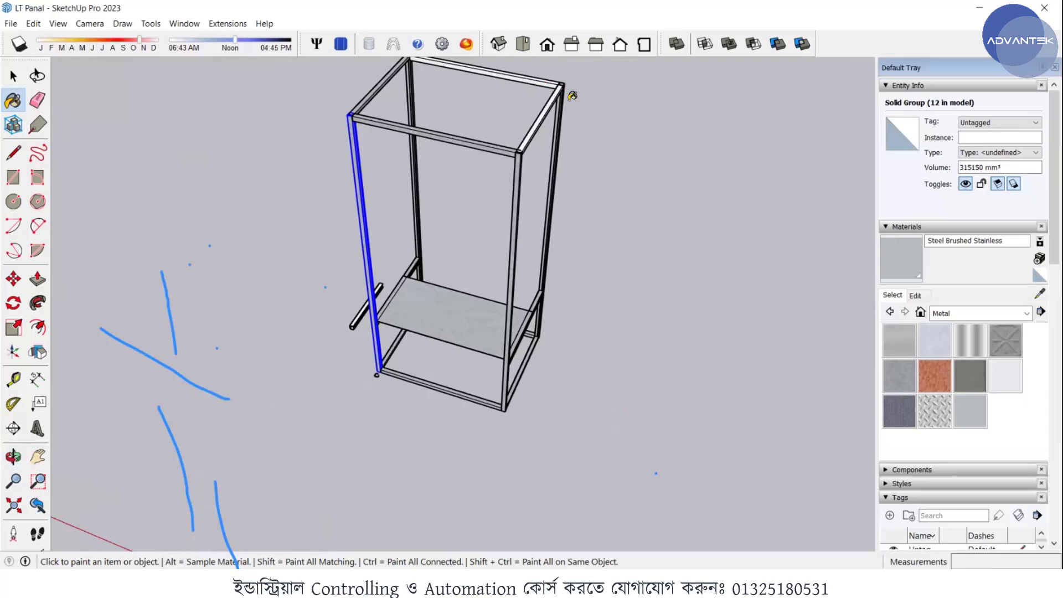
pyautogui.scroll(-1, 467, 90)
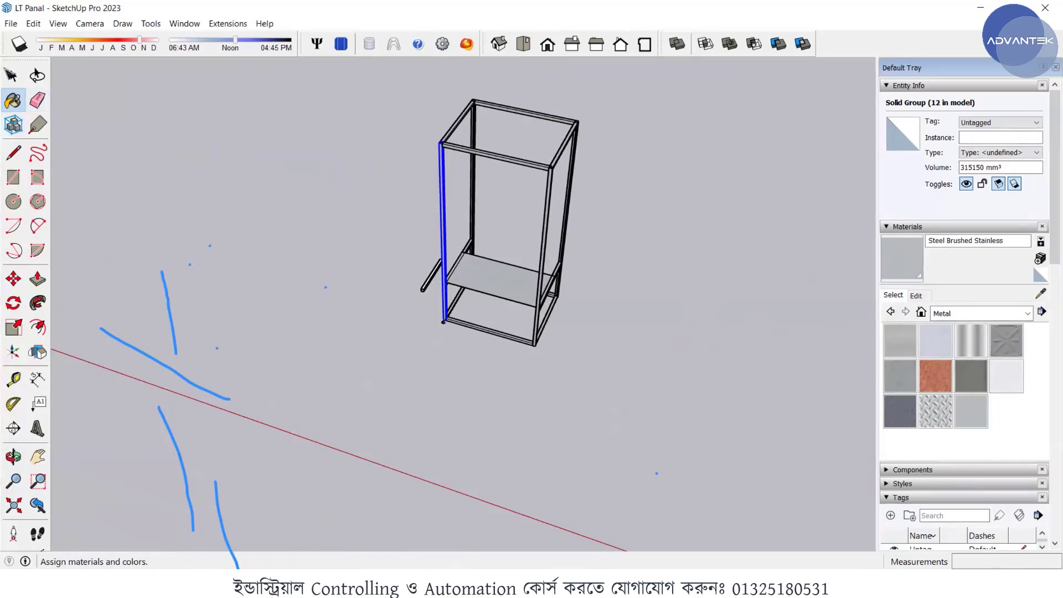
# - Leave the Paint Bucket tool and deselect the frame's corner post
pyautogui.click(13, 76)
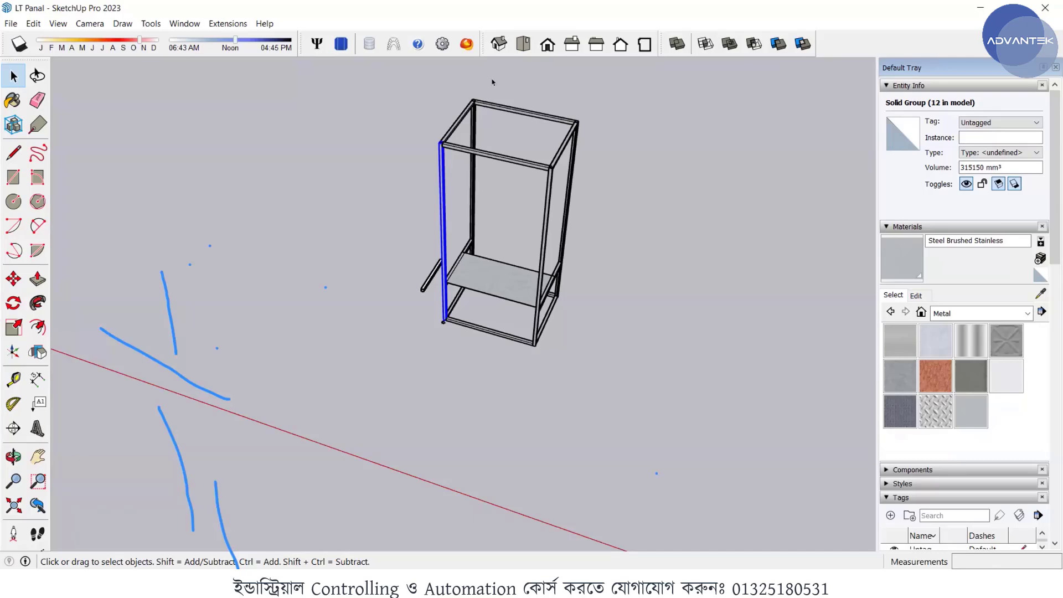
pyautogui.scroll(3, 463, 95)
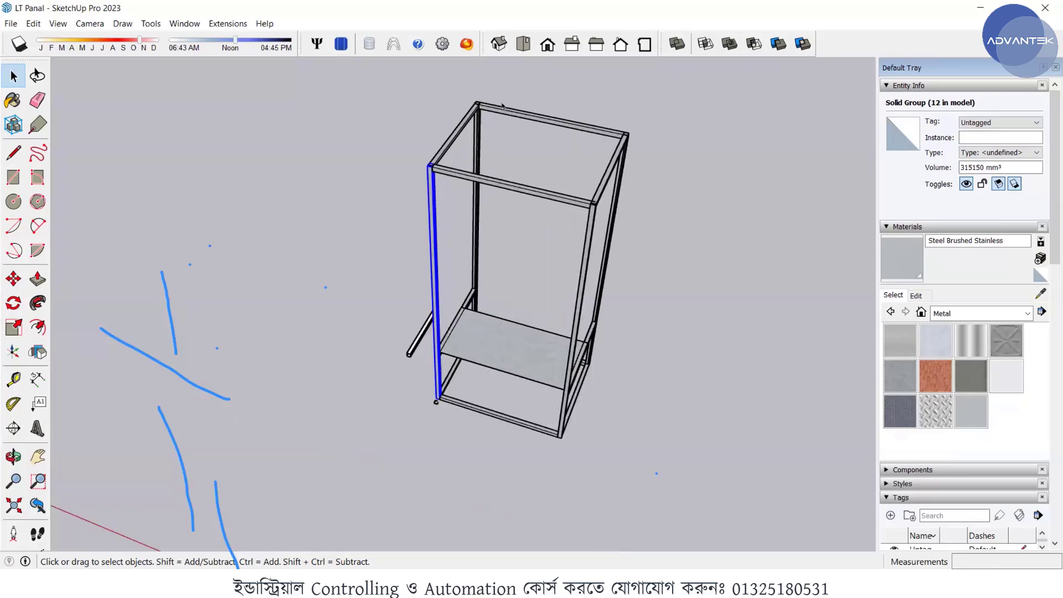
pyautogui.click(714, 180)
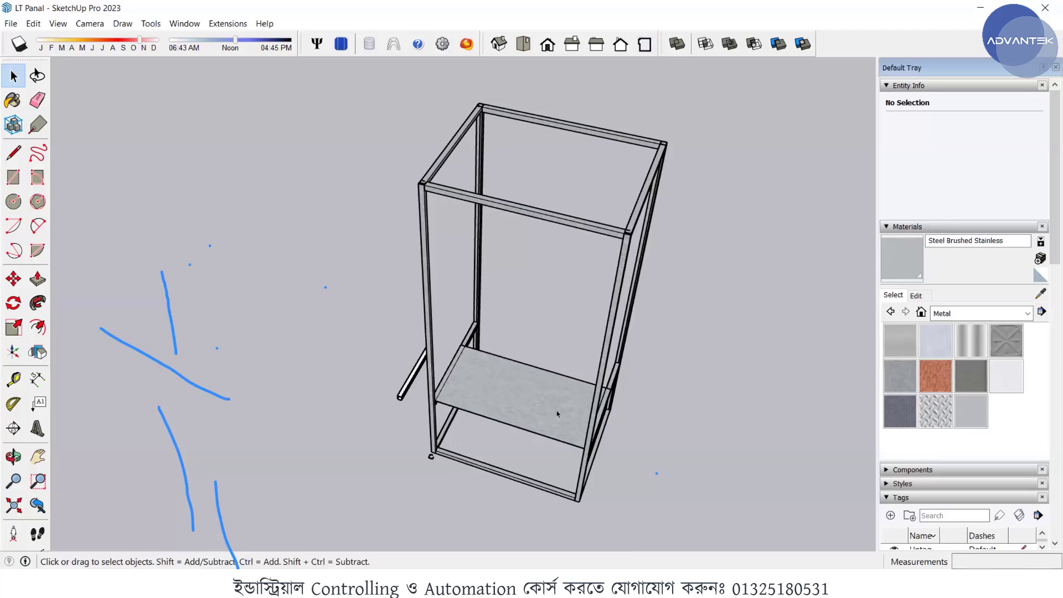
# - Examine the painted frame from a low angle and compare it with the completed panel line-up and busbar assembly elsewhere in the model
pyautogui.press('o')
pyautogui.moveTo(546, 408); pyautogui.dragTo(520, 225)
pyautogui.press('space')
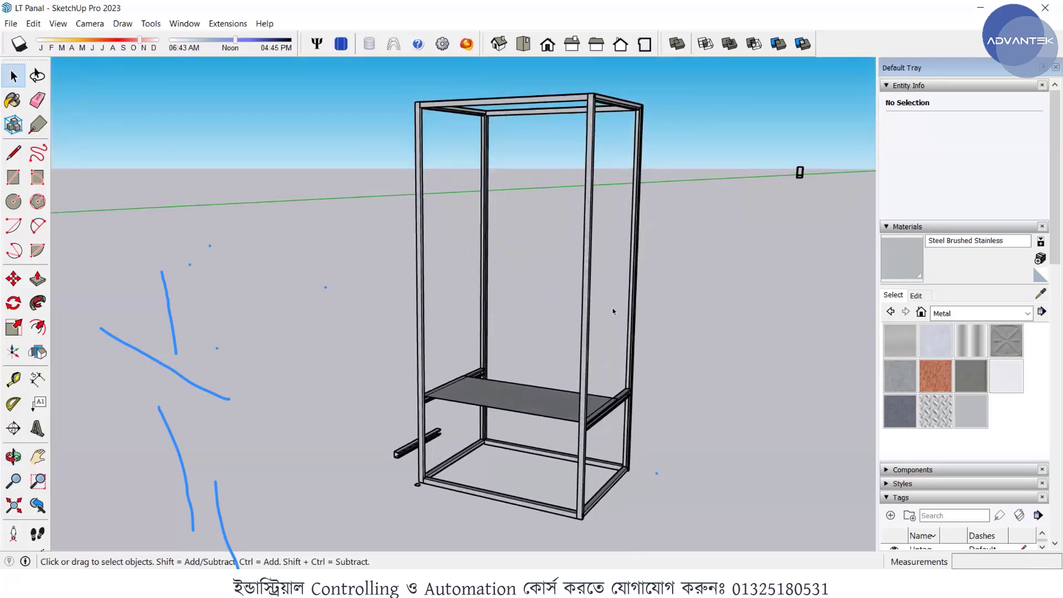
pyautogui.scroll(-3, 653, 315)
pyautogui.scroll(-5, 685, 319)
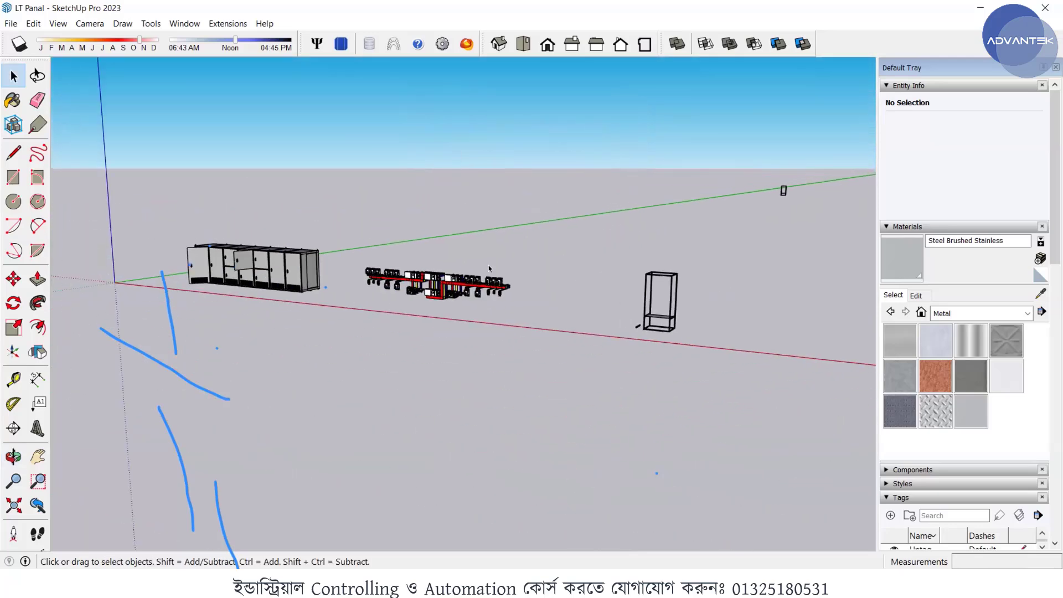
pyautogui.scroll(7, 278, 259)
pyautogui.moveTo(501, 296); pyautogui.dragTo(659, 290, button='middle')
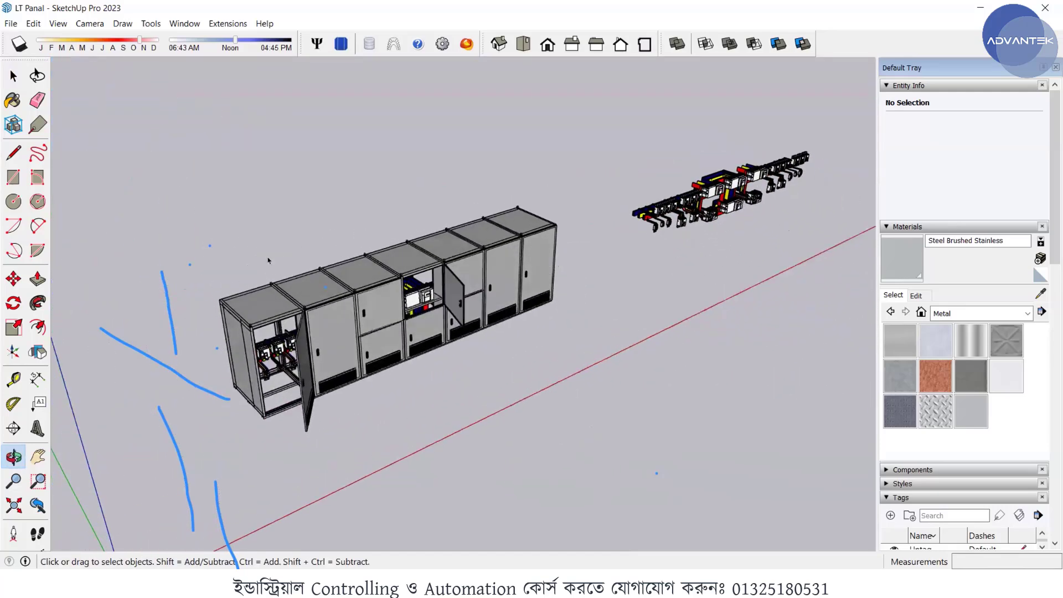
pyautogui.moveTo(331, 250); pyautogui.dragTo(455, 283, button='middle')
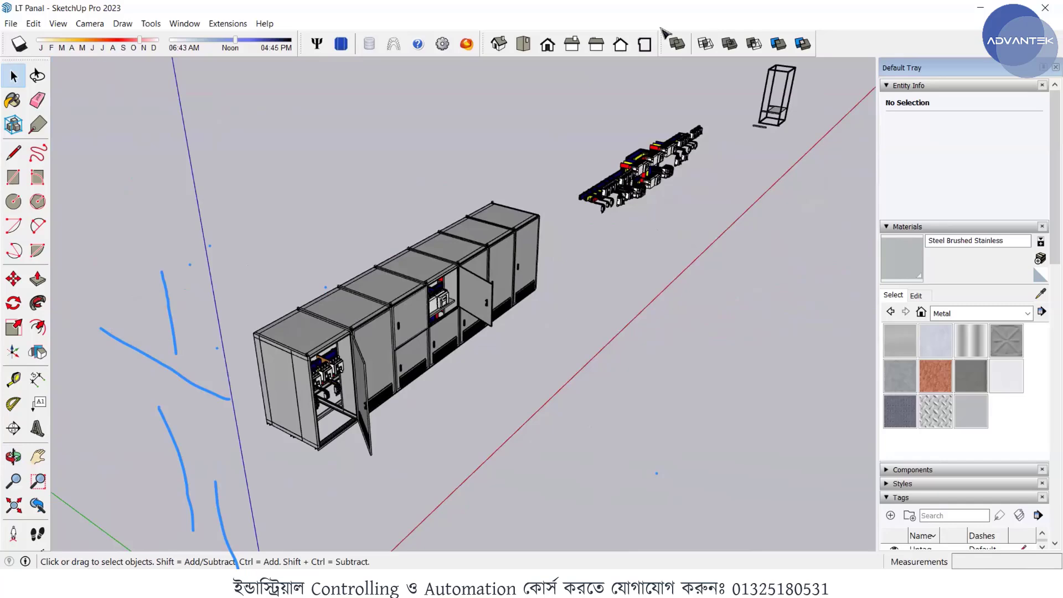